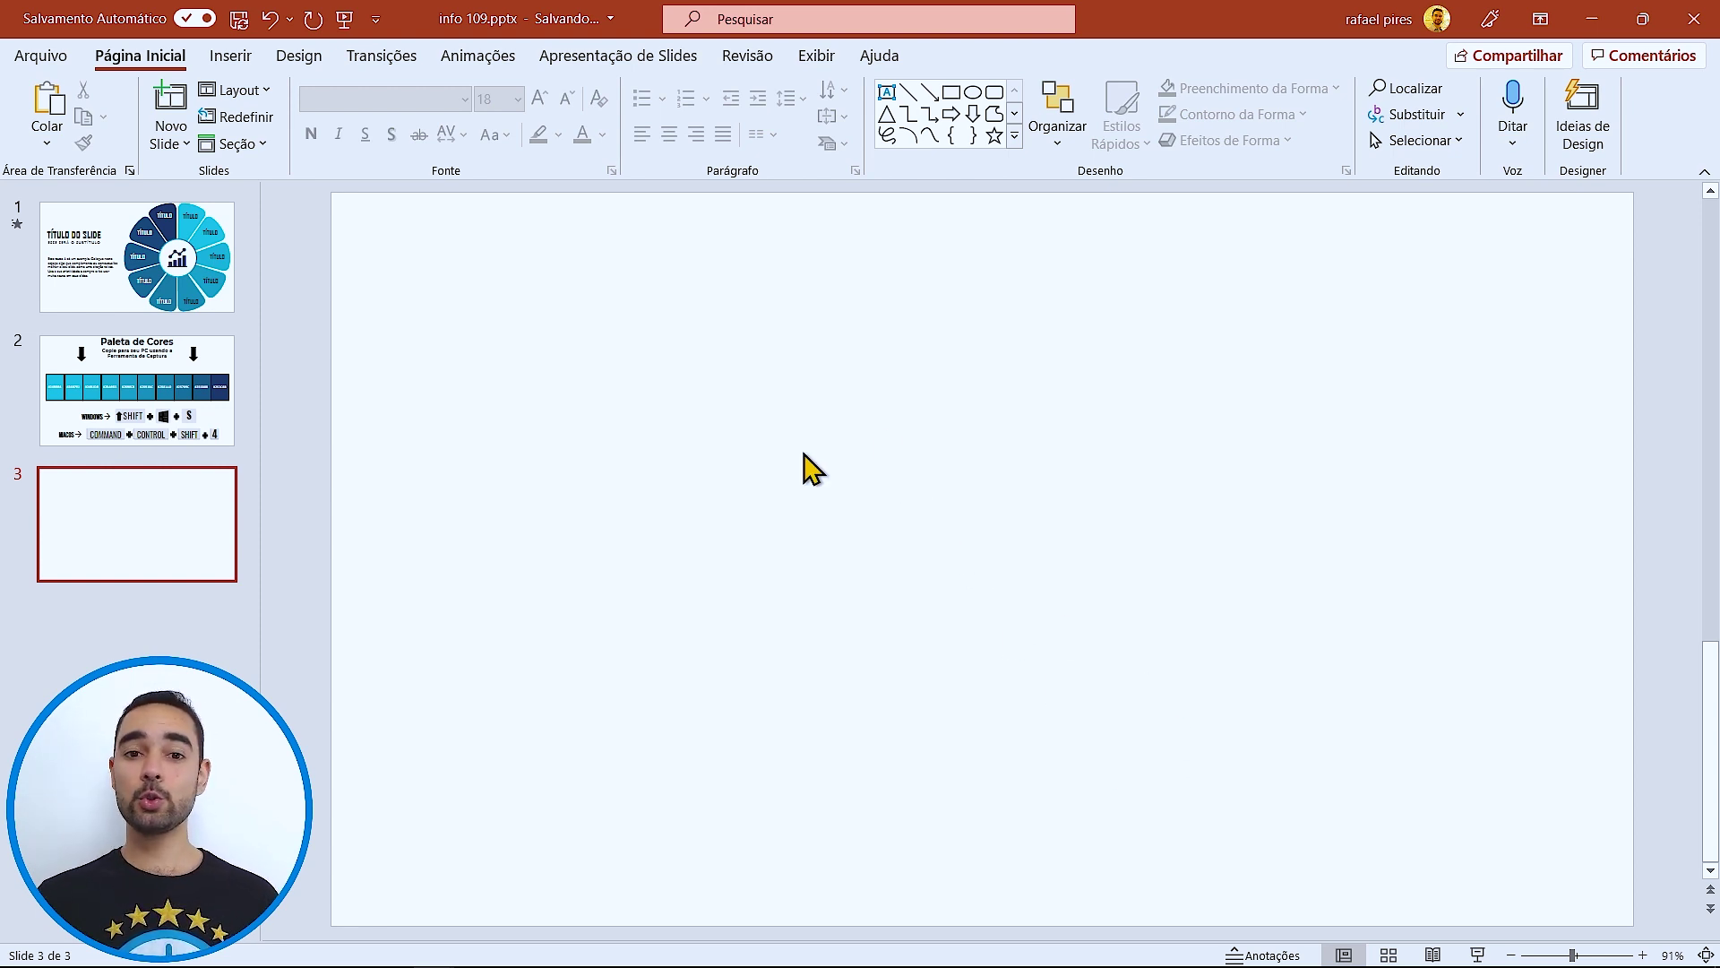
# - Turn on slide guides and draw a 6,5 × 6,5 cm blue circle near the centre
pyautogui.click(816, 57)
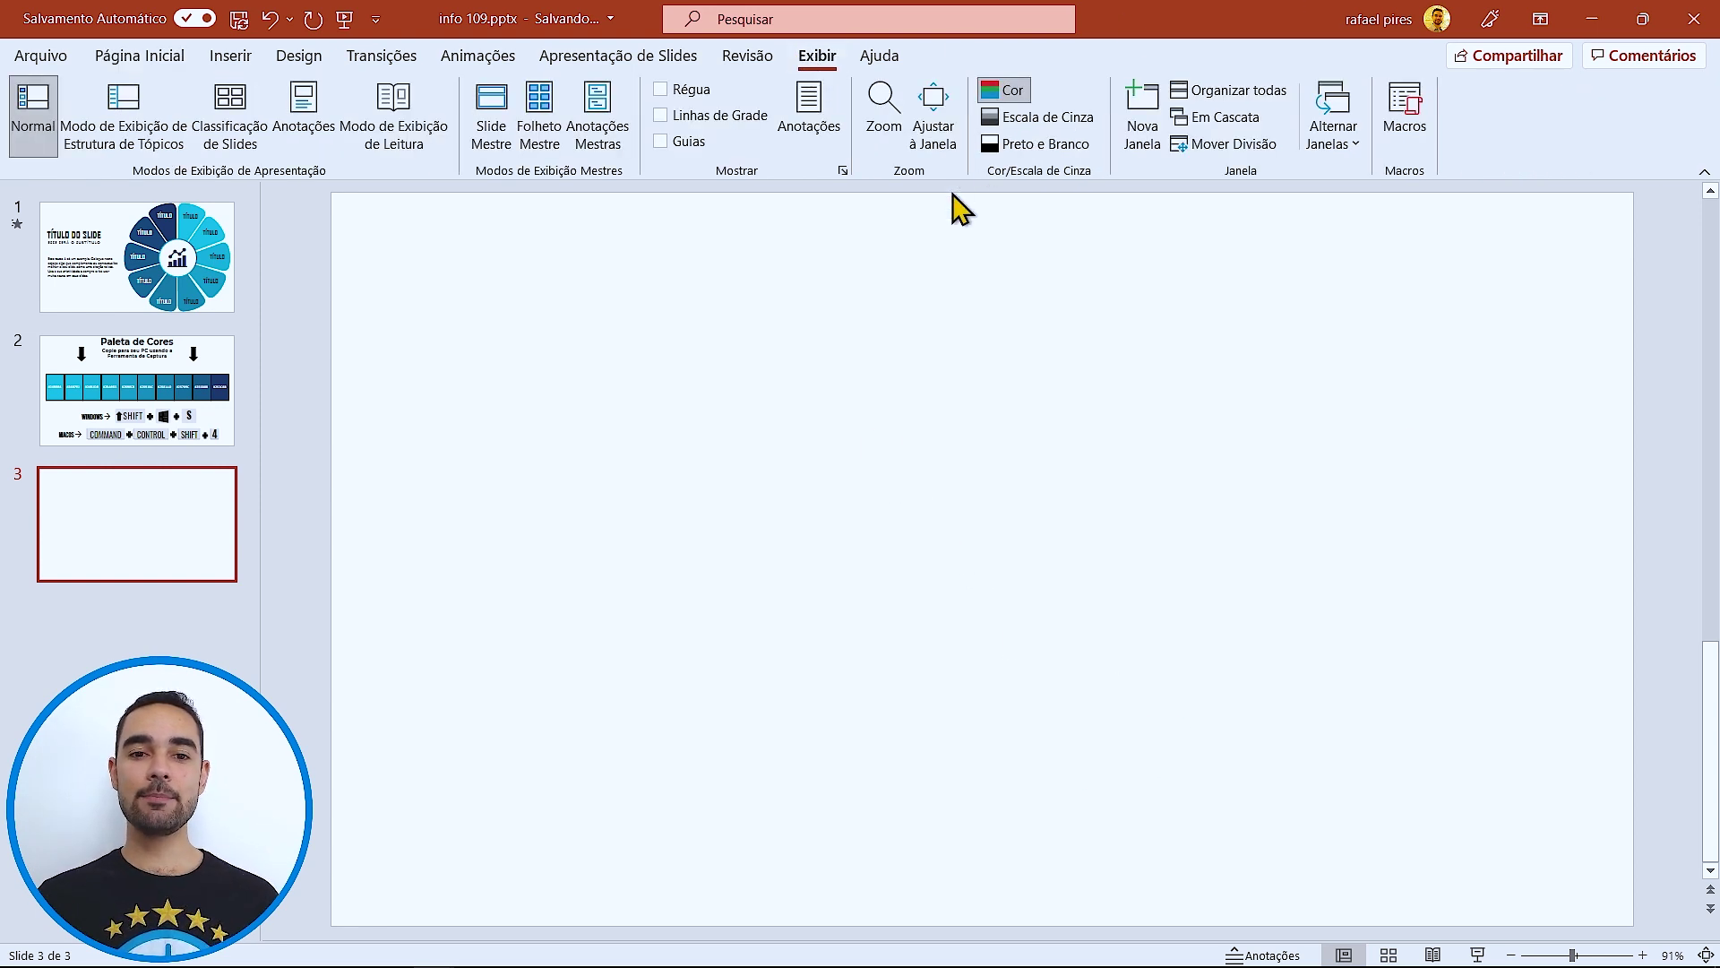
pyautogui.click(660, 141)
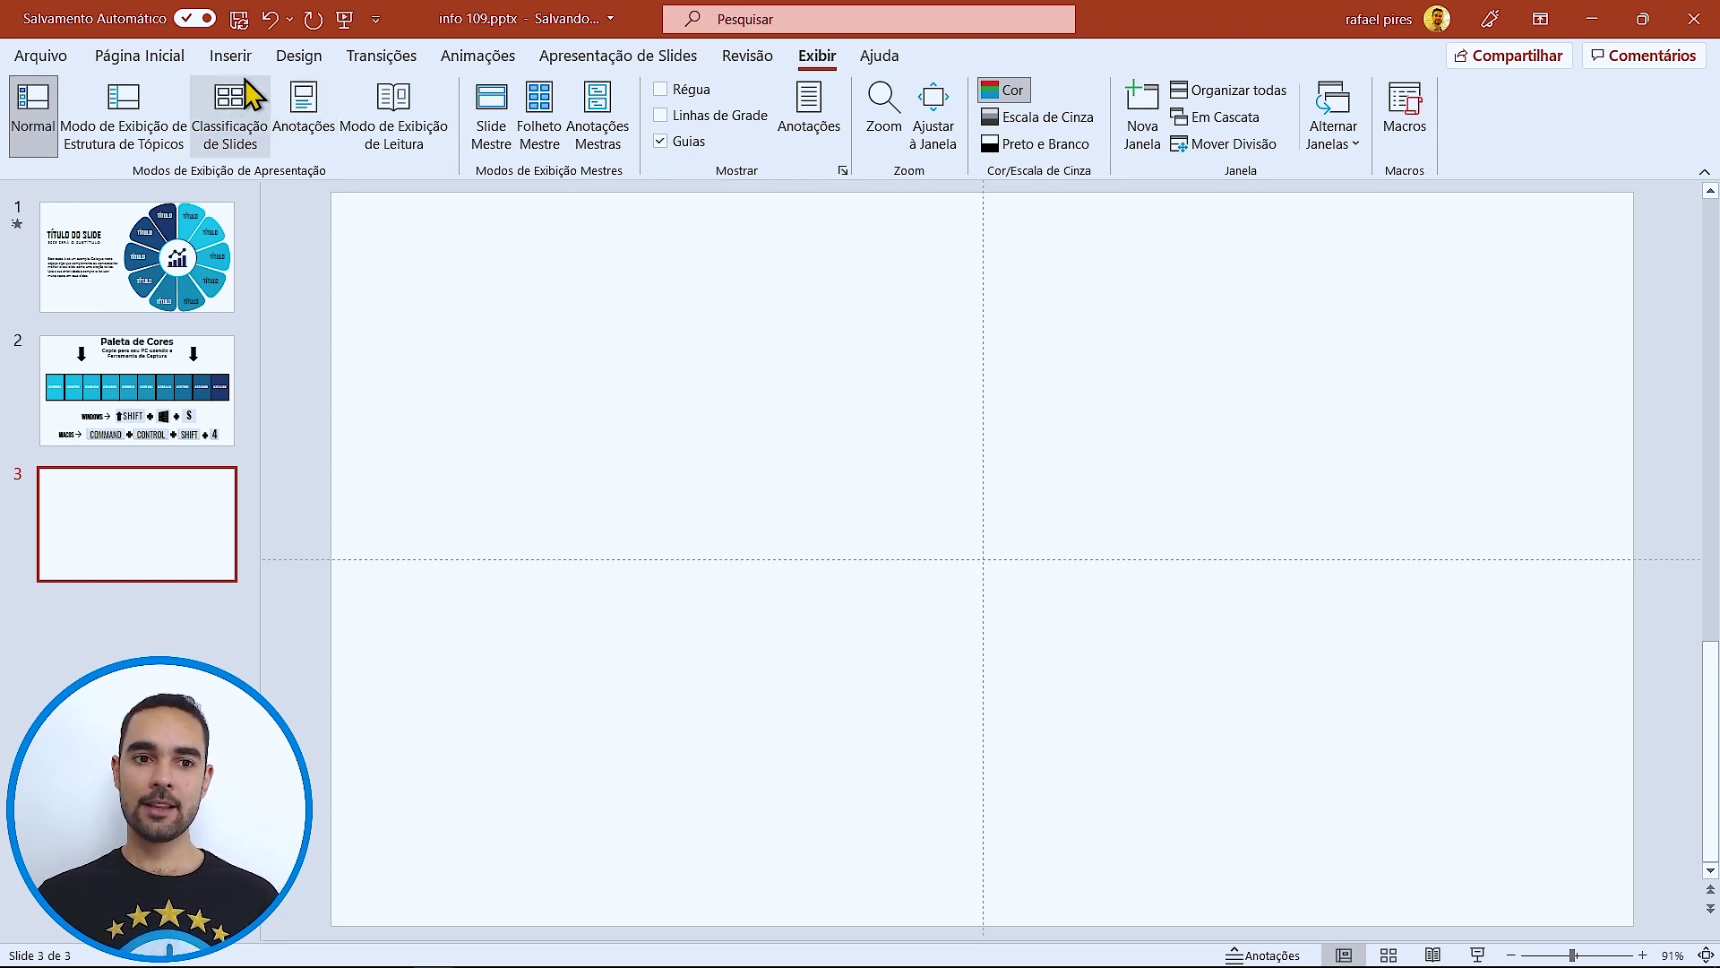
pyautogui.click(174, 59)
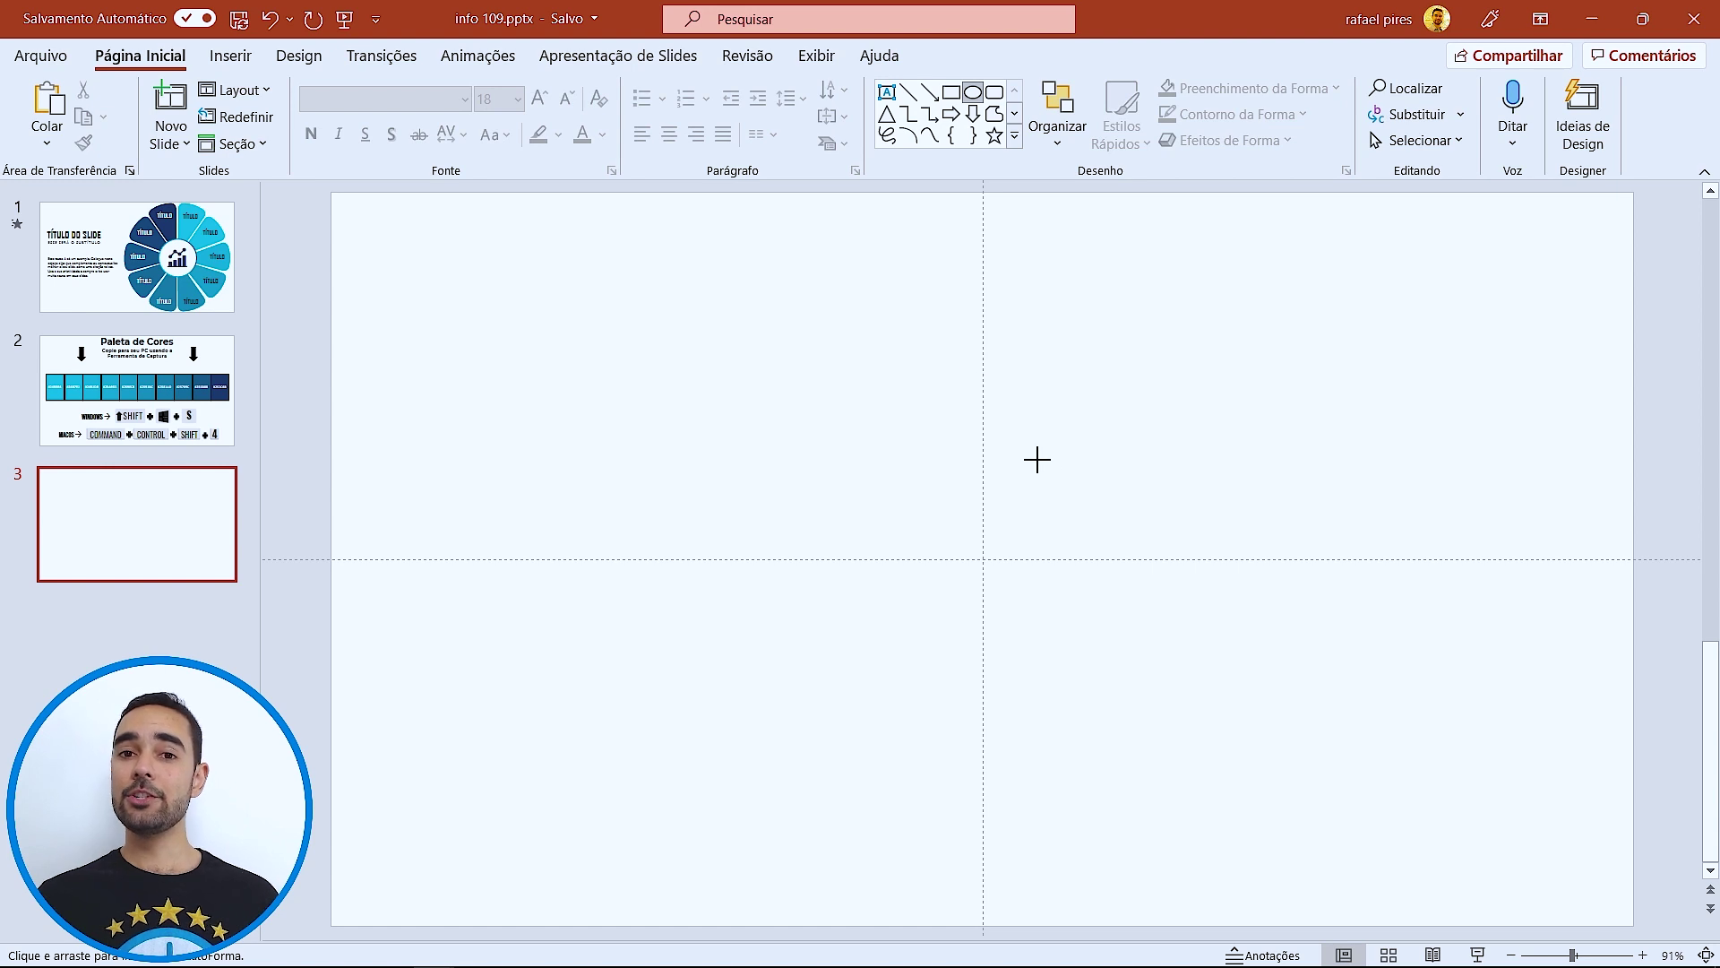
pyautogui.moveTo(817, 441); pyautogui.dragTo(1054, 678)
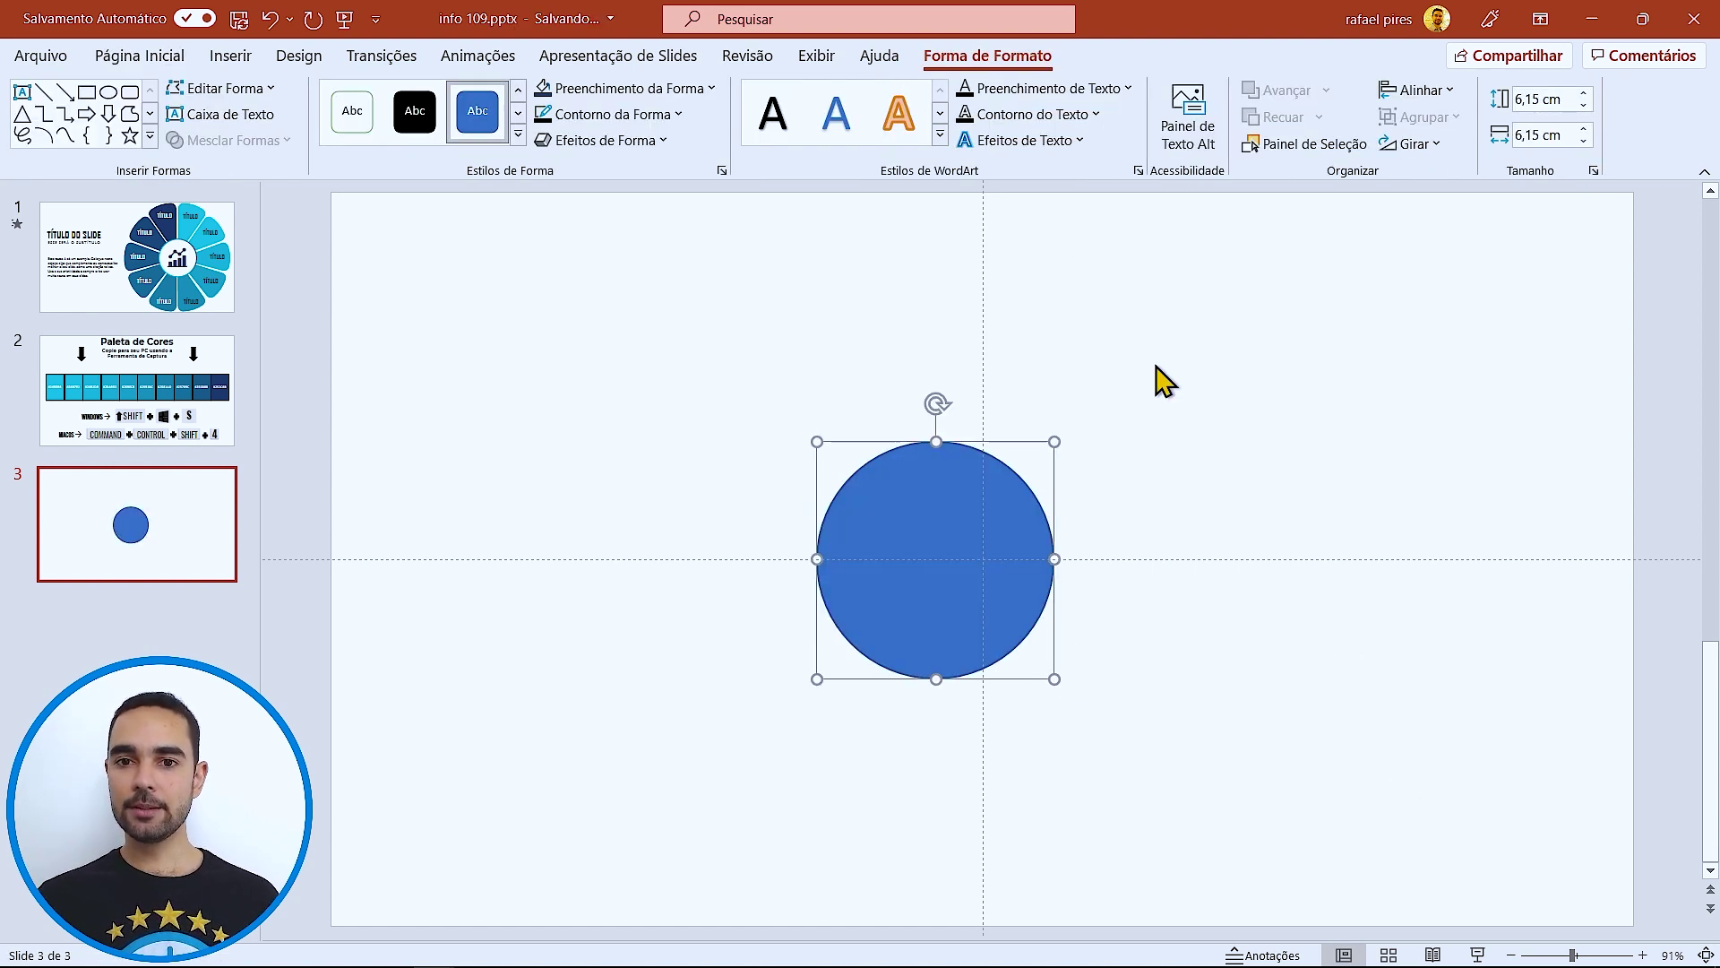
pyautogui.click(1556, 99)
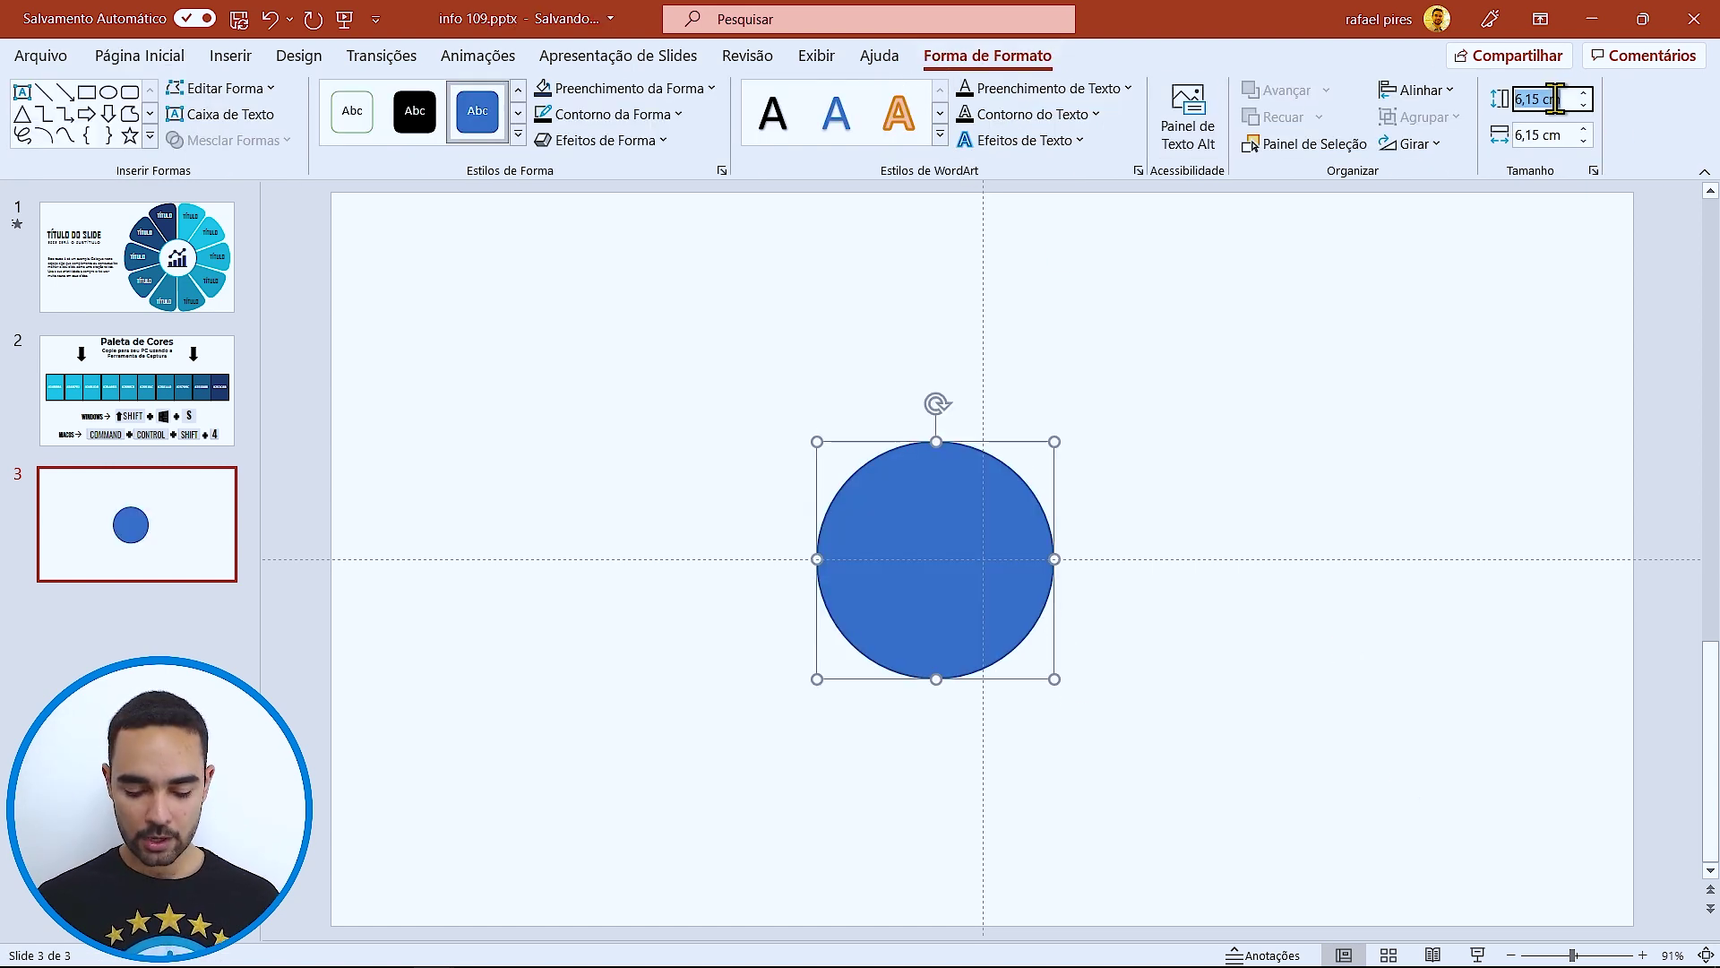
pyautogui.write('6,5')
pyautogui.press('Tab')
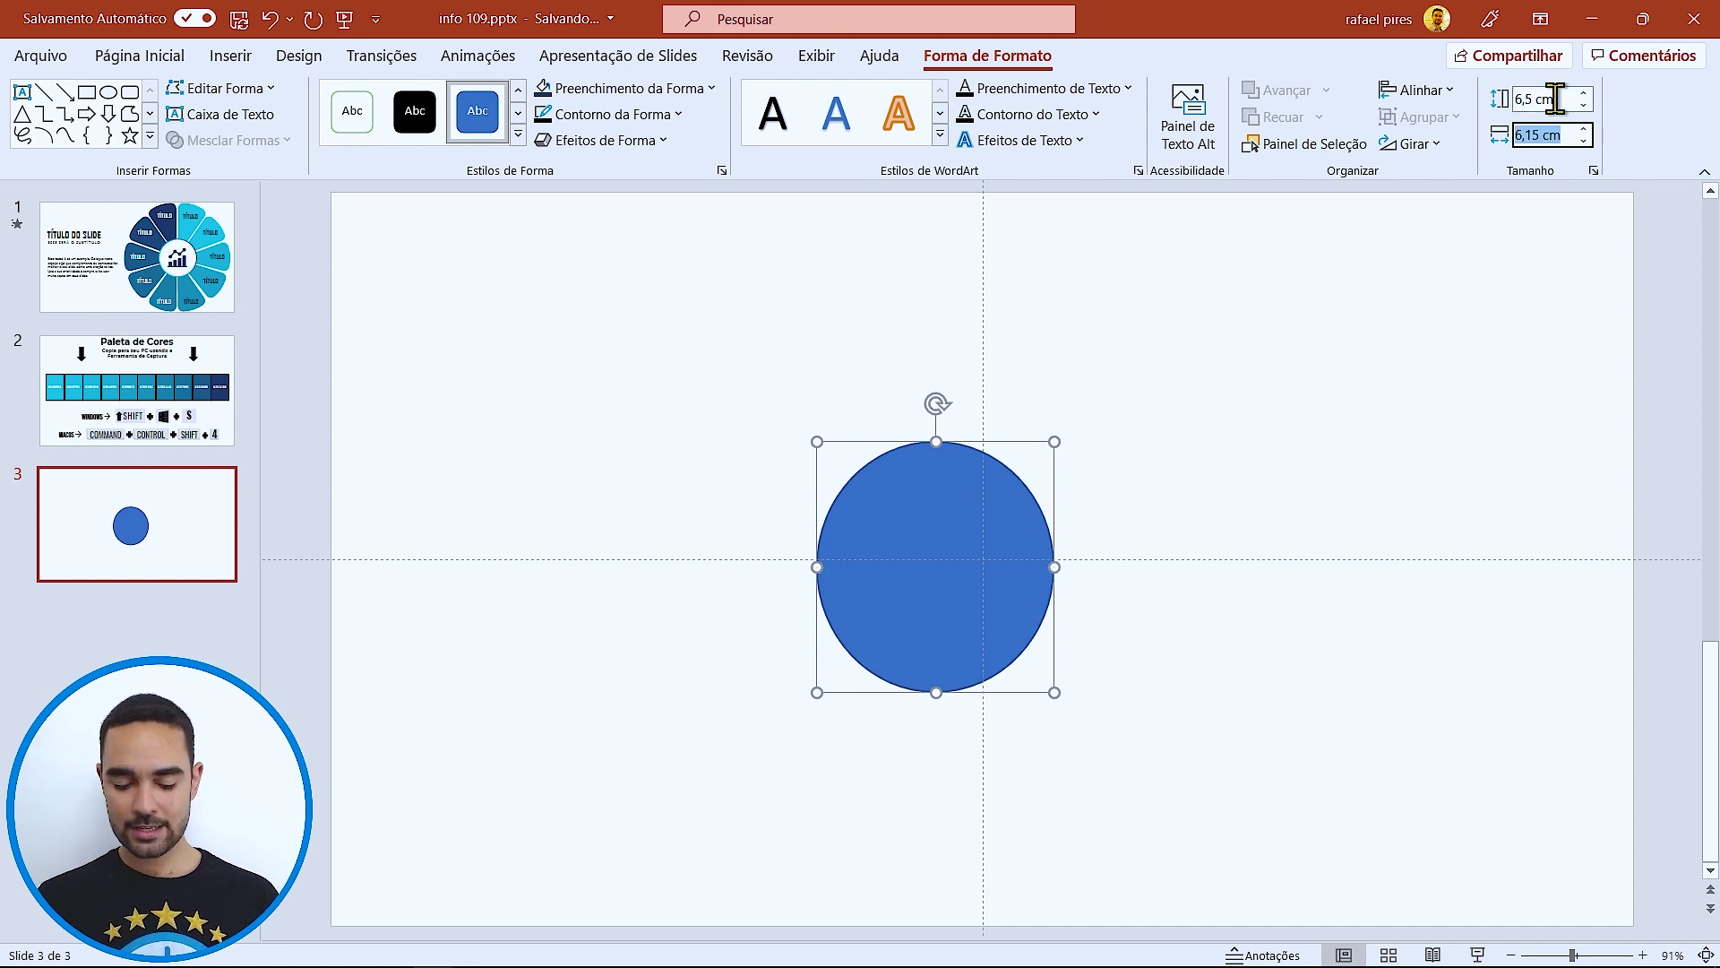
pyautogui.write('6,5')
pyautogui.press('Return')
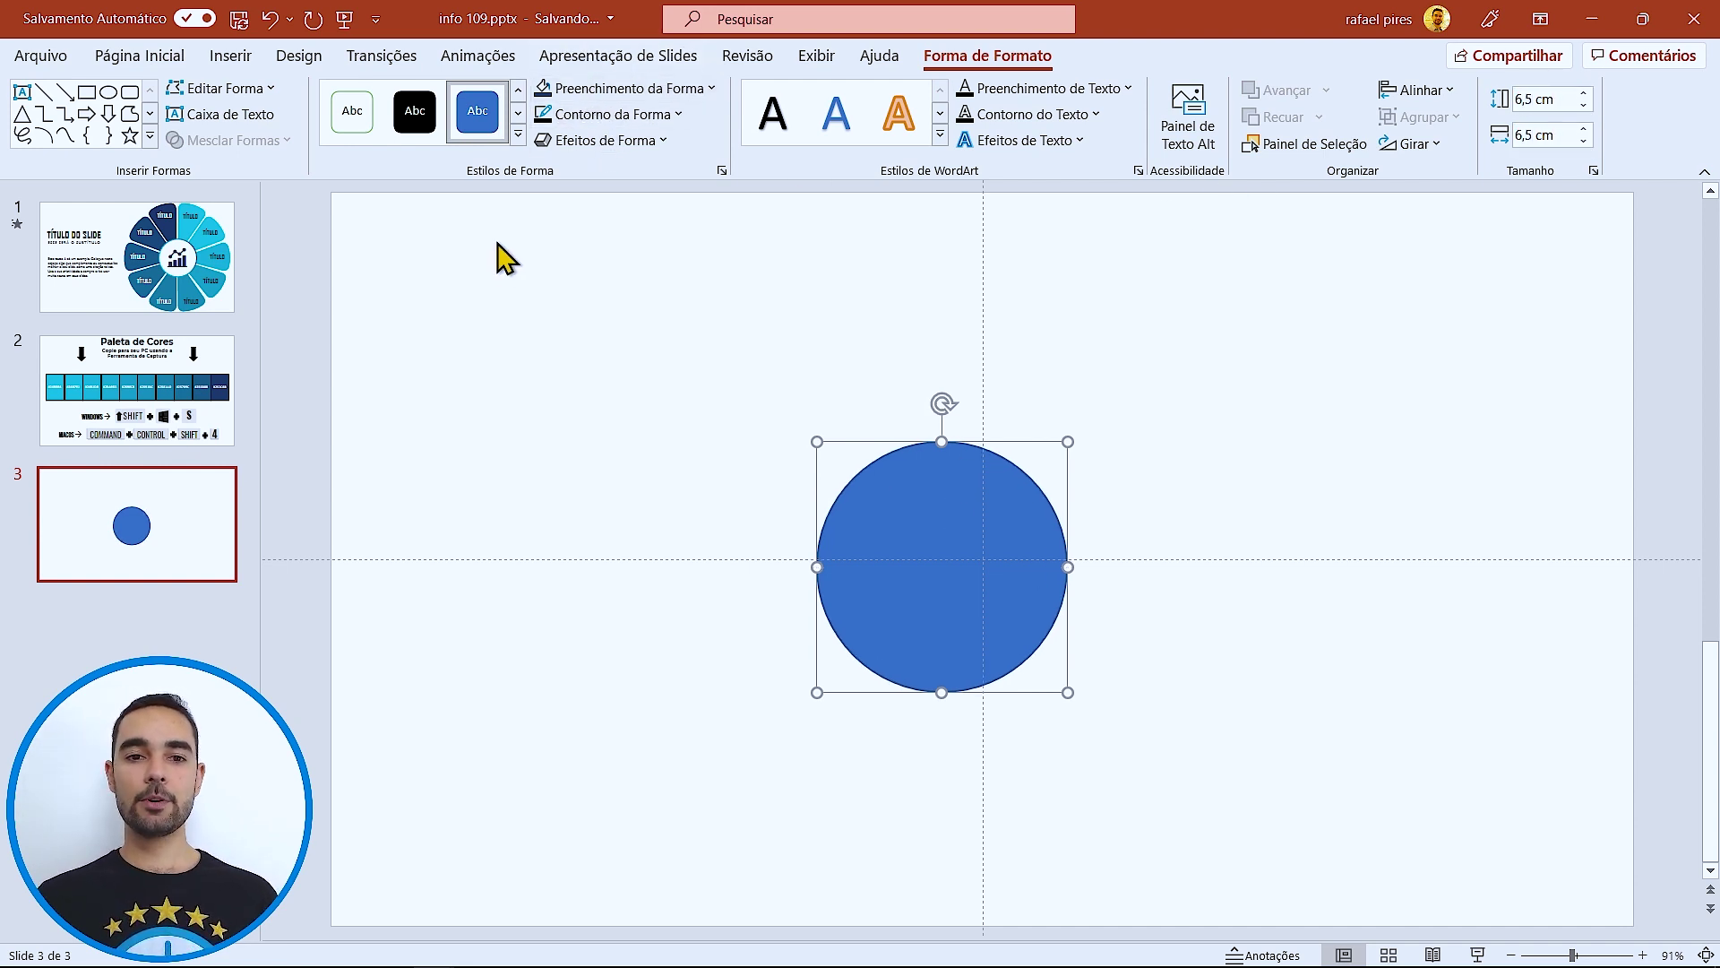
# - Give the circle a black 6 pt outline
pyautogui.click(603, 116)
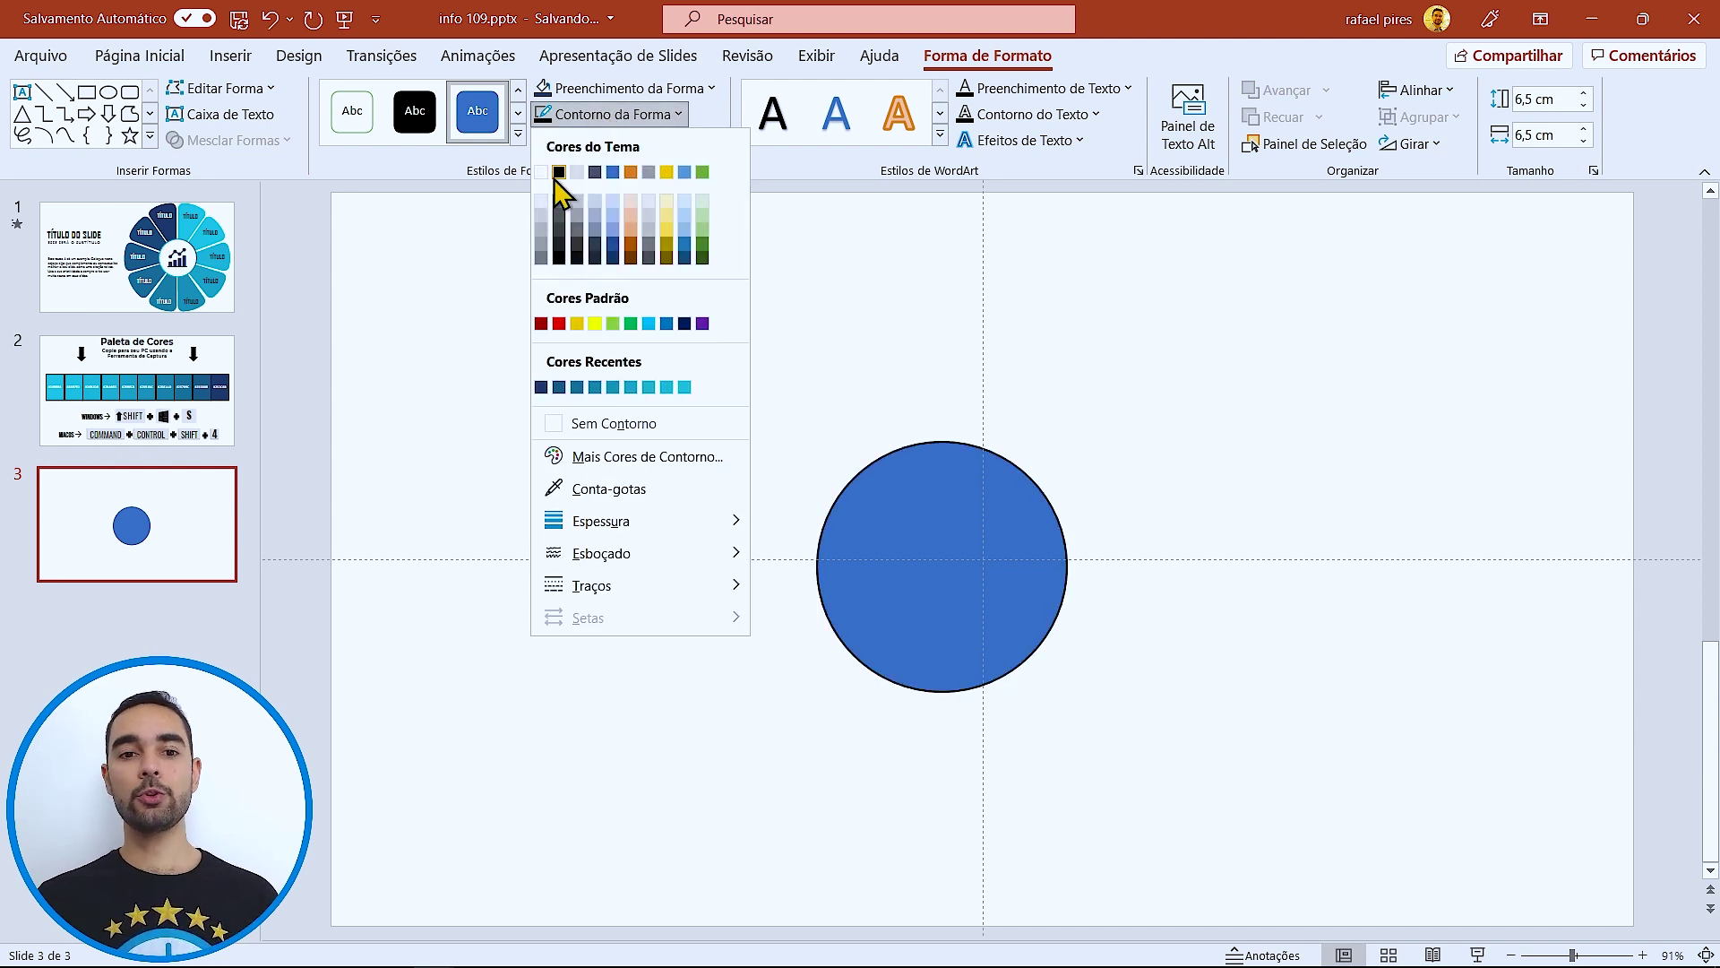
pyautogui.click(559, 172)
pyautogui.moveTo(601, 520)
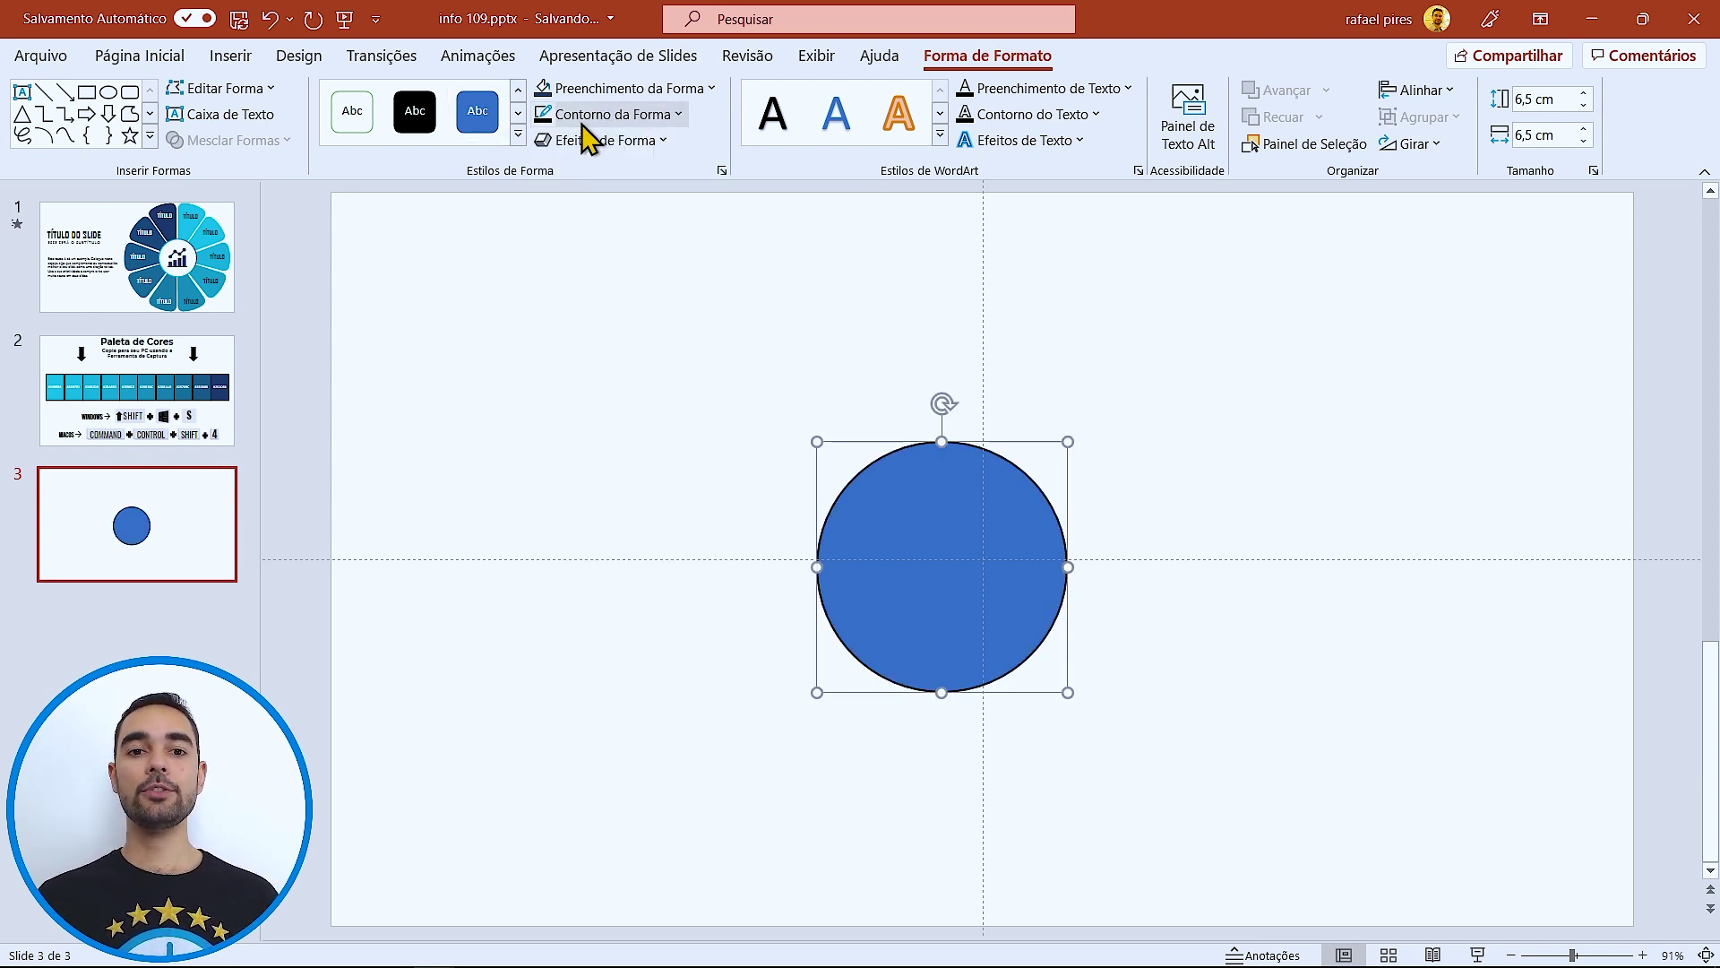
pyautogui.click(587, 116)
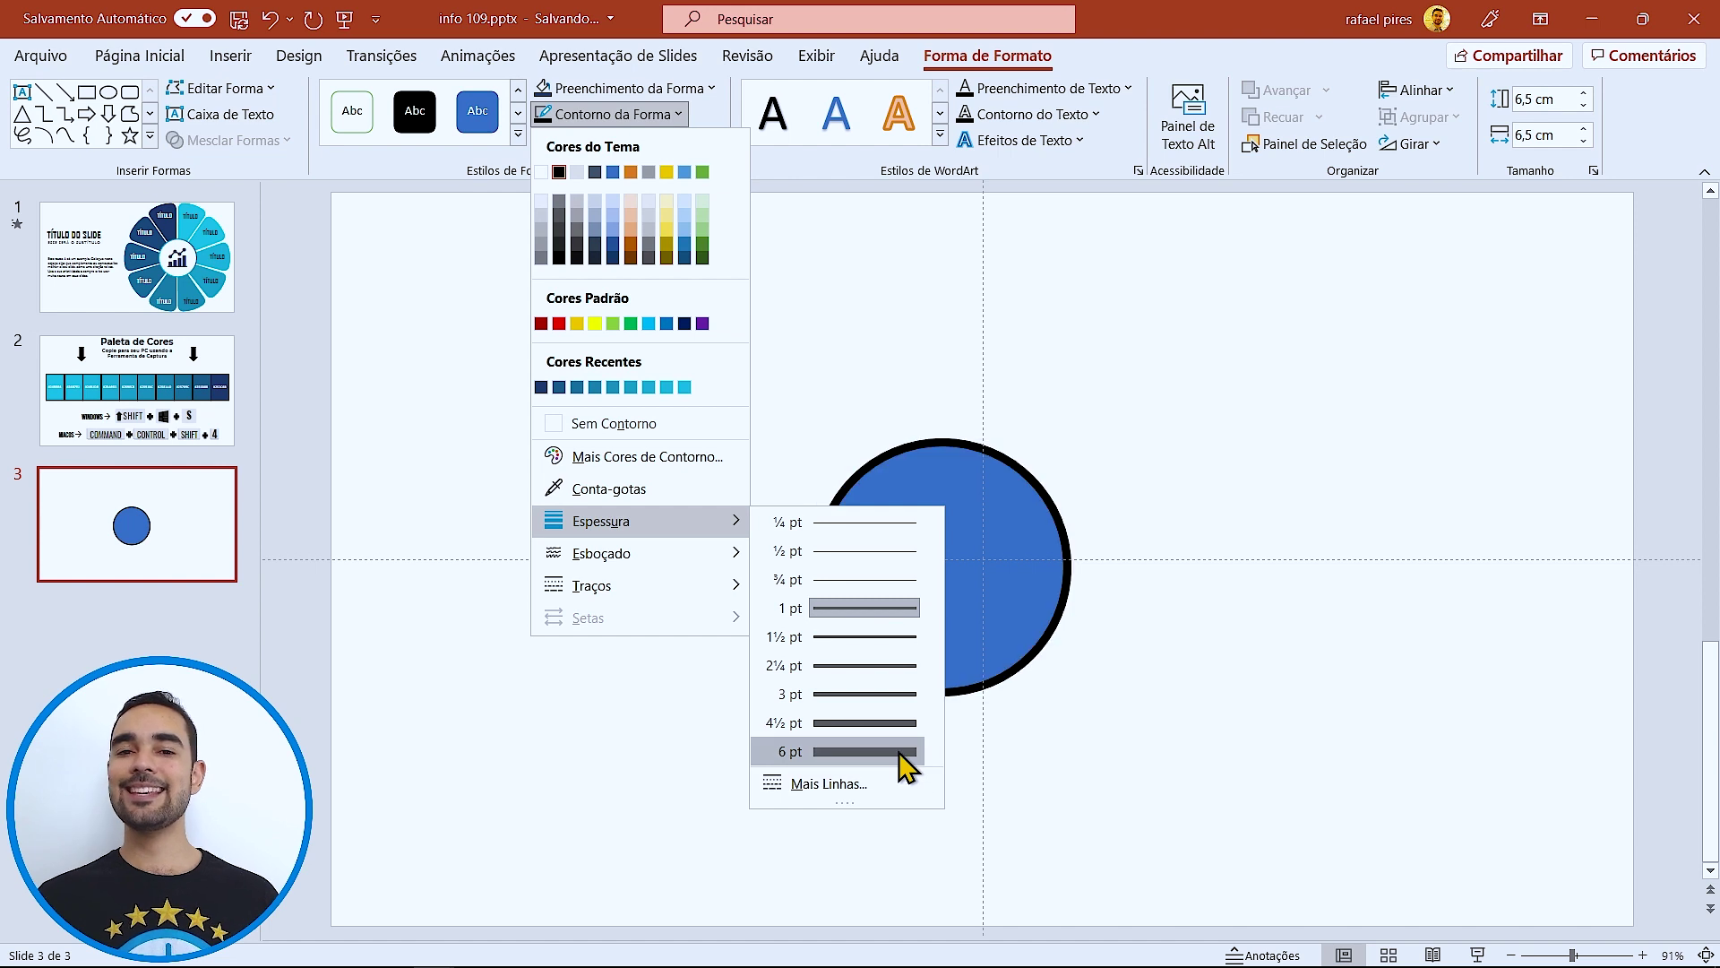
pyautogui.click(901, 753)
# - Centre the circle horizontally and vertically on the slide using Alinhar
pyautogui.moveTo(956, 579); pyautogui.dragTo(999, 587)
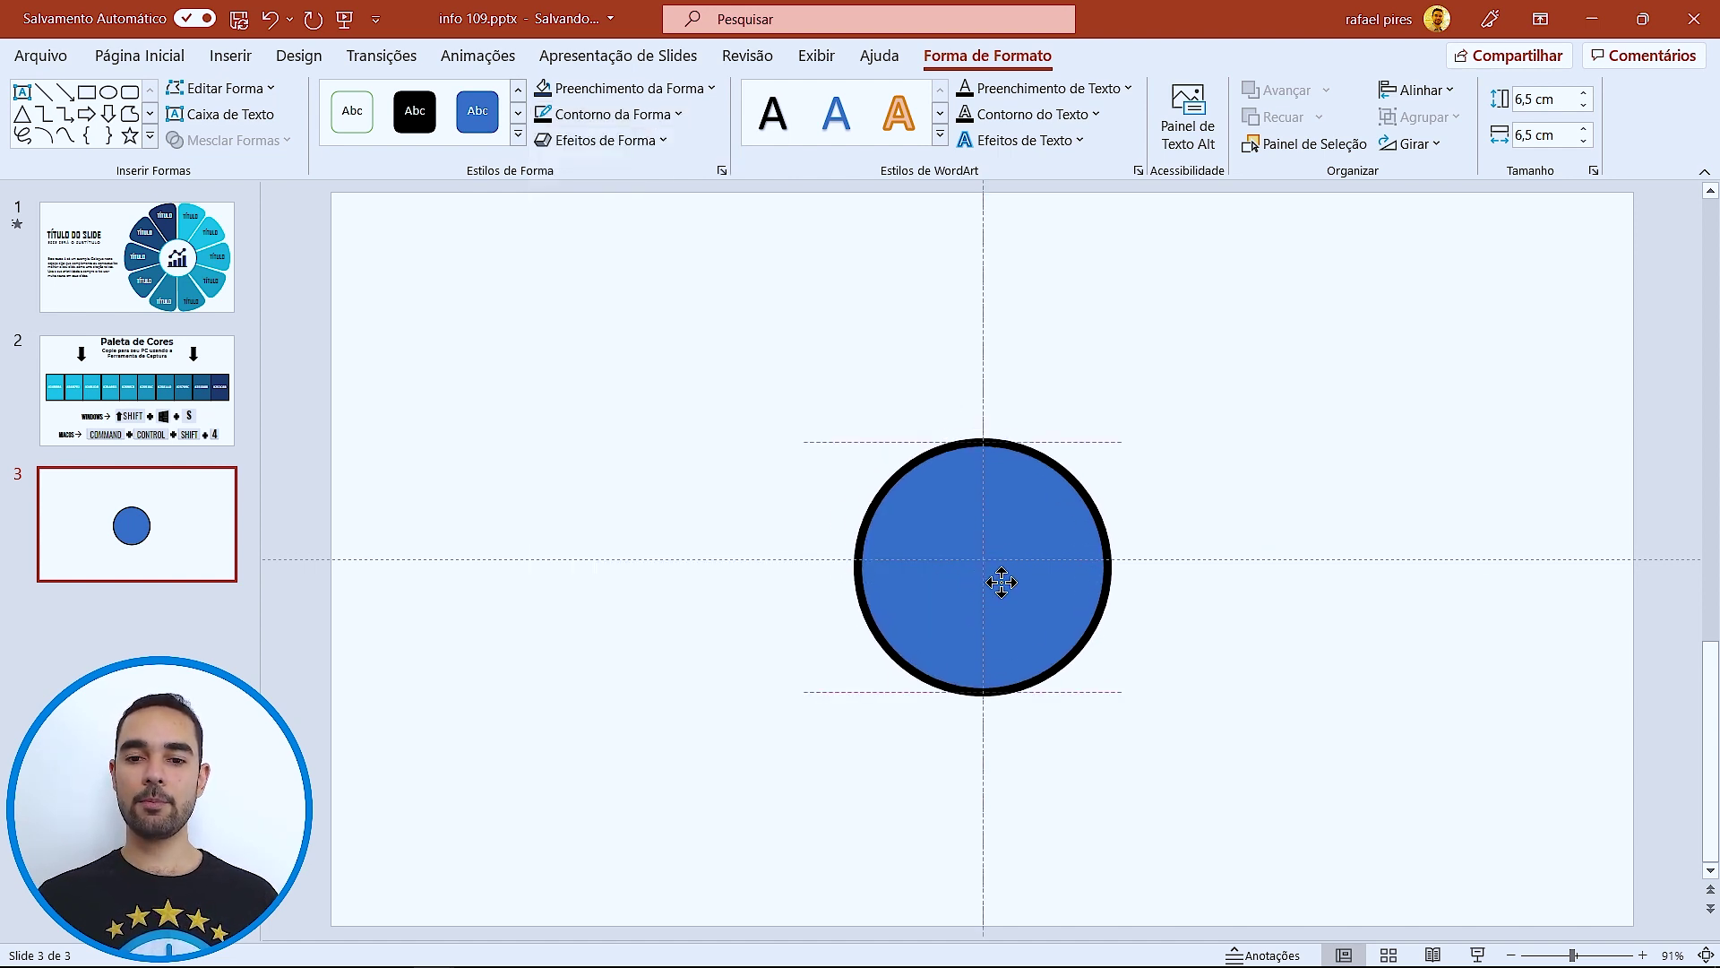
pyautogui.moveTo(1002, 579); pyautogui.dragTo(1002, 579)
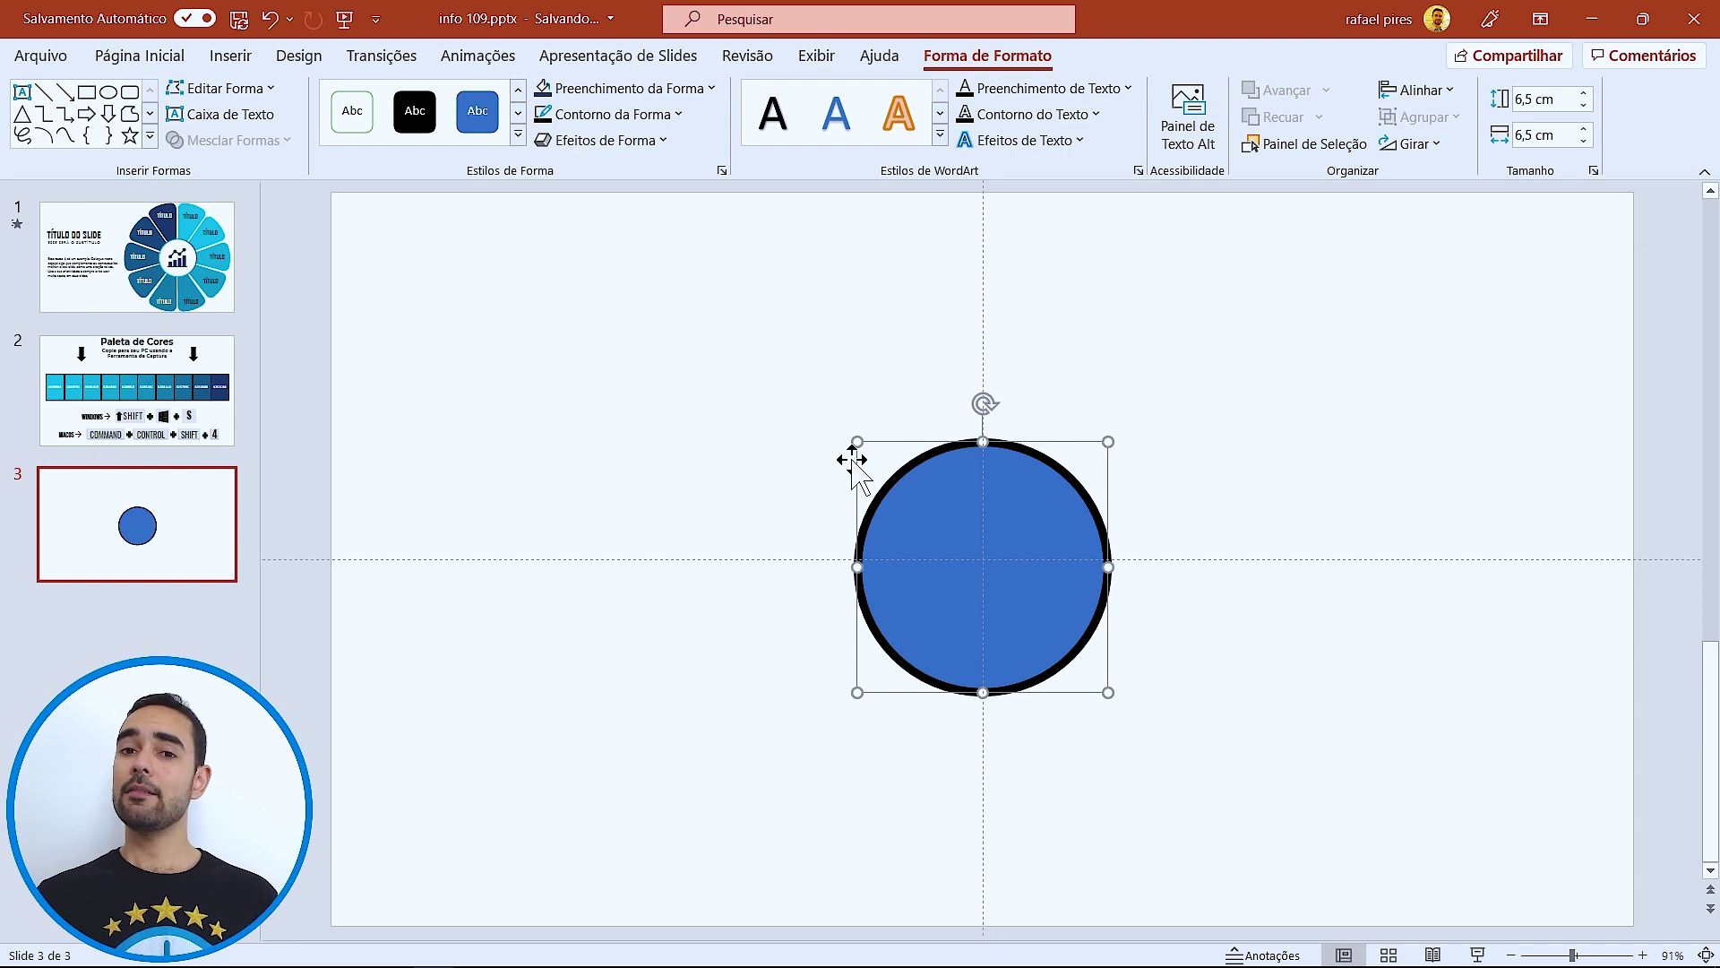
pyautogui.click(1395, 89)
pyautogui.click(1444, 152)
pyautogui.click(1432, 91)
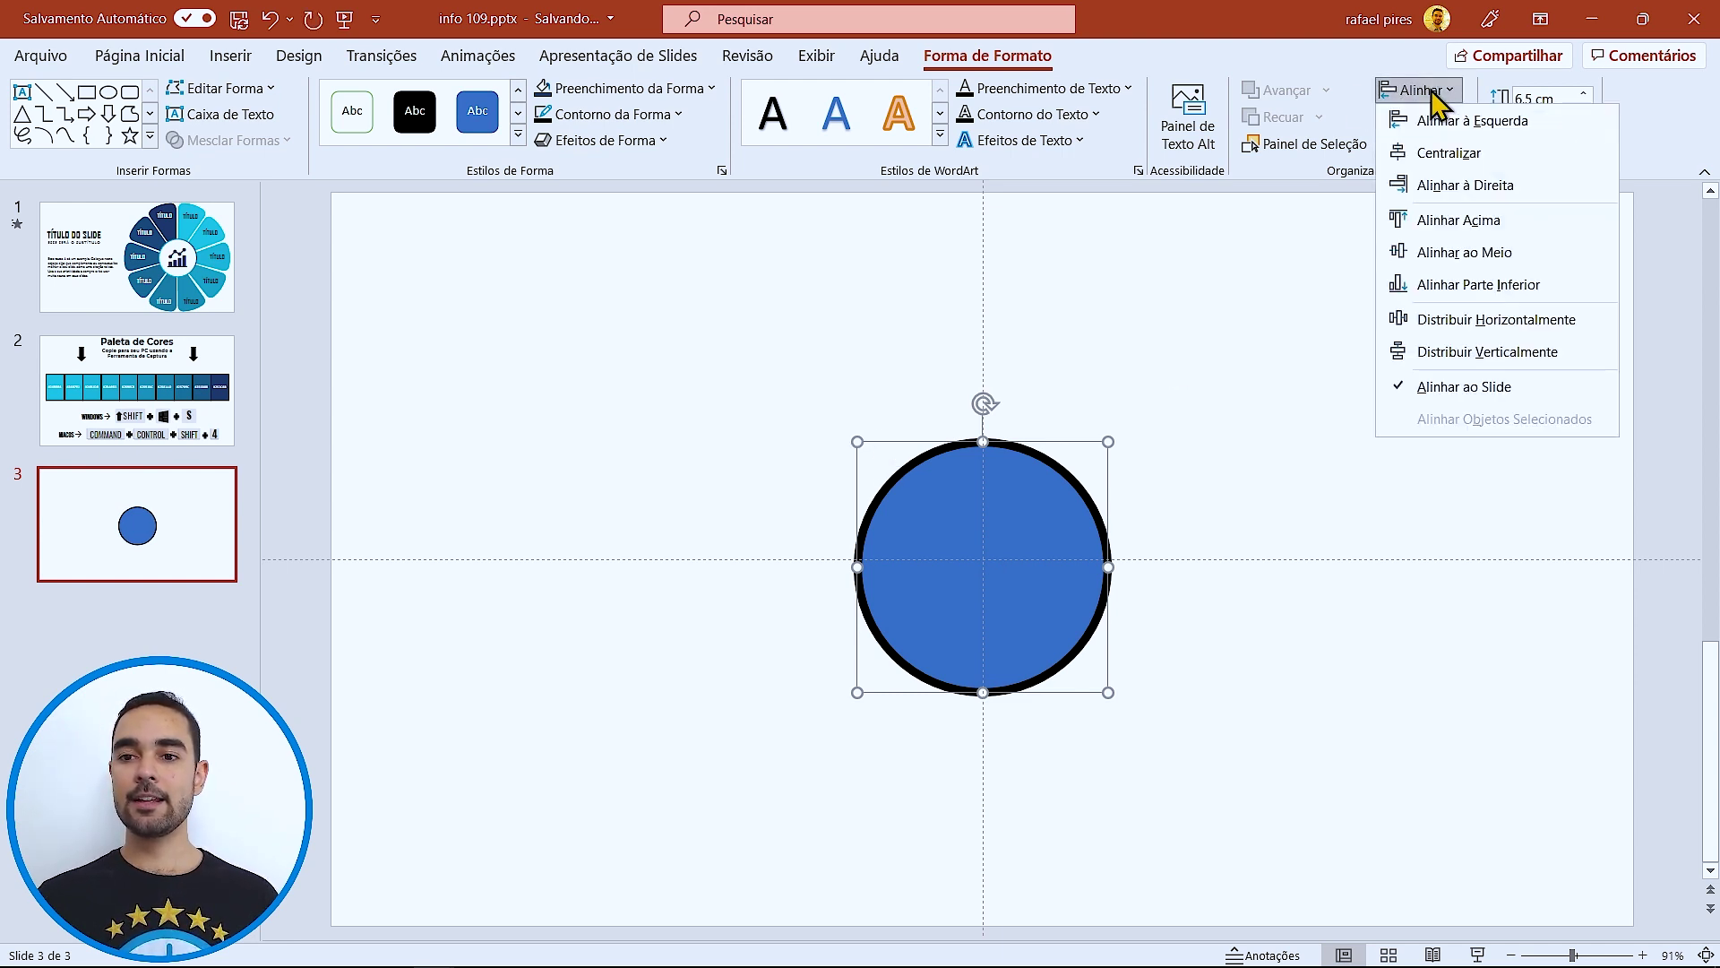
pyautogui.click(1433, 255)
pyautogui.click(1355, 309)
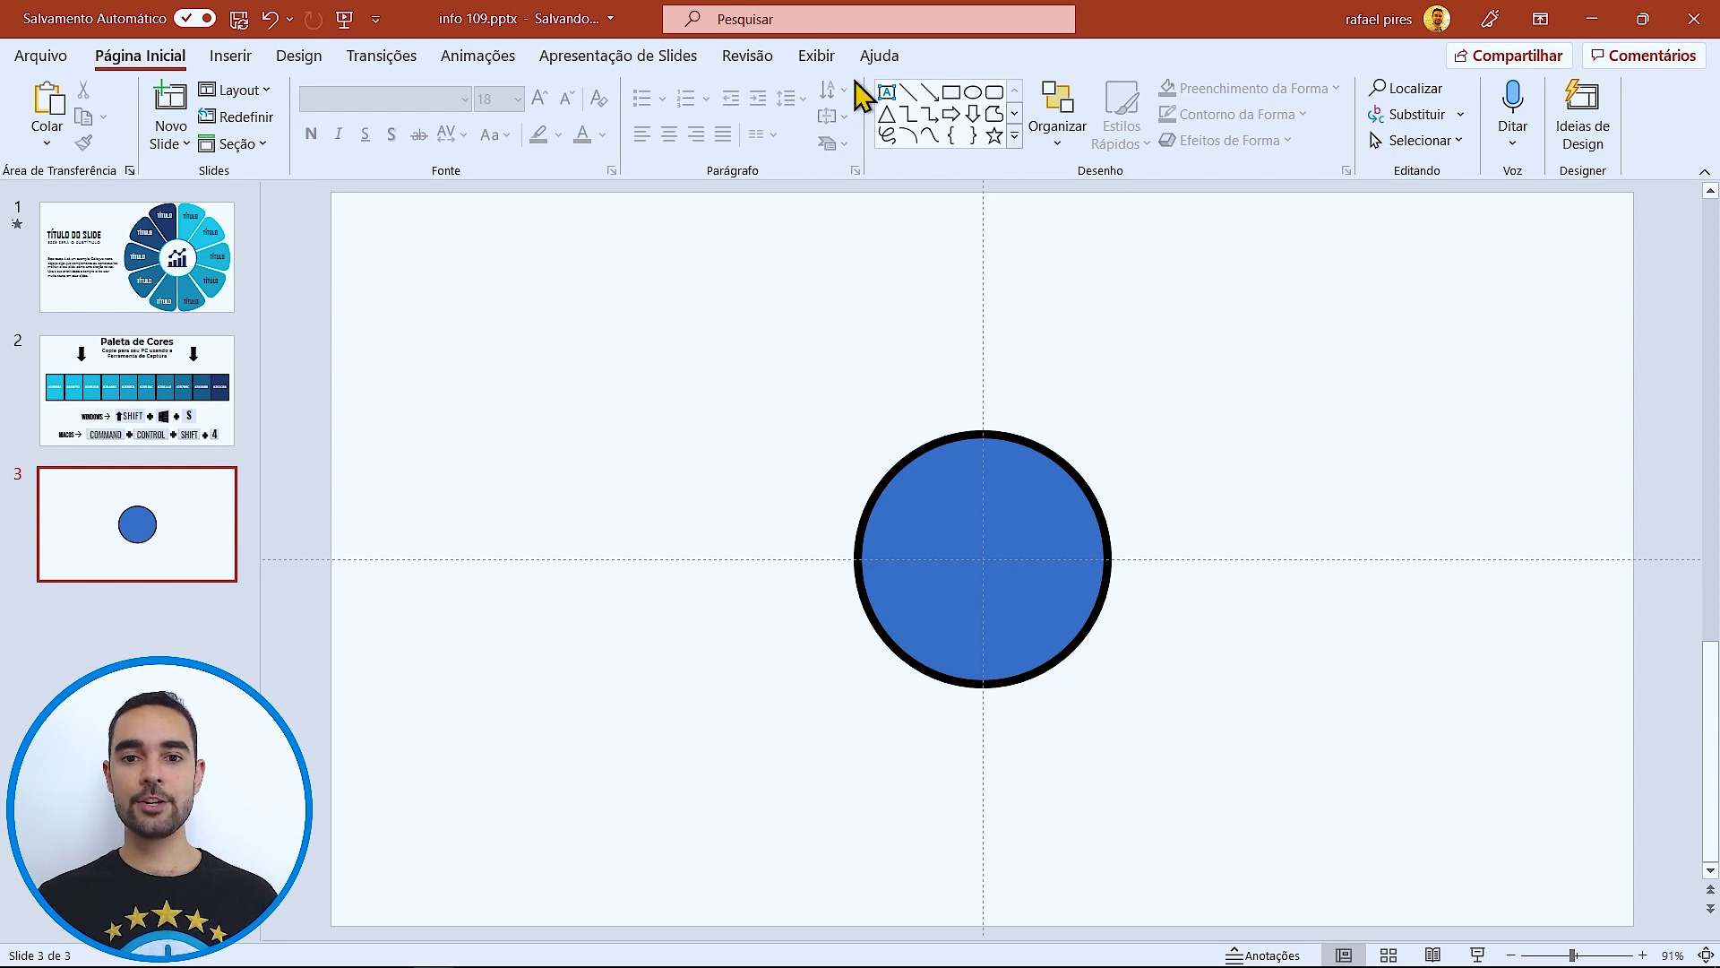
# - Draw an isosceles triangle above-left of the circle, sized 5 cm high by 3 cm wide
pyautogui.click(887, 115)
pyautogui.moveTo(681, 245); pyautogui.dragTo(799, 472)
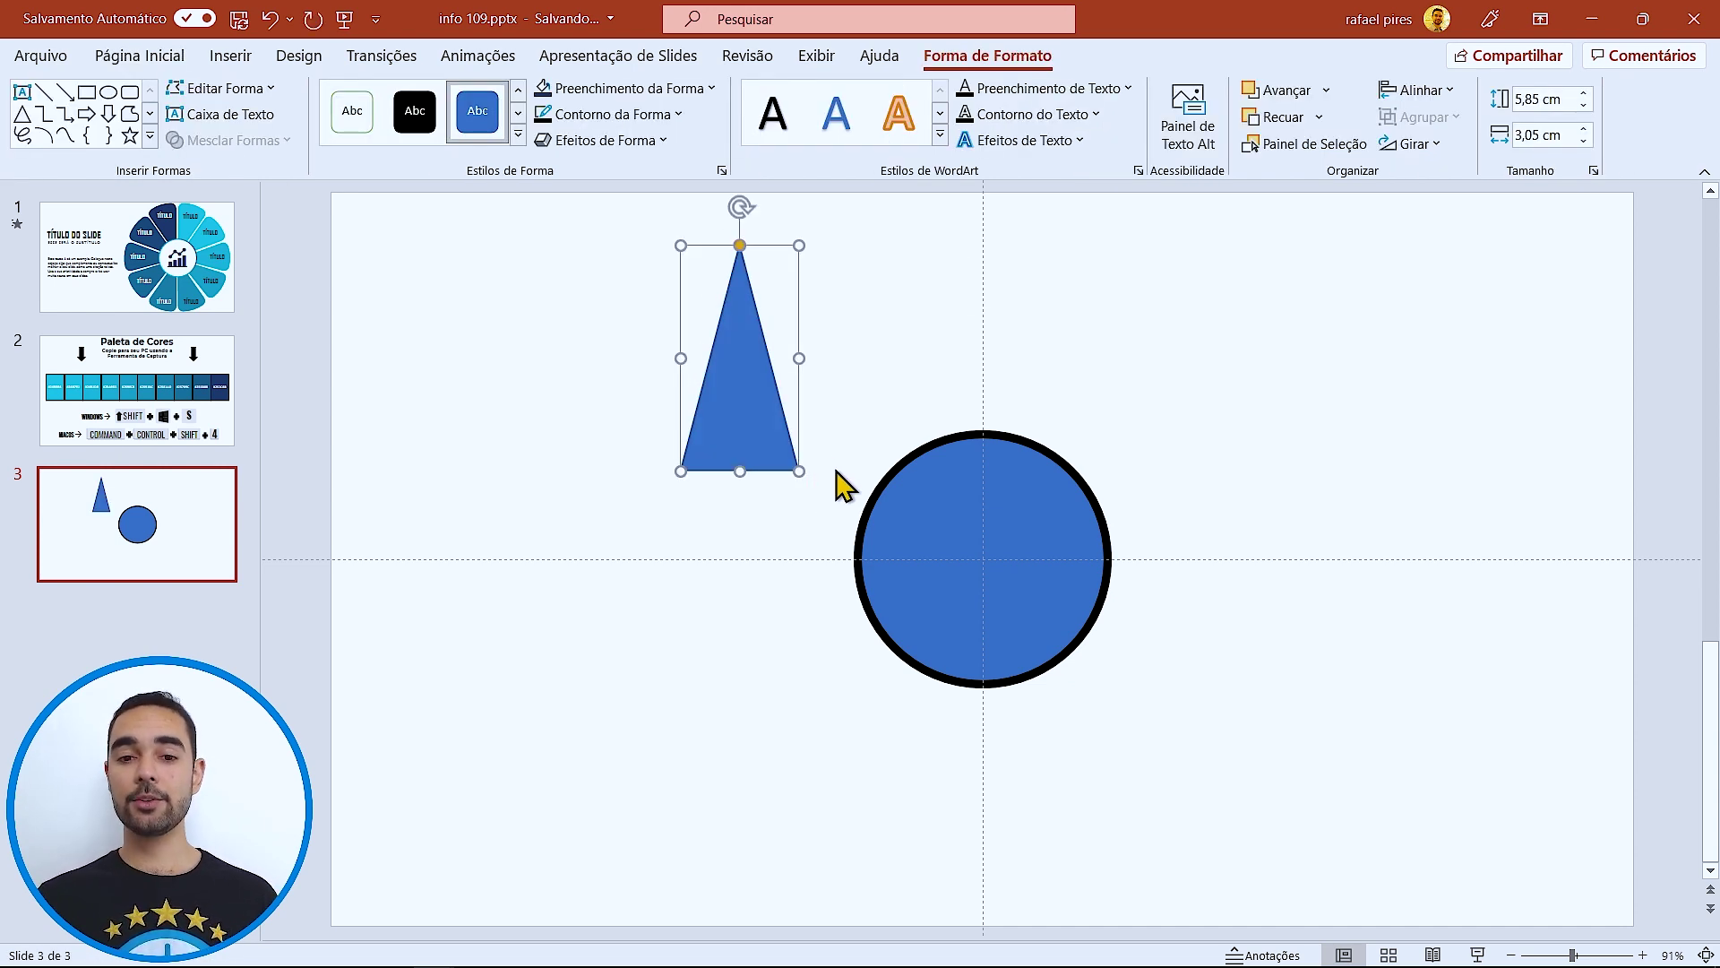
pyautogui.click(1526, 99)
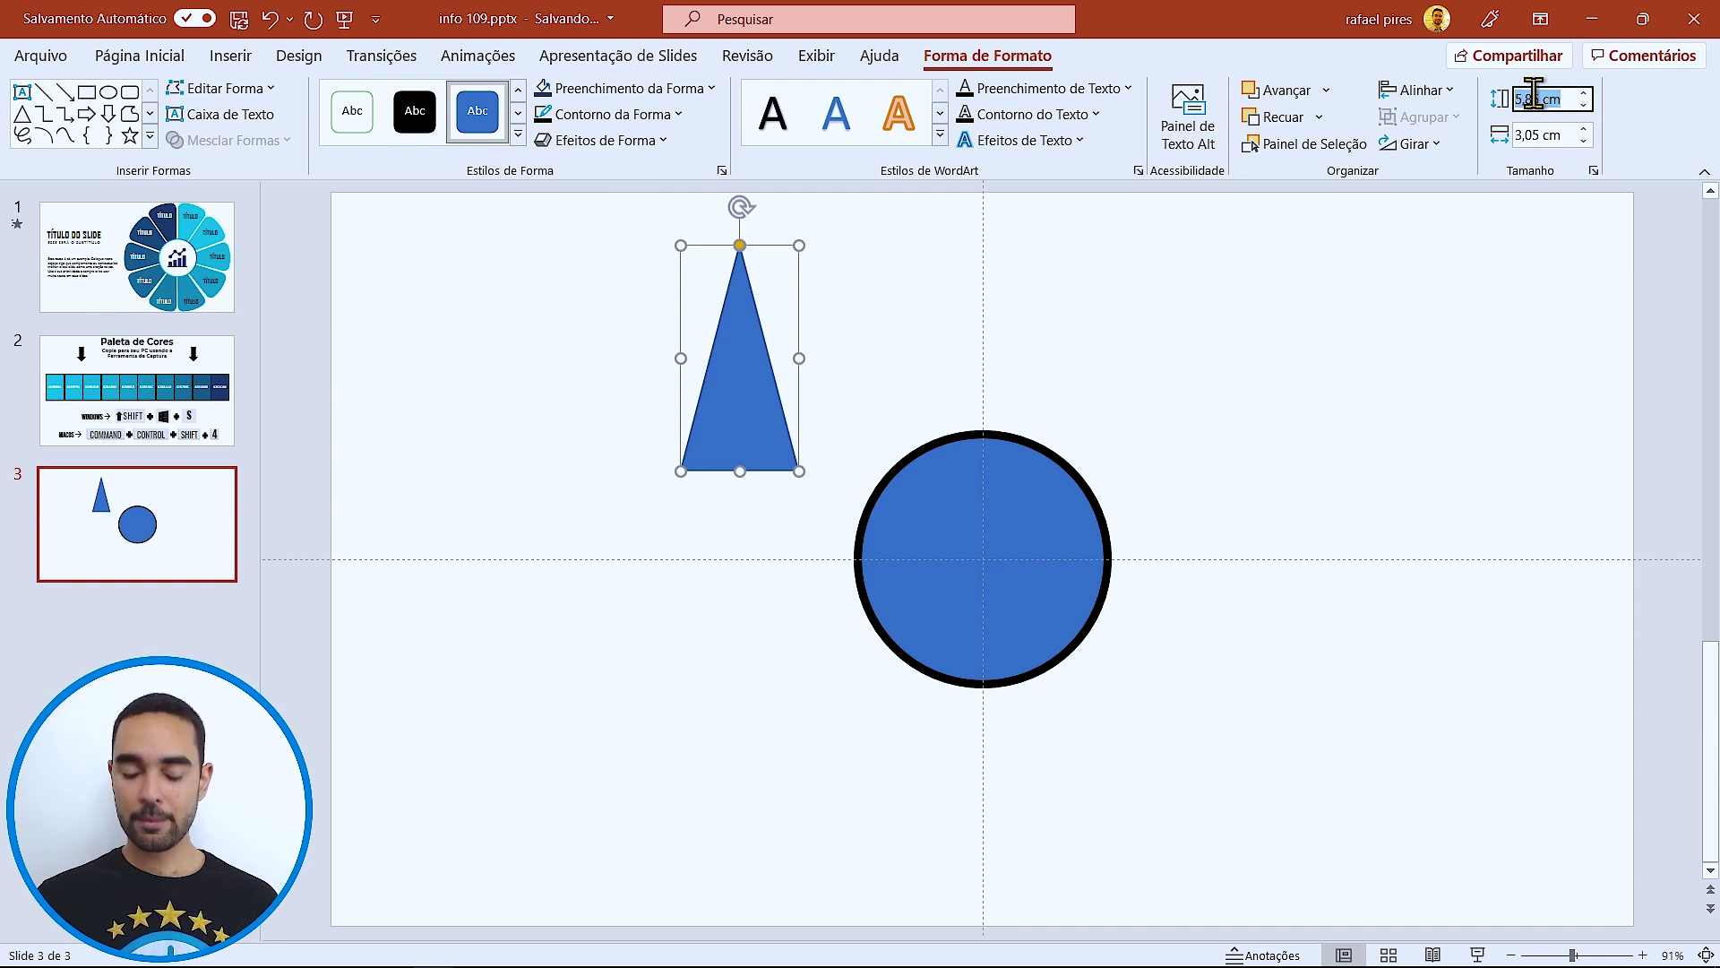
pyautogui.write('5')
pyautogui.press('Tab')
pyautogui.write('3')
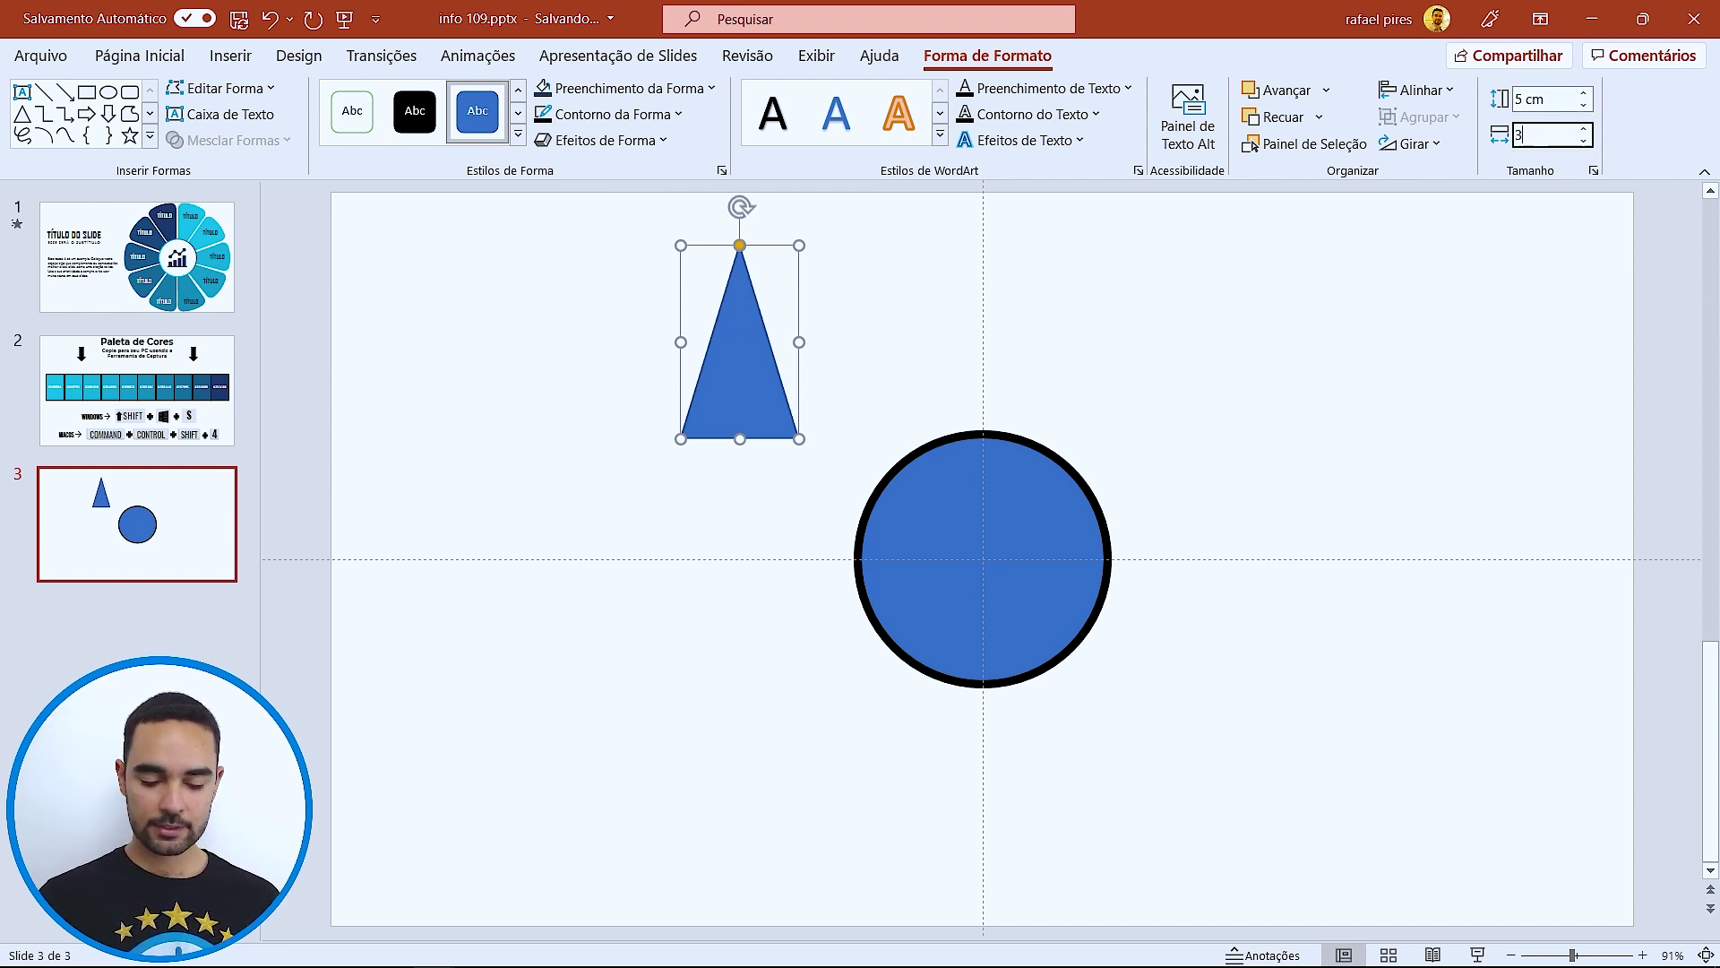
pyautogui.press('Return')
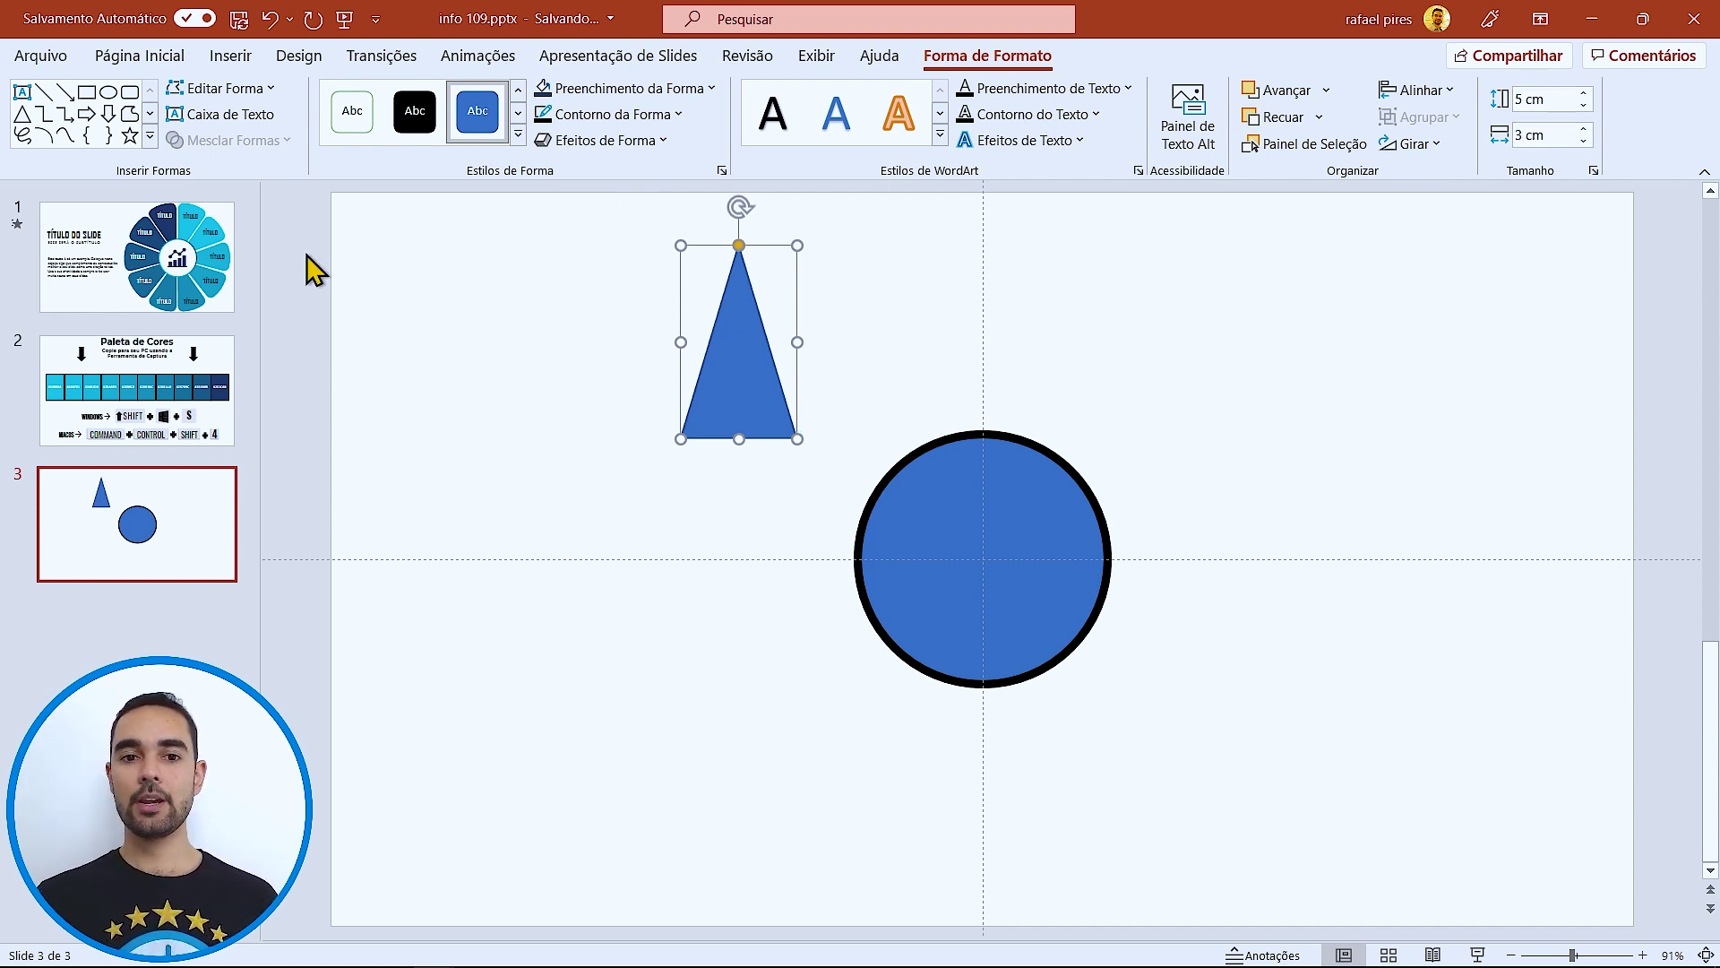
# - In Formatar Forma, set the triangle's outline width to 50 pt with rounded joins
pyautogui.click(722, 170)
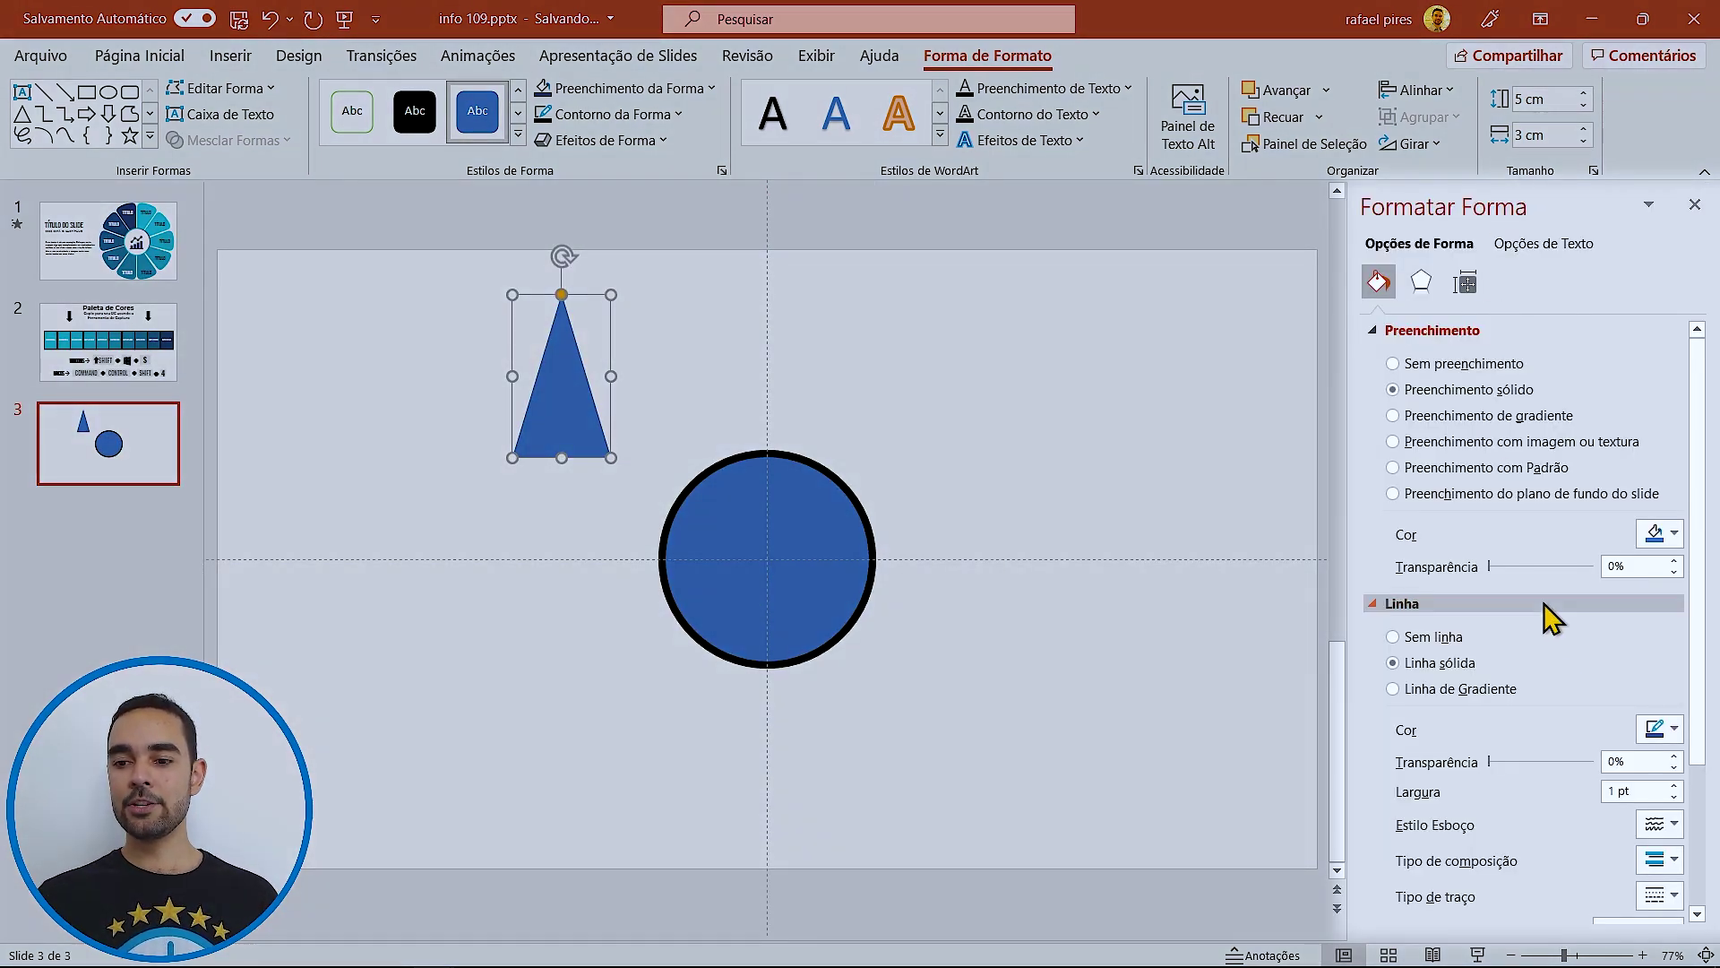
pyautogui.scroll(-3, 1685, 574)
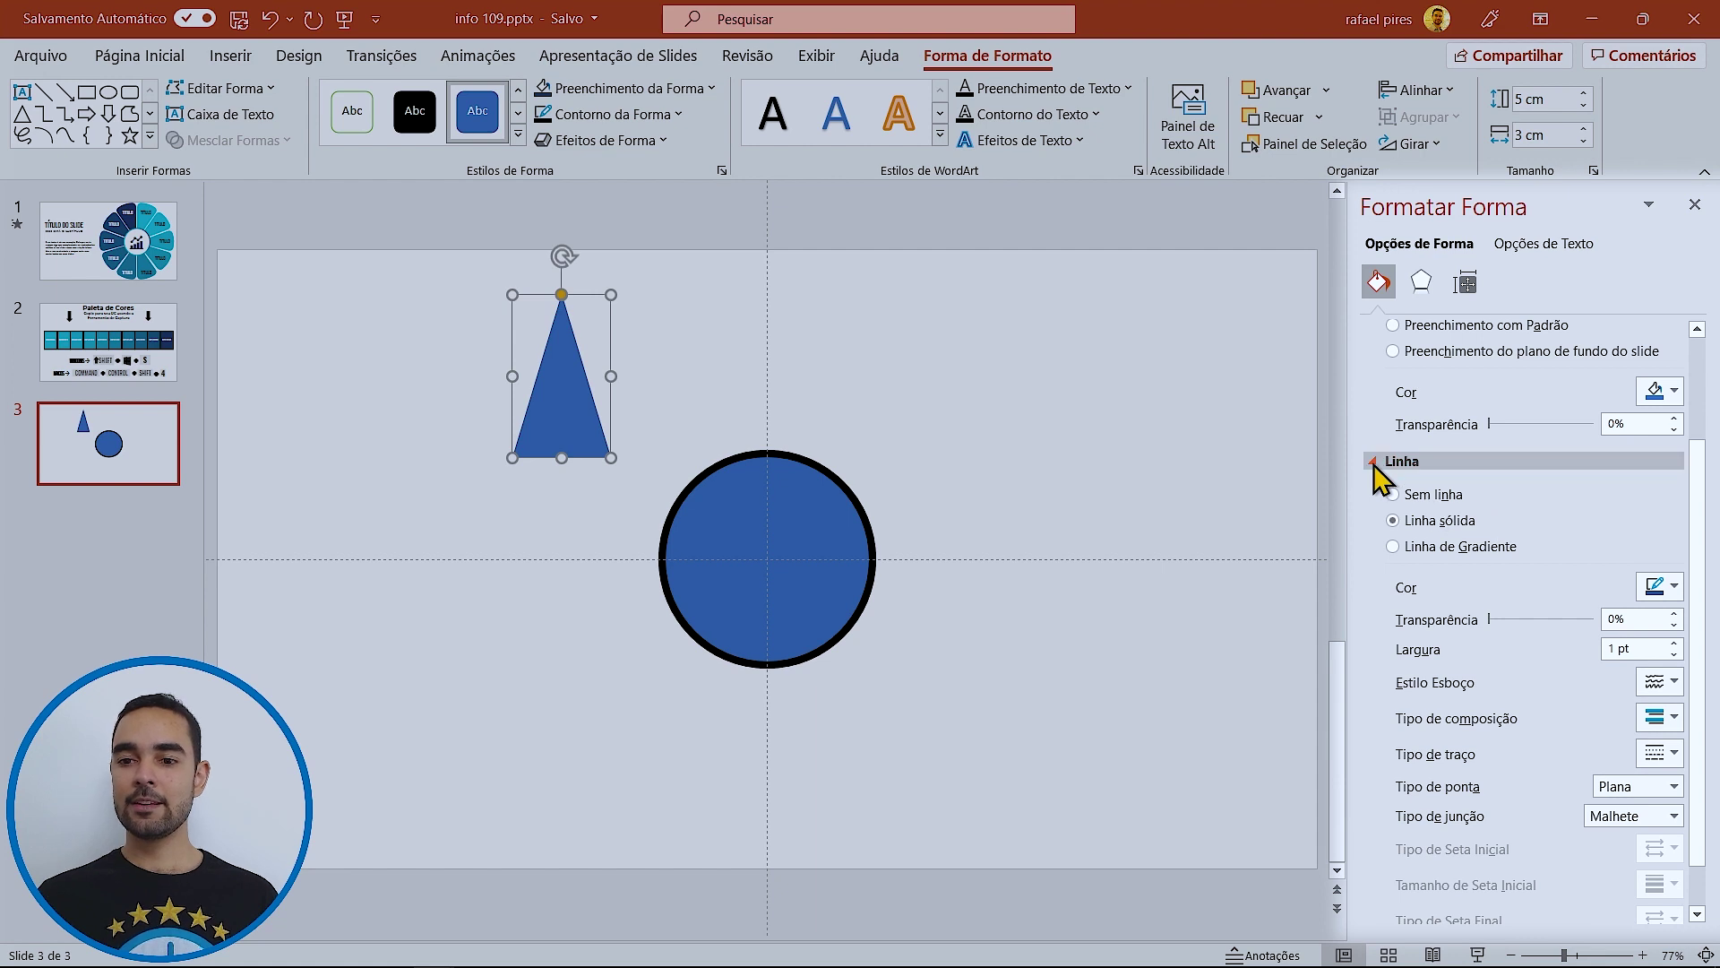
pyautogui.scroll(3, 1379, 479)
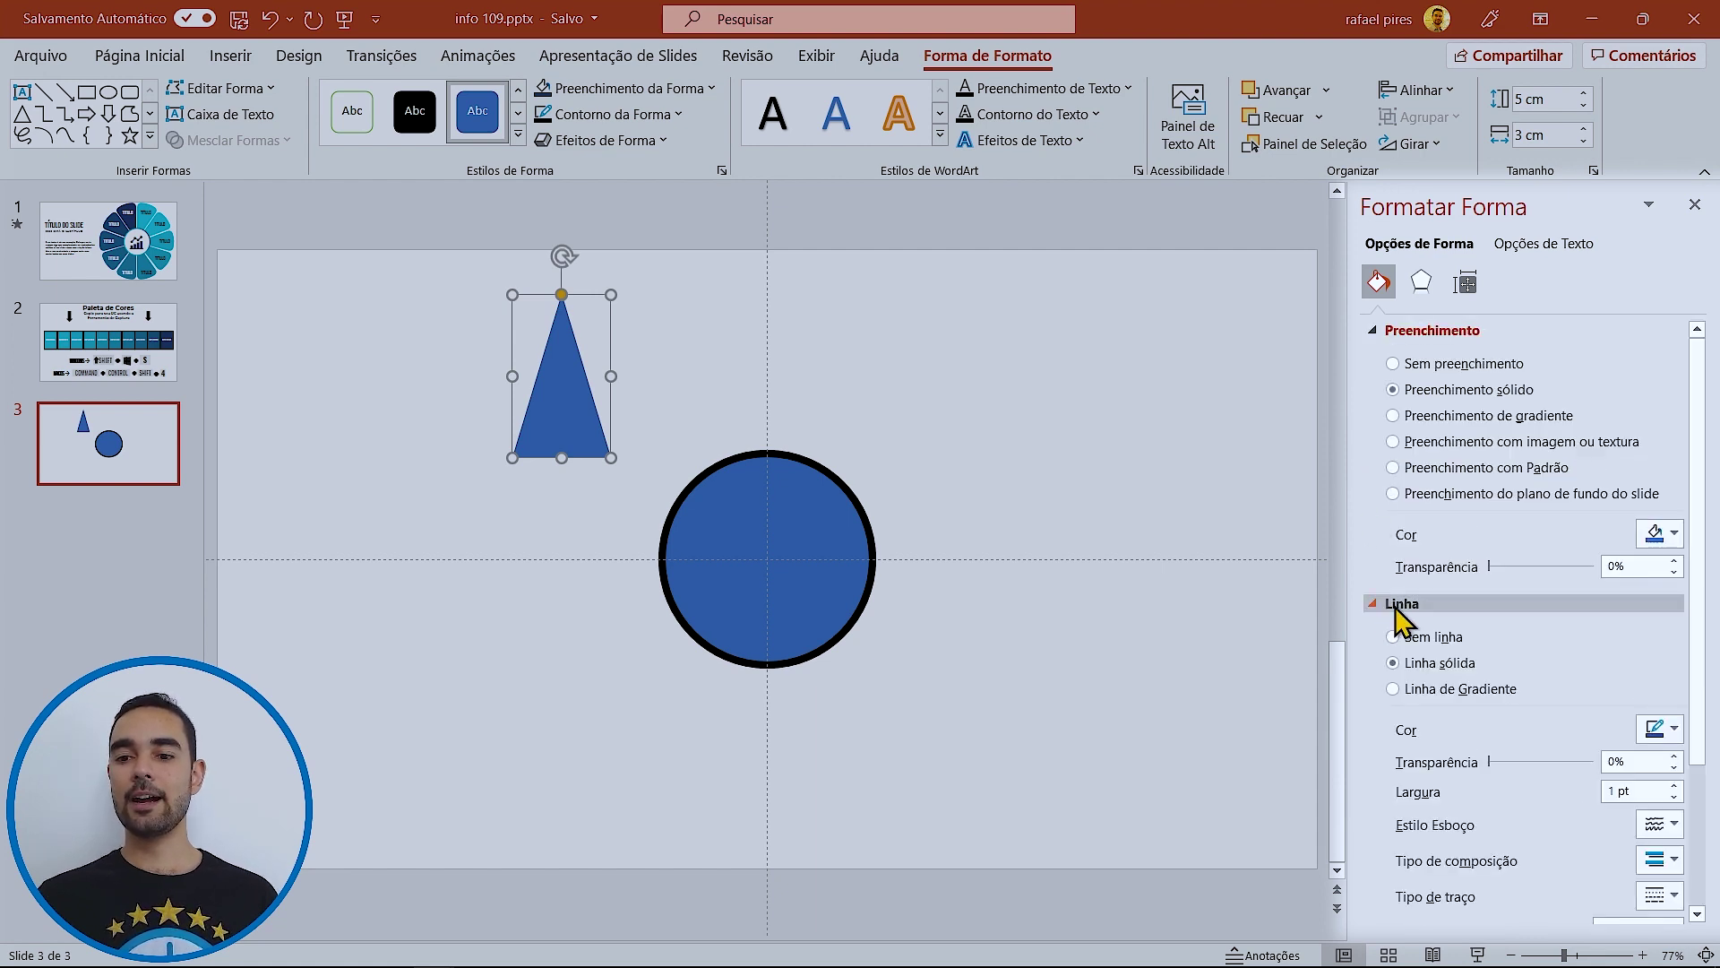
pyautogui.scroll(-4, 1433, 627)
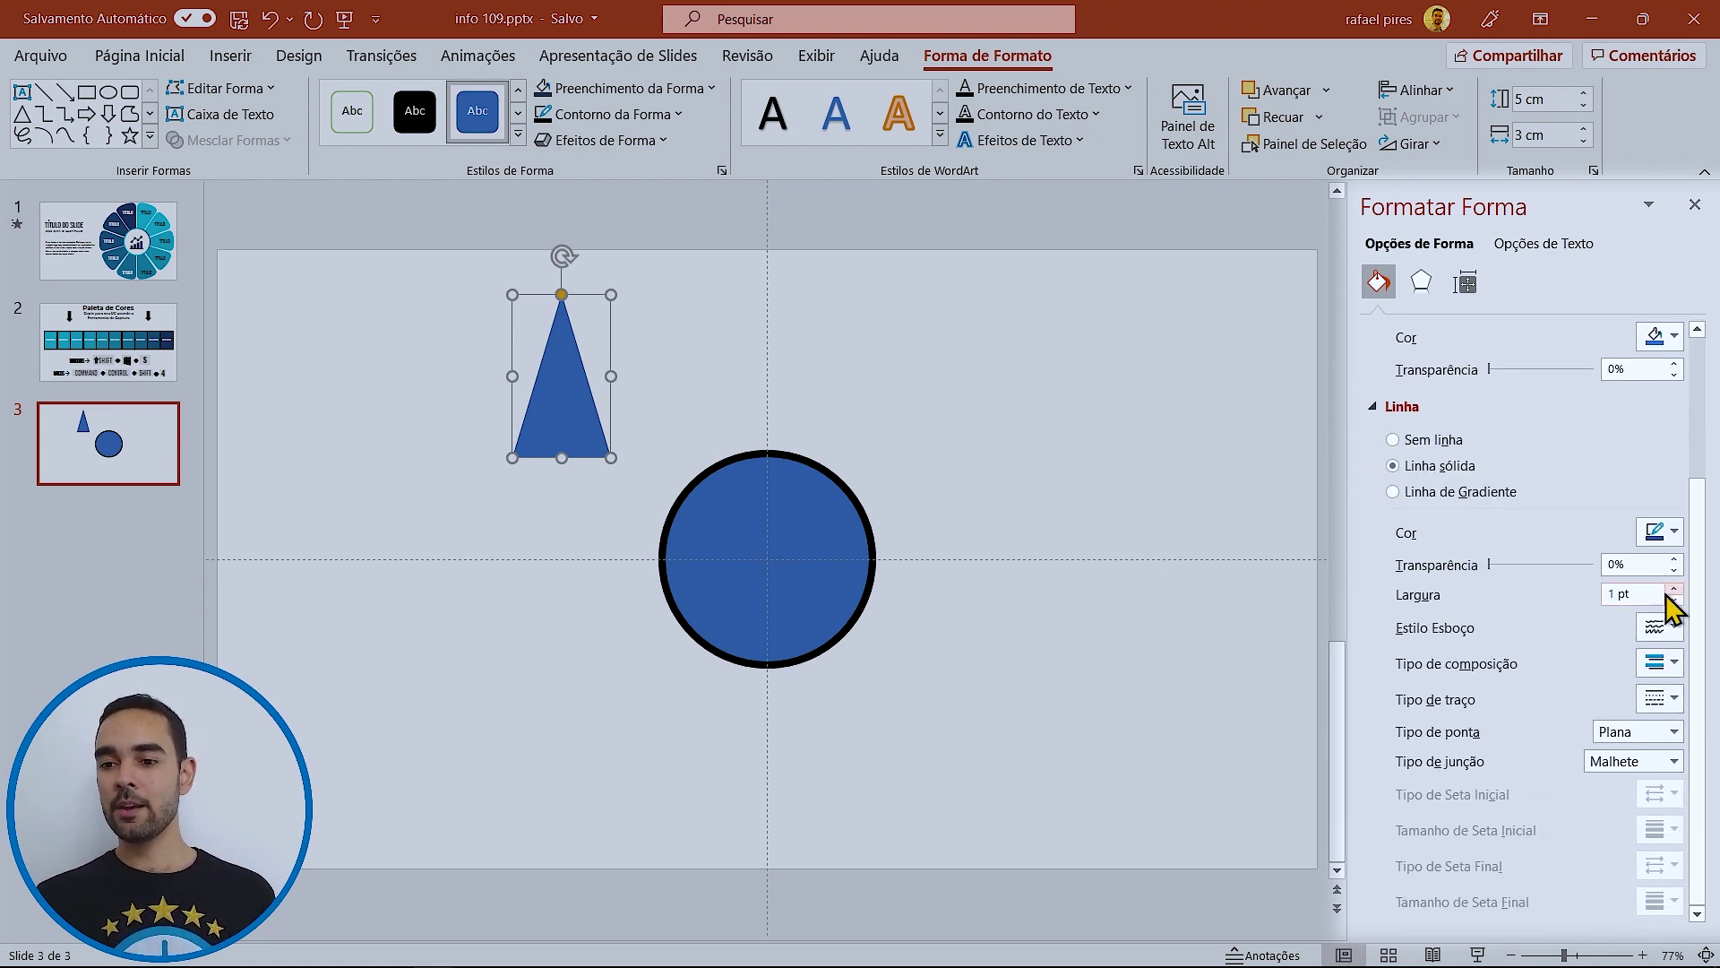
pyautogui.moveTo(1663, 595); pyautogui.dragTo(1570, 599)
pyautogui.write('50')
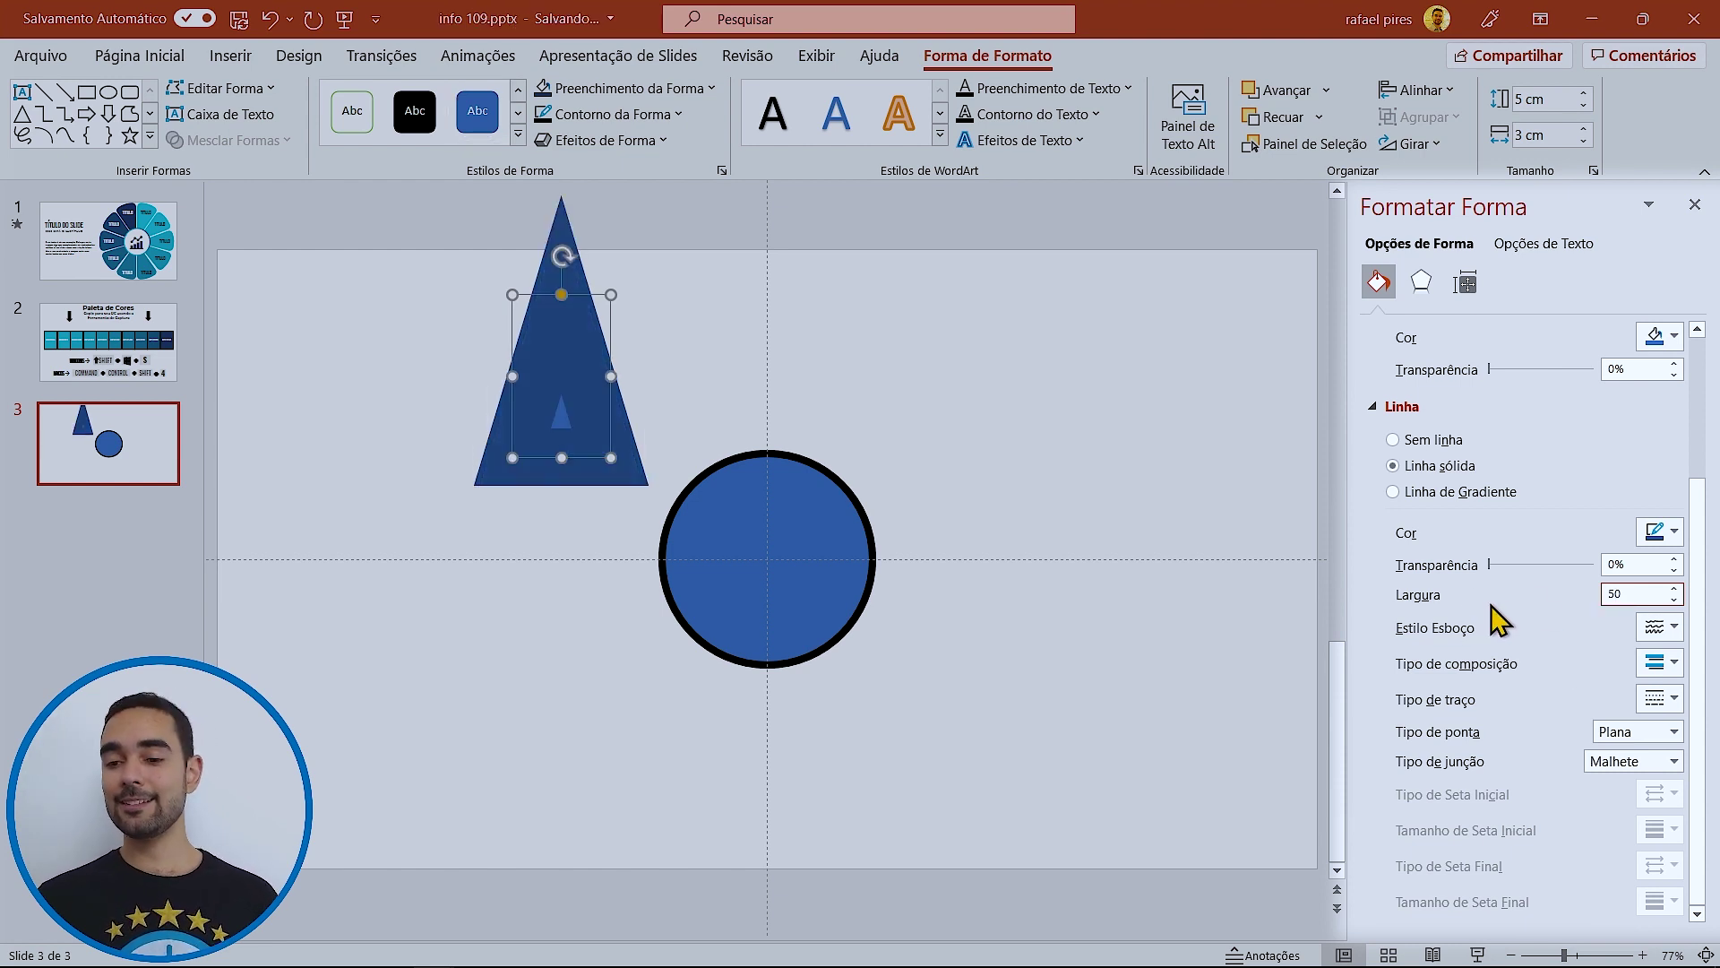
pyautogui.click(1672, 762)
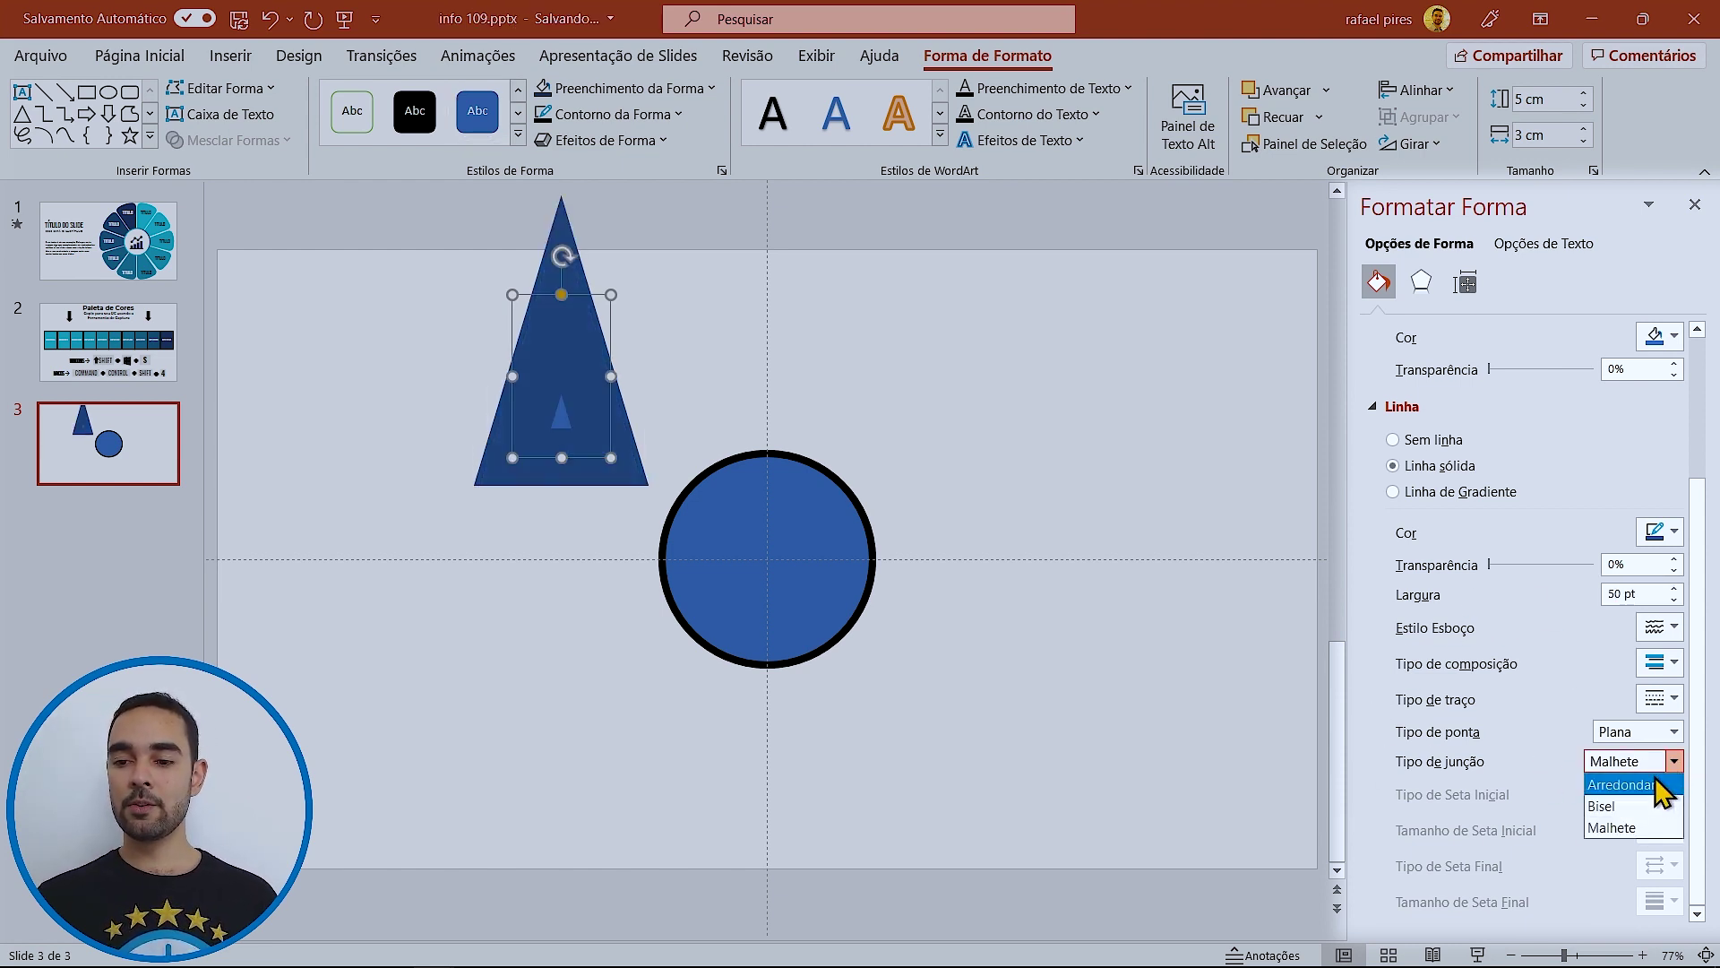
pyautogui.click(1646, 787)
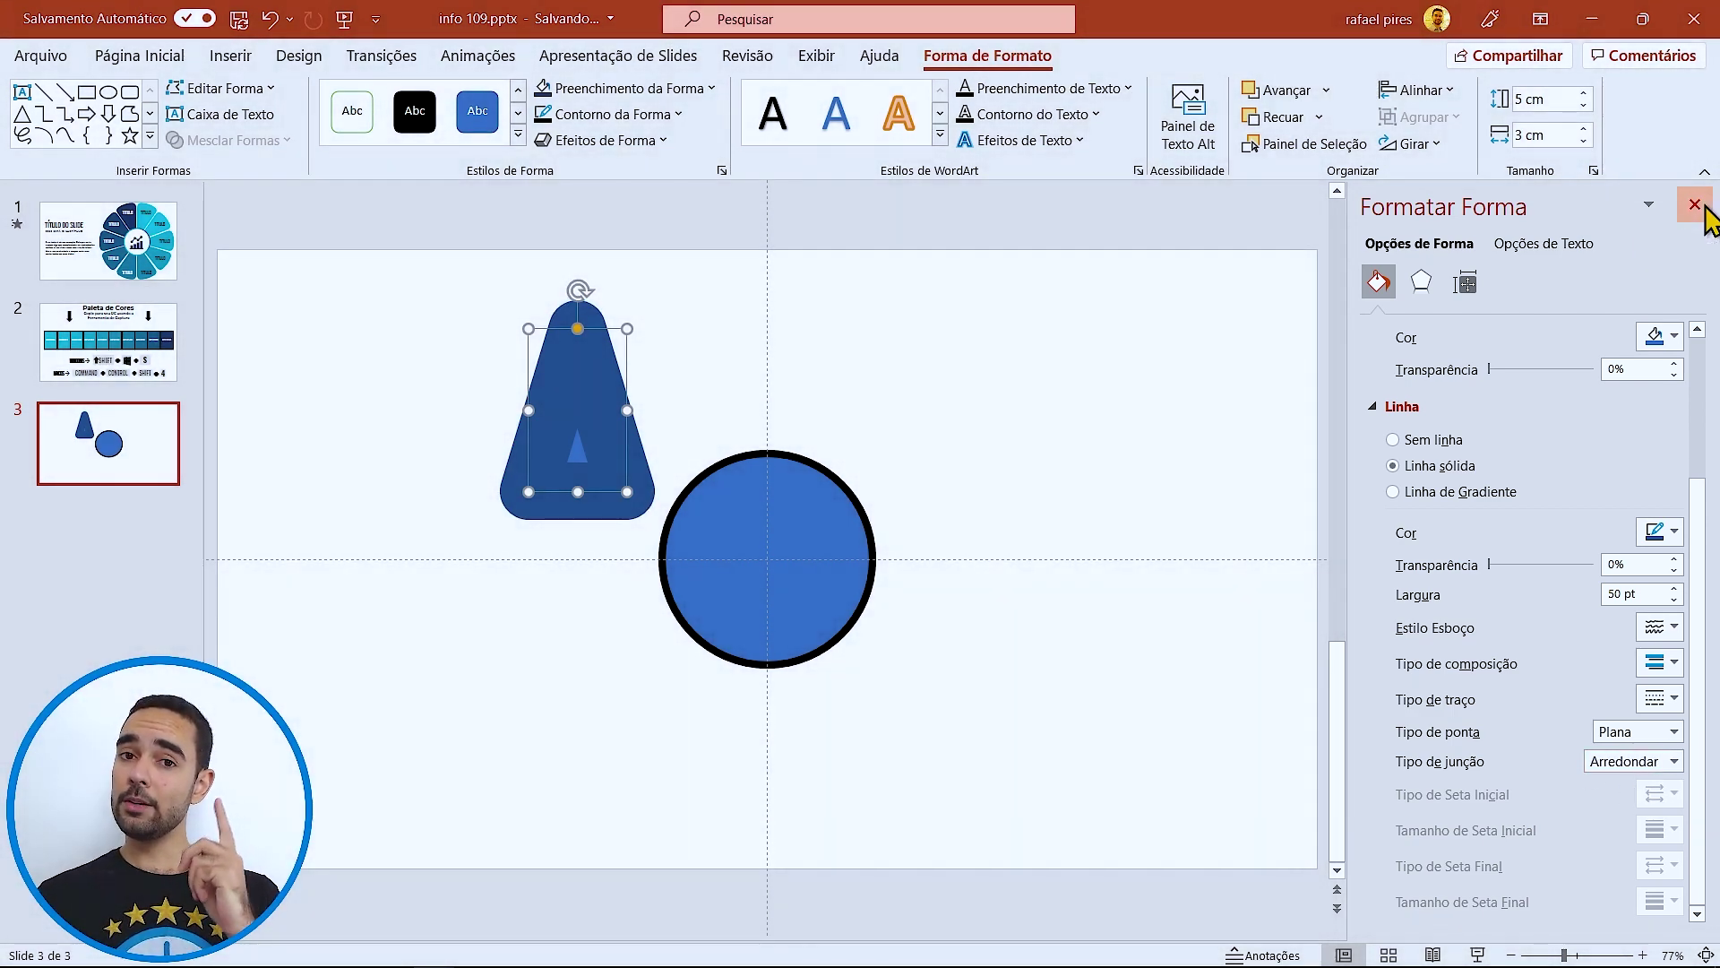
pyautogui.click(1695, 205)
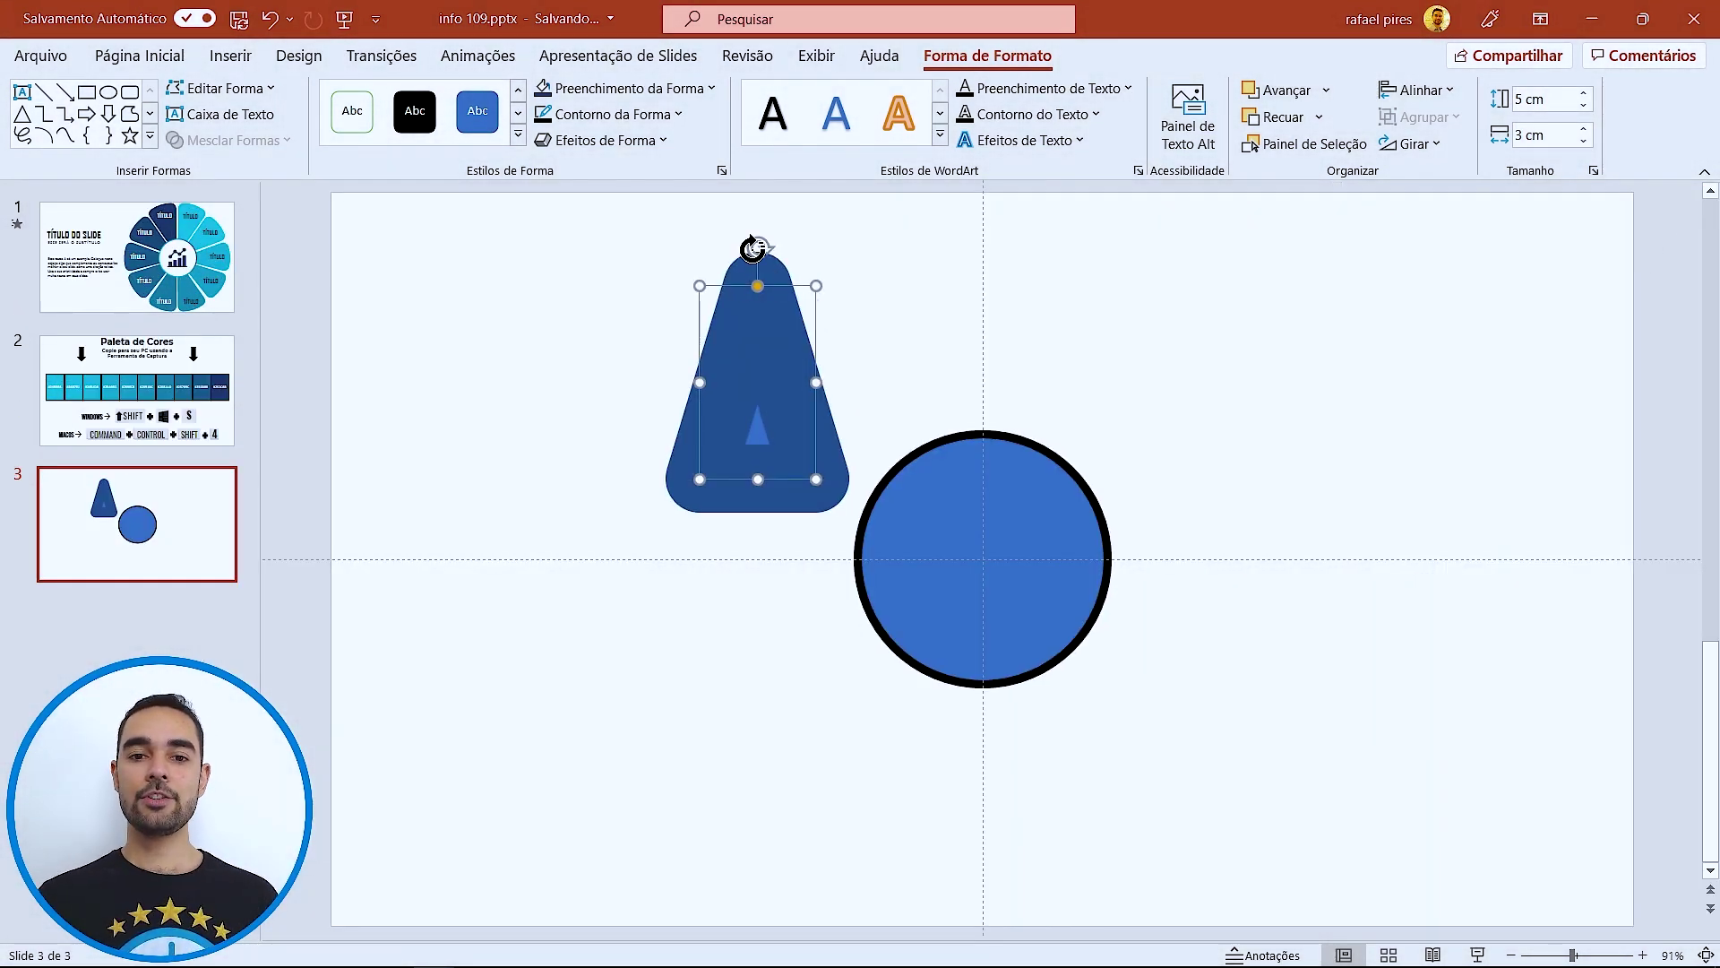
# - Rotate the petal to point down, tilt it slightly clockwise, and rest its tip on the circle's top
pyautogui.moveTo(752, 245)
pyautogui.mouseDown()
pyautogui.moveTo(816, 539)
pyautogui.moveTo(761, 543)
pyautogui.mouseUp()
pyautogui.moveTo(757, 466); pyautogui.dragTo(896, 452)
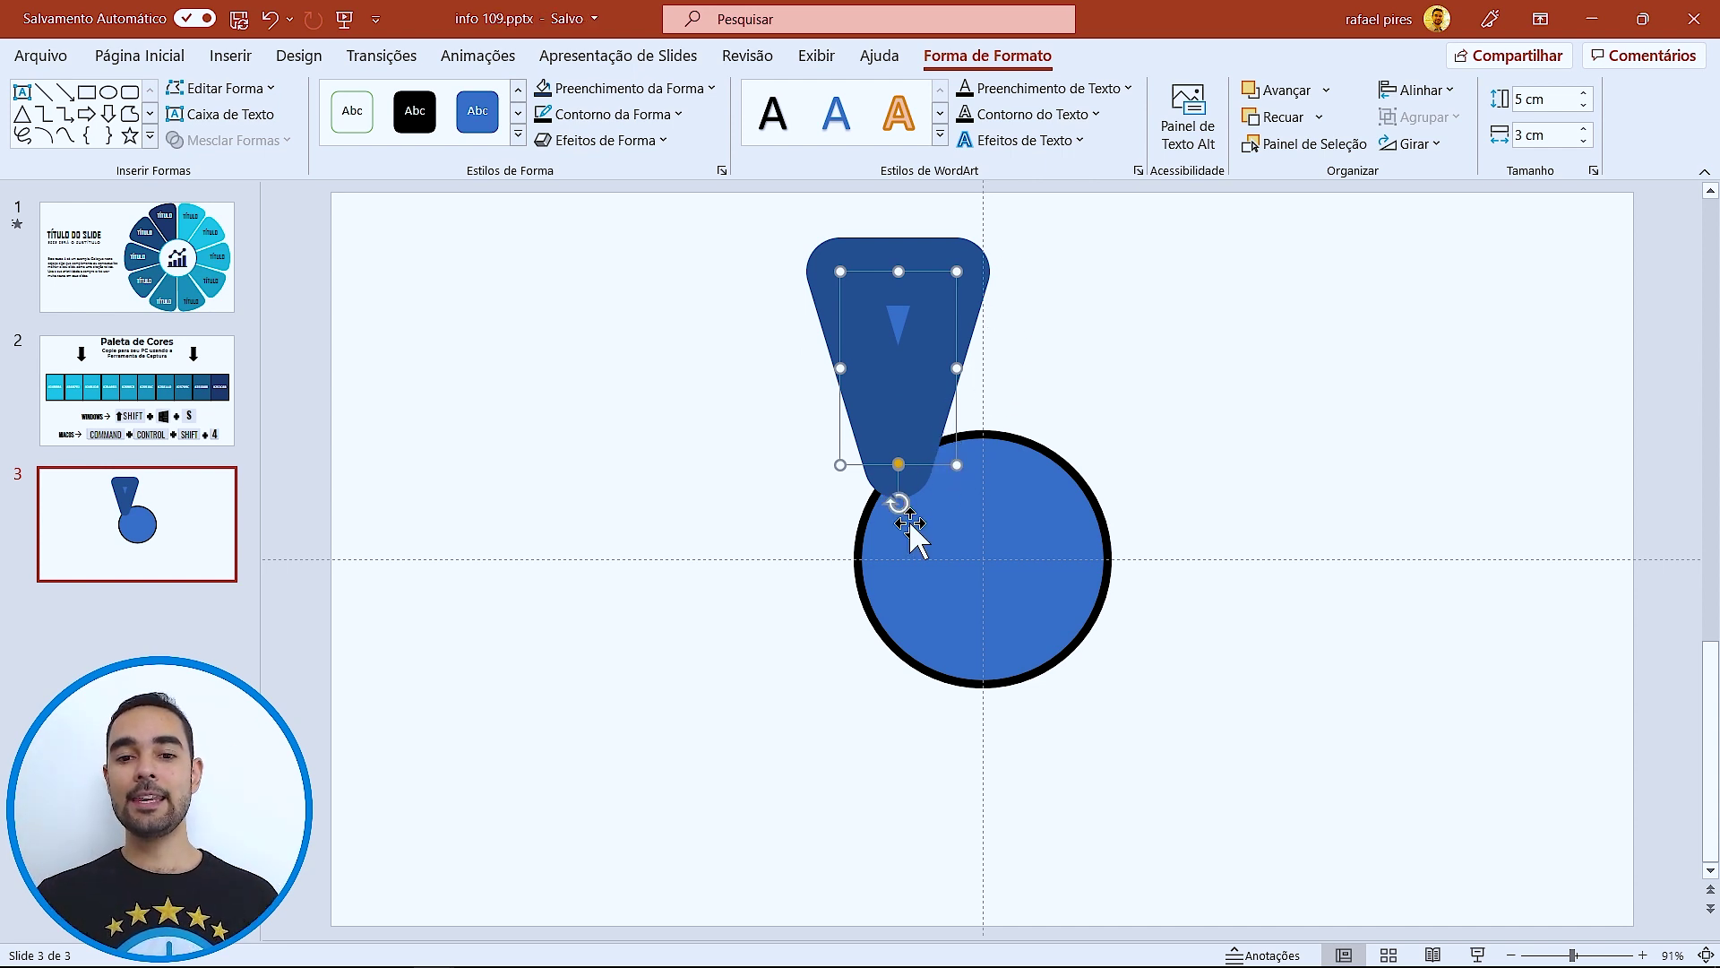
pyautogui.moveTo(899, 503)
pyautogui.mouseDown()
pyautogui.moveTo(941, 489)
pyautogui.moveTo(943, 449)
pyautogui.moveTo(951, 491)
pyautogui.mouseUp()
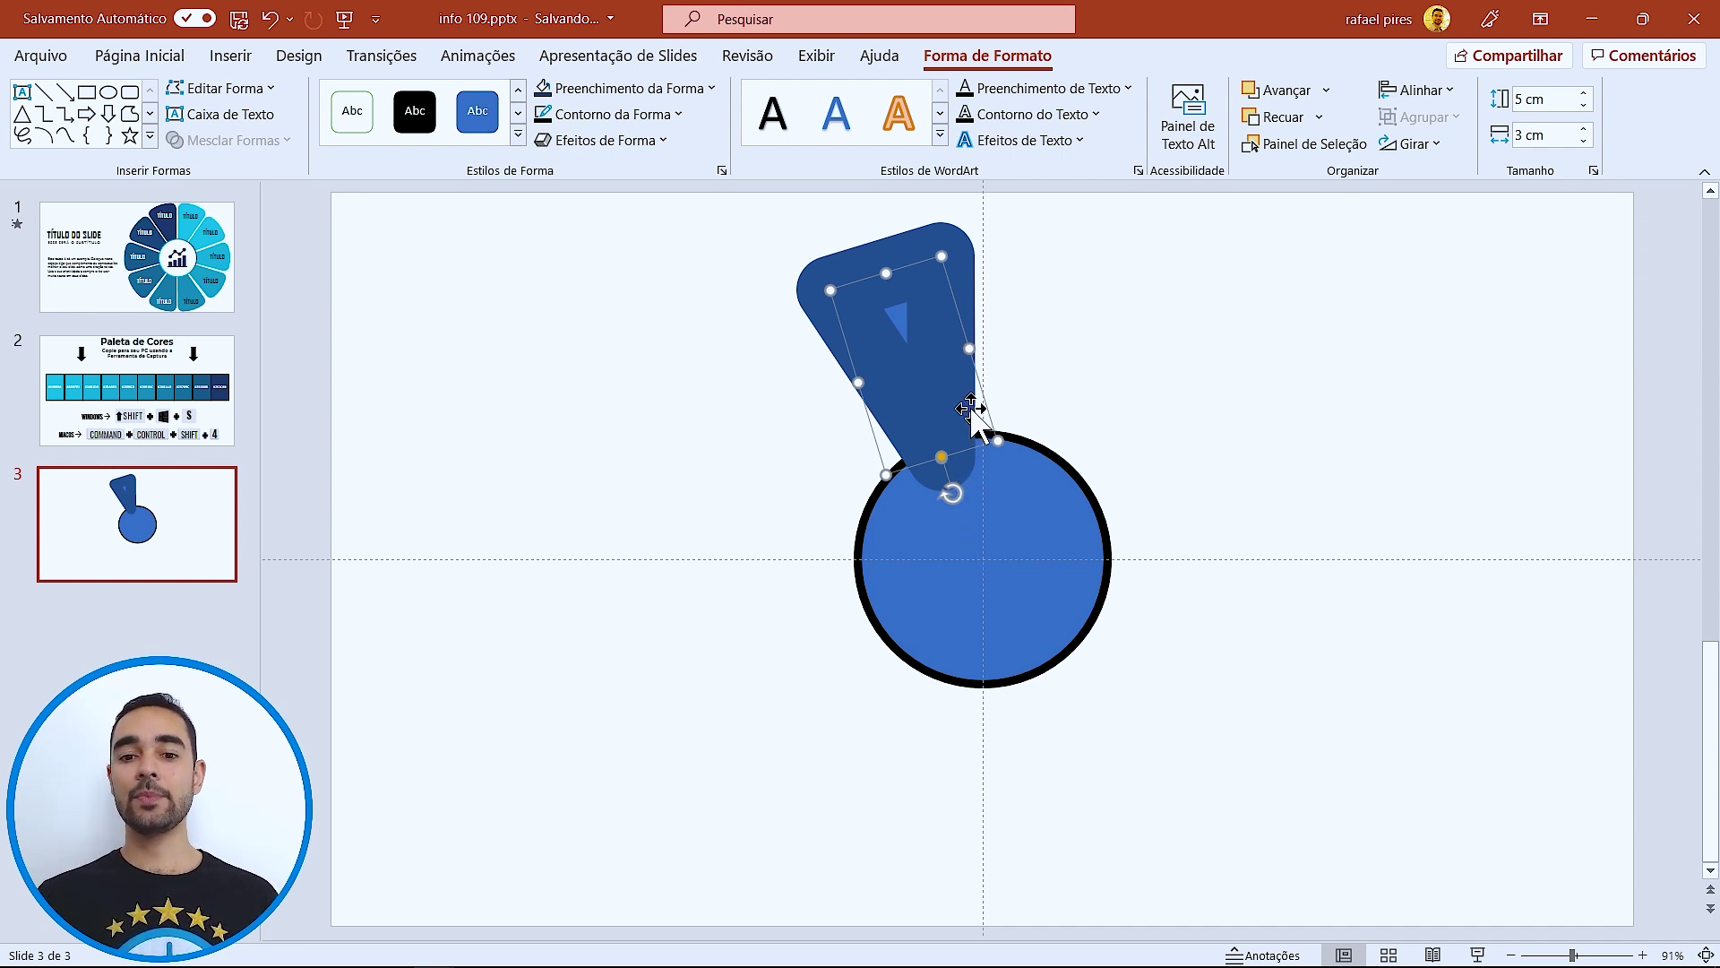
pyautogui.moveTo(956, 417); pyautogui.dragTo(960, 400)
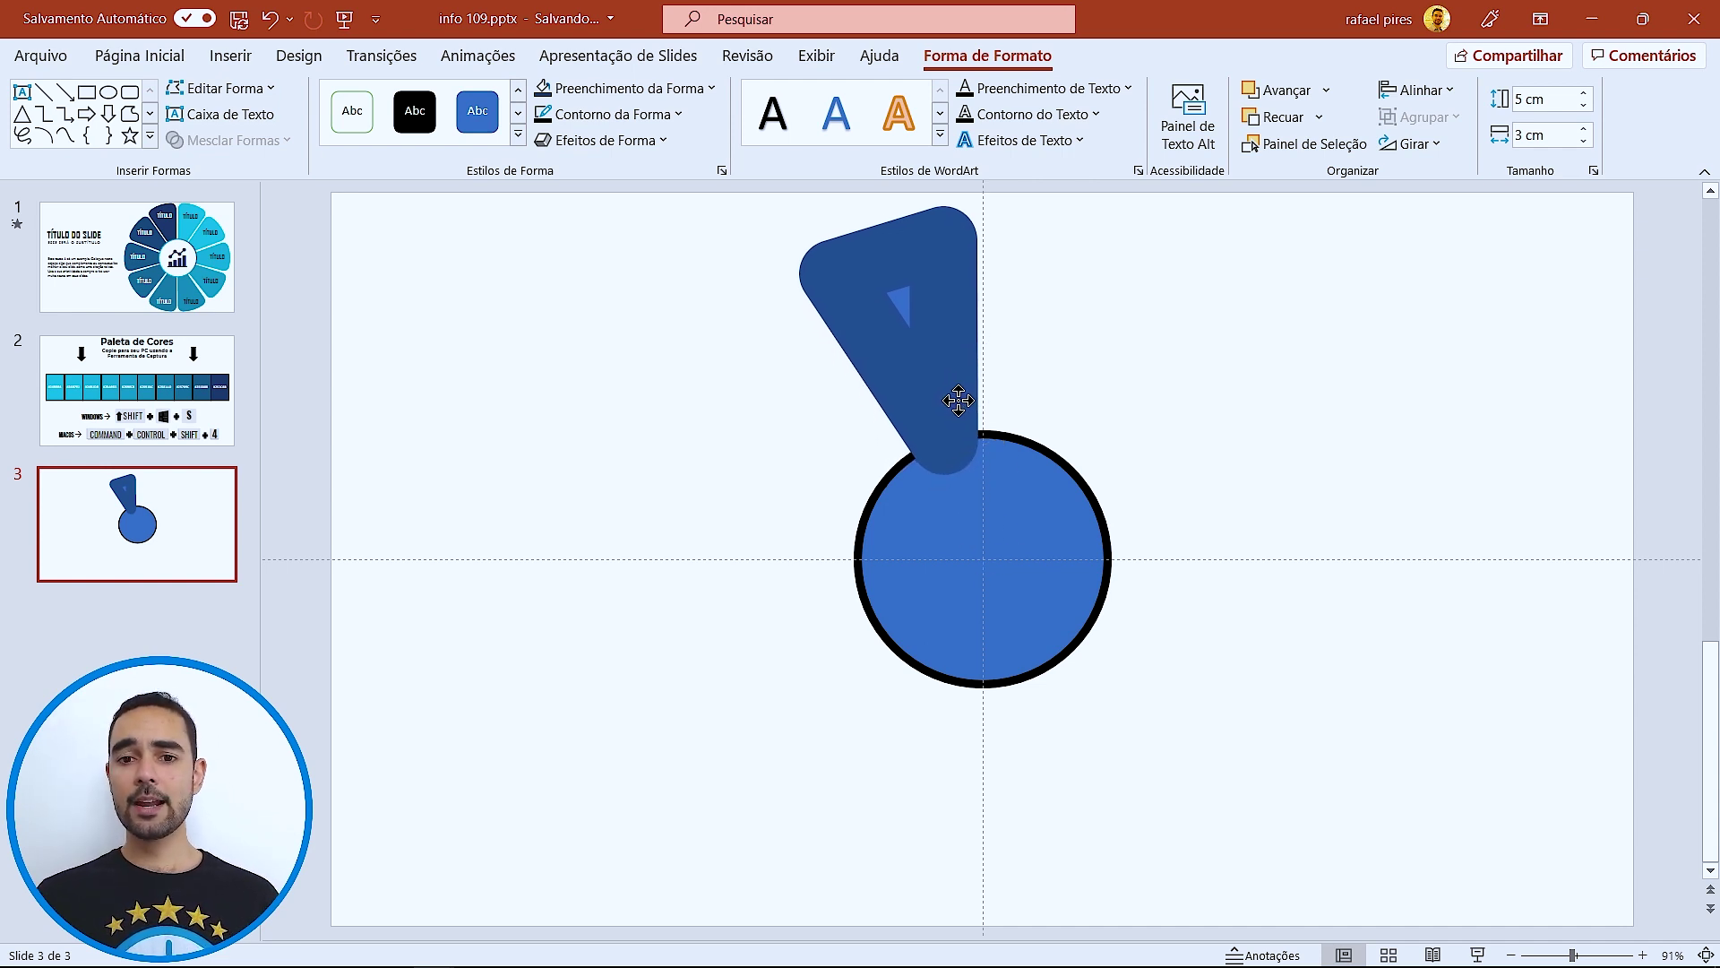
pyautogui.moveTo(960, 400); pyautogui.dragTo(960, 401)
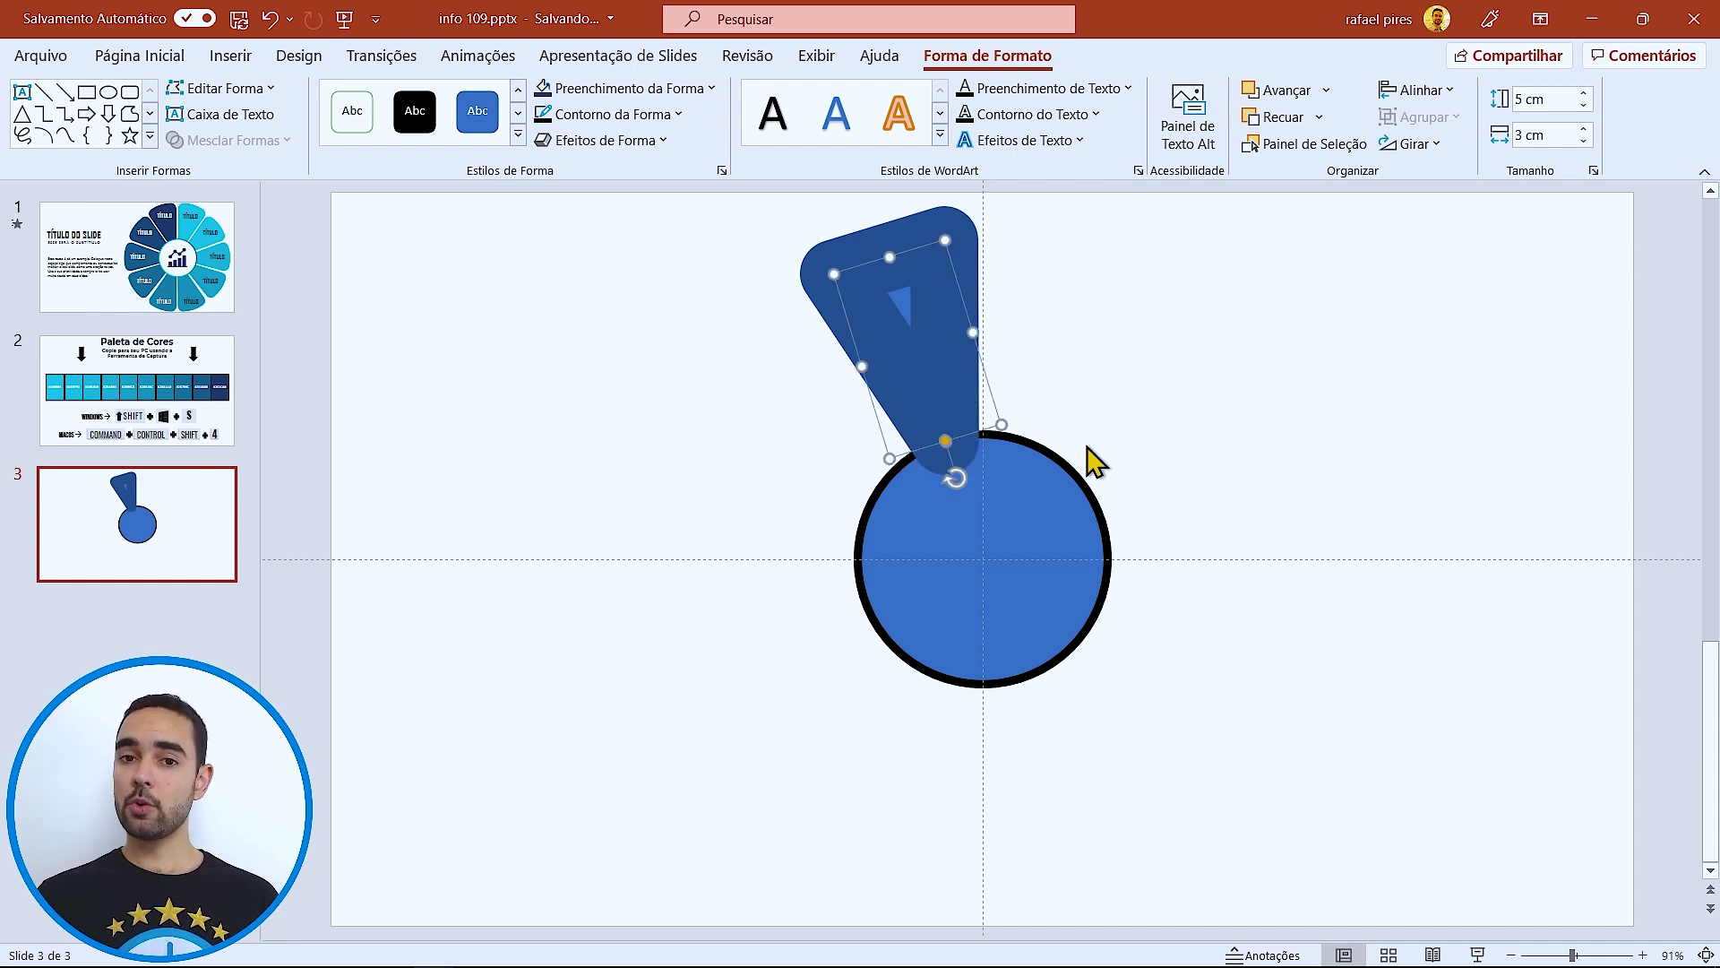
# - Undo the last move, then flip a petal copy vertically and place it below the circle
pyautogui.hotkey('ctrl', 'z')
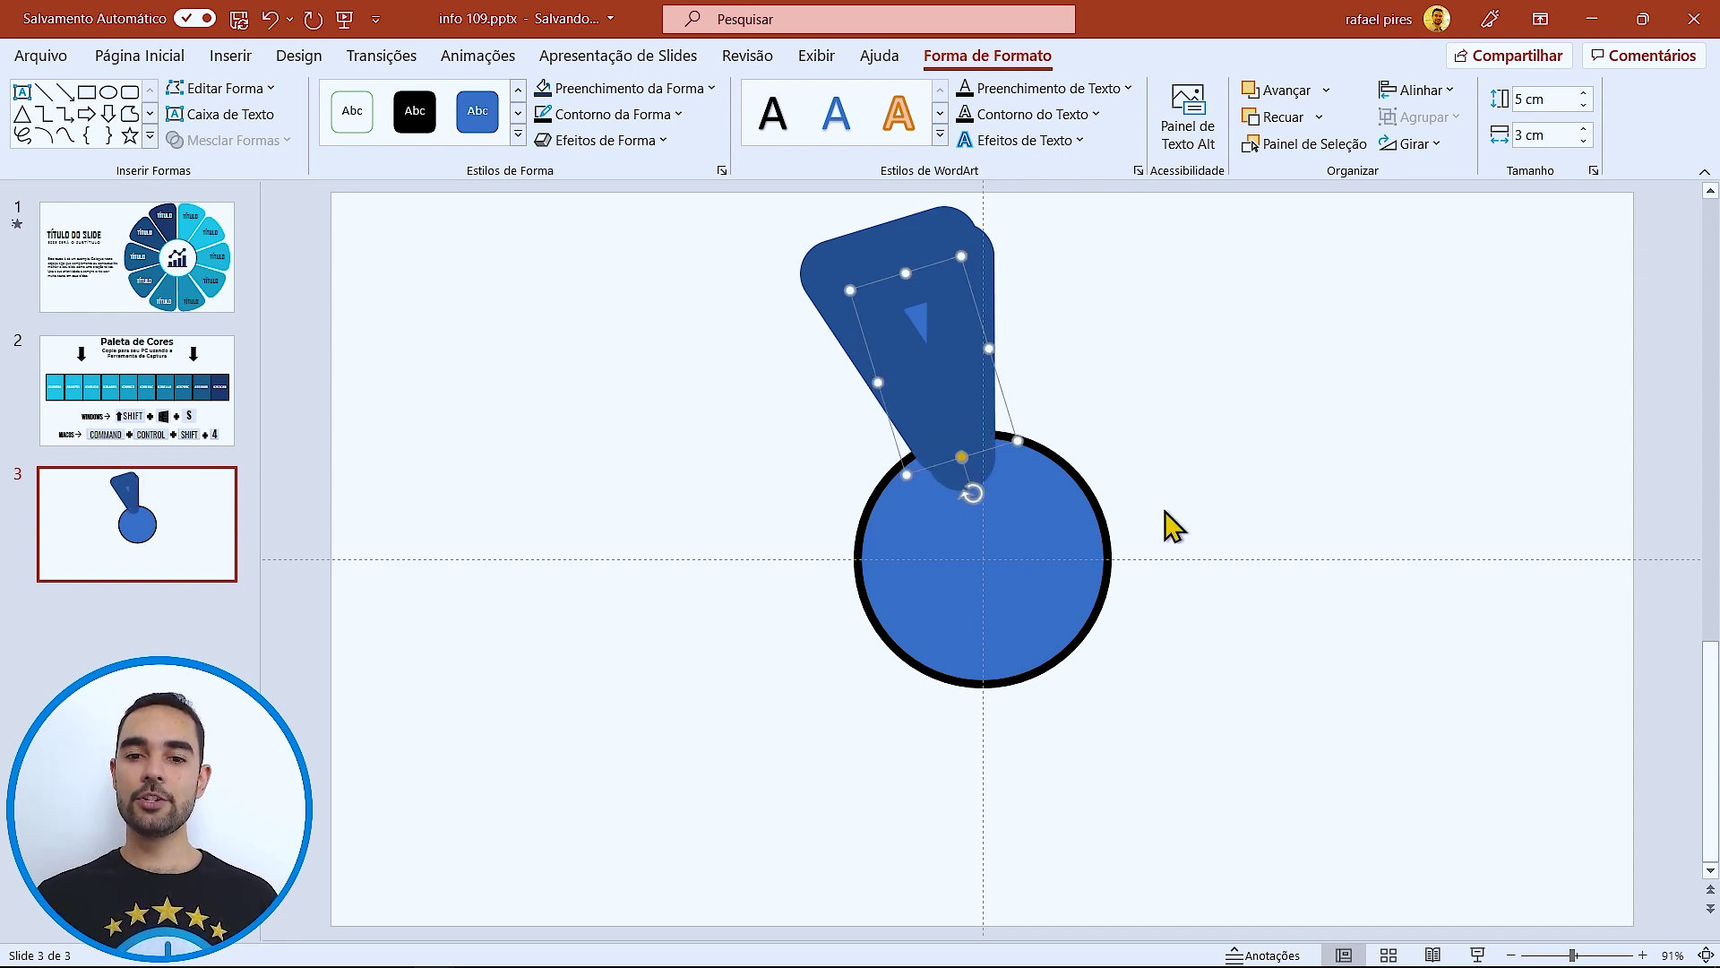
pyautogui.click(1413, 143)
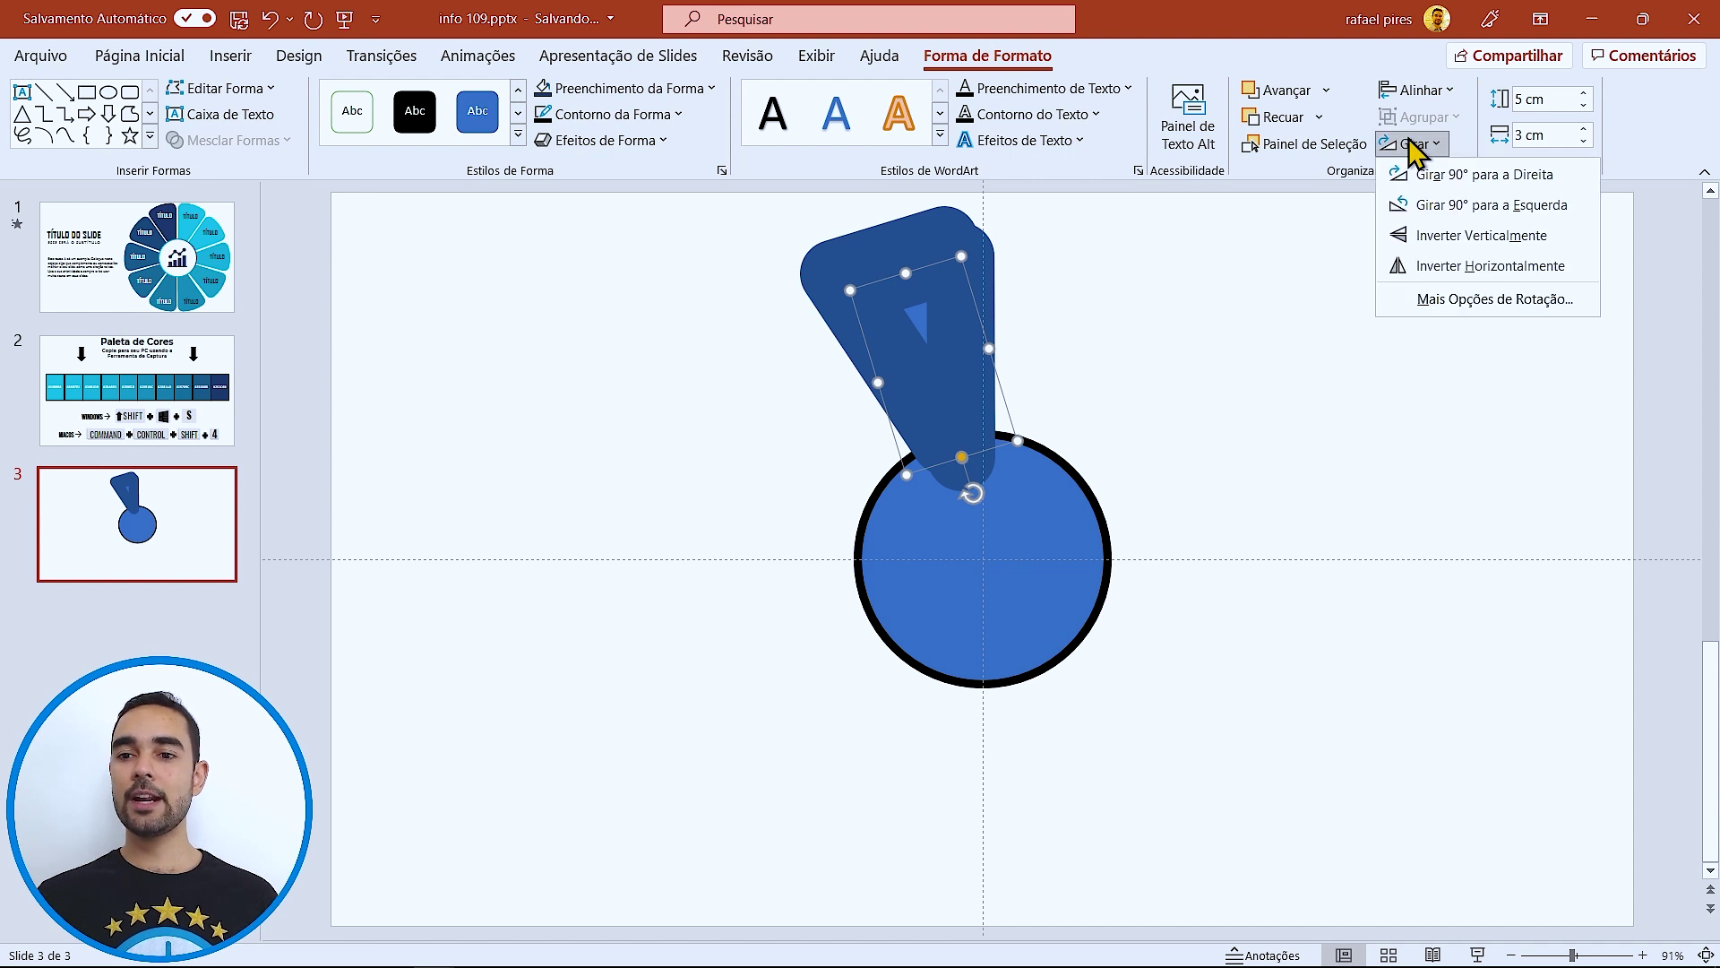
pyautogui.click(1439, 234)
pyautogui.moveTo(922, 376); pyautogui.dragTo(929, 718)
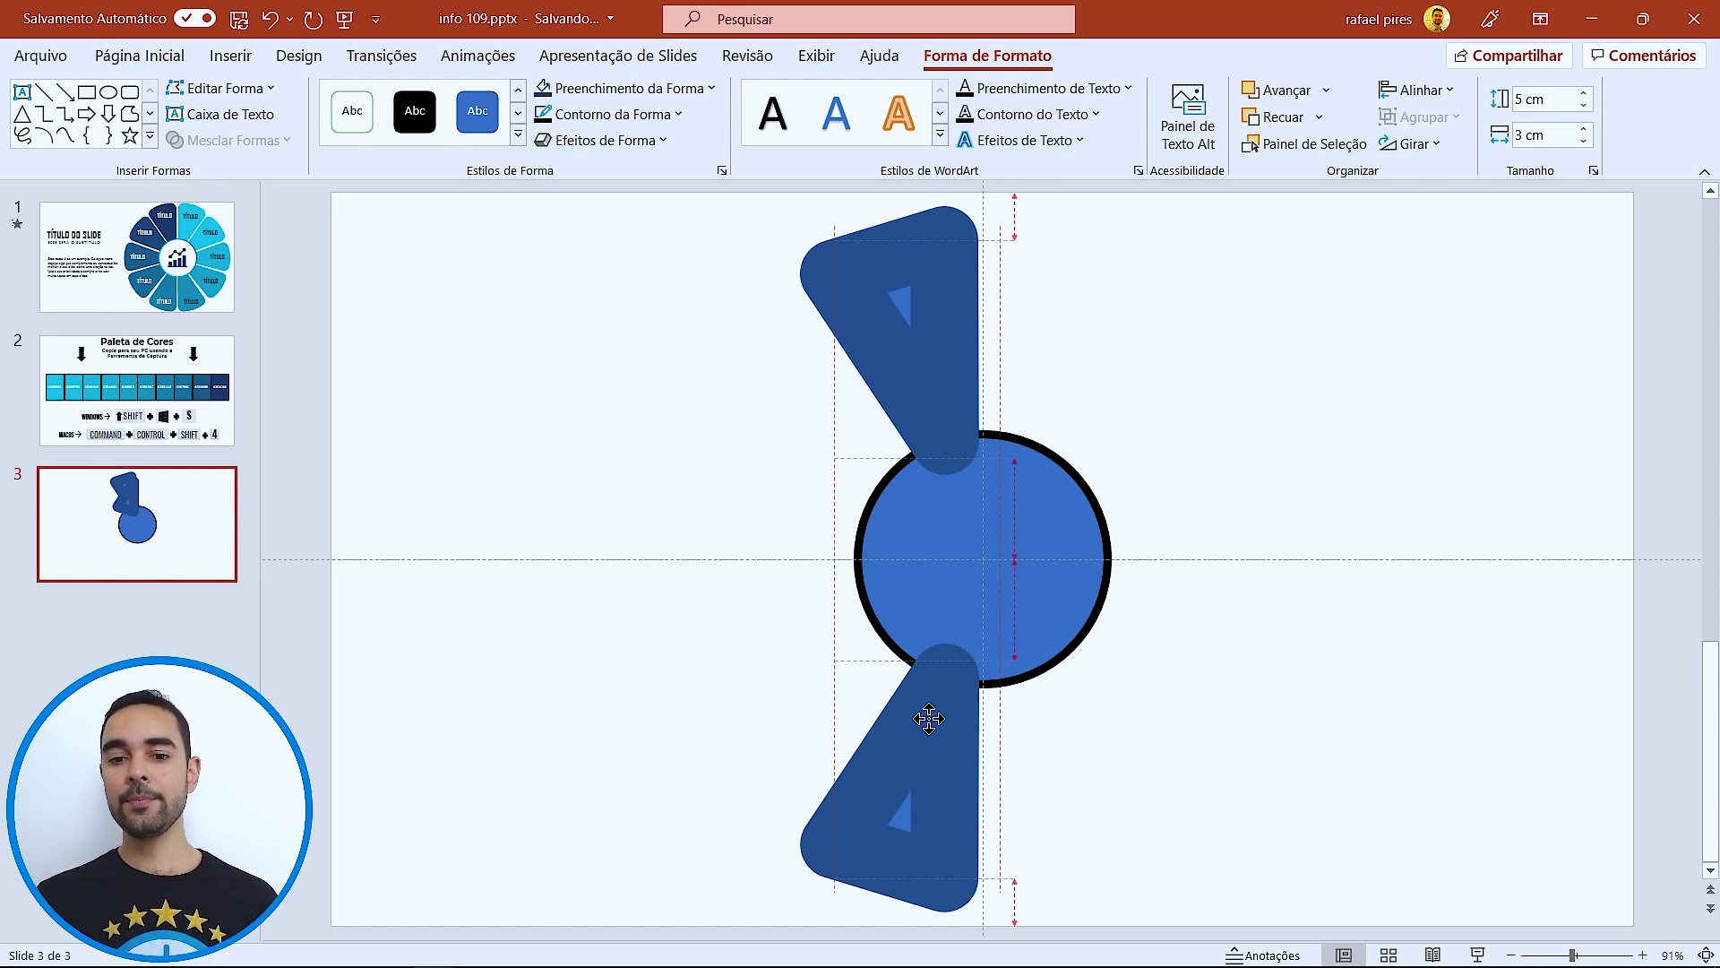
pyautogui.moveTo(929, 718); pyautogui.dragTo(619, 610)
# - Place another petal copy left of the circle, rotated to point right against it
pyautogui.moveTo(650, 677); pyautogui.dragTo(634, 493)
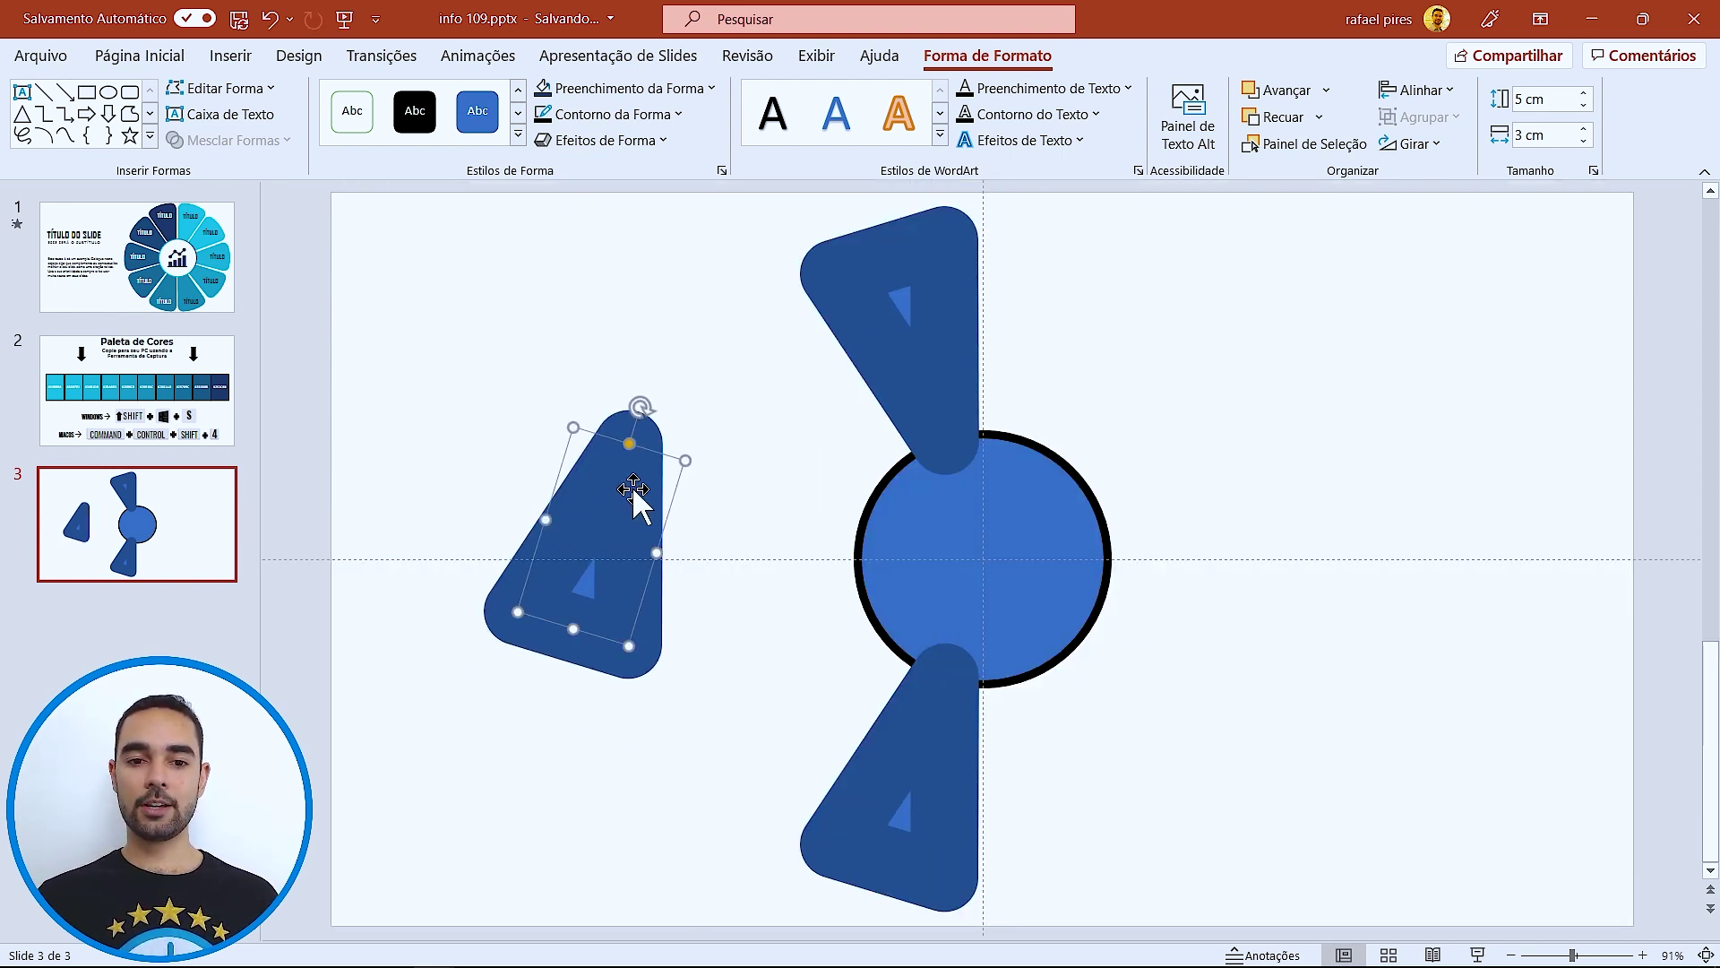
pyautogui.moveTo(644, 413); pyautogui.dragTo(772, 538)
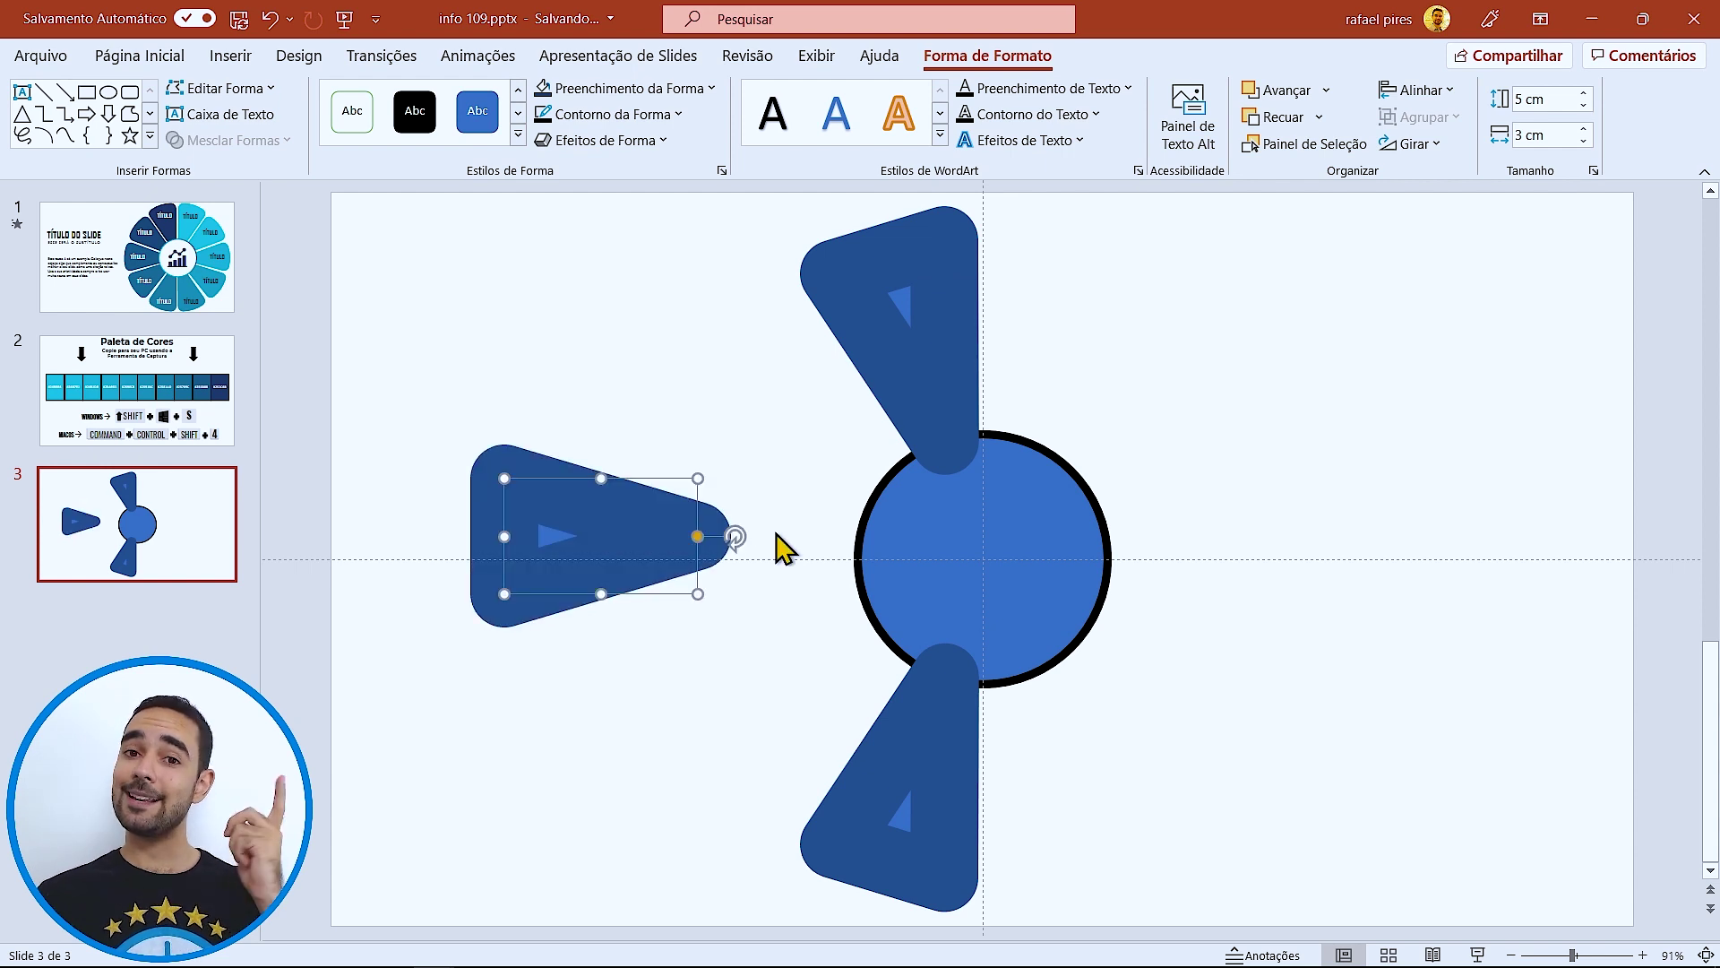
pyautogui.moveTo(638, 538); pyautogui.dragTo(803, 562)
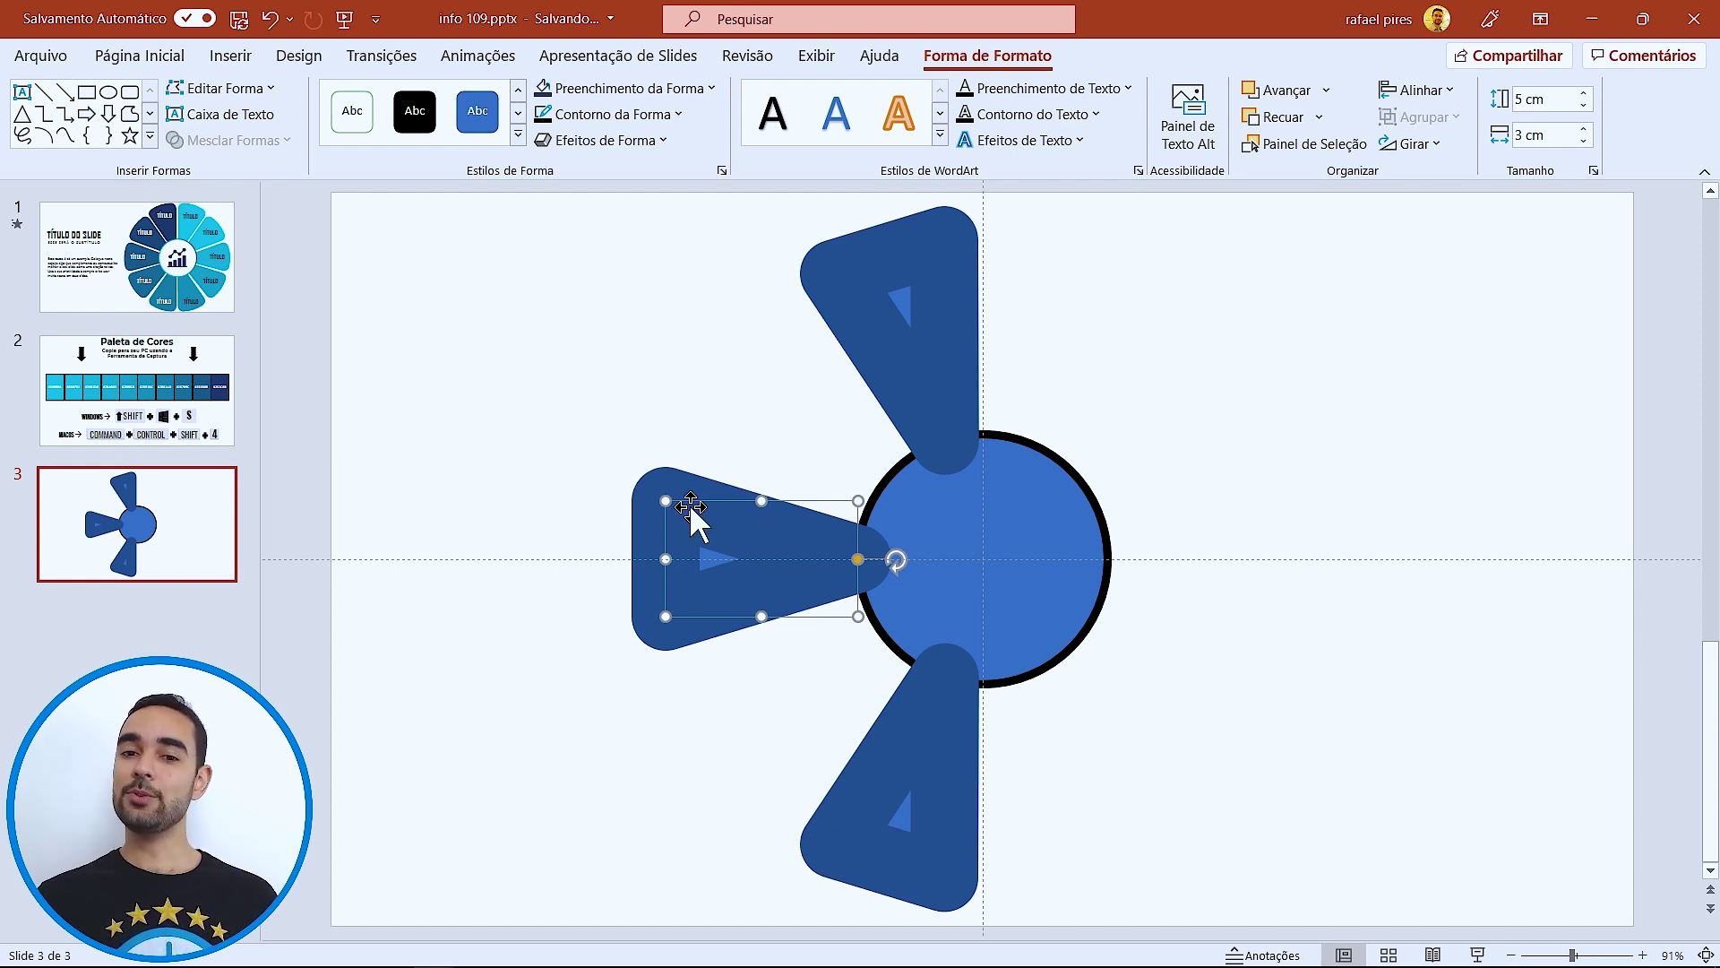
# - Duplicate the left petal, rotate it to 306°, and place it between the top and left petals
pyautogui.hotkey('ctrl', 'd')
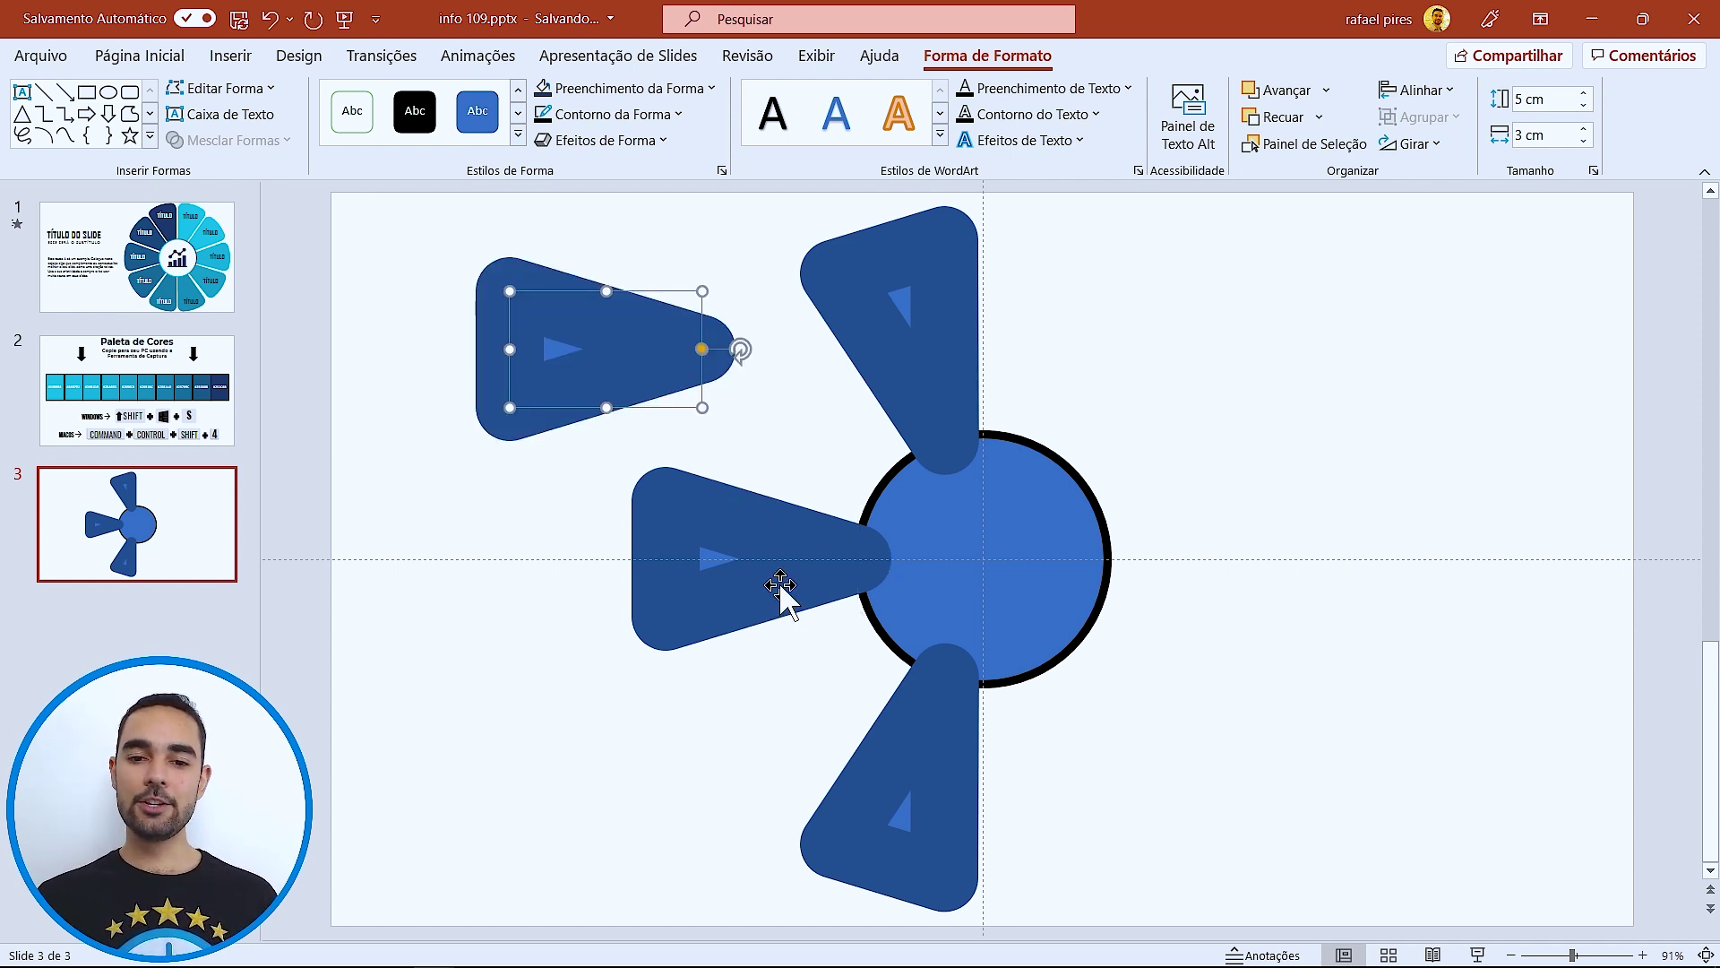
pyautogui.click(1416, 144)
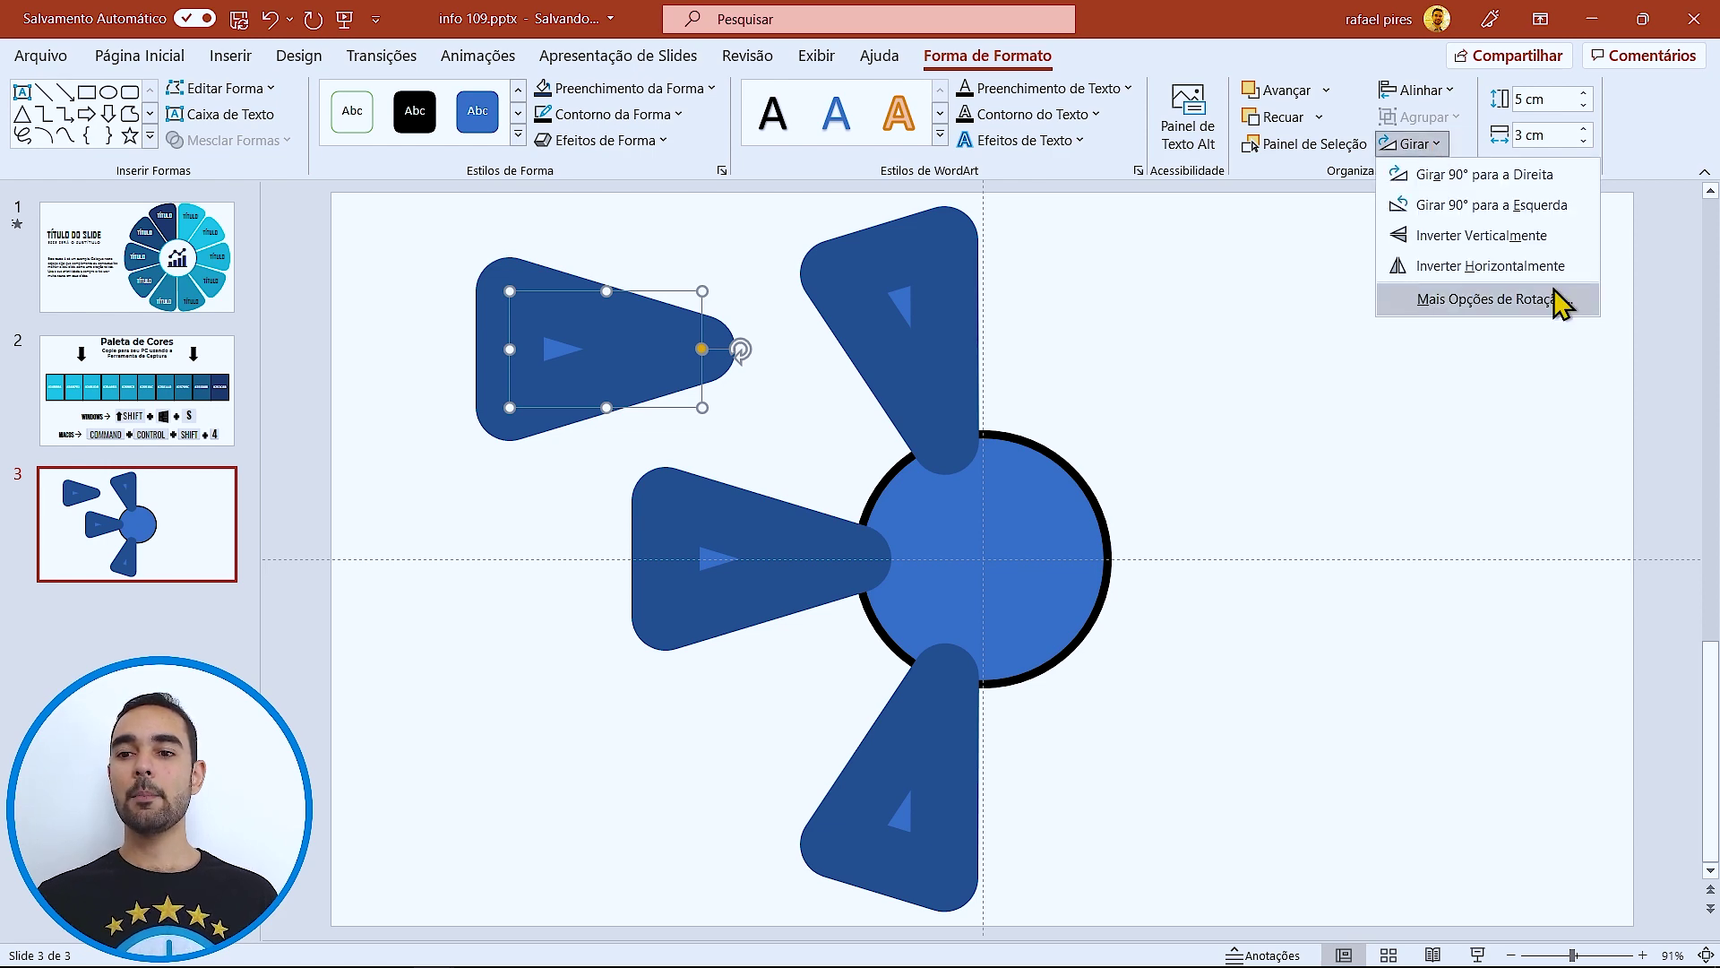
pyautogui.click(1542, 299)
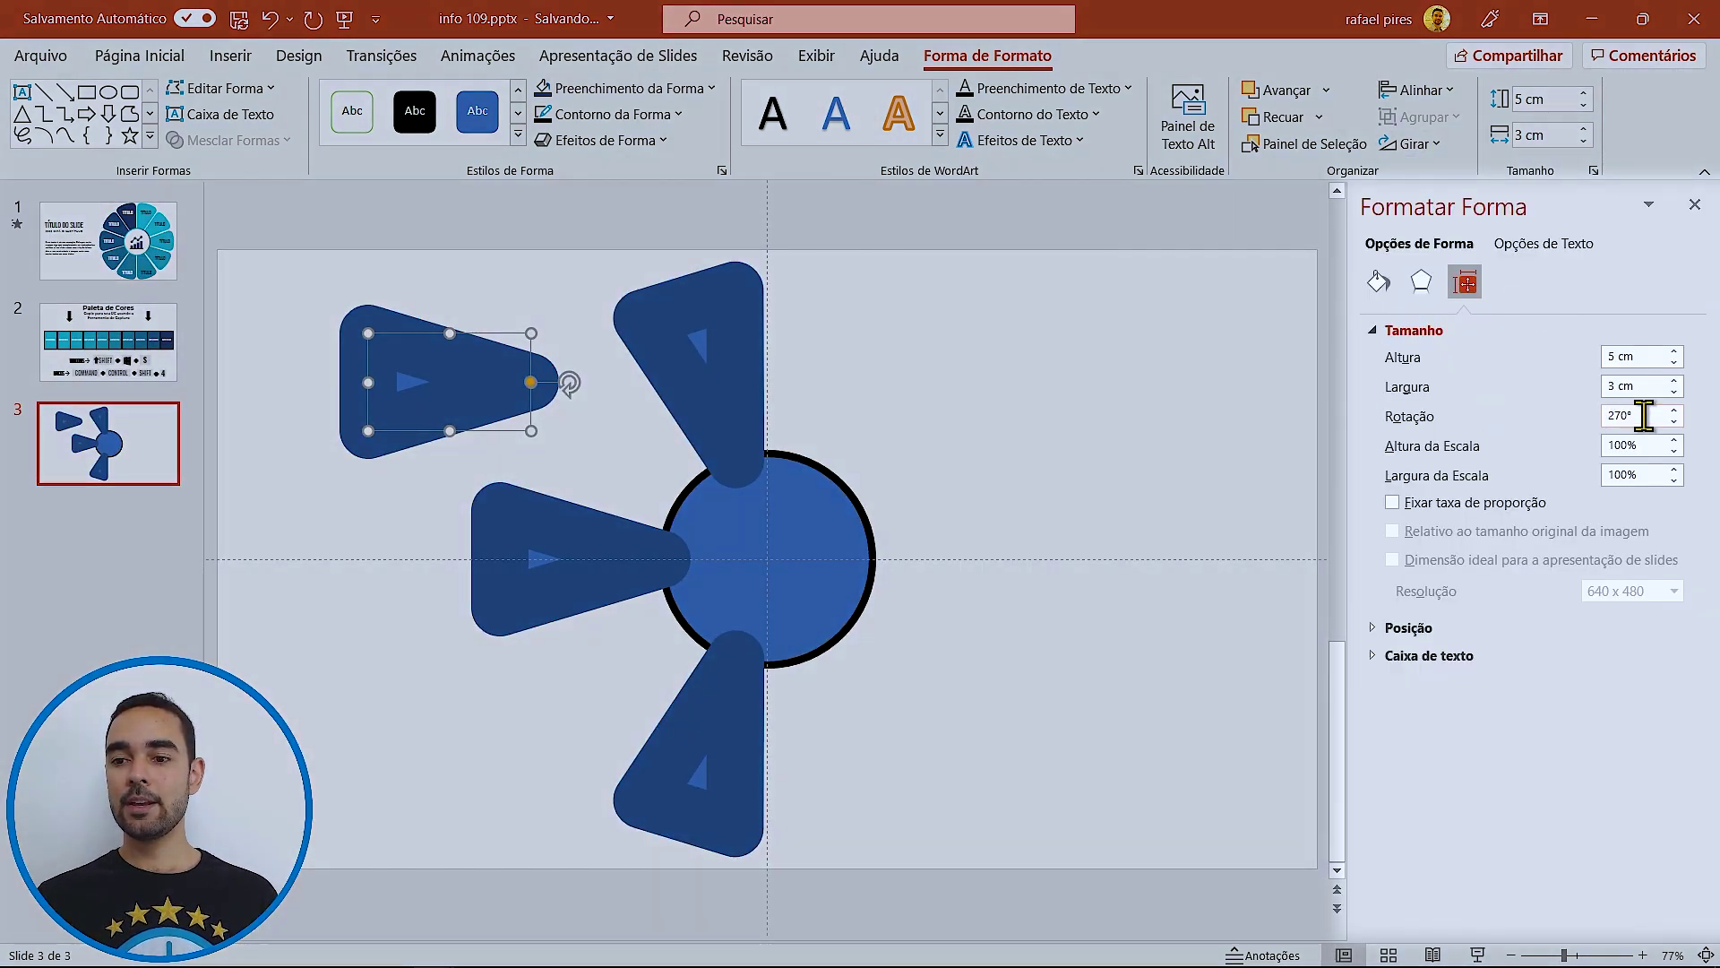
pyautogui.moveTo(1644, 414); pyautogui.dragTo(1544, 421)
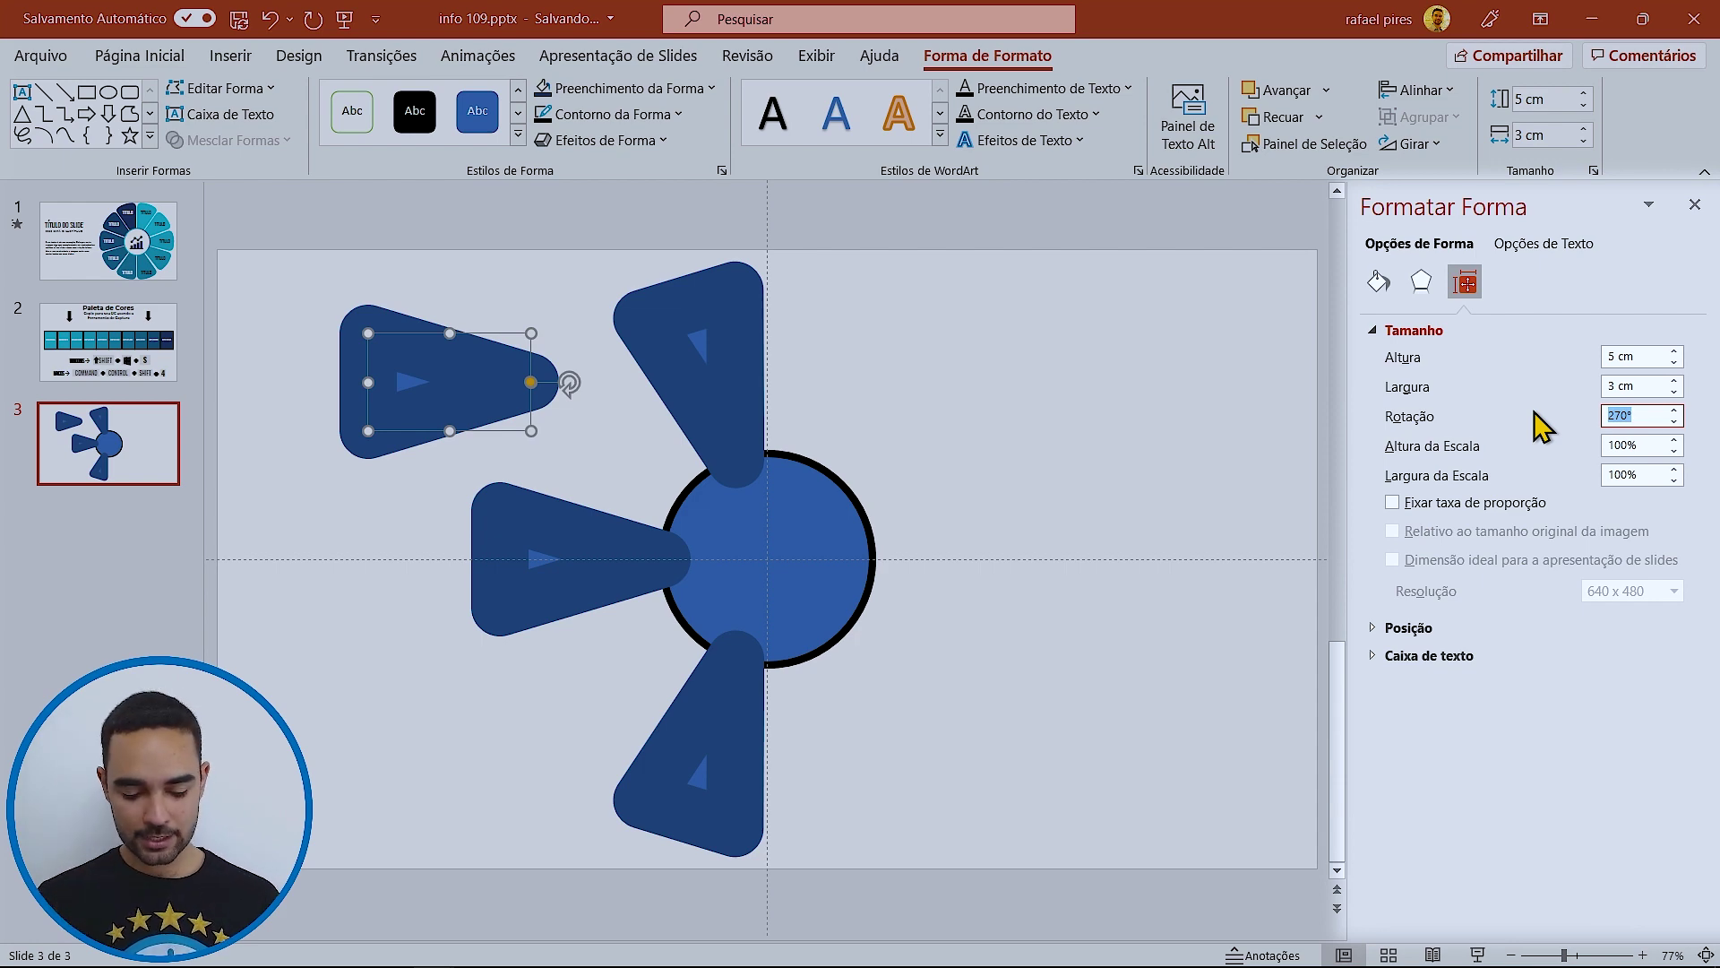
pyautogui.press('Return')
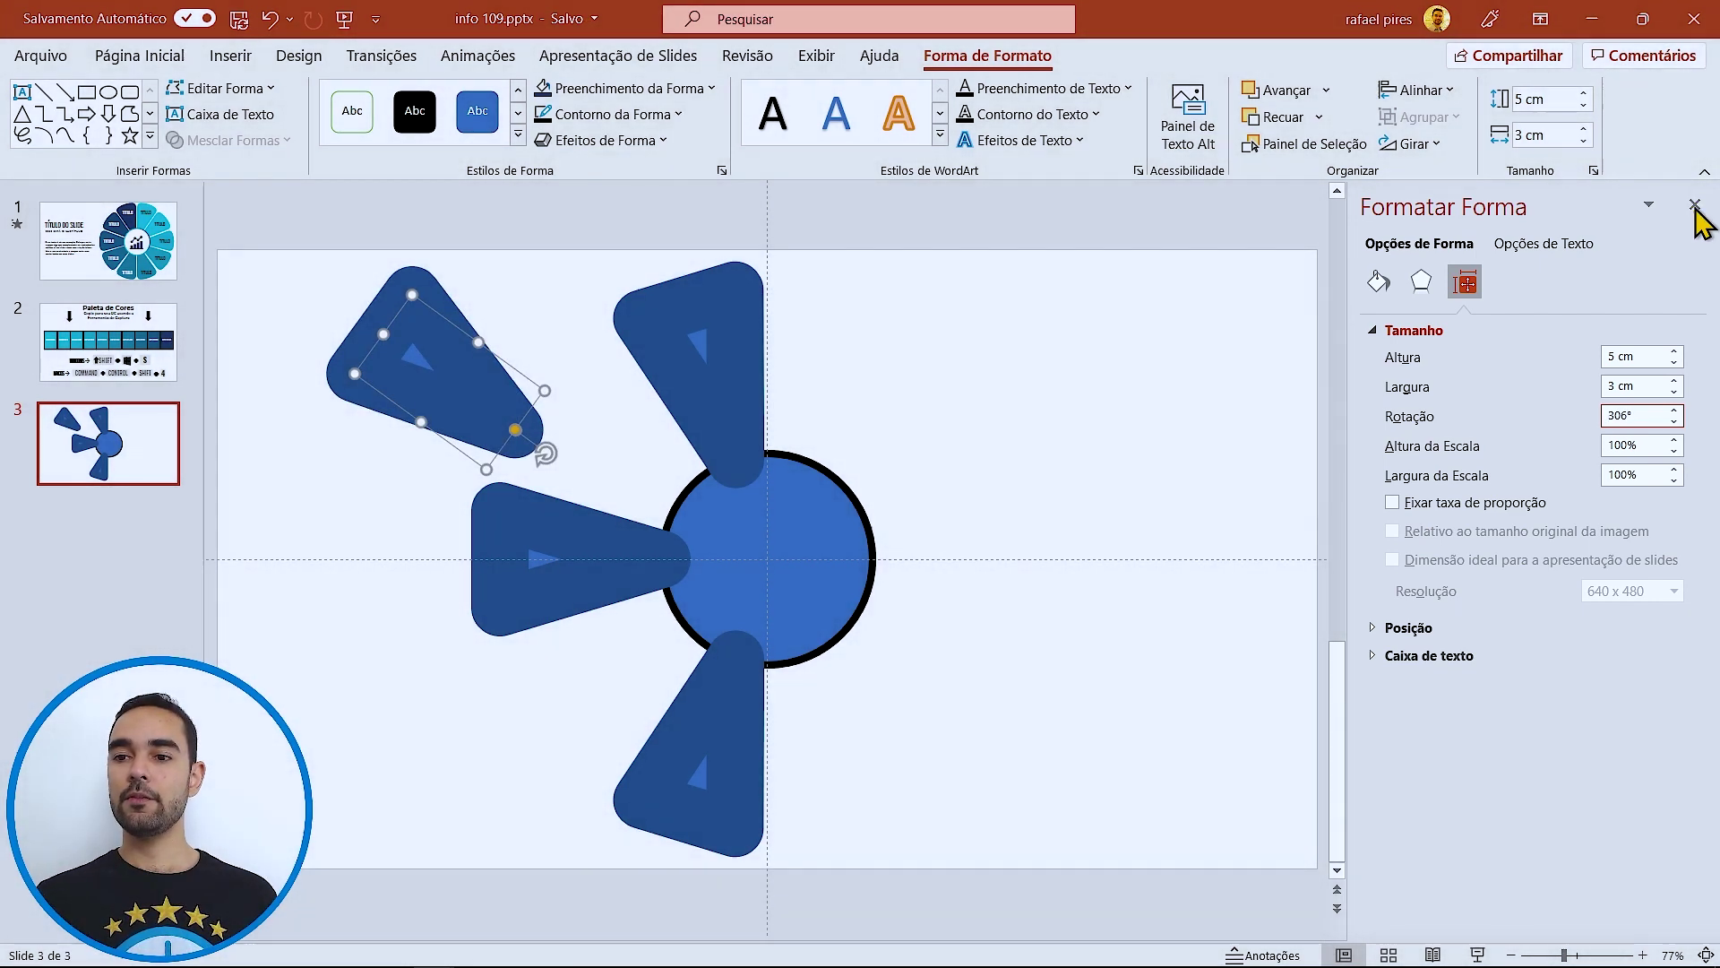
pyautogui.click(1694, 205)
pyautogui.moveTo(642, 371); pyautogui.dragTo(839, 445)
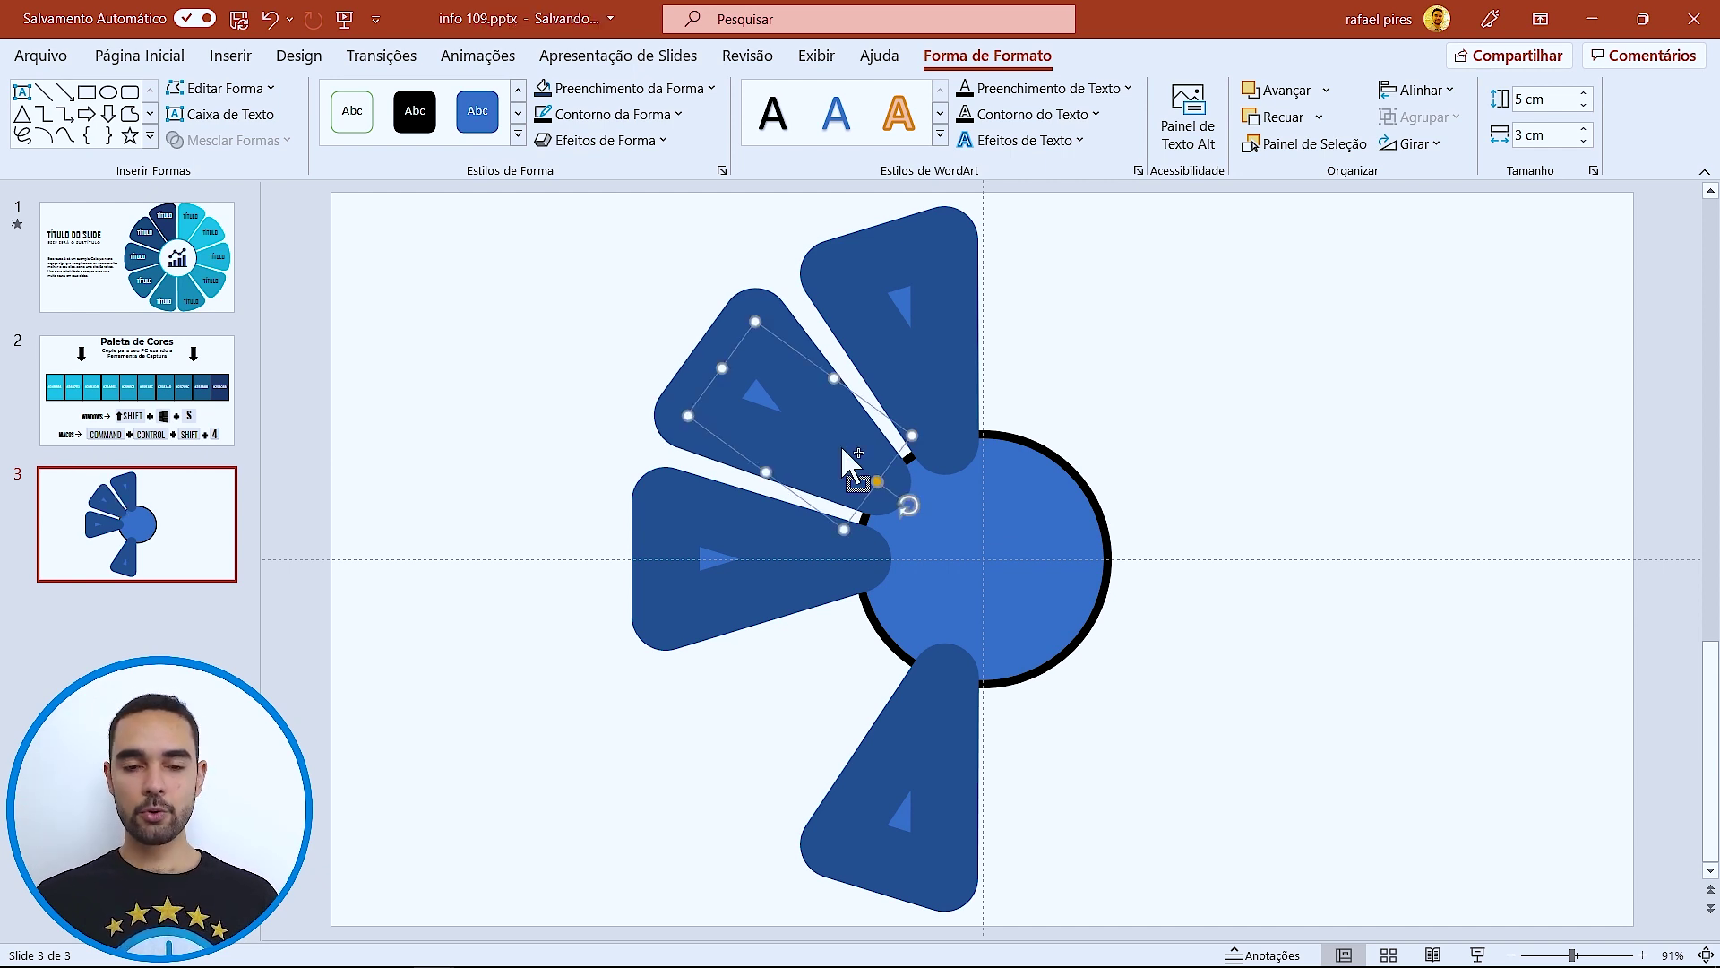
# - Copy the angled petal, flip it vertically, and place it between the left and bottom petals
pyautogui.moveTo(837, 446)
pyautogui.mouseDown()
pyautogui.moveTo(856, 292)
pyautogui.moveTo(720, 734)
pyautogui.mouseUp()
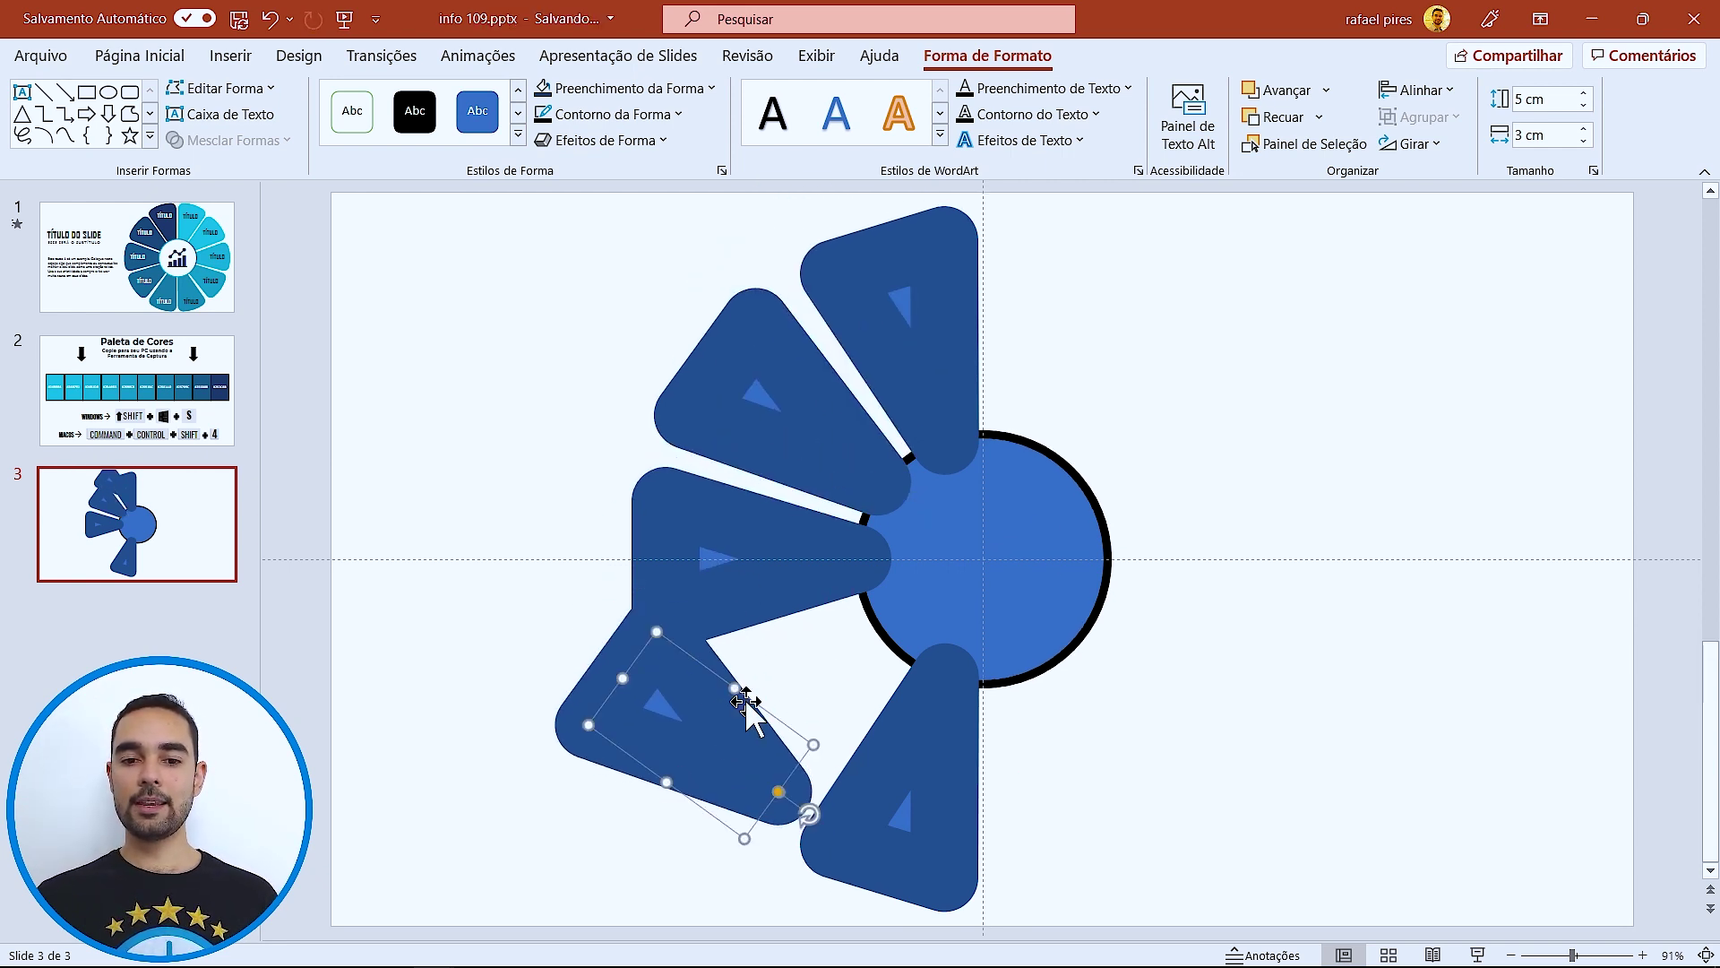
pyautogui.click(1411, 143)
pyautogui.click(1487, 235)
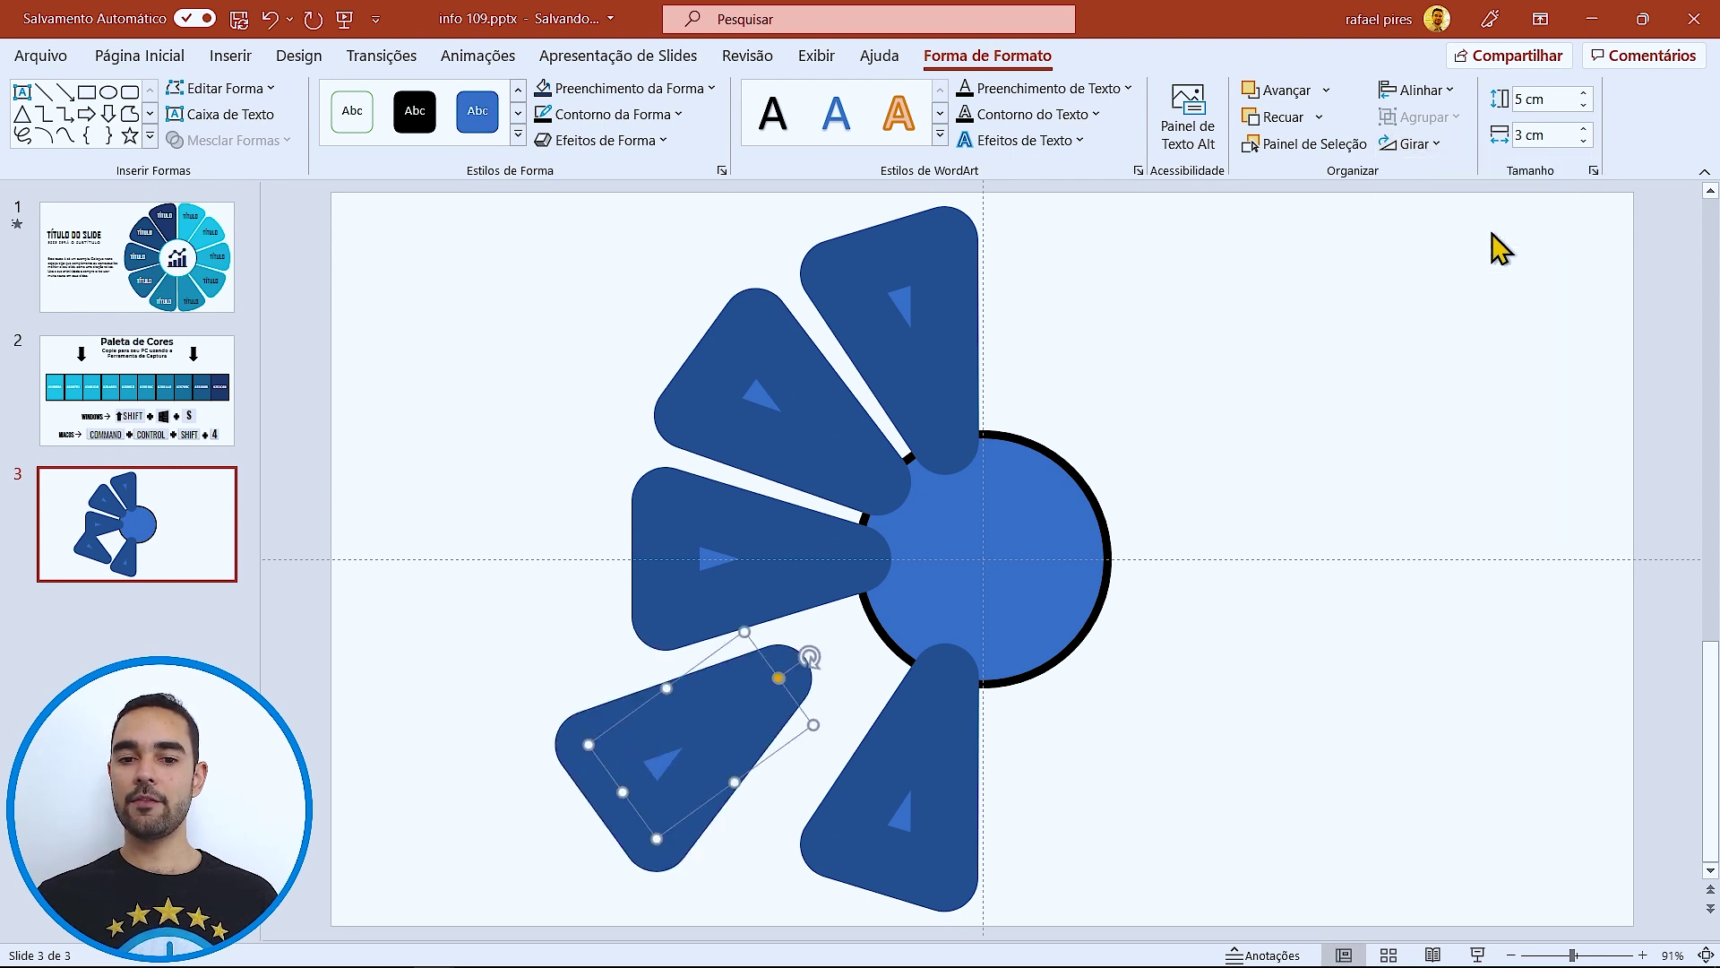
pyautogui.moveTo(723, 729)
pyautogui.mouseDown()
pyautogui.moveTo(821, 705)
pyautogui.moveTo(825, 681)
pyautogui.mouseUp()
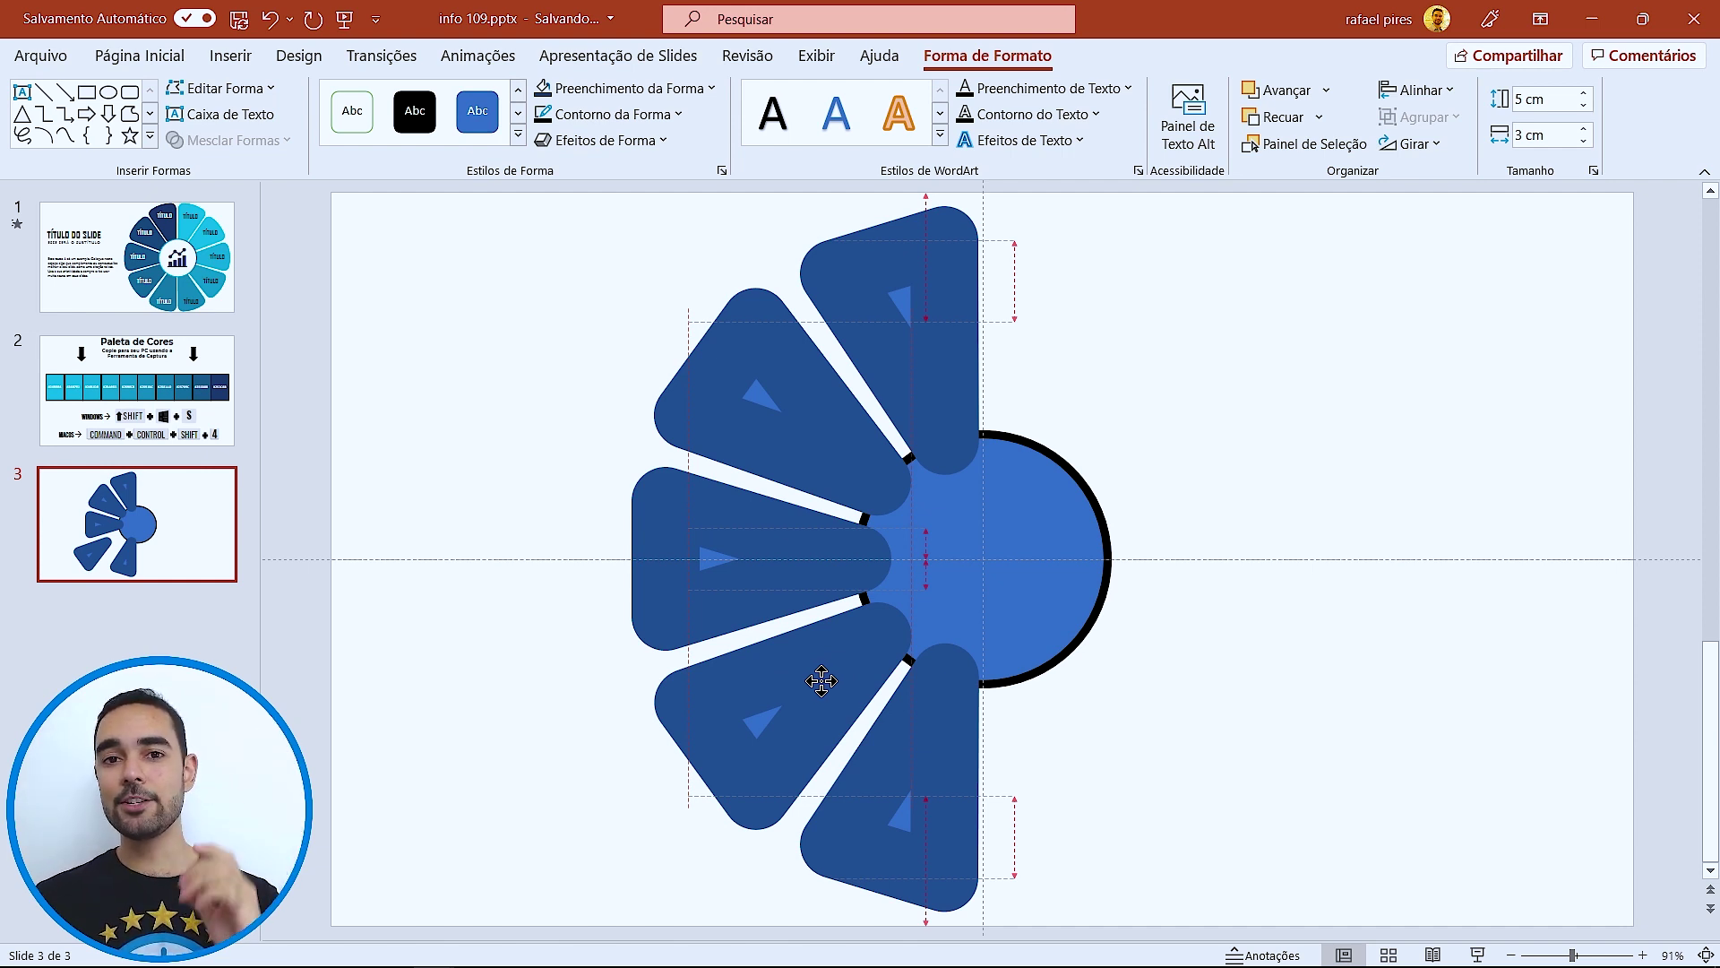
# - Settle the lower-left petal, select all five left-side petals, and bring up Organizar options
pyautogui.moveTo(822, 681); pyautogui.dragTo(822, 682)
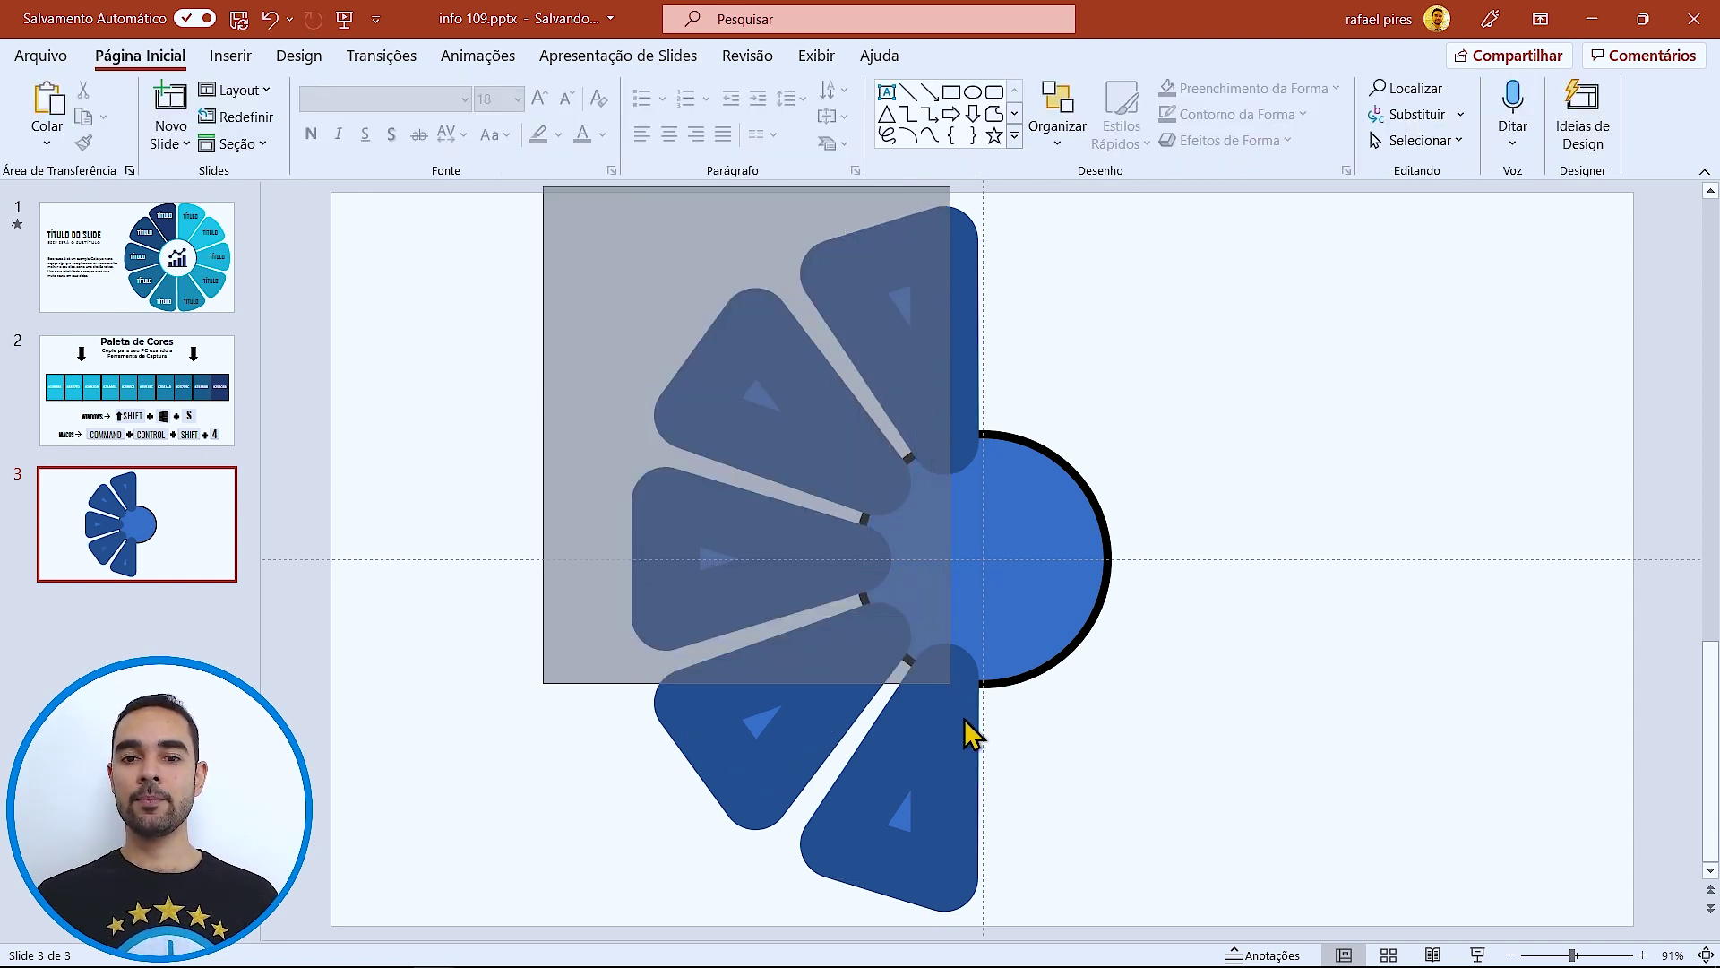
pyautogui.moveTo(683, 329); pyautogui.dragTo(1003, 936)
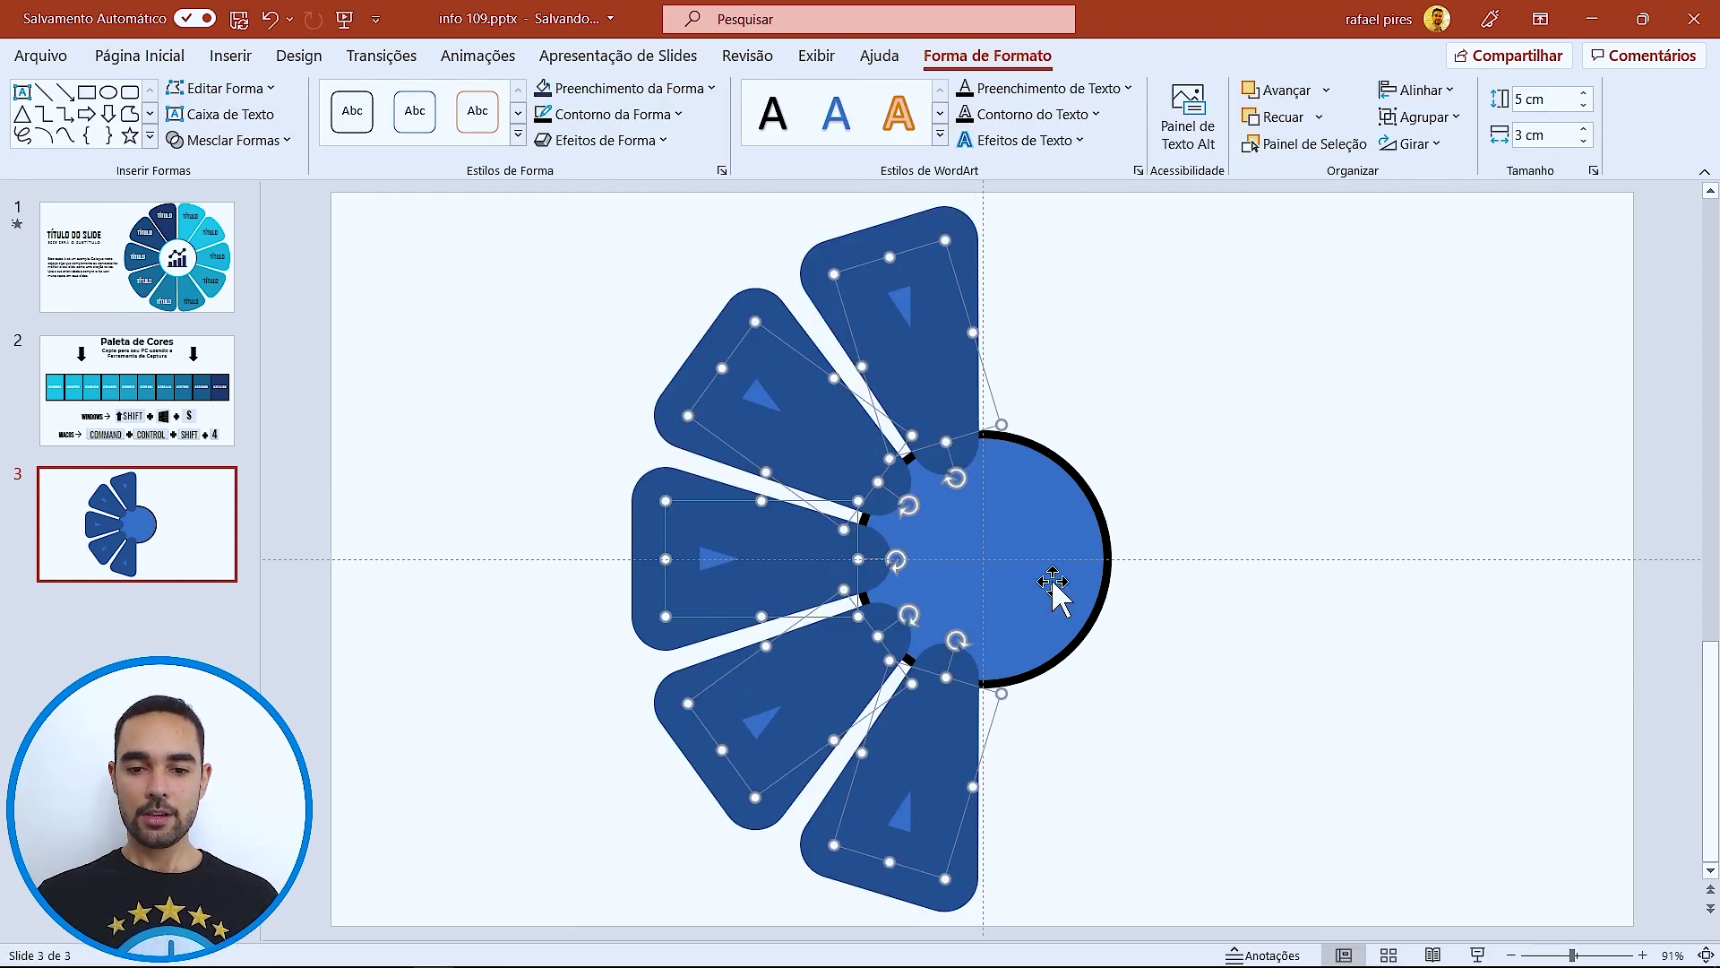
pyautogui.click(162, 54)
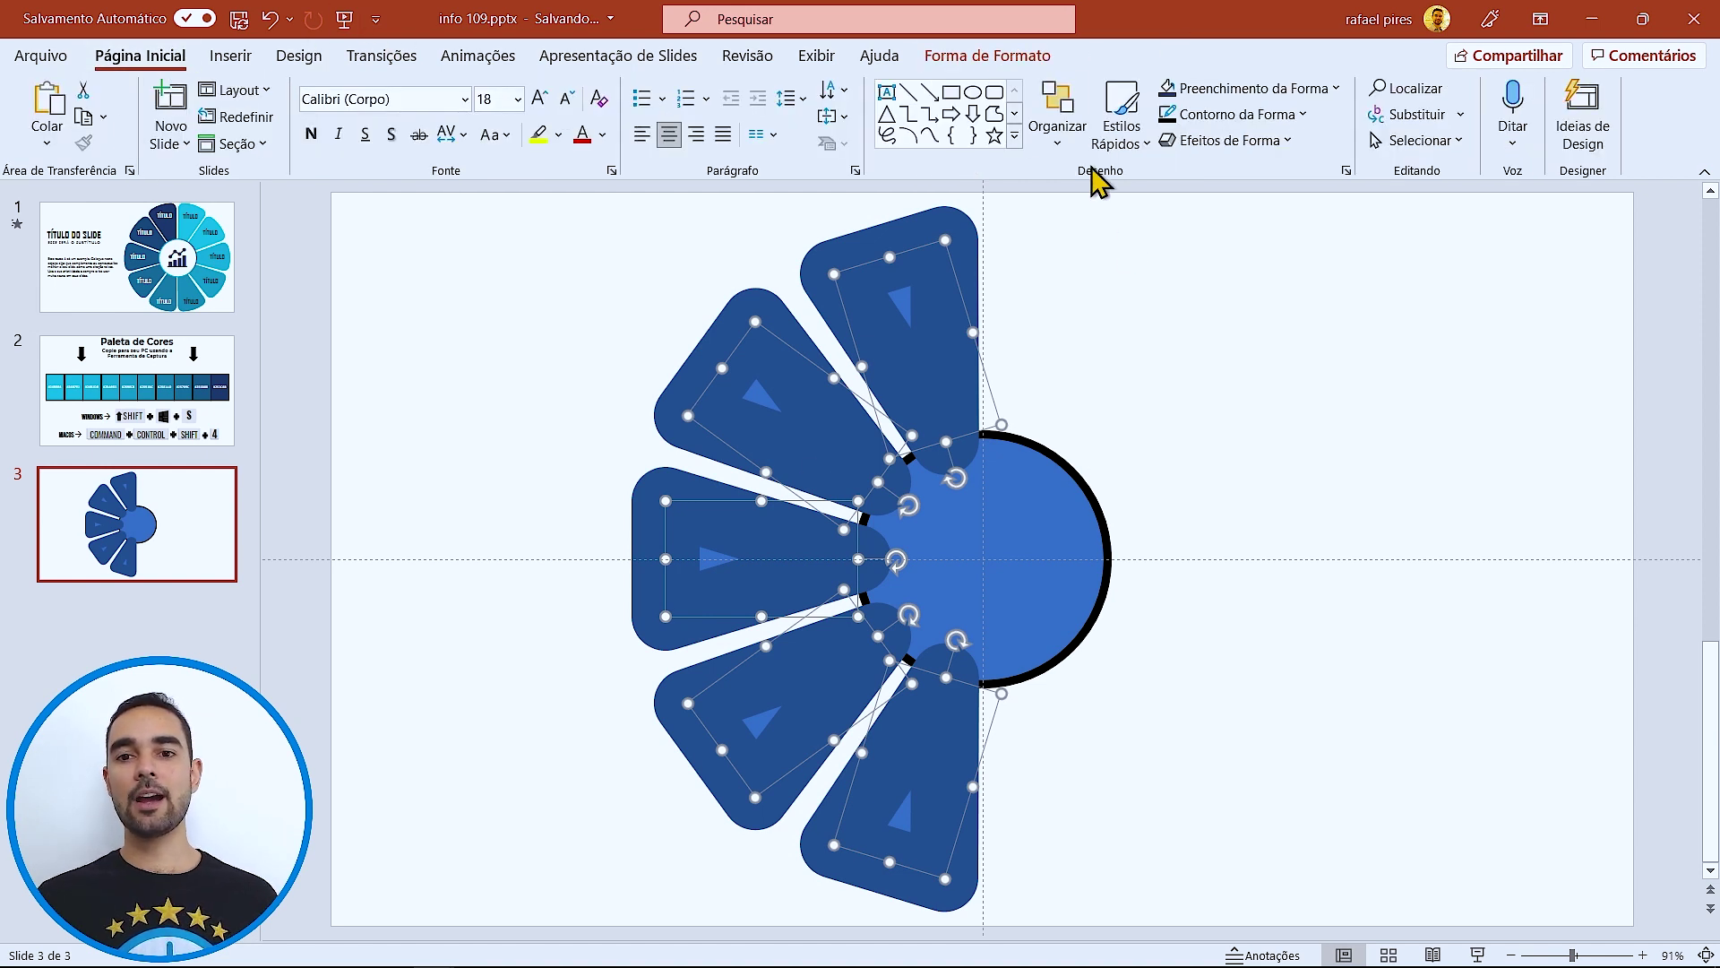
pyautogui.click(1057, 103)
# - Group the five petals, mirror a copy horizontally, and position it on the circle's right side
pyautogui.click(1146, 397)
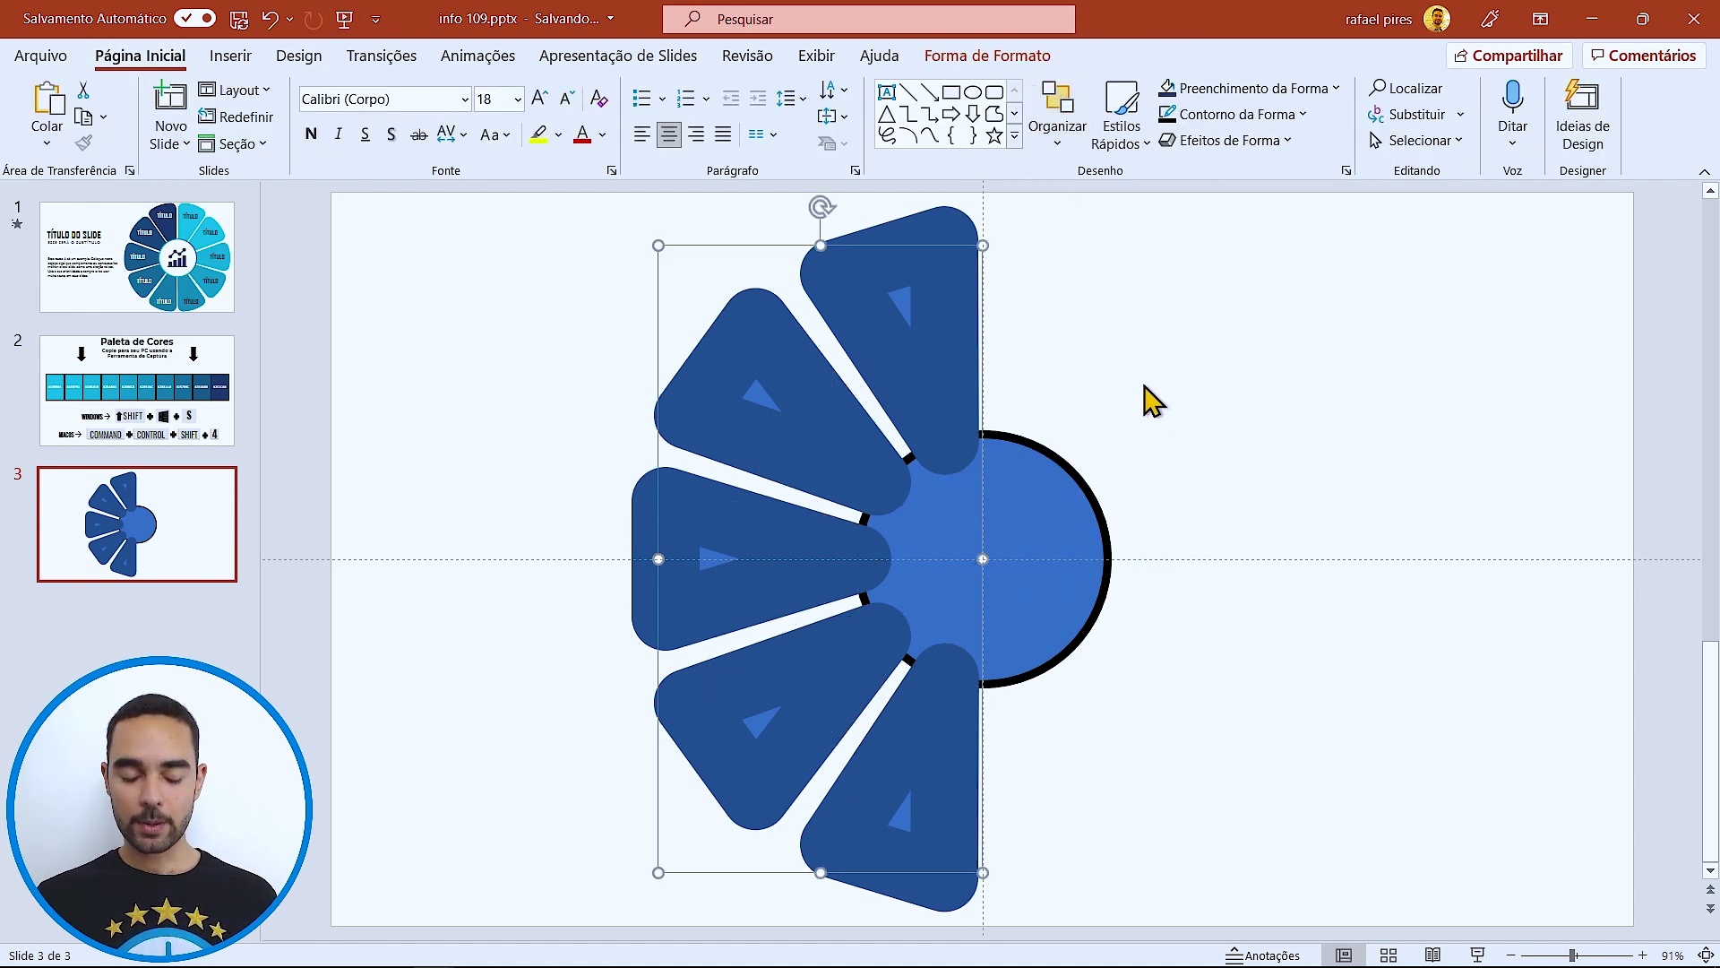
pyautogui.click(966, 57)
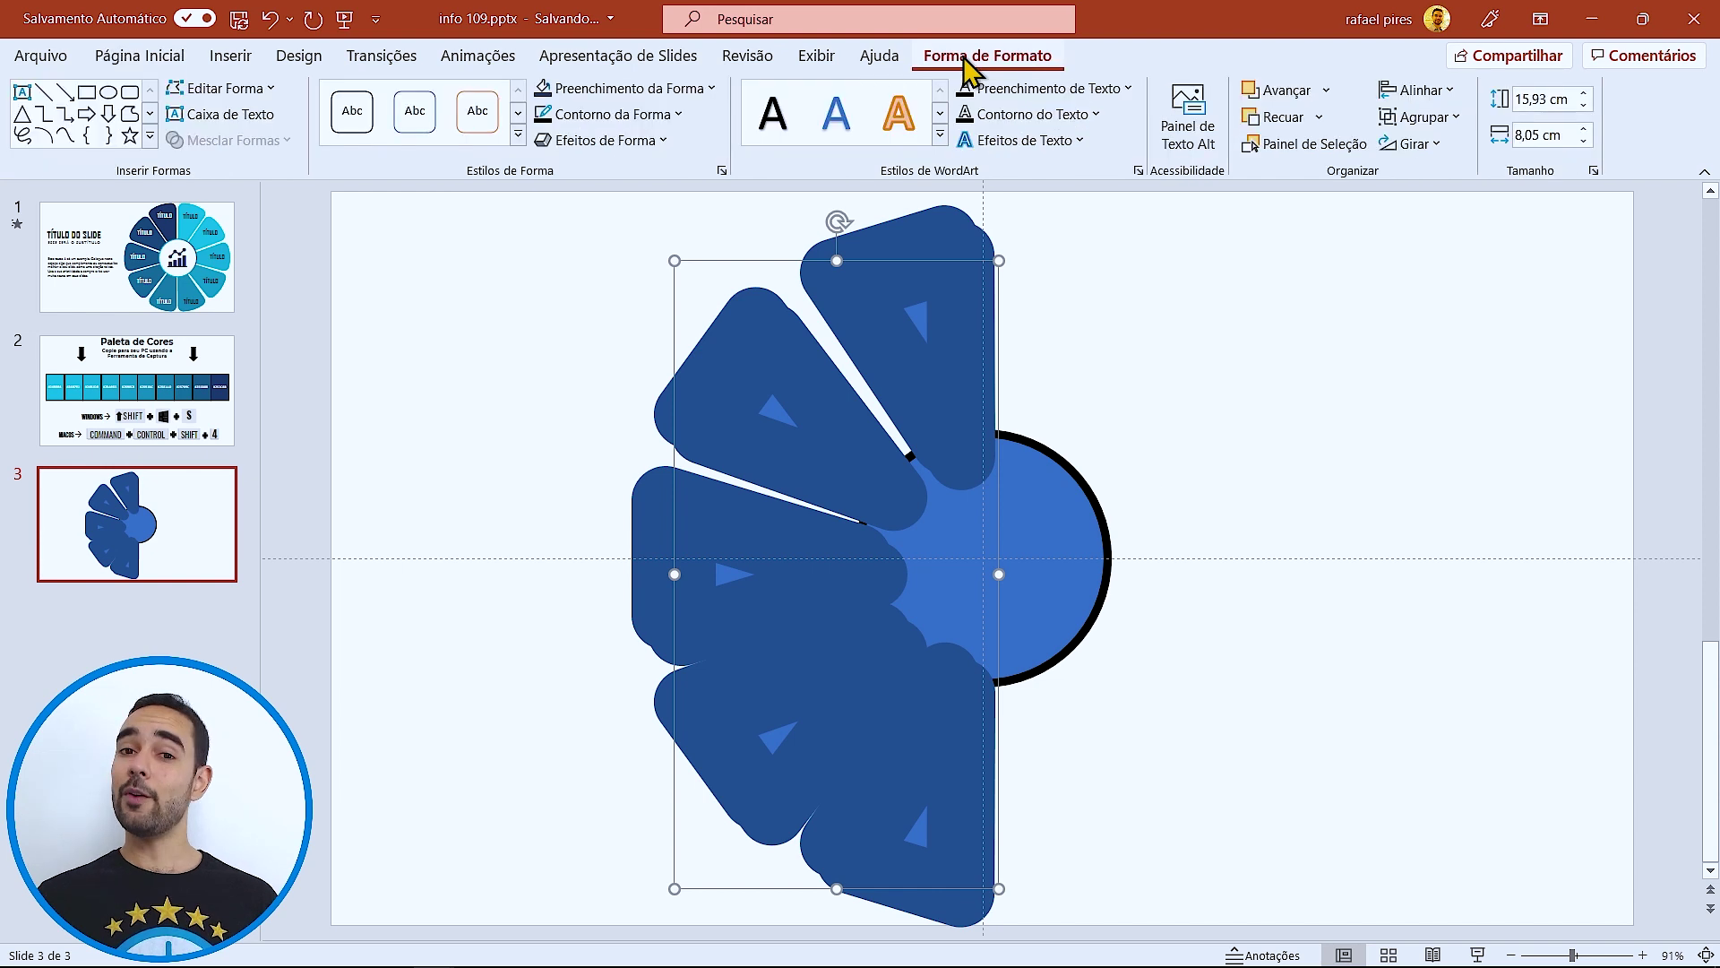
pyautogui.click(1414, 144)
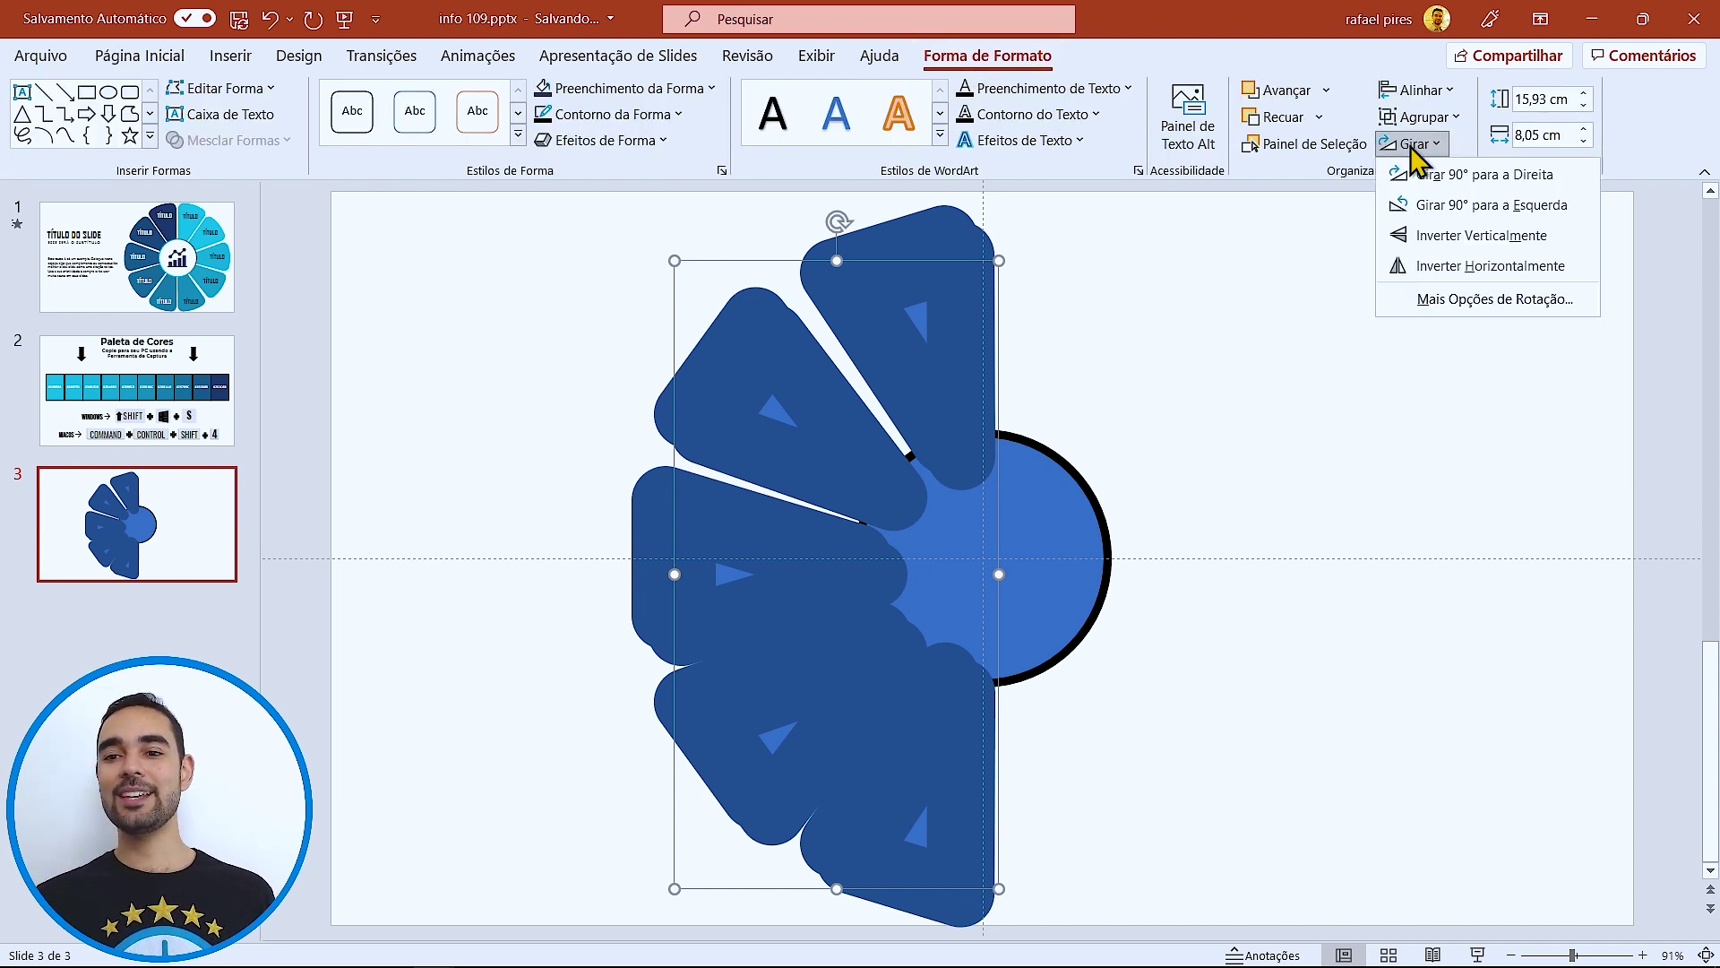
pyautogui.click(1463, 267)
pyautogui.moveTo(940, 595)
pyautogui.mouseDown()
pyautogui.moveTo(1380, 551)
pyautogui.moveTo(1248, 565)
pyautogui.mouseUp()
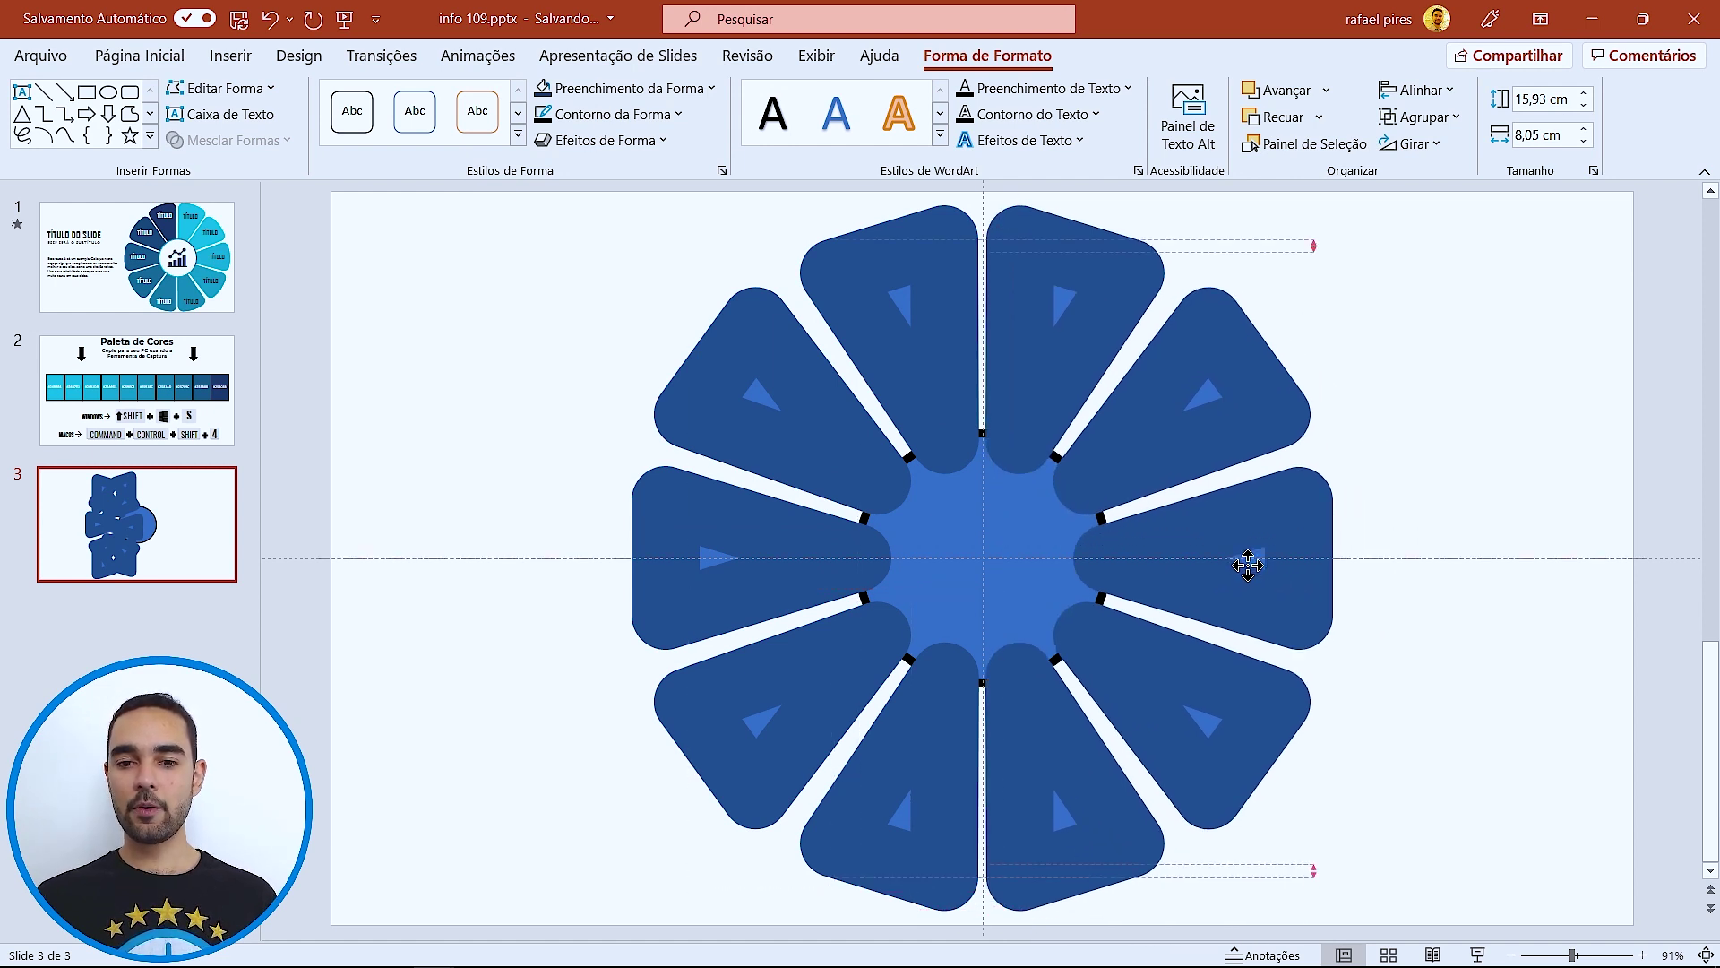
pyautogui.moveTo(1248, 565); pyautogui.dragTo(1253, 565)
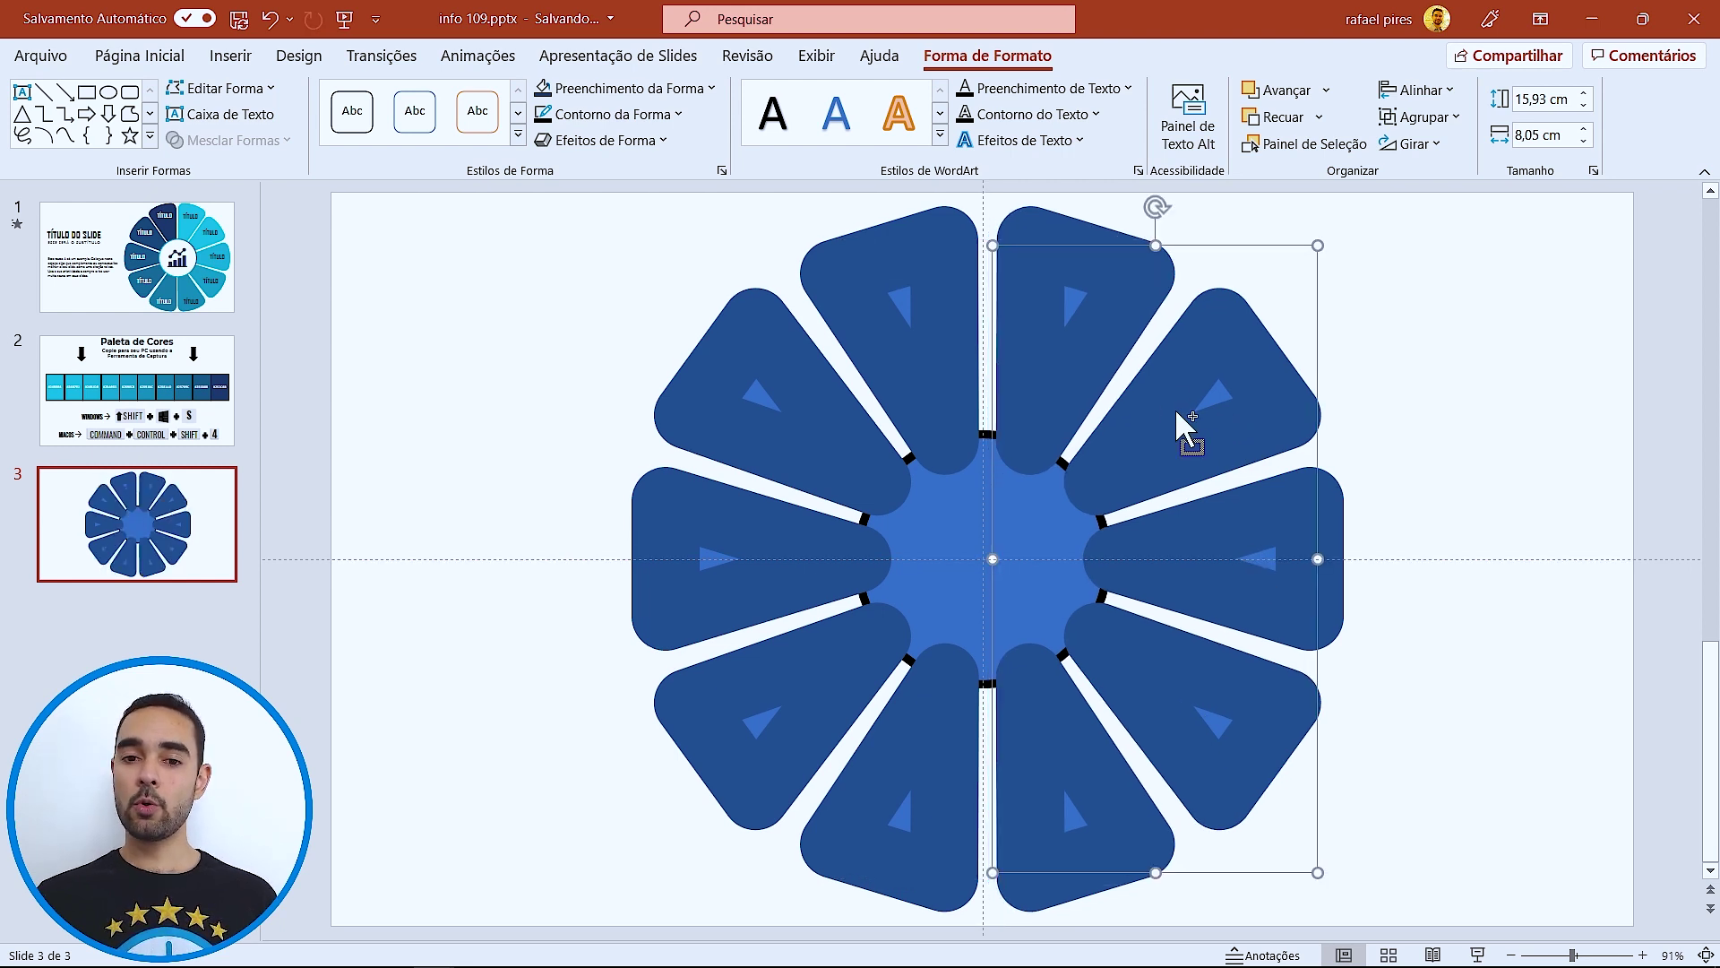
# - Nudge both flower halves left, ungroup them, and check selection of individual petals and centre
pyautogui.keyDown('ctrl'); pyautogui.click(865, 345); pyautogui.keyUp('ctrl')
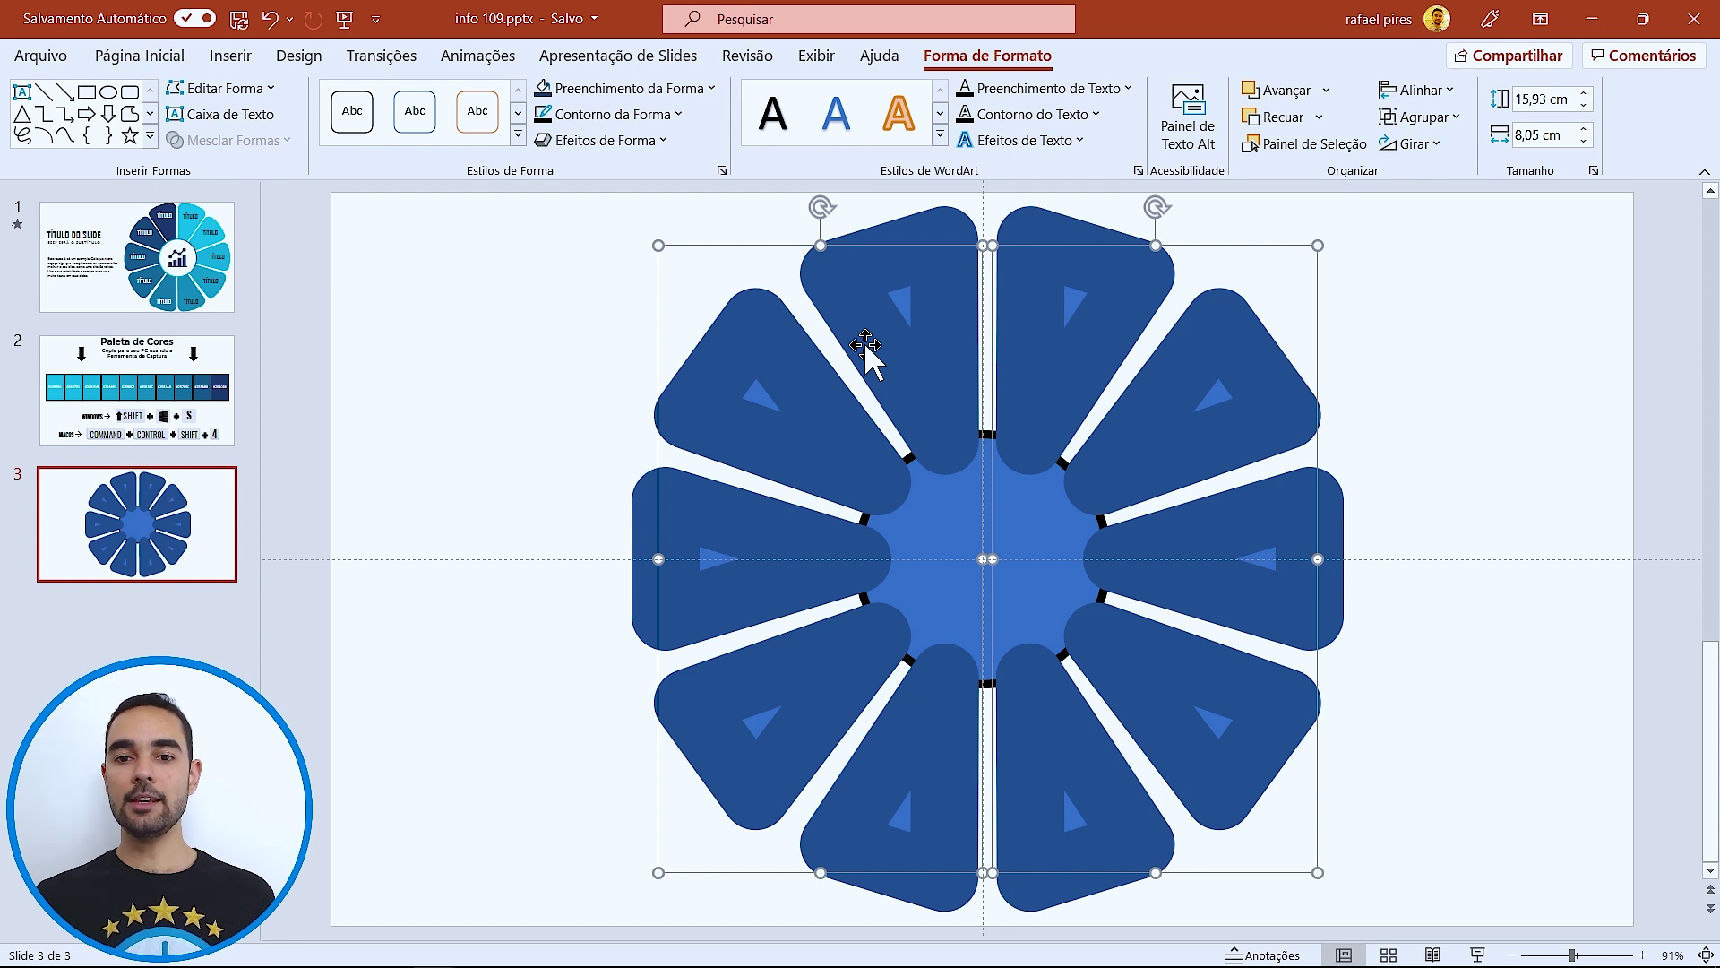
pyautogui.press('Left')
pyautogui.press('Left')
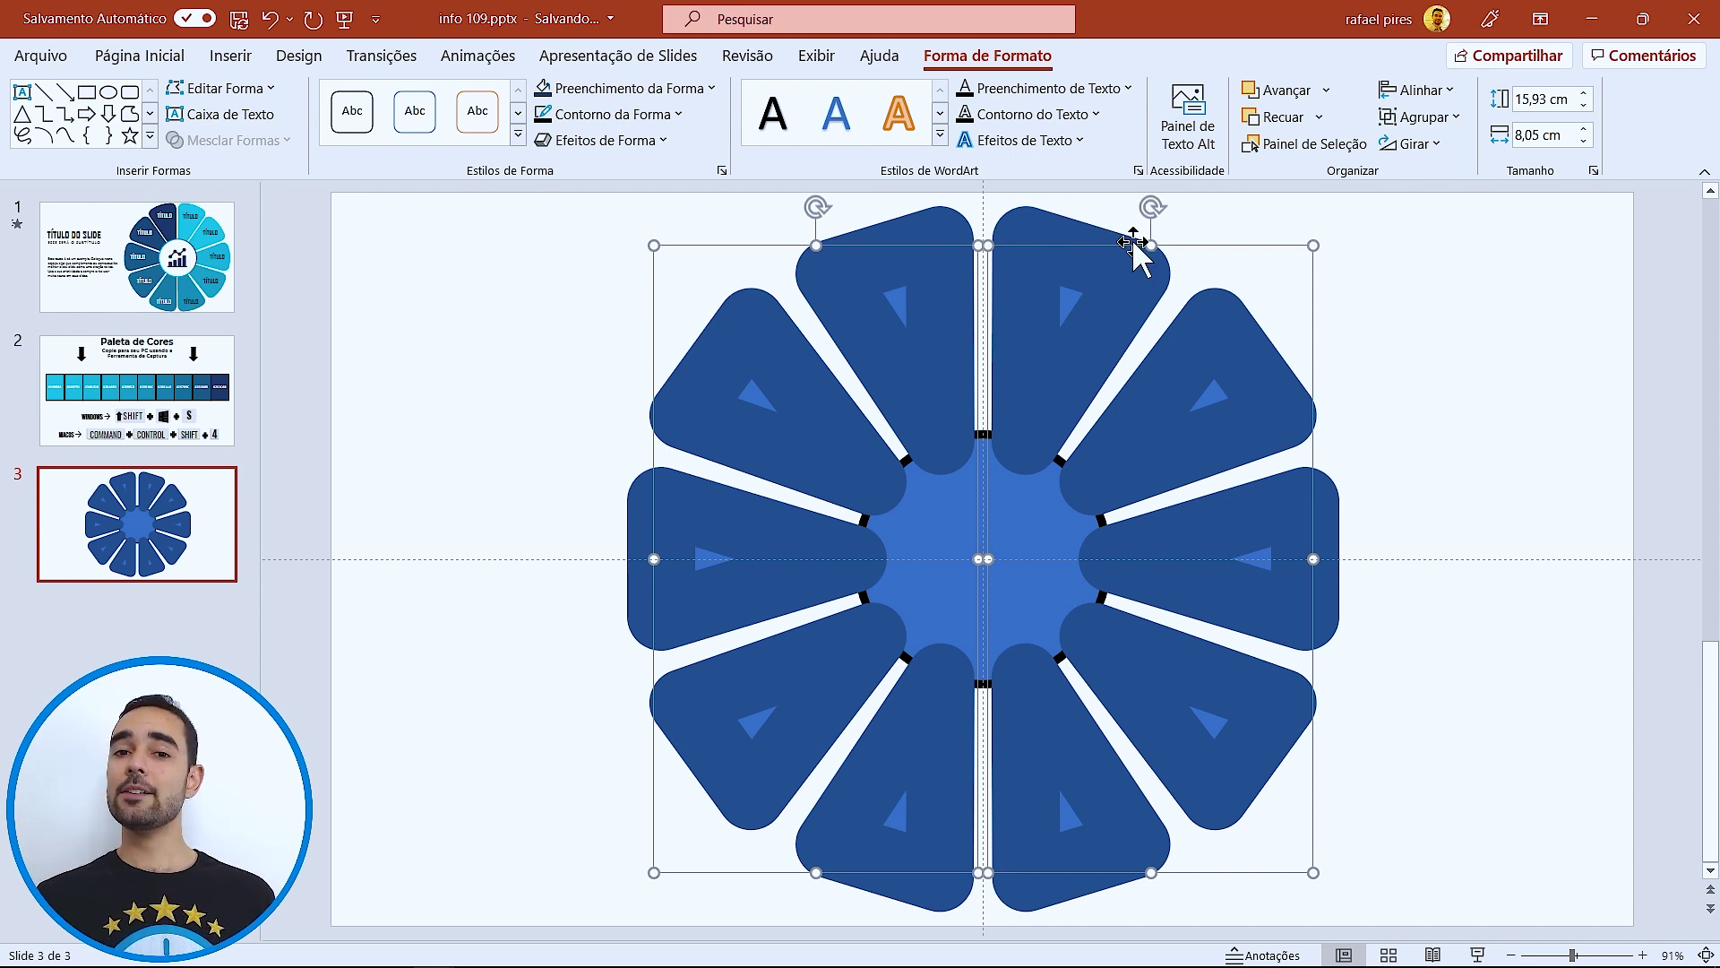
pyautogui.rightClick(1066, 296)
pyautogui.moveTo(1304, 498)
pyautogui.click(1326, 525)
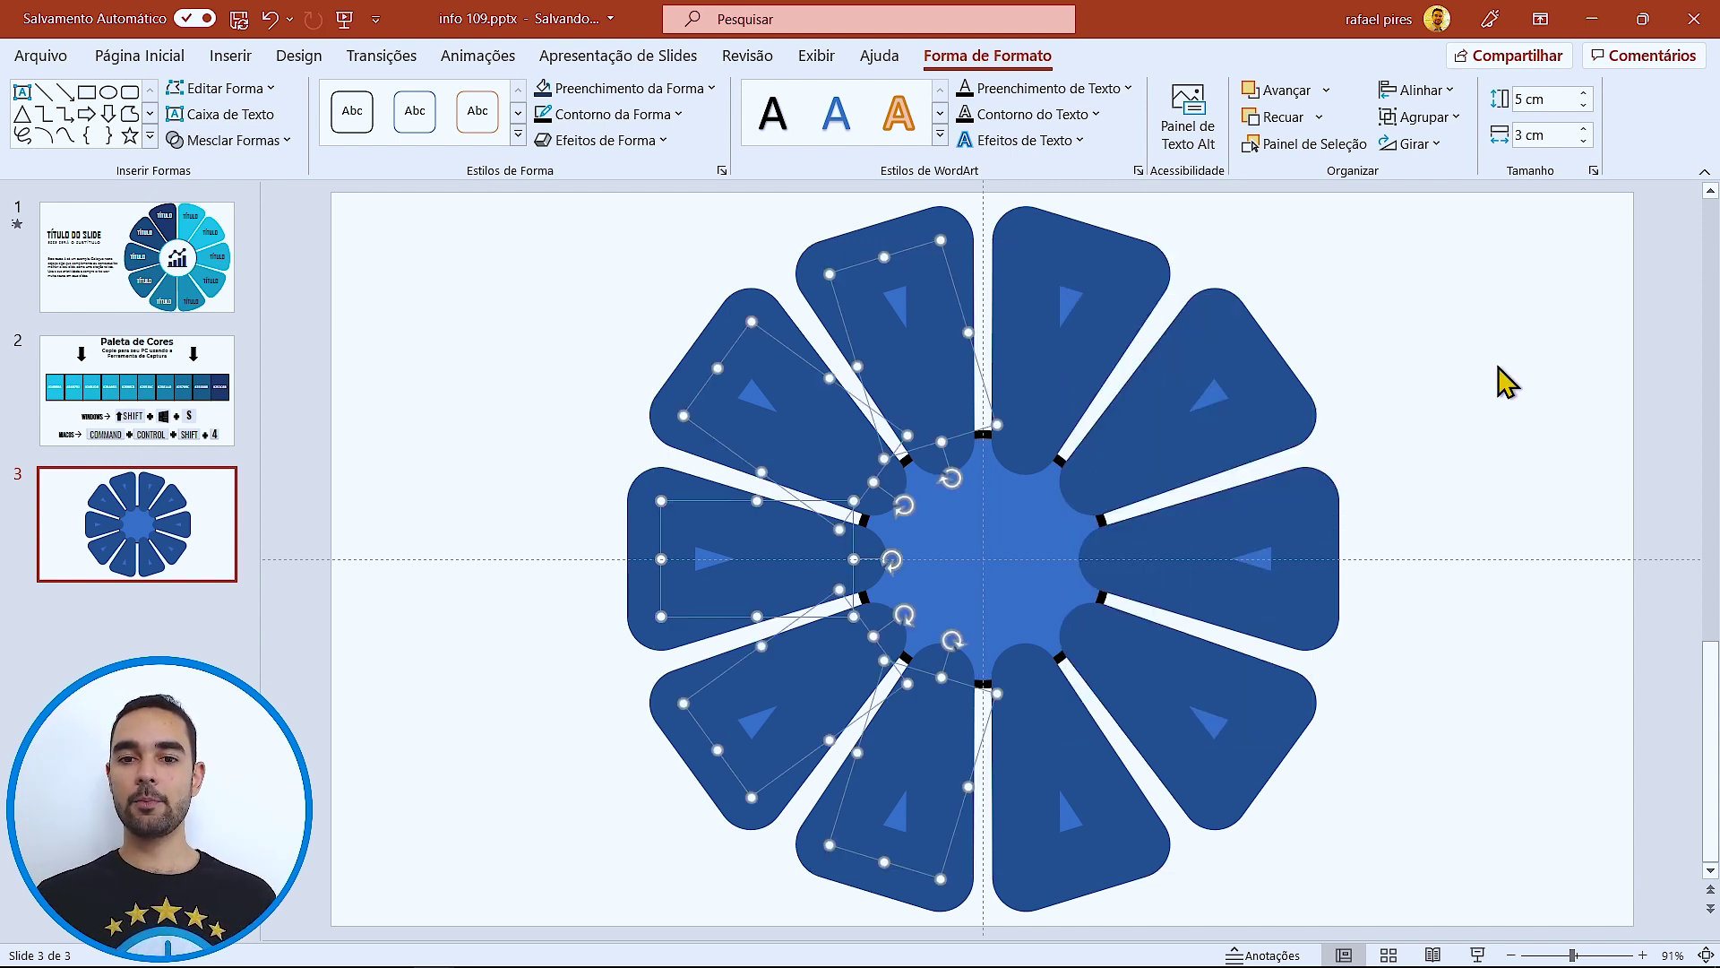
pyautogui.click(1498, 380)
pyautogui.click(1197, 413)
pyautogui.click(1103, 574)
pyautogui.click(896, 565)
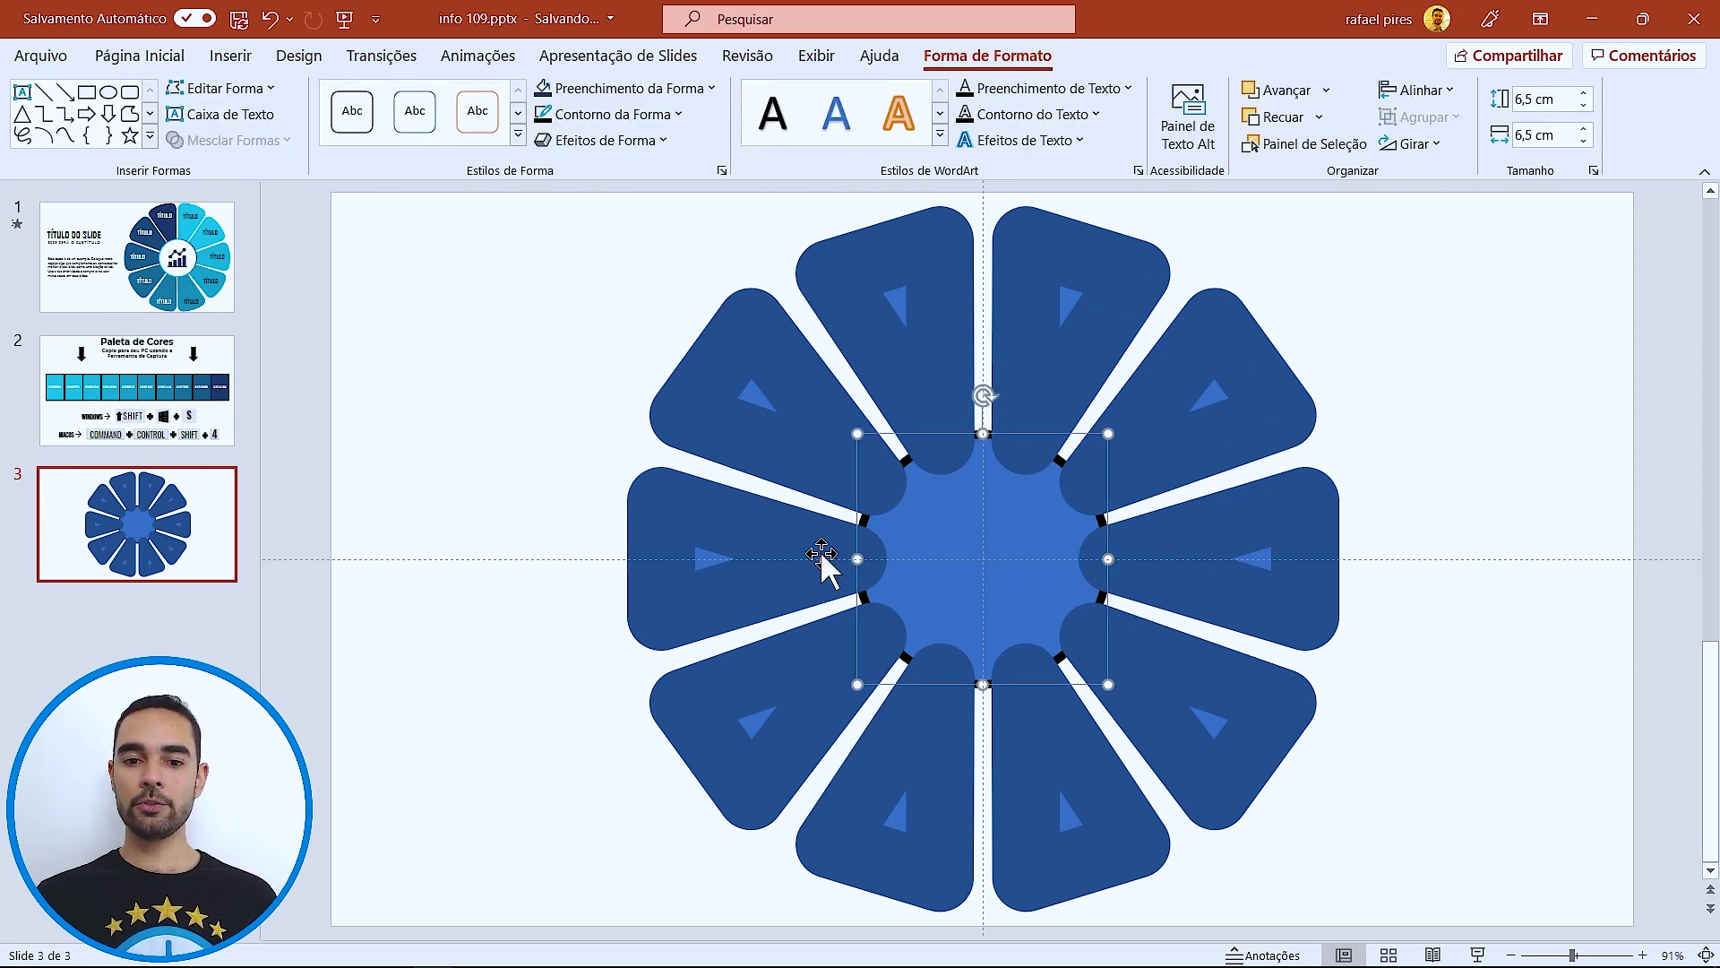
pyautogui.click(807, 469)
pyautogui.click(632, 341)
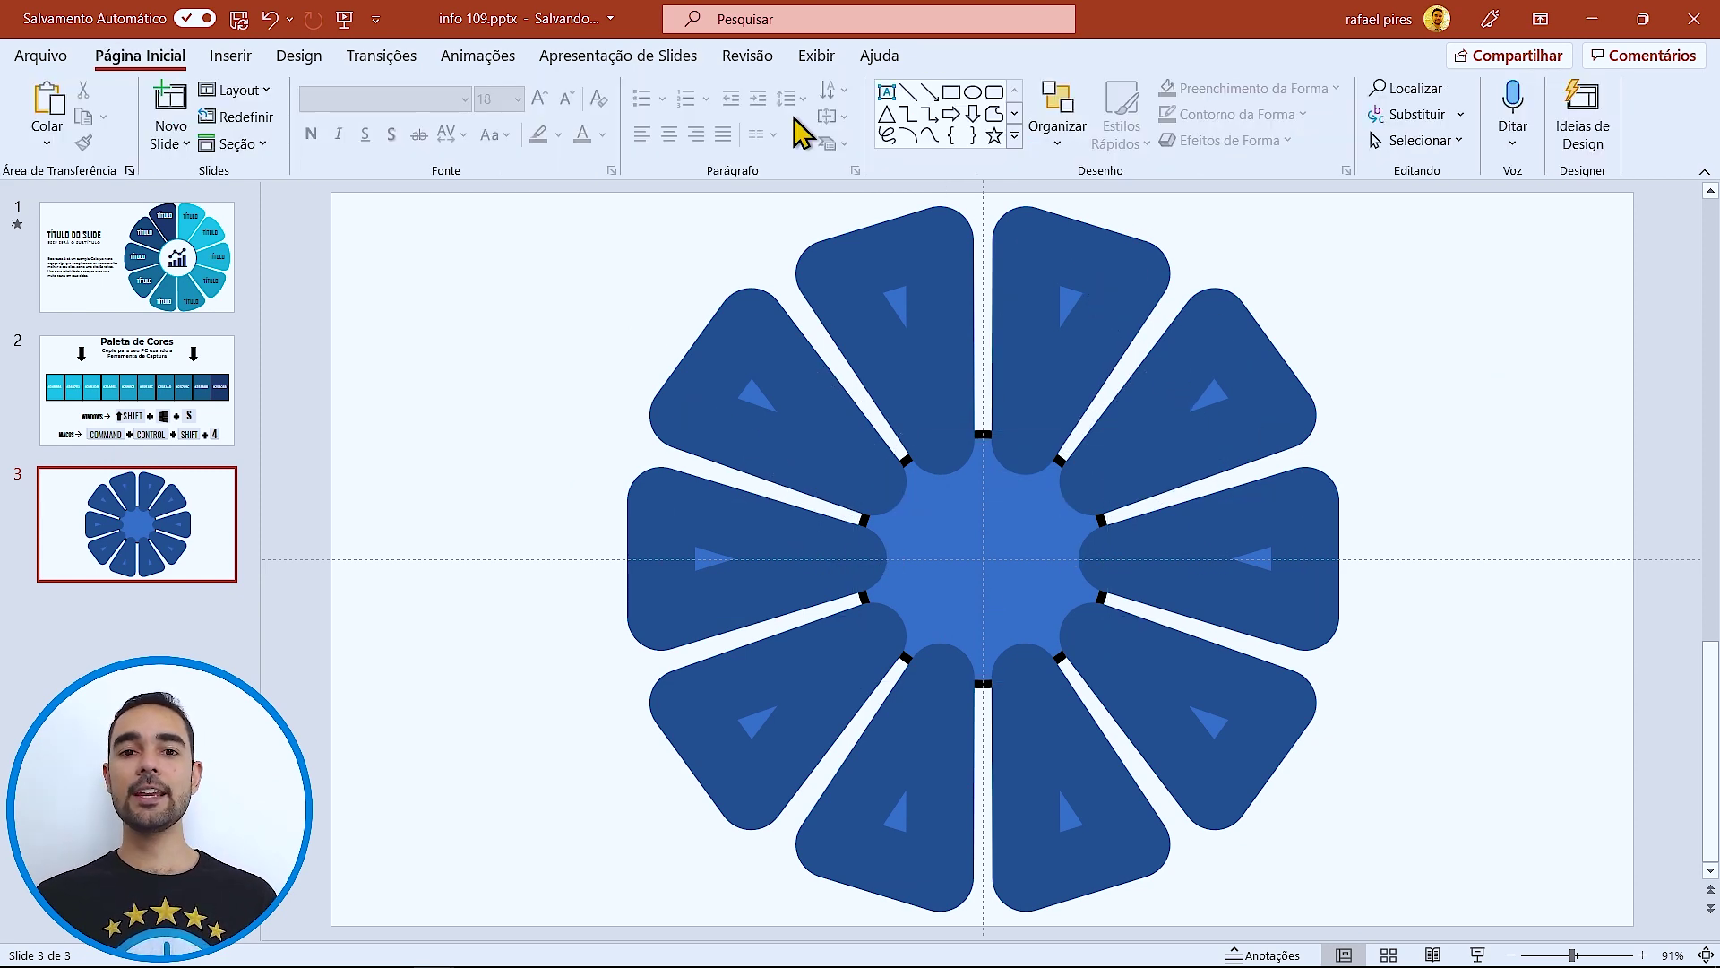
# - Hide the guides and bring the centre circle in front of the petals
pyautogui.click(816, 56)
pyautogui.click(661, 141)
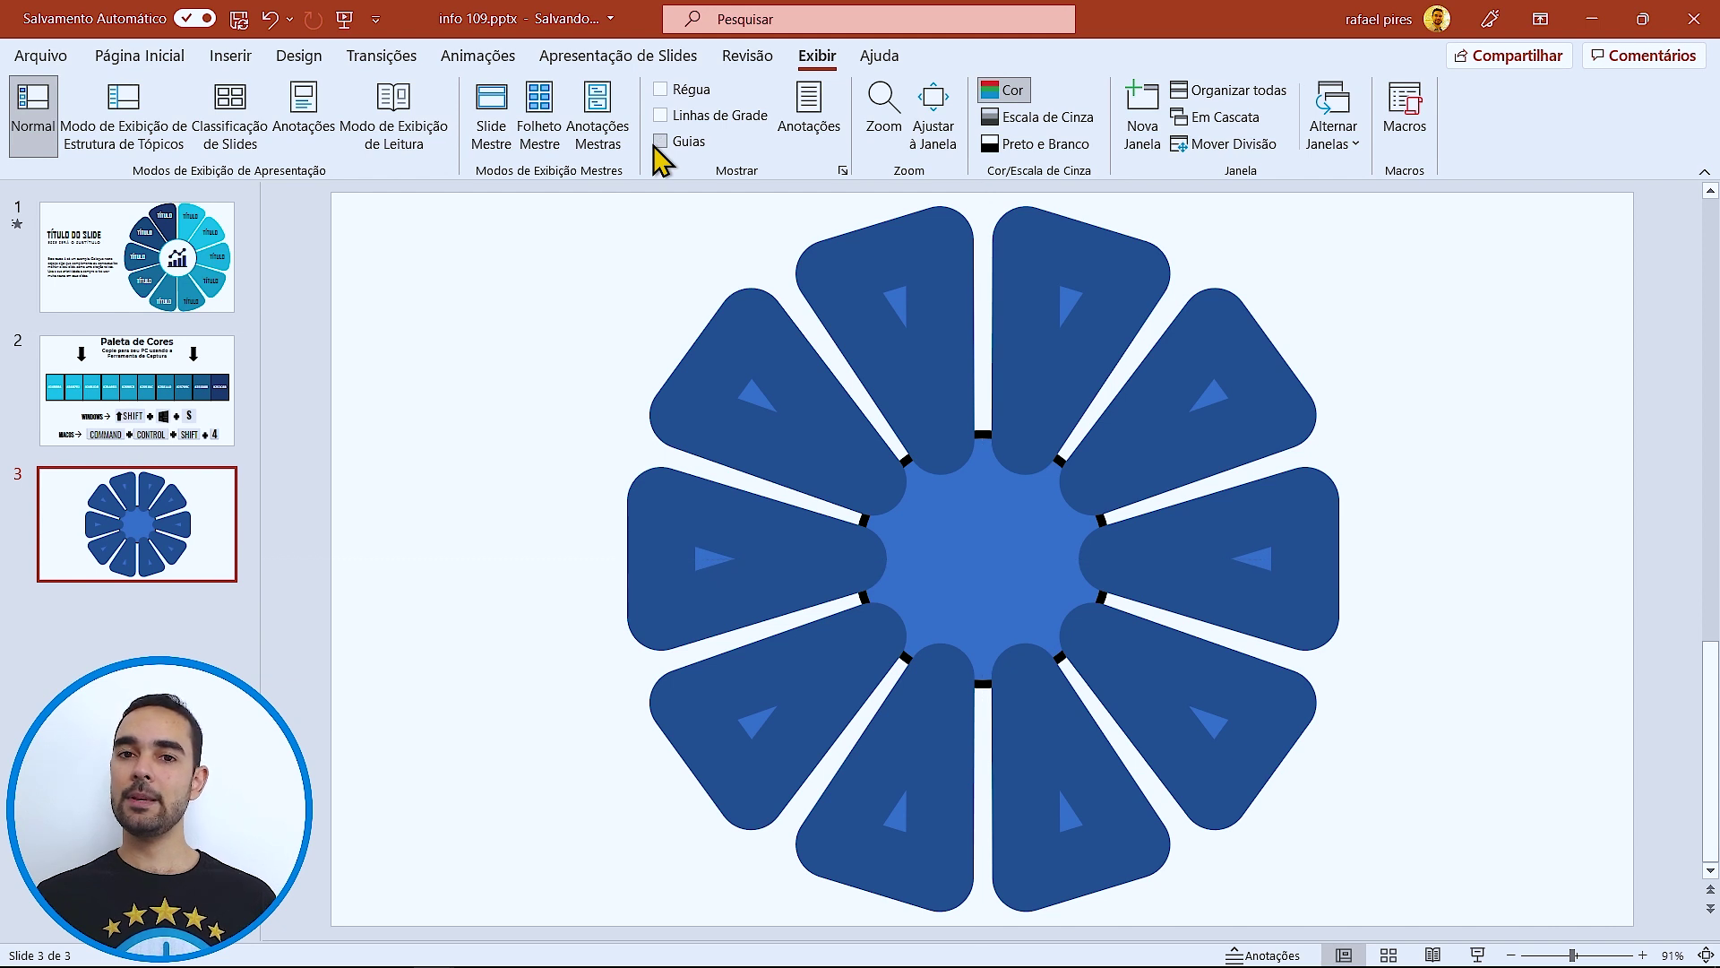
pyautogui.click(986, 560)
pyautogui.click(987, 56)
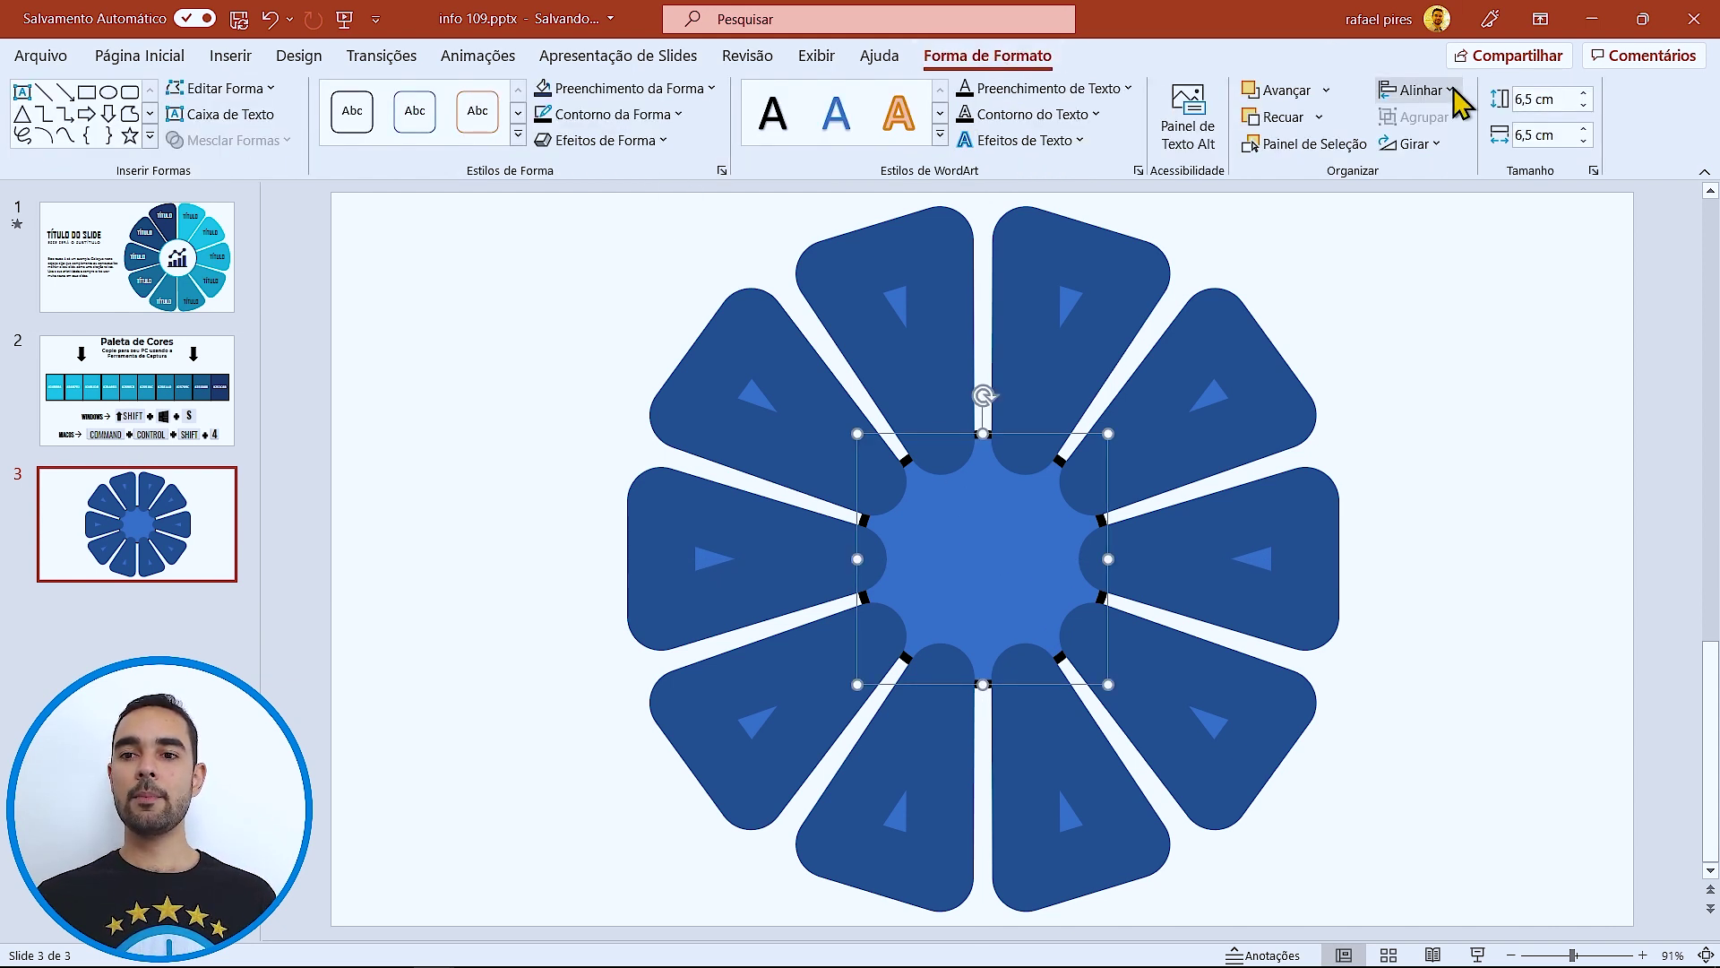
pyautogui.click(1326, 91)
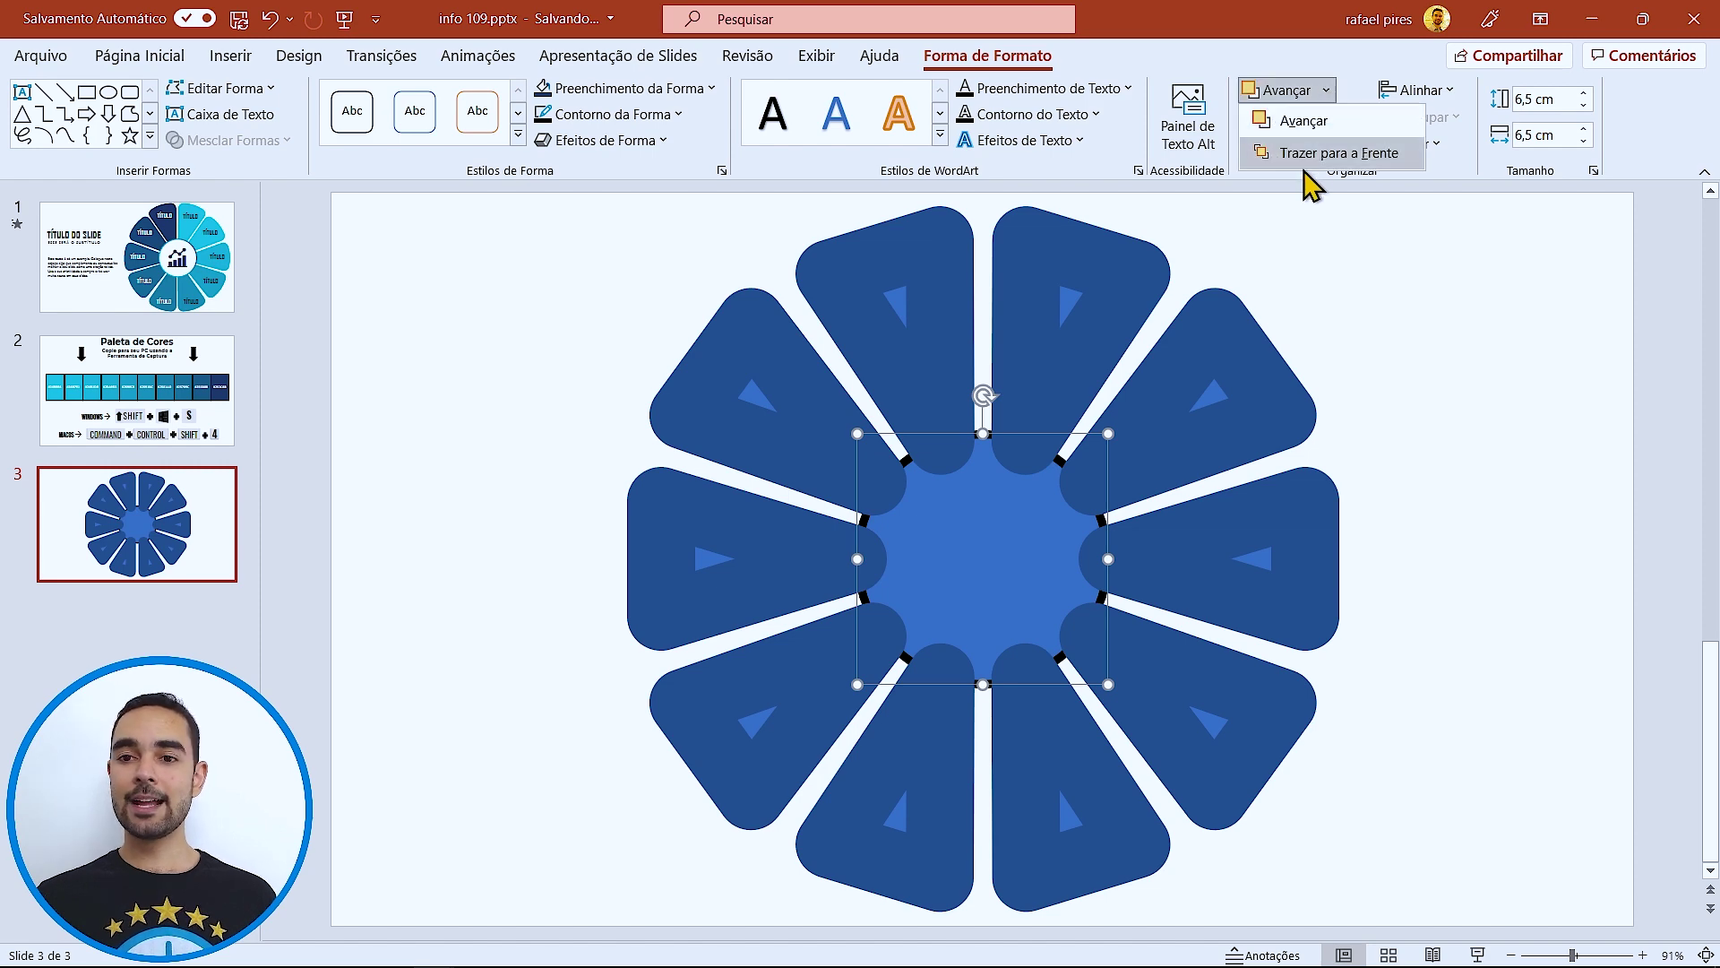
pyautogui.click(1335, 153)
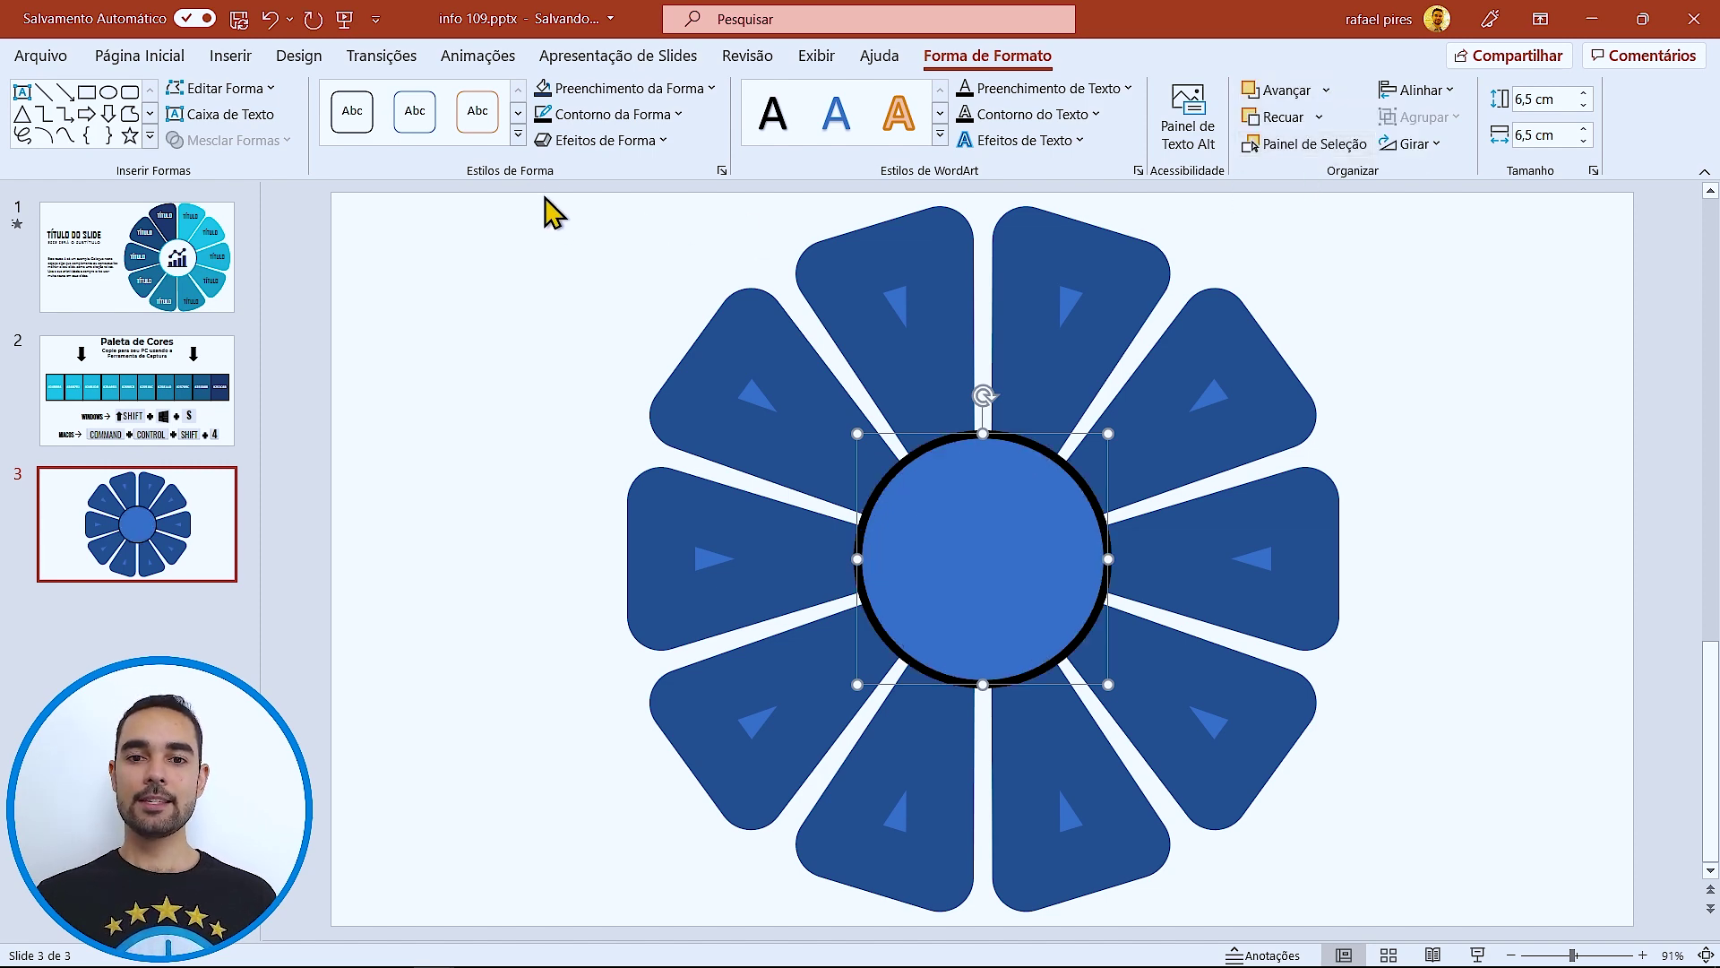
# - Select the whole flower, fine-tune its horizontal position with arrow keys, and deselect
pyautogui.moveTo(546, 200); pyautogui.dragTo(1529, 961)
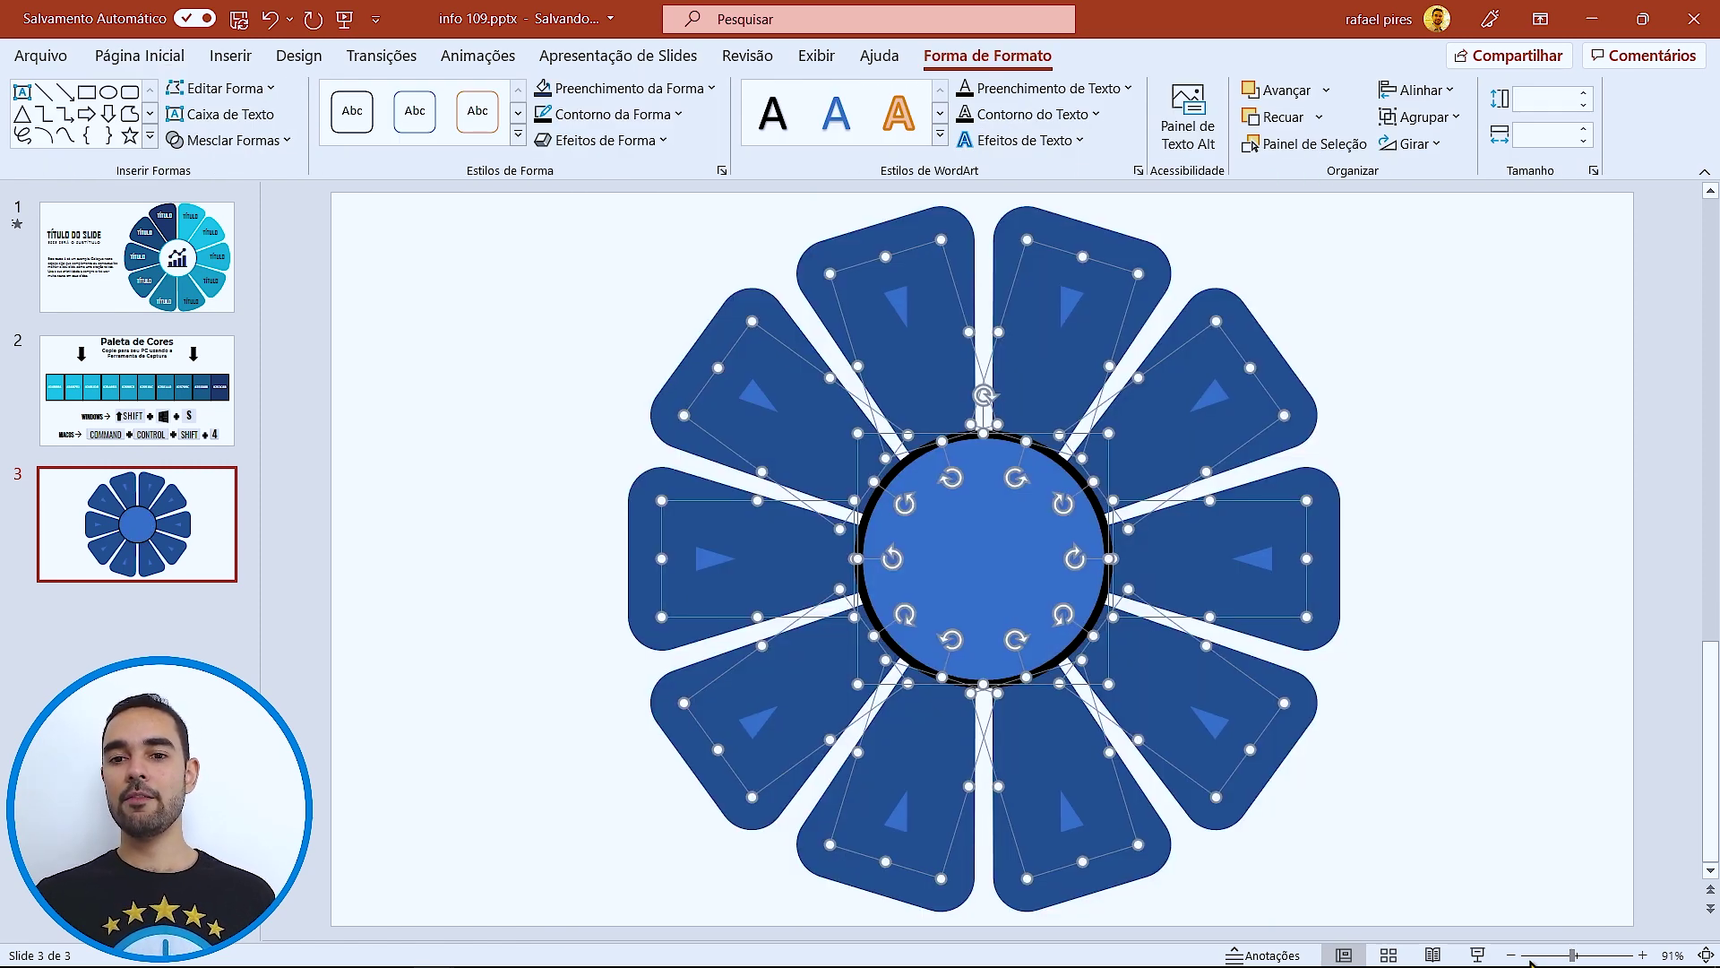
pyautogui.press('Right')
pyautogui.press('Right')
pyautogui.press('Right')
pyautogui.press('Right')
pyautogui.press('Right')
pyautogui.press('Right')
pyautogui.press('Right')
pyautogui.press('Right')
pyautogui.press('Right')
pyautogui.press('Right')
pyautogui.press('Right')
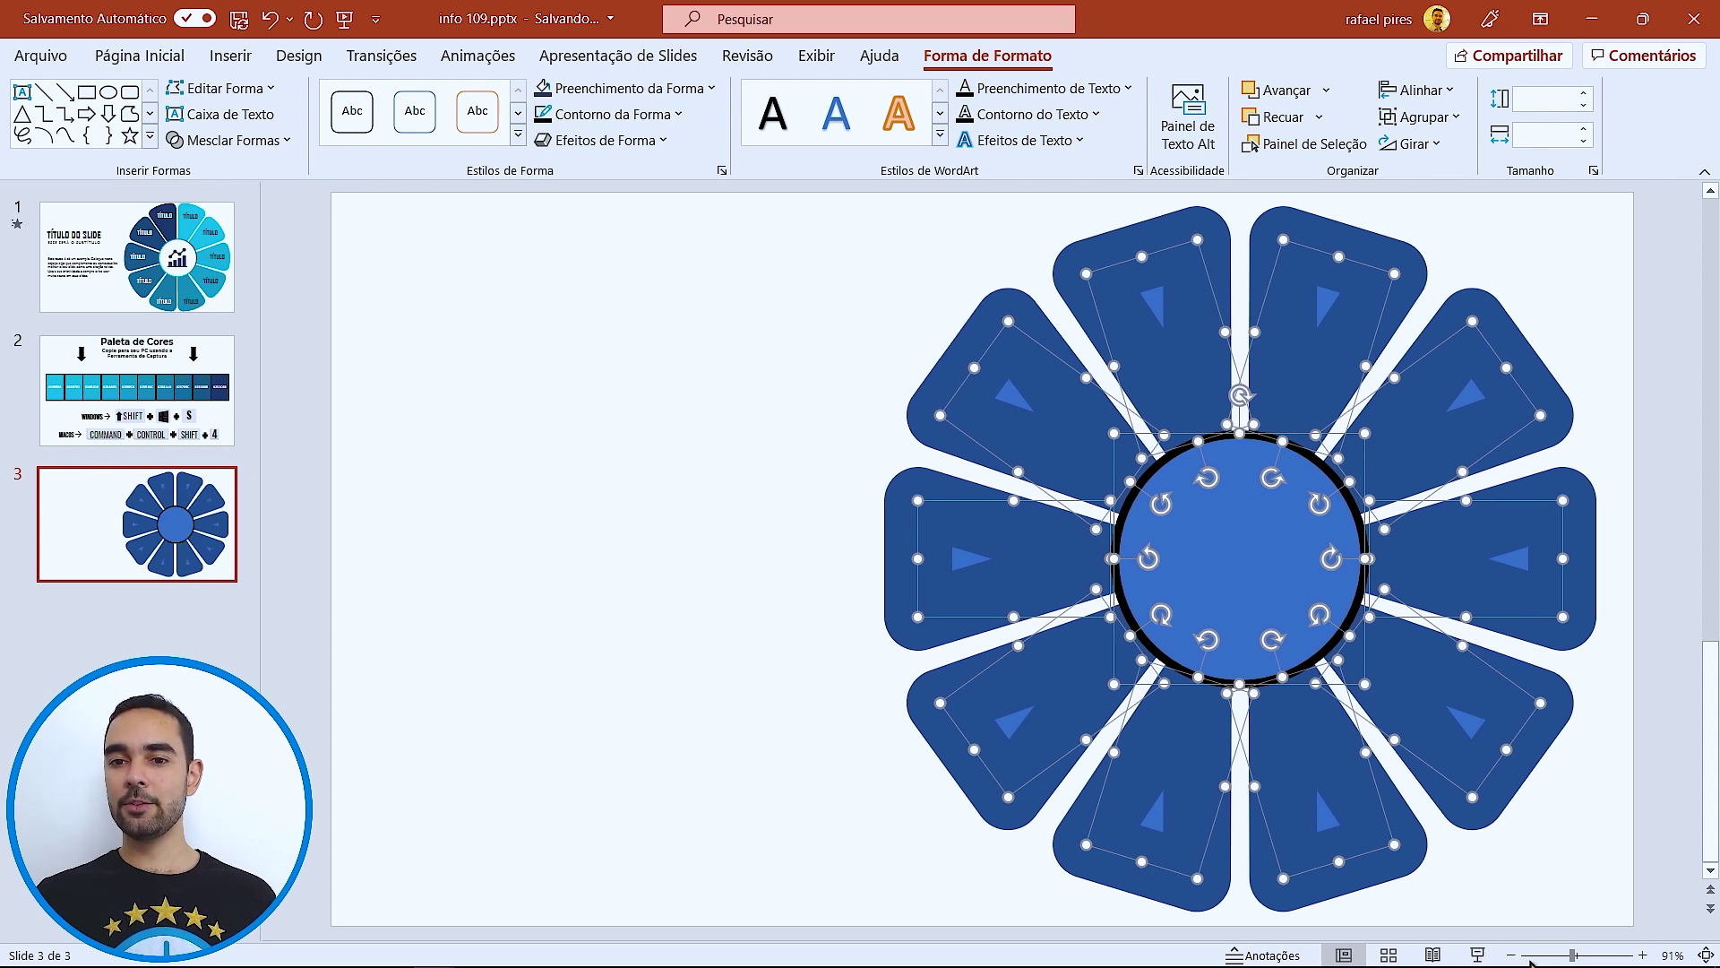
pyautogui.hotkey('ctrl', 'Right')
pyautogui.hotkey('ctrl', 'Left')
pyautogui.hotkey('ctrl', 'Left')
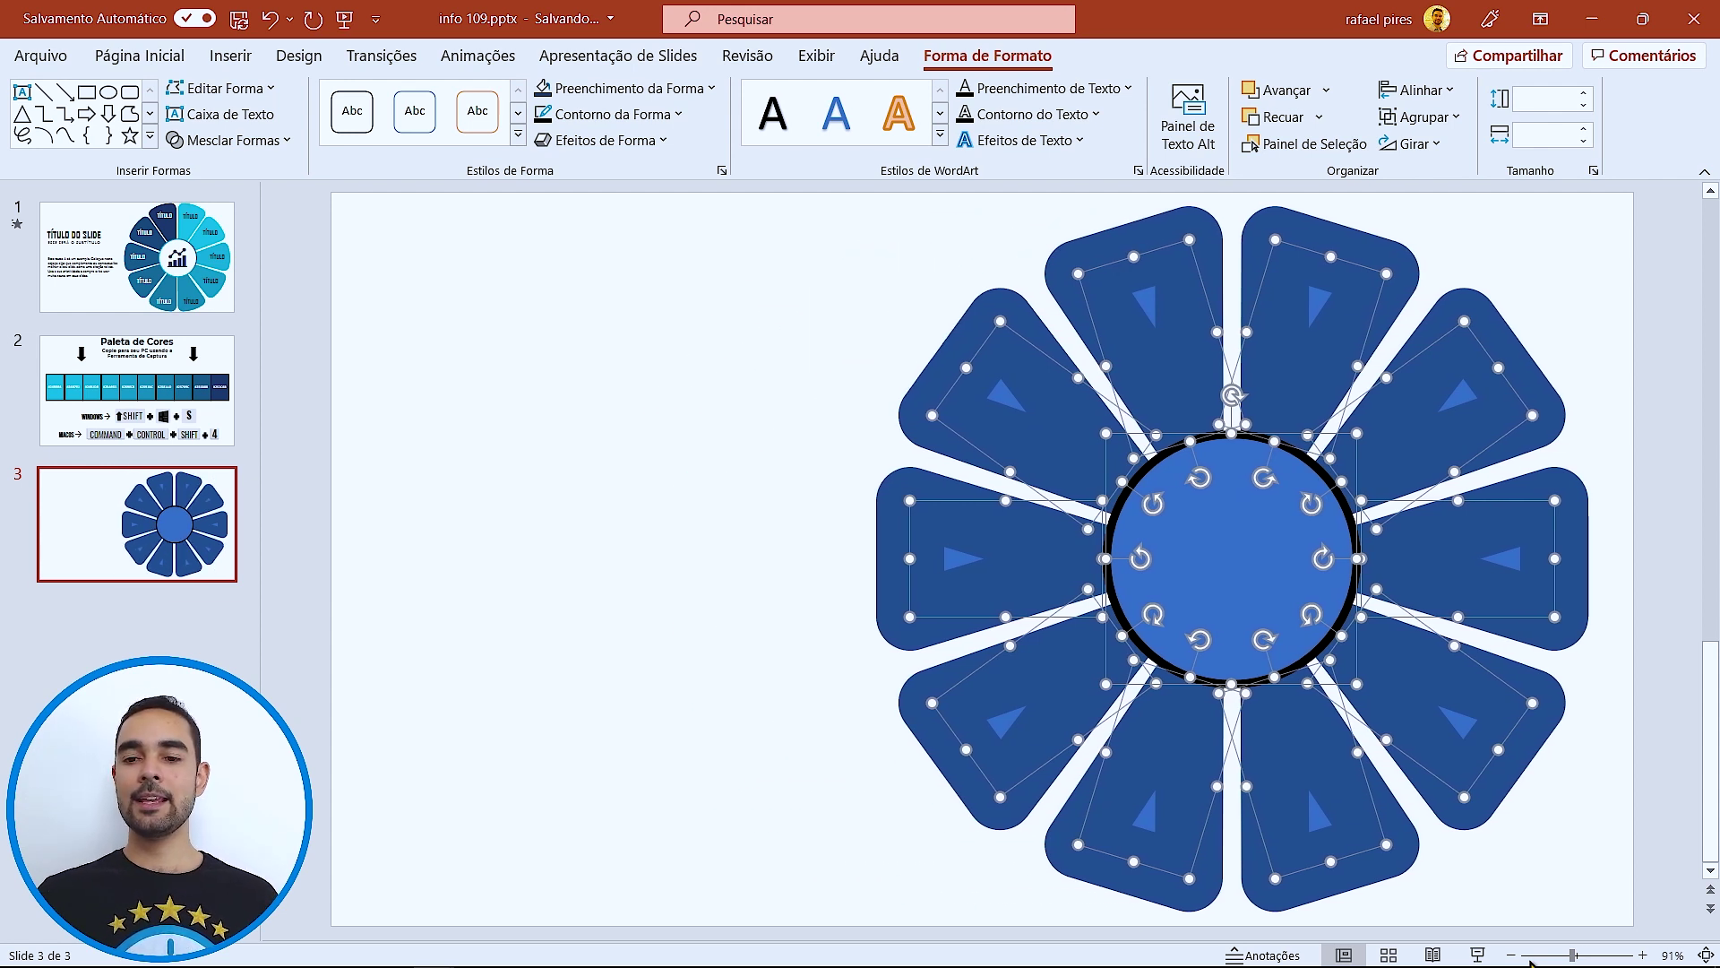
pyautogui.hotkey('ctrl', 'Left')
pyautogui.hotkey('ctrl', 'Left')
pyautogui.hotkey('ctrl', 'Left')
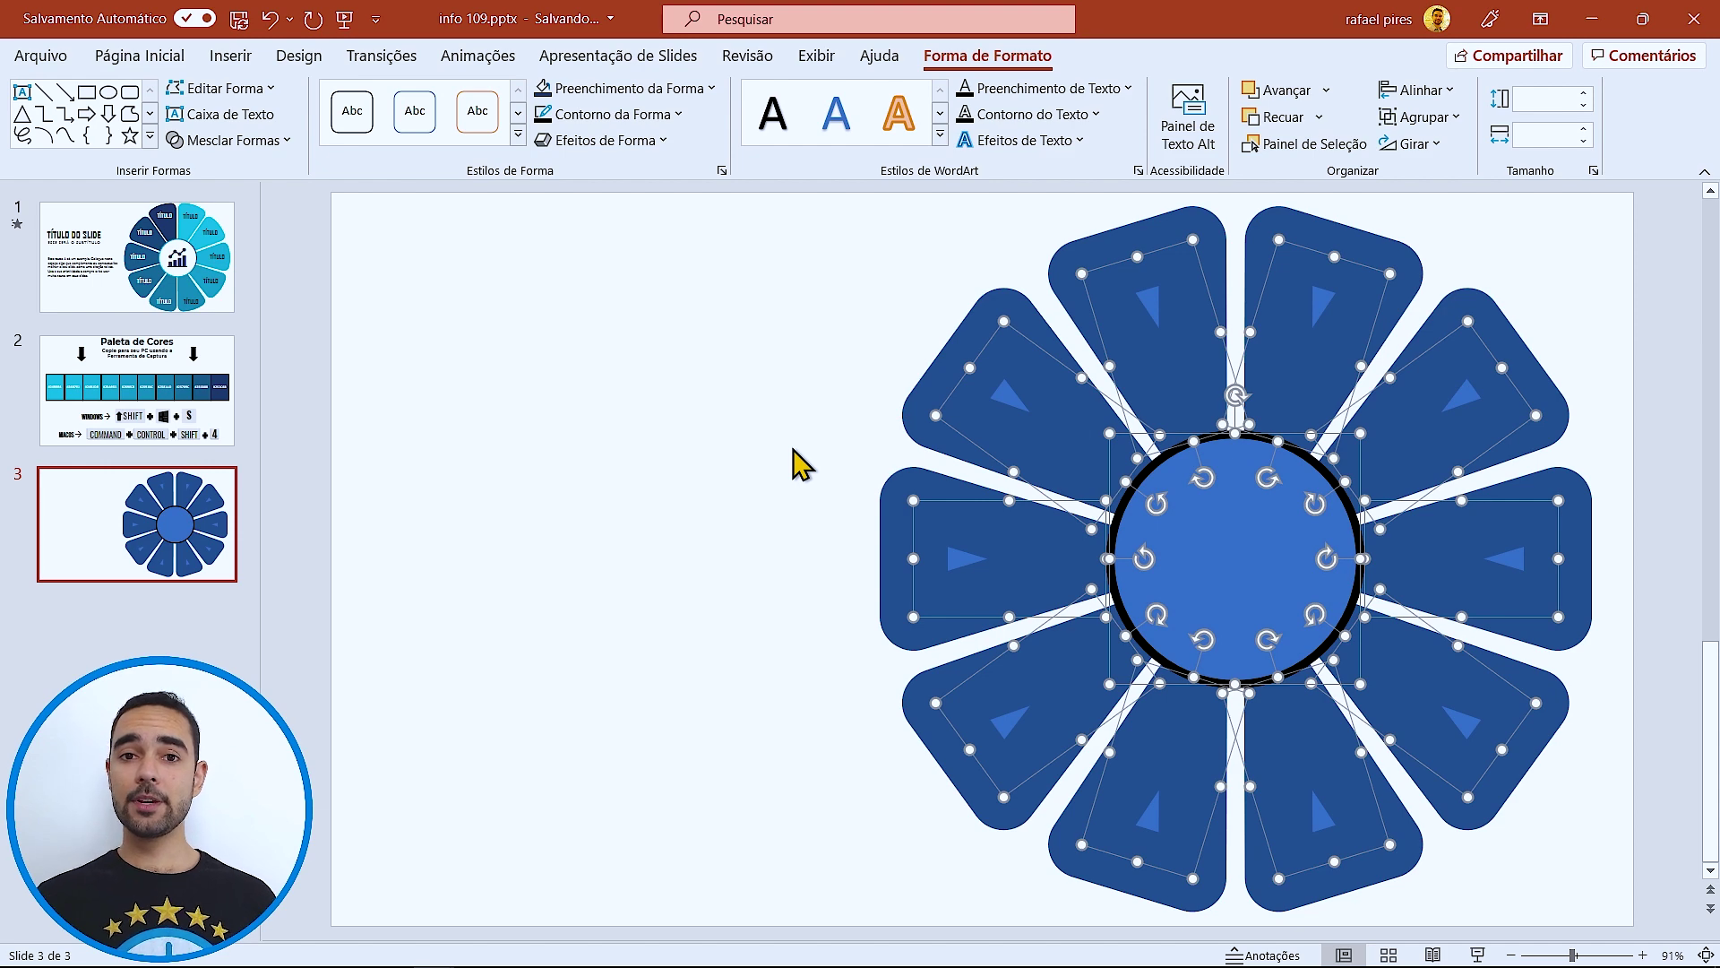
pyautogui.click(794, 464)
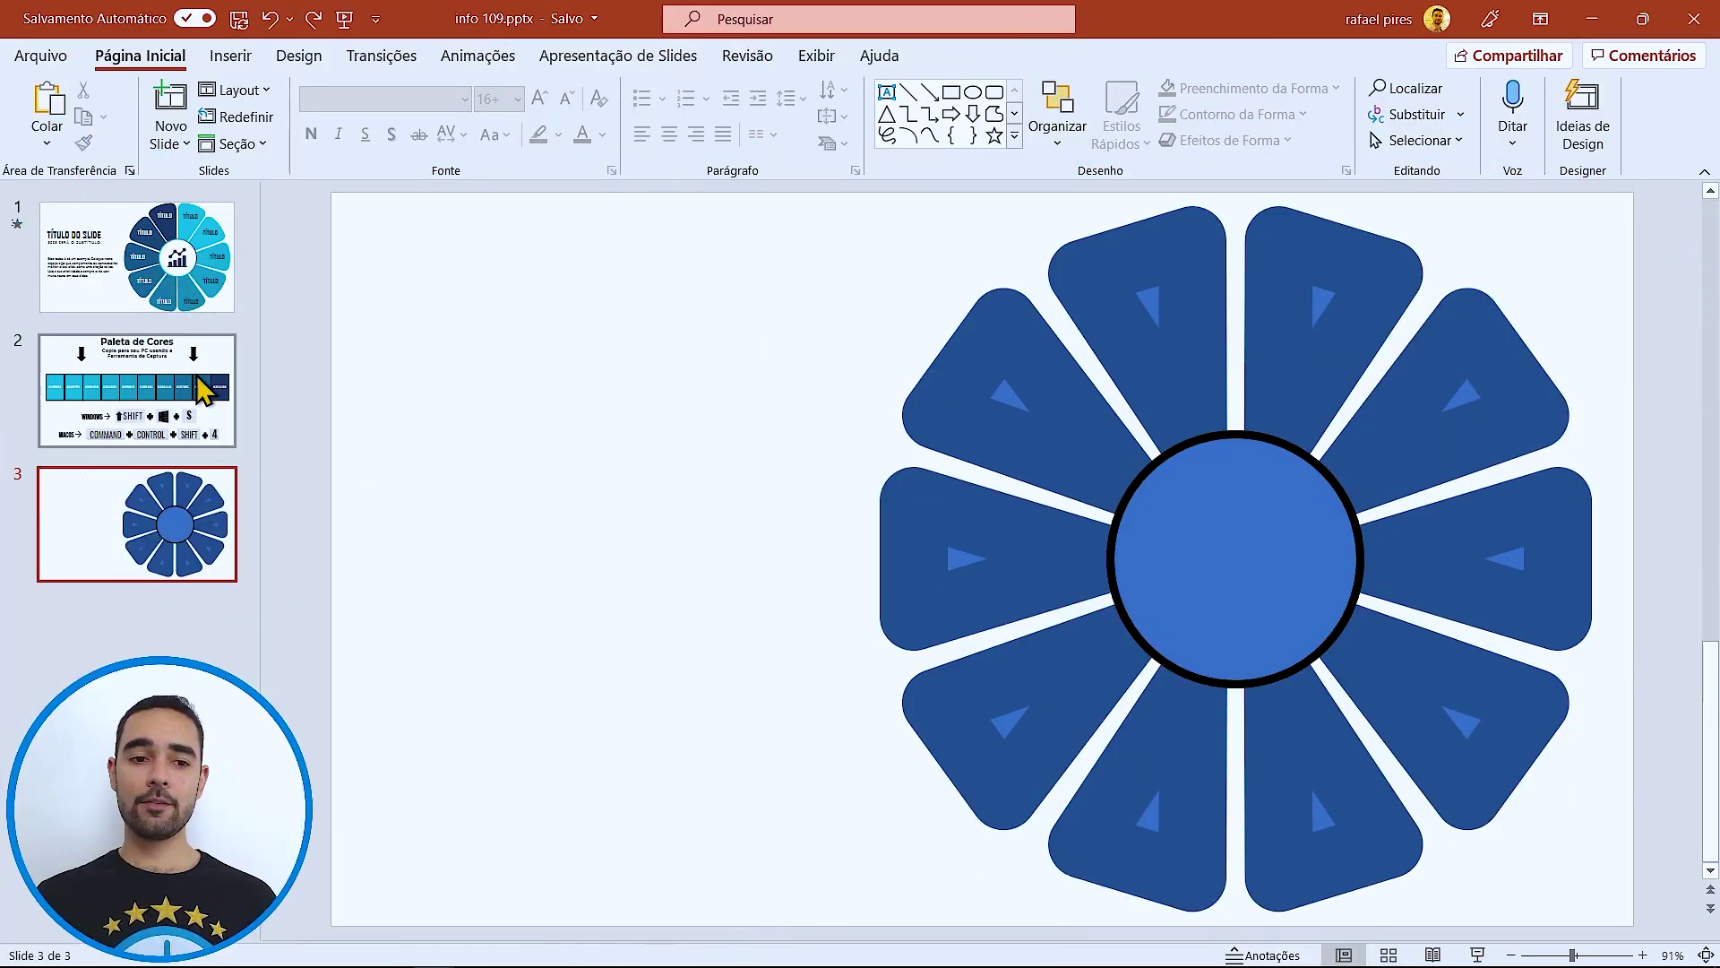
# - Snip the row of ten colour swatches from slide 2 and paste it onto slide 3
pyautogui.click(175, 389)
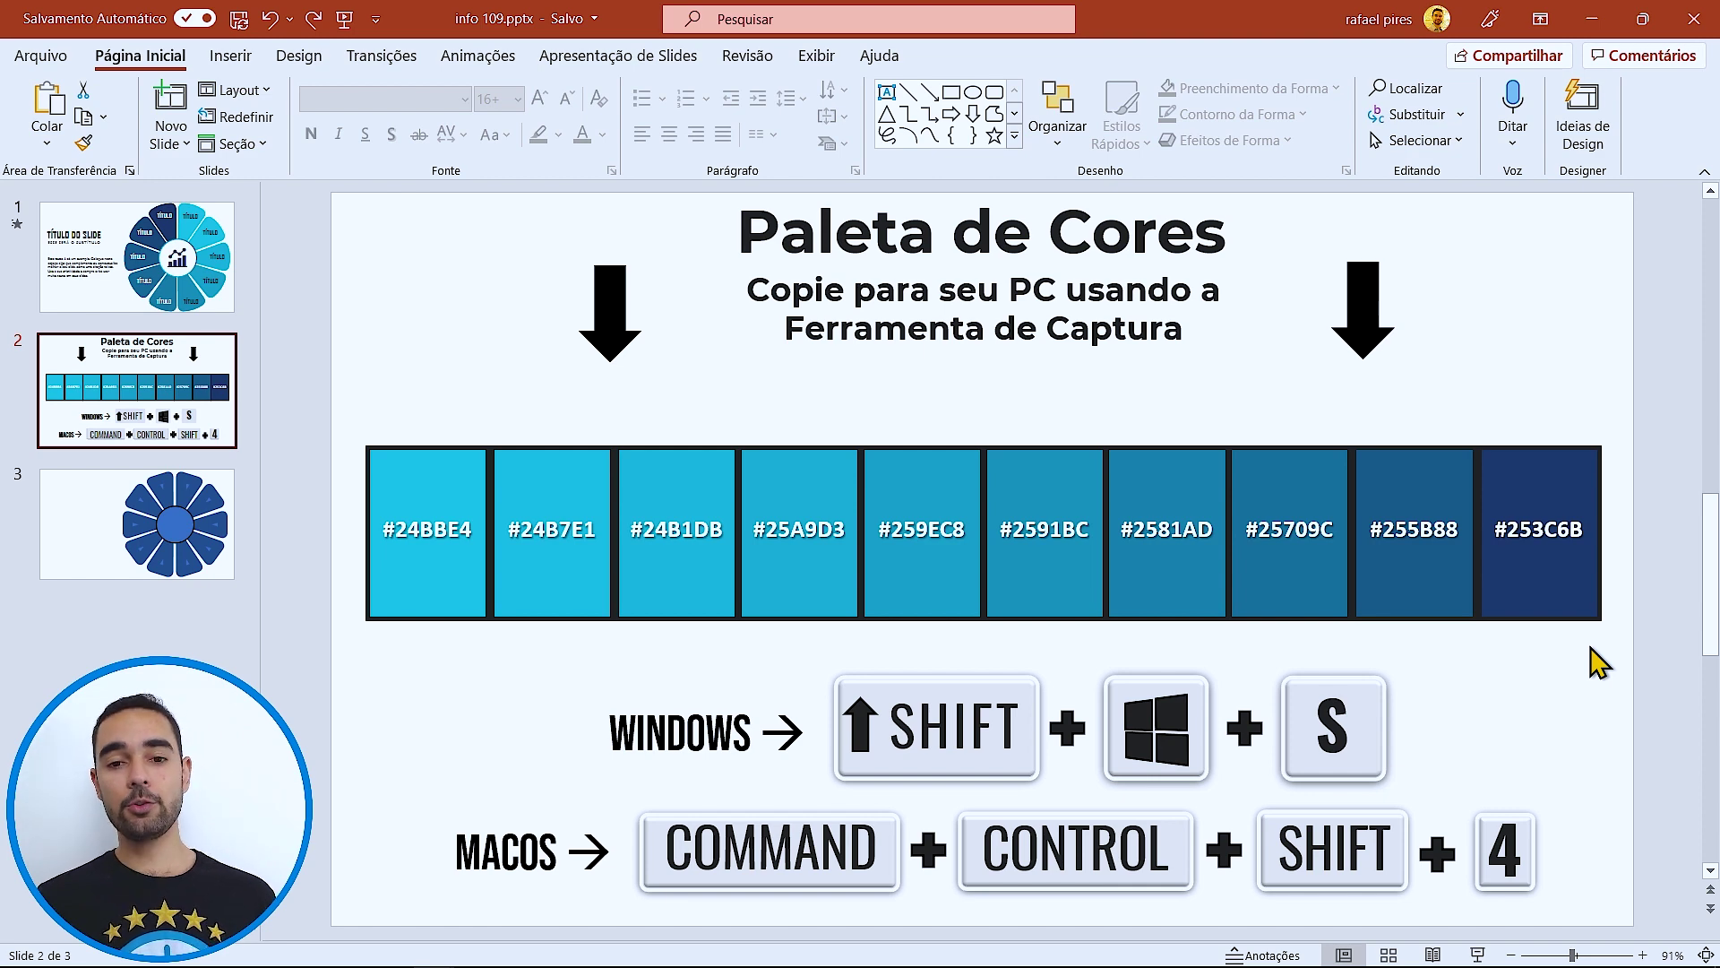
pyautogui.press('super+shift+s')
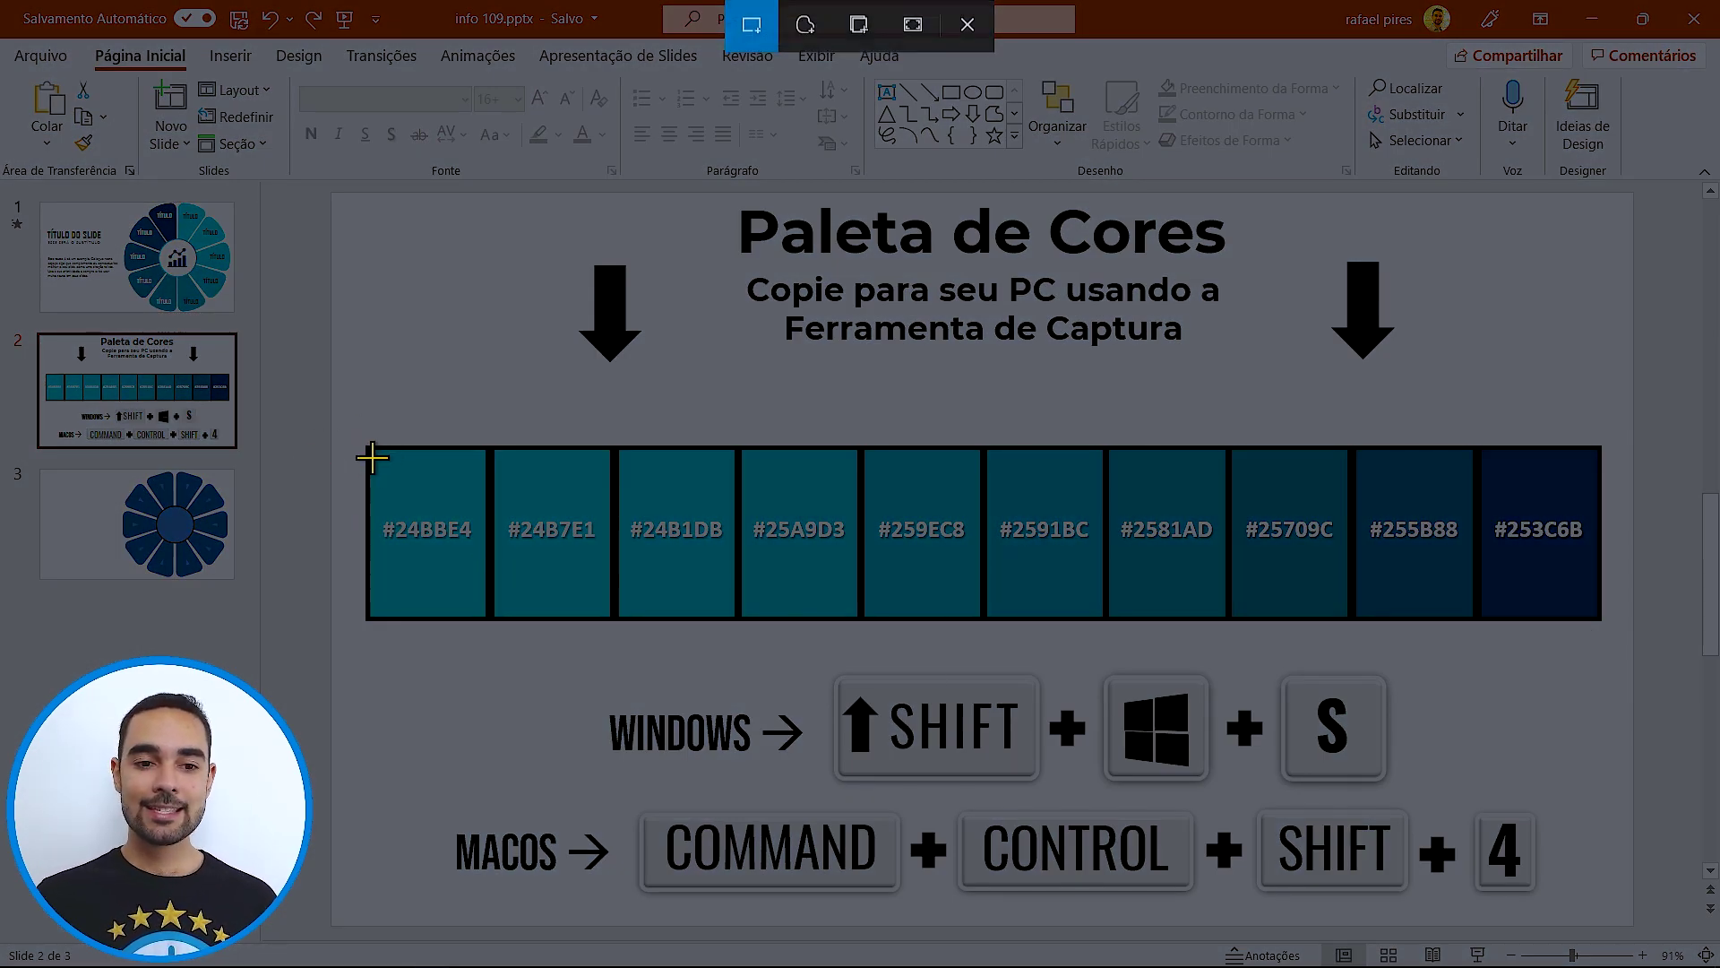
pyautogui.moveTo(370, 456); pyautogui.dragTo(1597, 612)
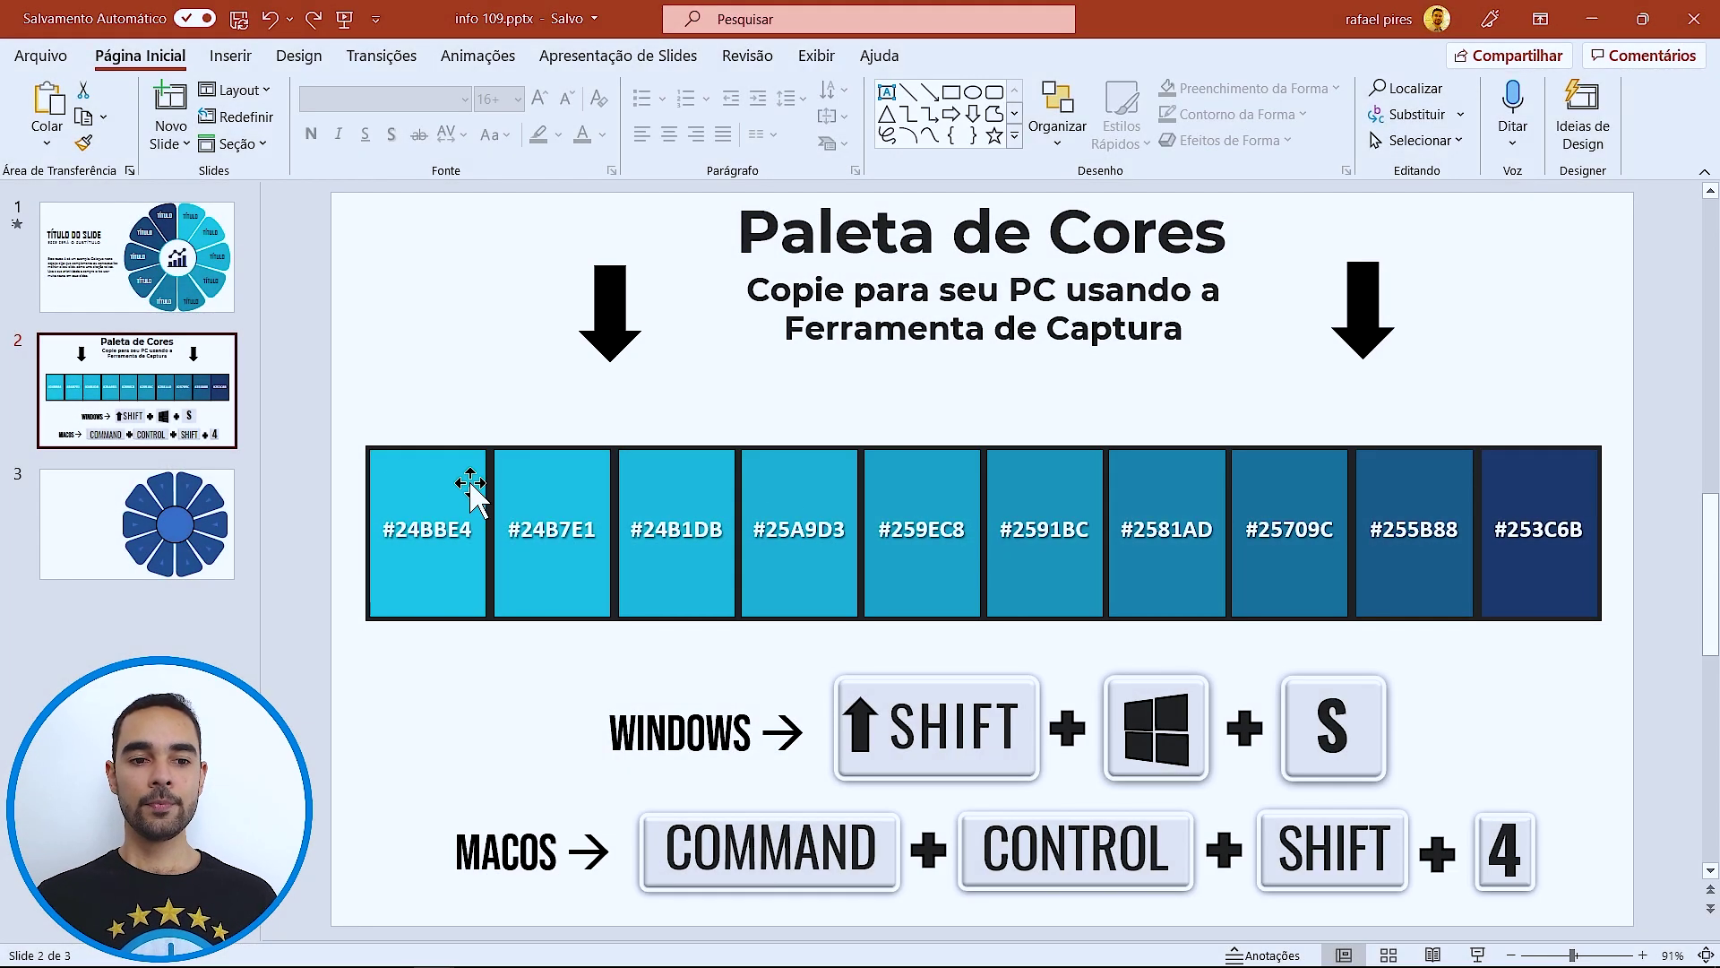
pyautogui.click(143, 529)
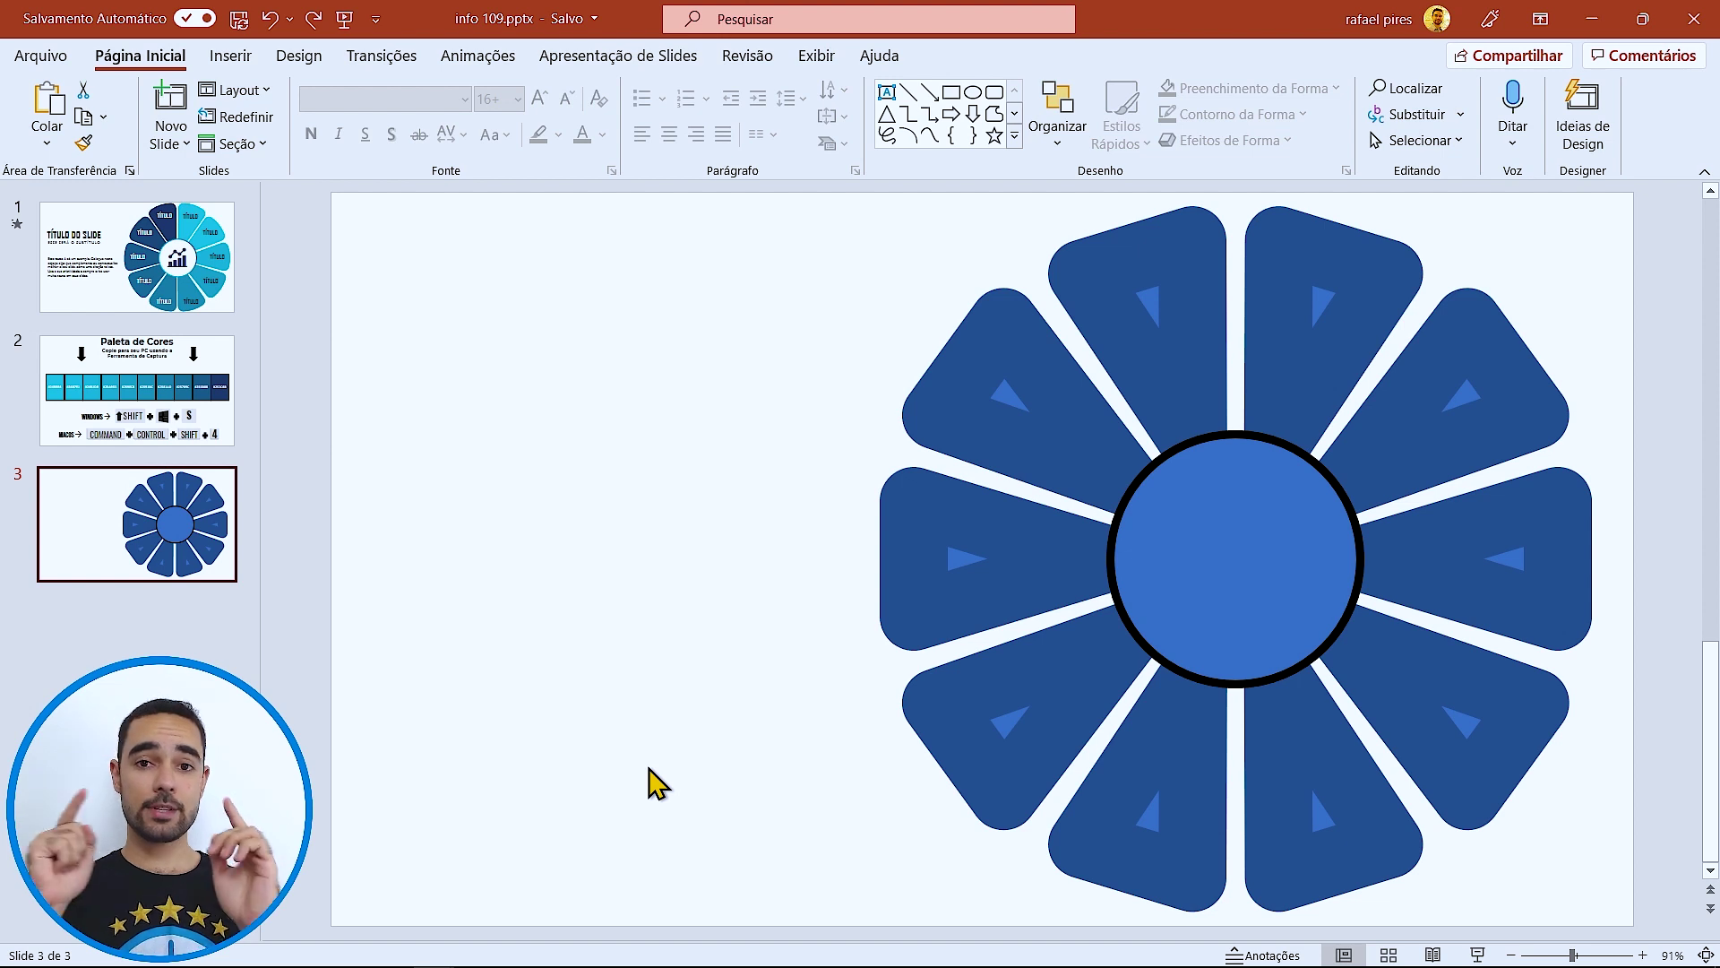
pyautogui.hotkey('ctrl', 'v')
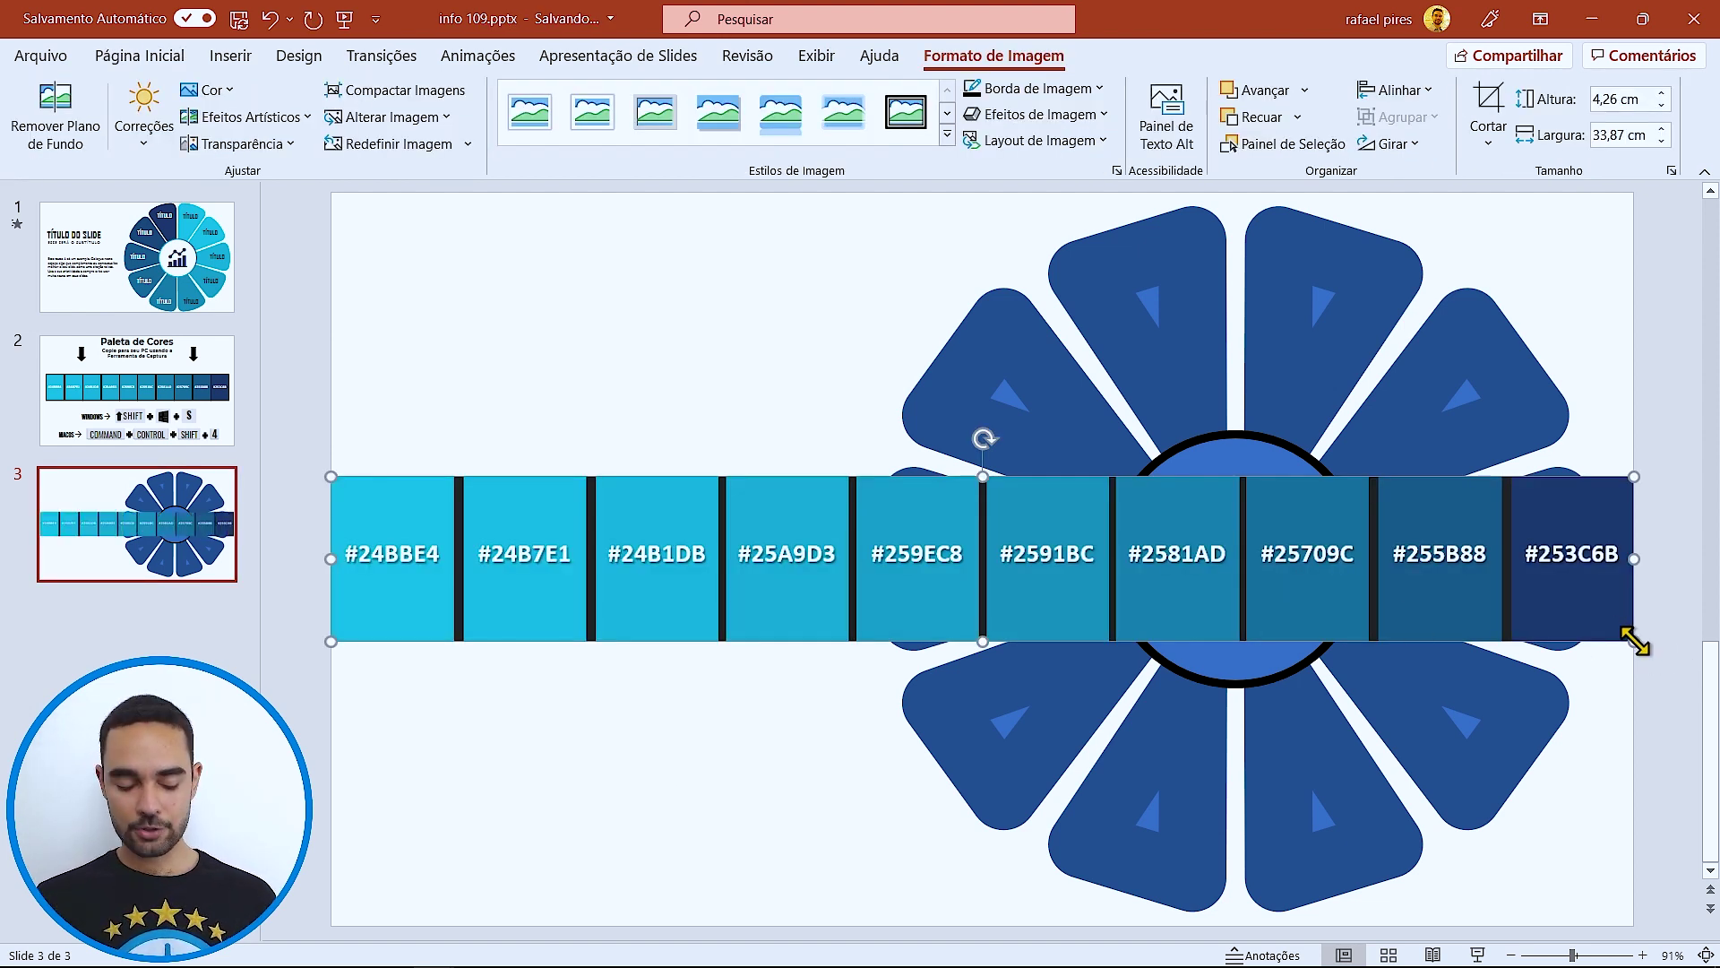
# - Shrink the pasted palette image and move it along the slide's top edge
pyautogui.moveTo(1634, 642); pyautogui.dragTo(1265, 548)
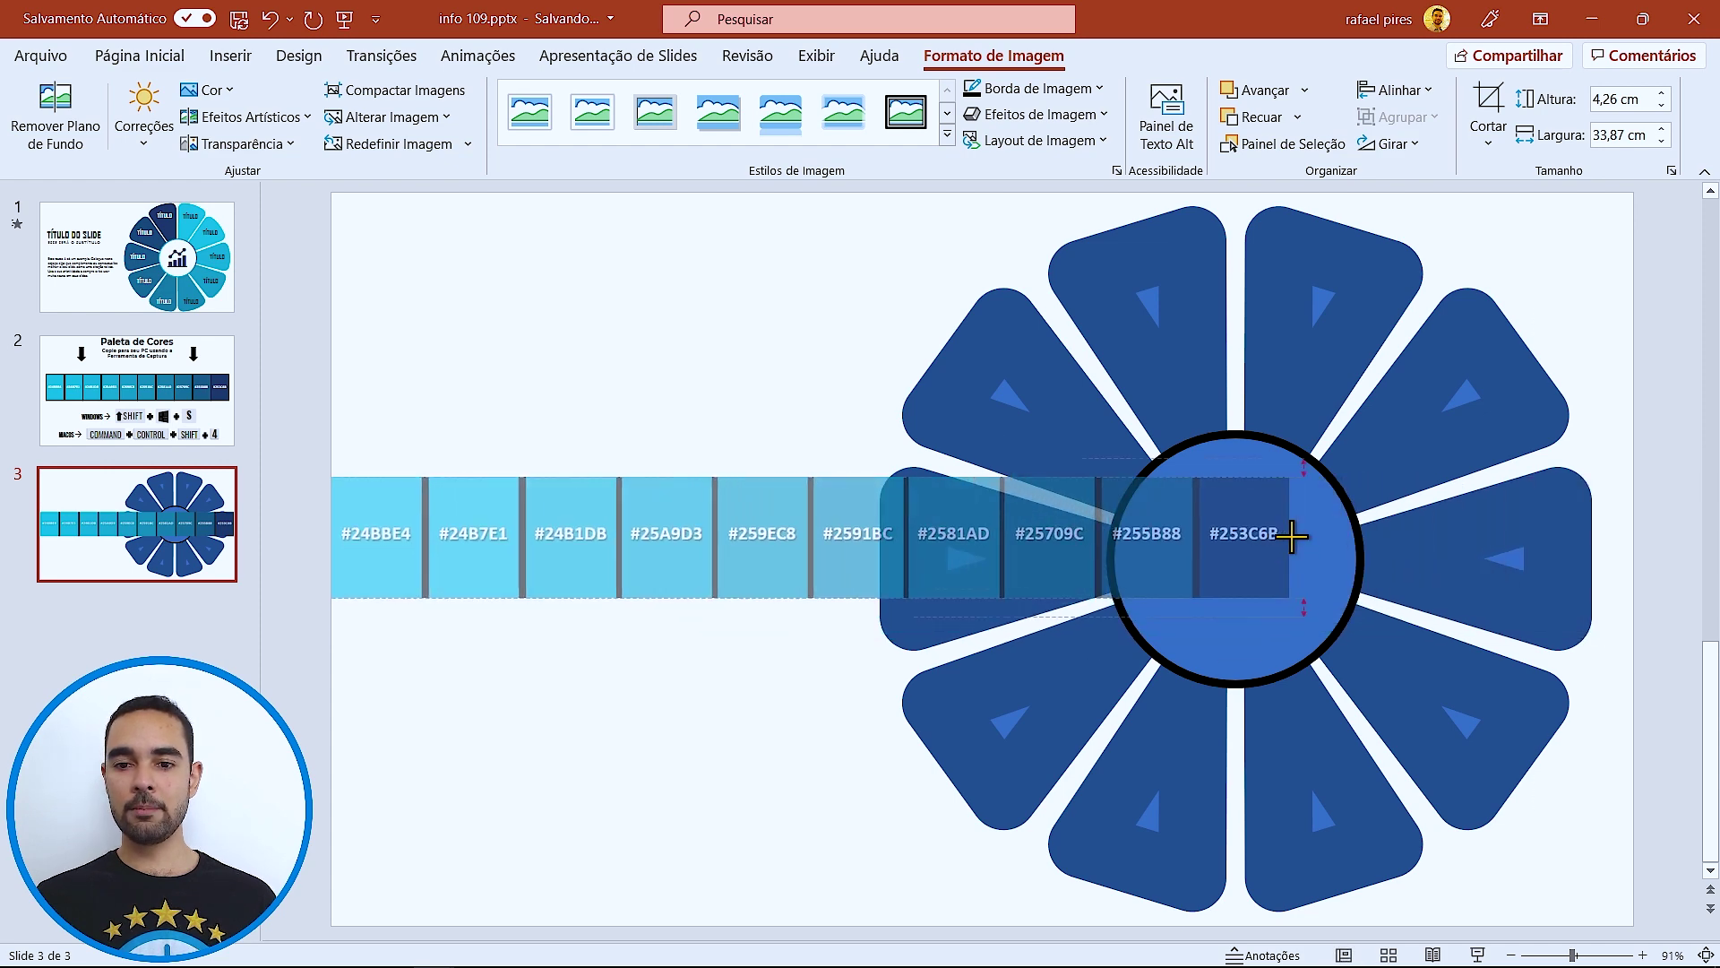
pyautogui.keyDown('ctrl'); pyautogui.scroll(-2, 1265, 549); pyautogui.keyUp('ctrl')
pyautogui.moveTo(1075, 536); pyautogui.dragTo(1156, 240)
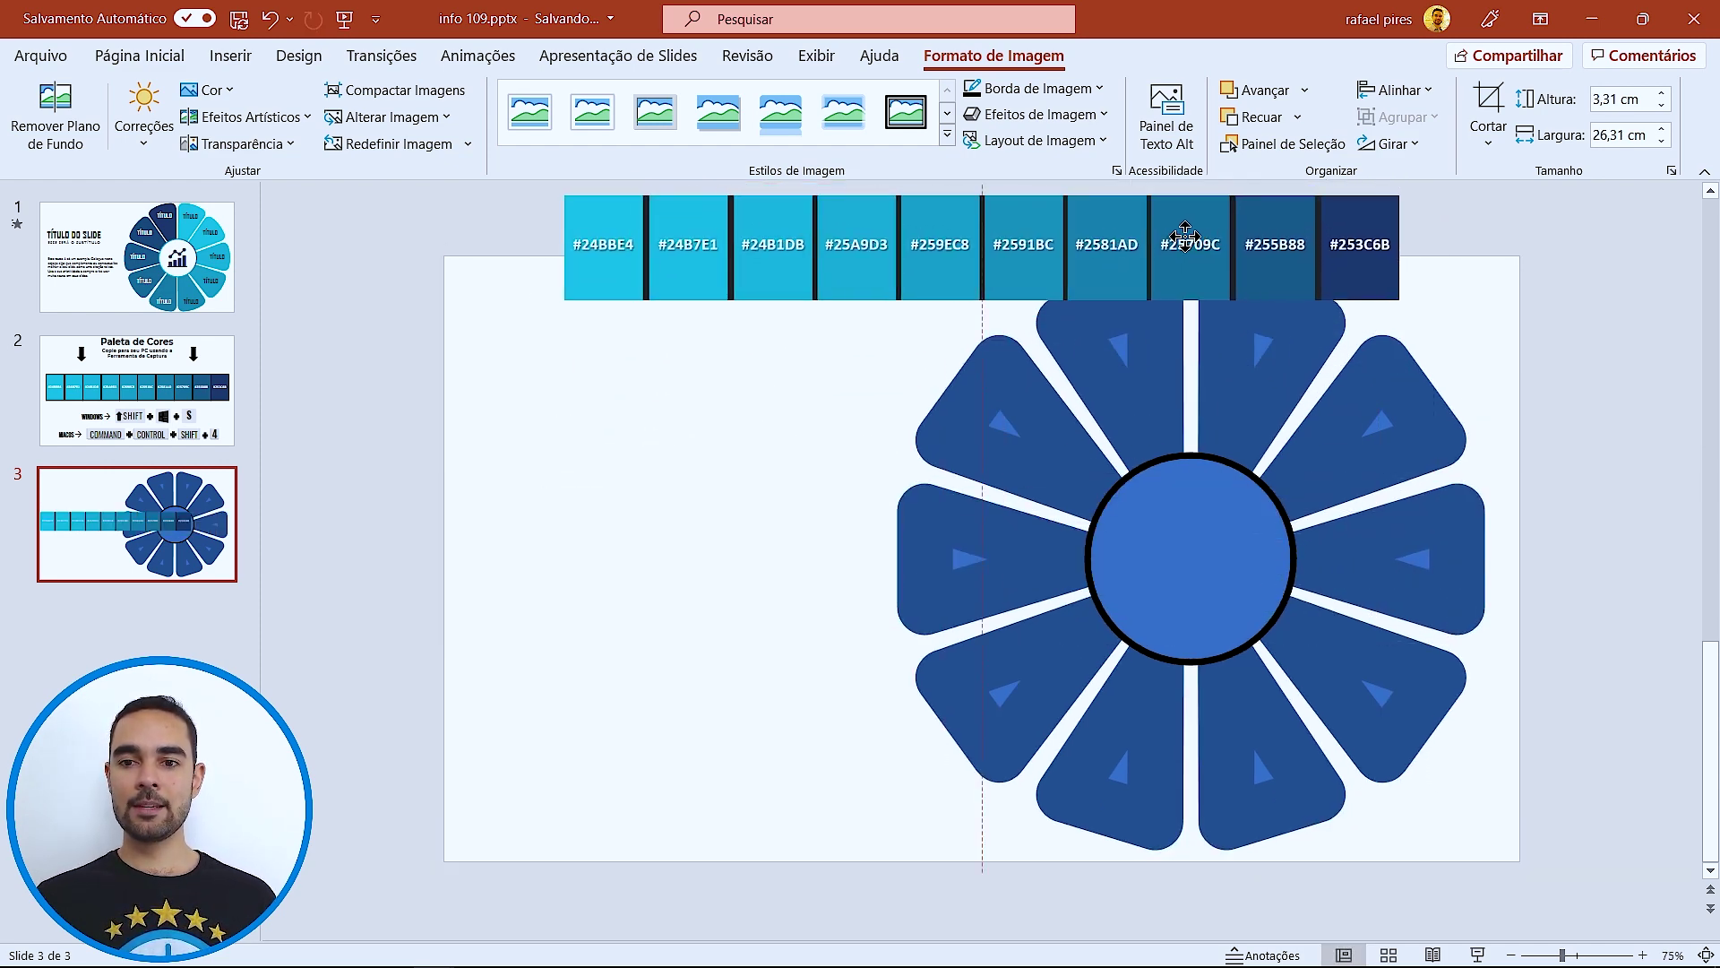
pyautogui.moveTo(1156, 240); pyautogui.dragTo(1178, 238)
pyautogui.click(1574, 309)
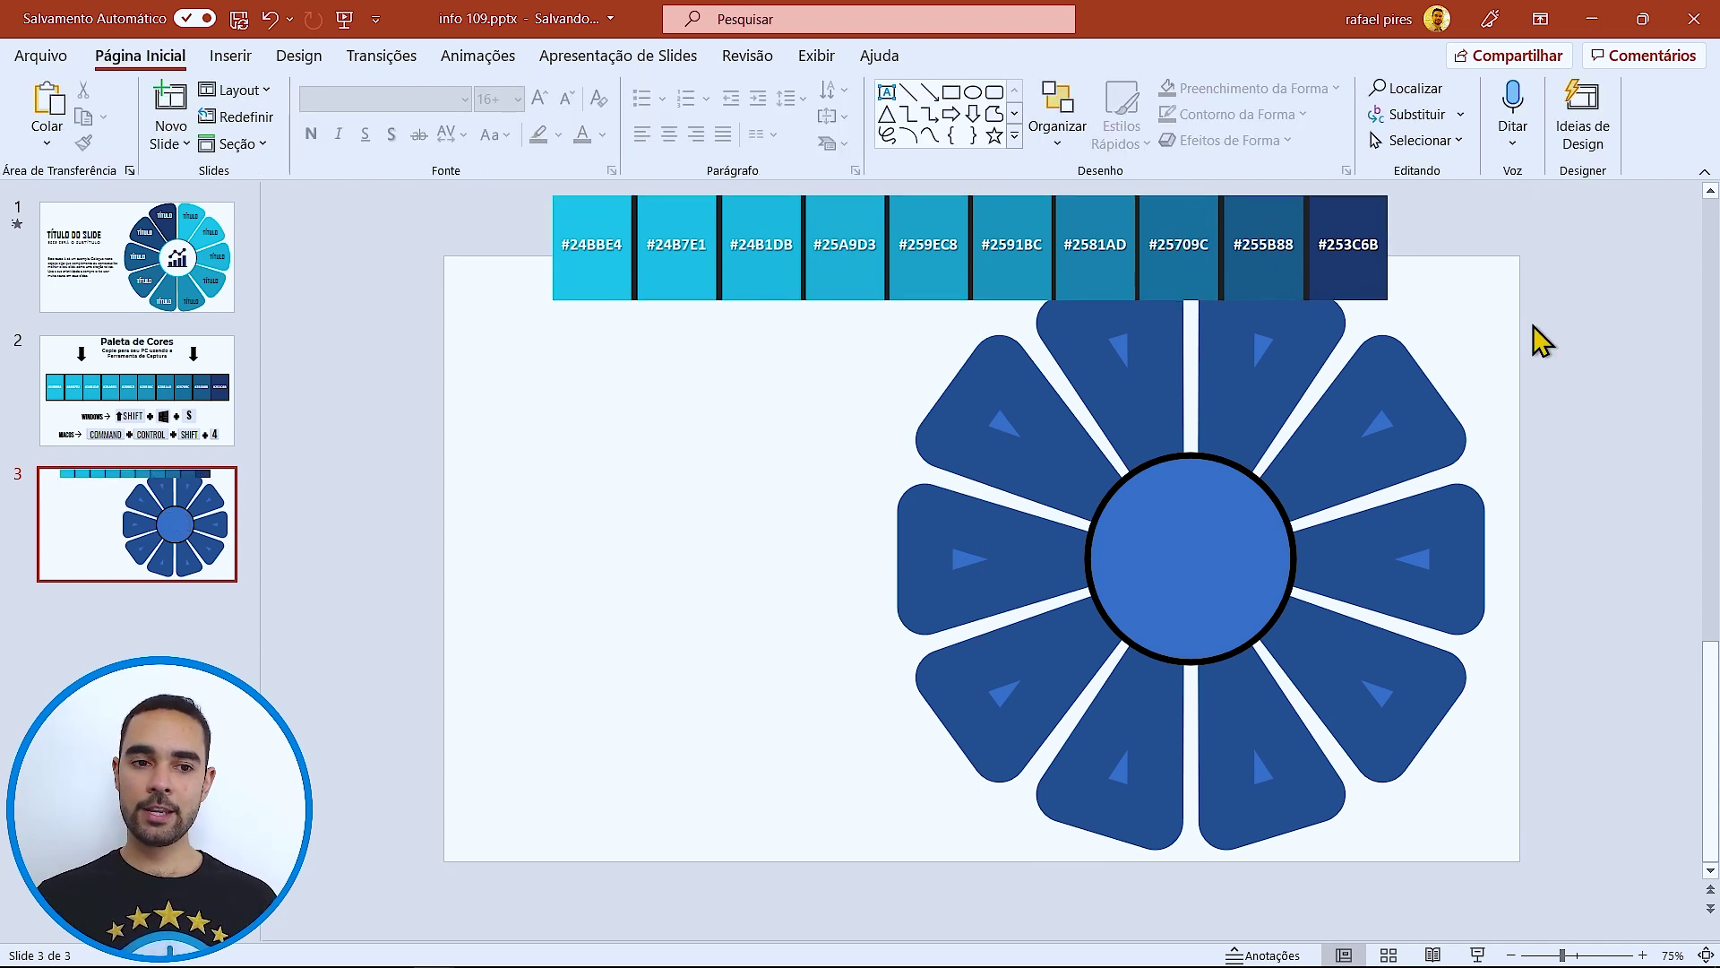
# - Fill the centre circle with white and bring up the Format Shape settings
pyautogui.click(1187, 560)
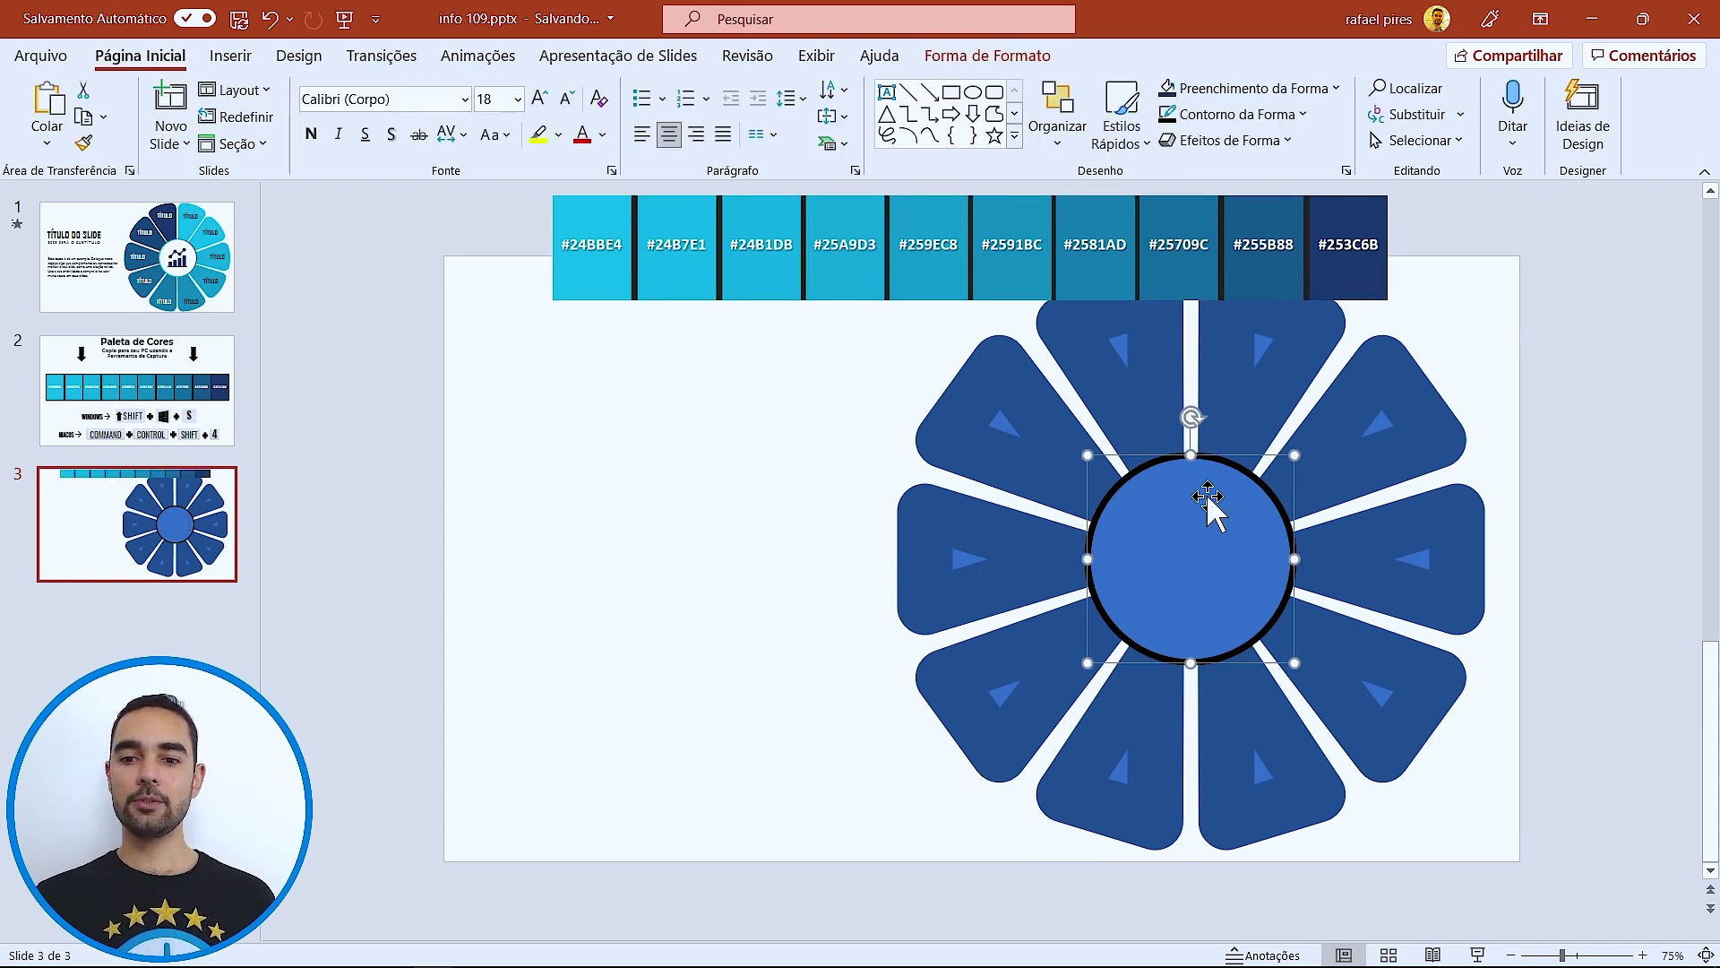
pyautogui.click(1022, 56)
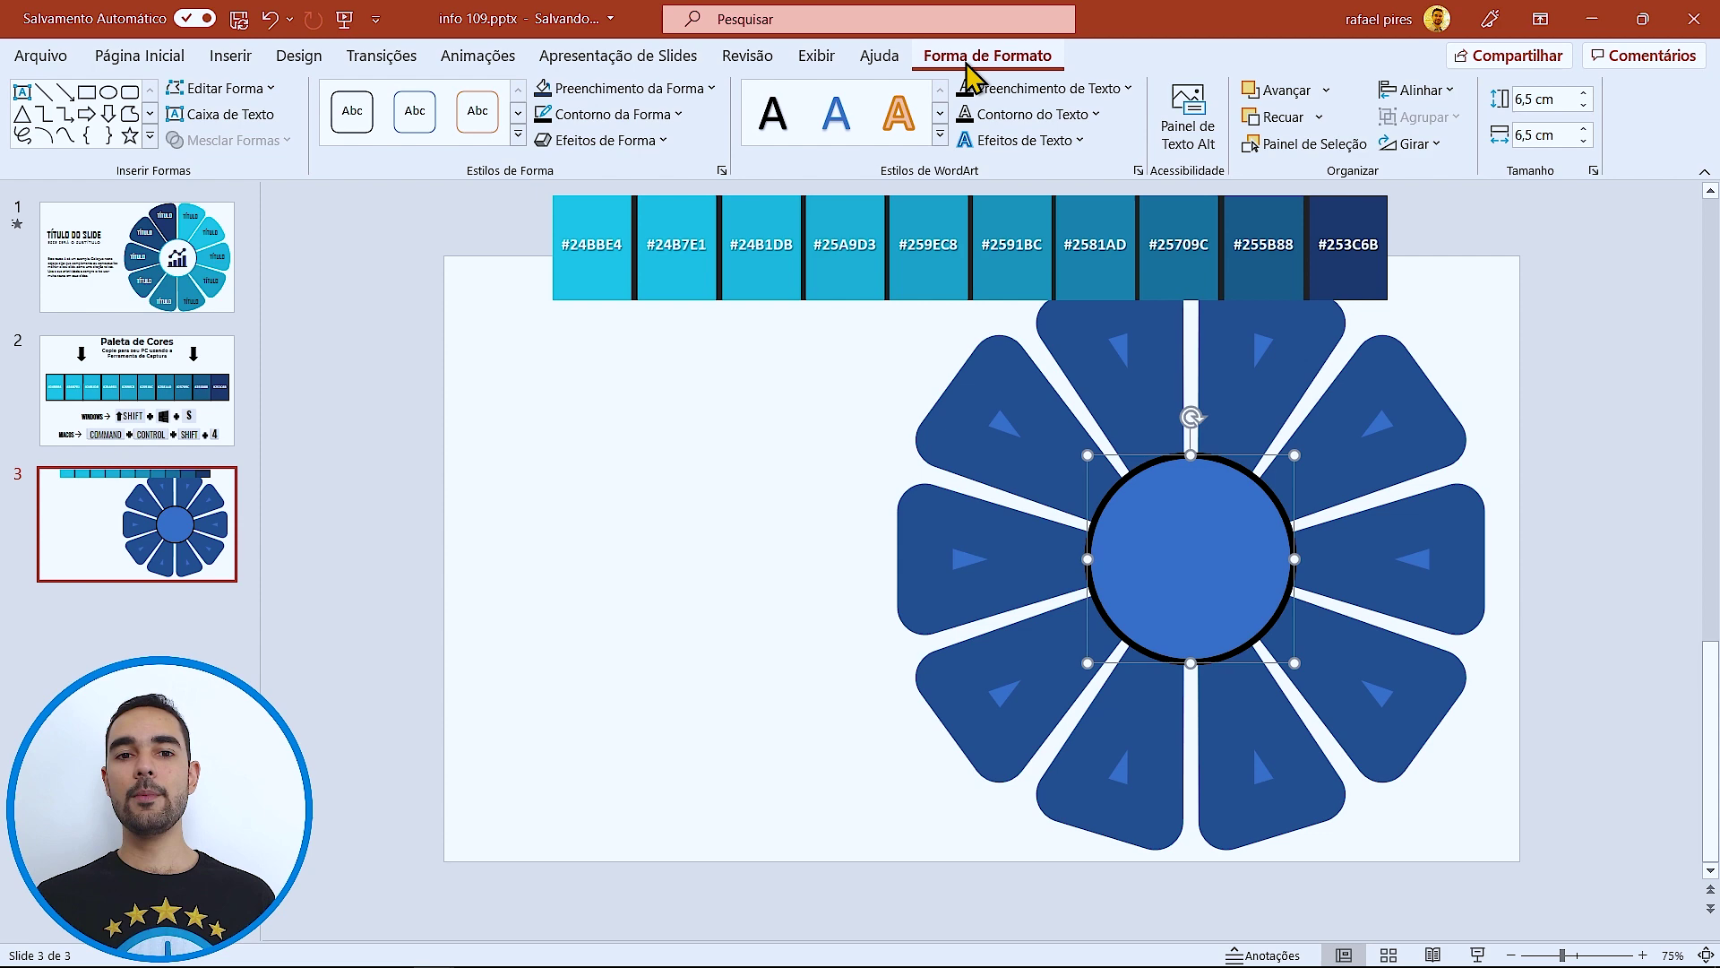
pyautogui.click(668, 88)
pyautogui.click(542, 147)
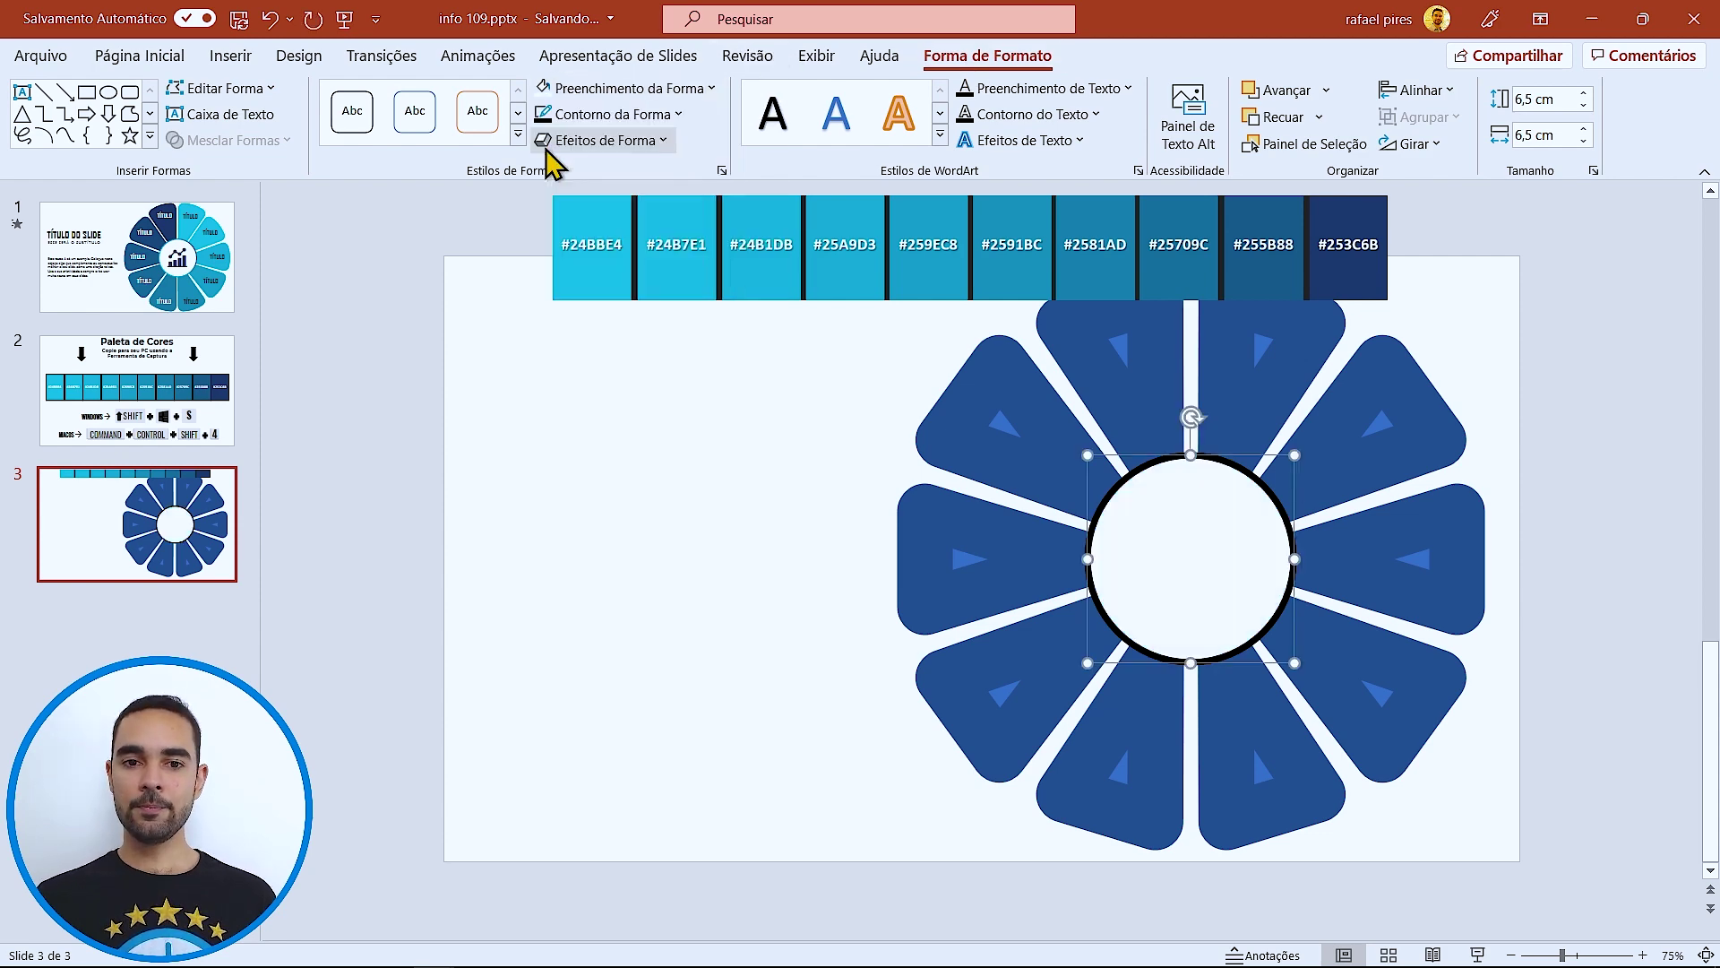
pyautogui.click(721, 171)
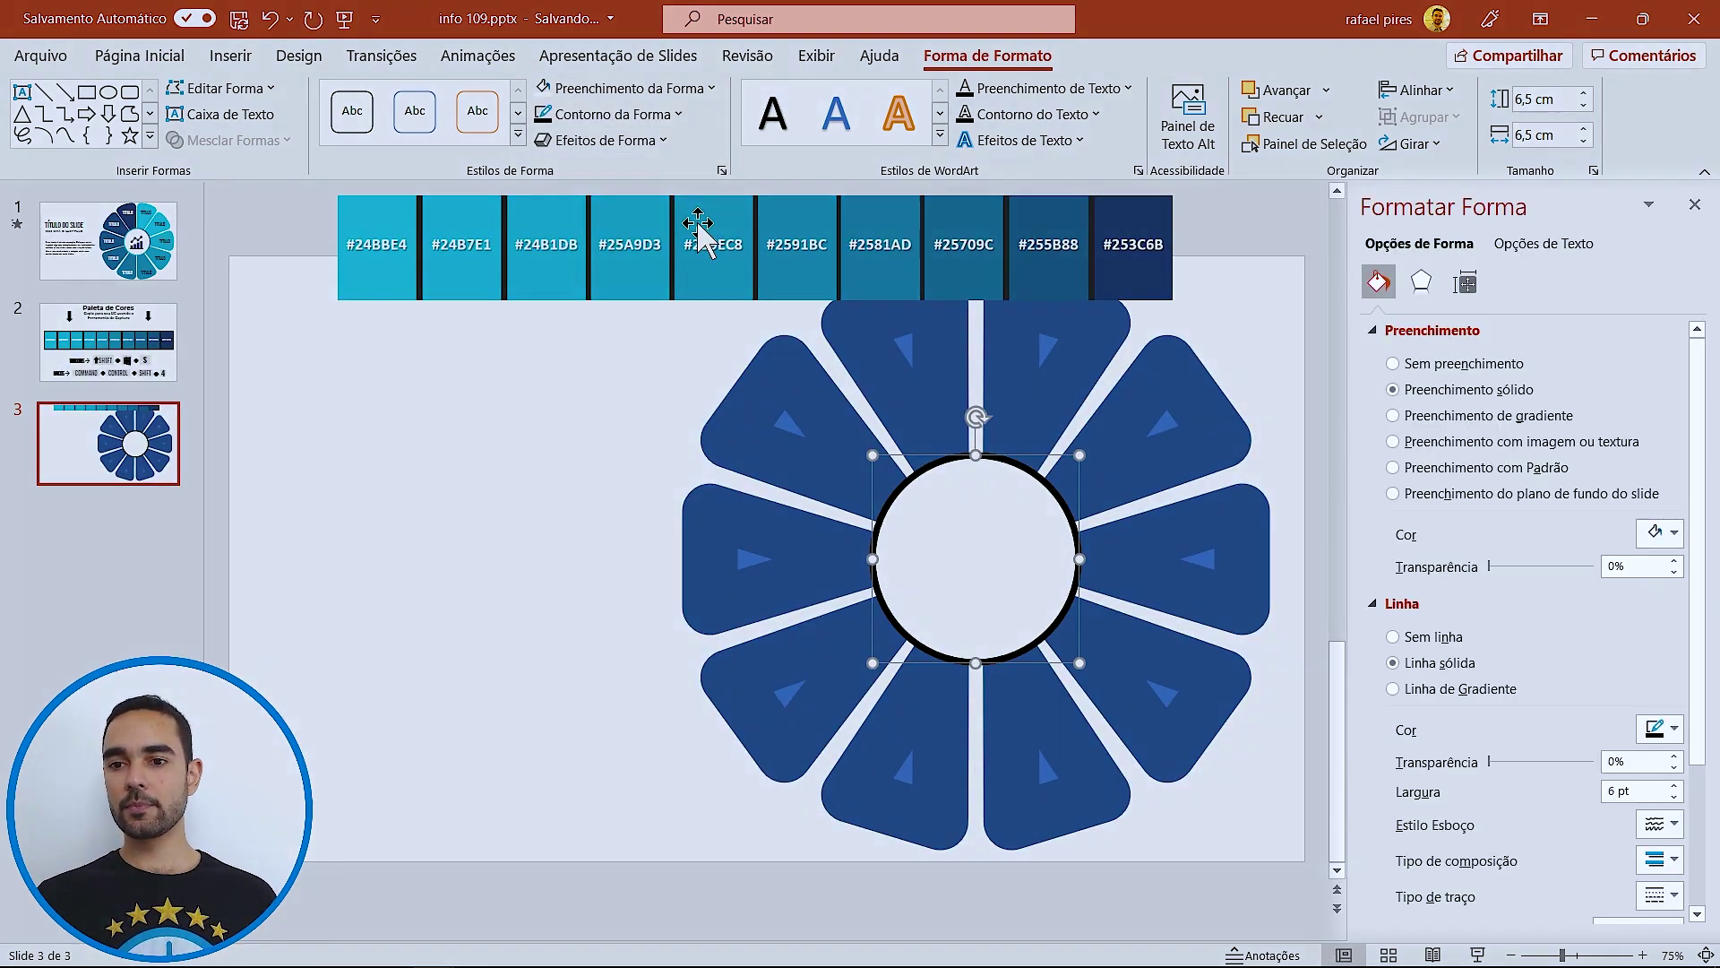
# - Switch the circle outline to a gradient line, drop the extra stops, and colour the first stop #24BBE4
pyautogui.click(1453, 691)
pyautogui.scroll(-3, 1505, 714)
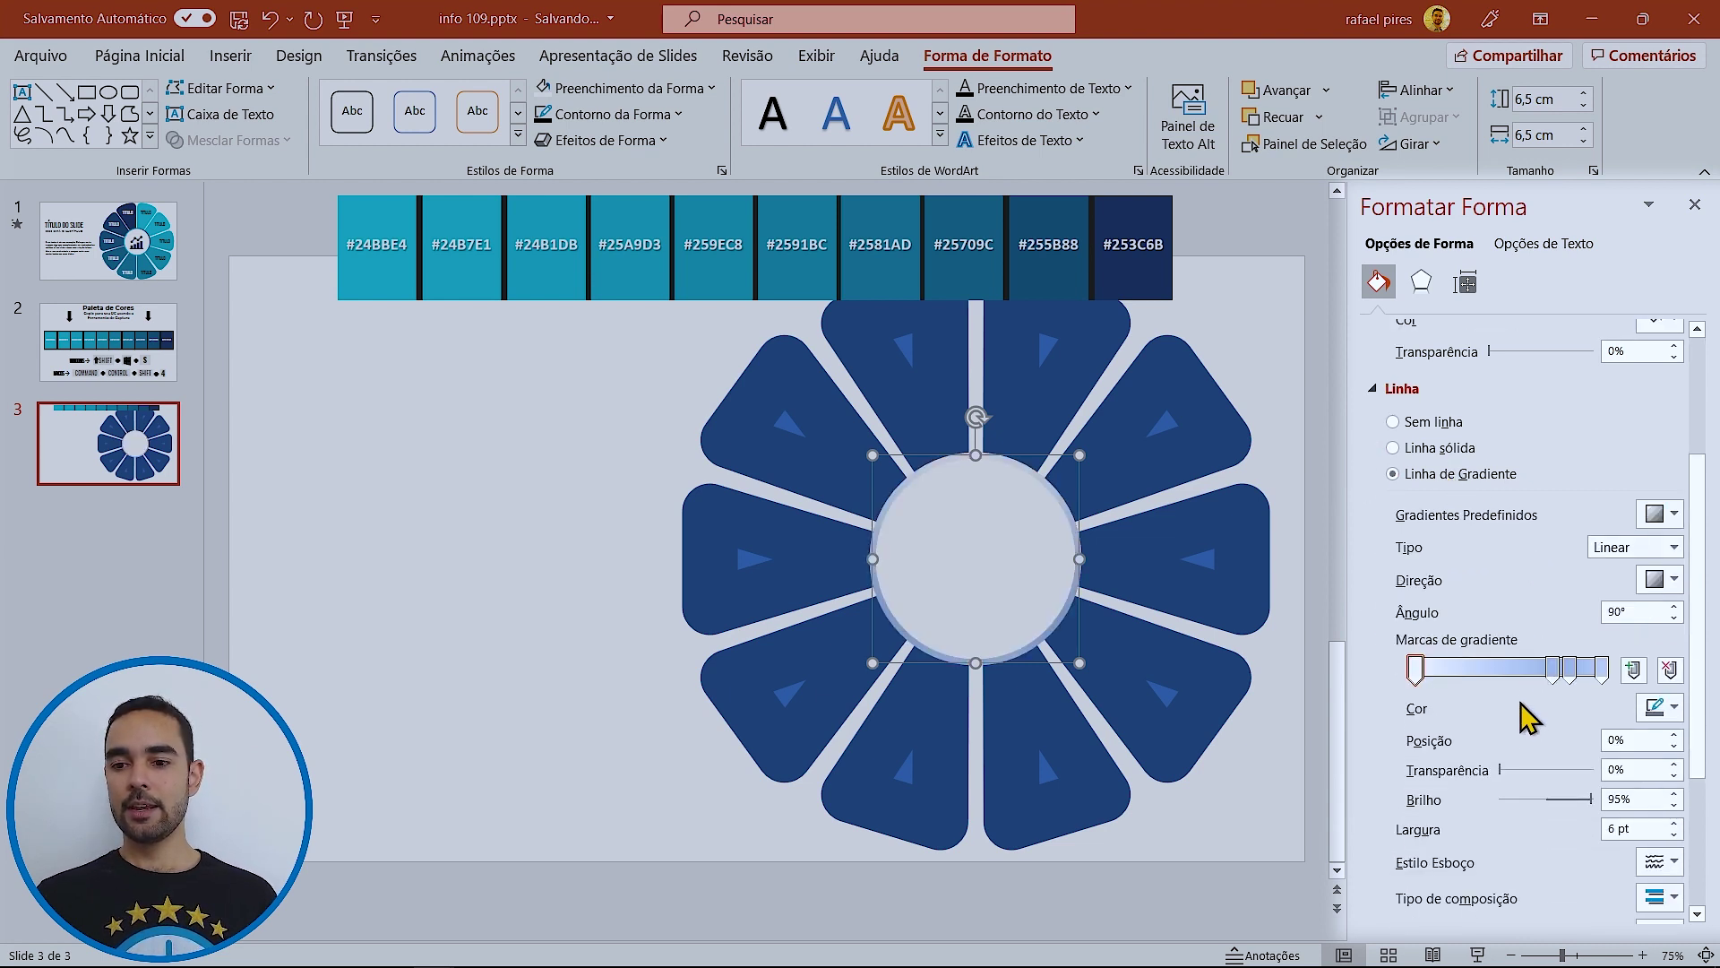
pyautogui.click(1555, 670)
pyautogui.moveTo(1569, 669); pyautogui.dragTo(1568, 690)
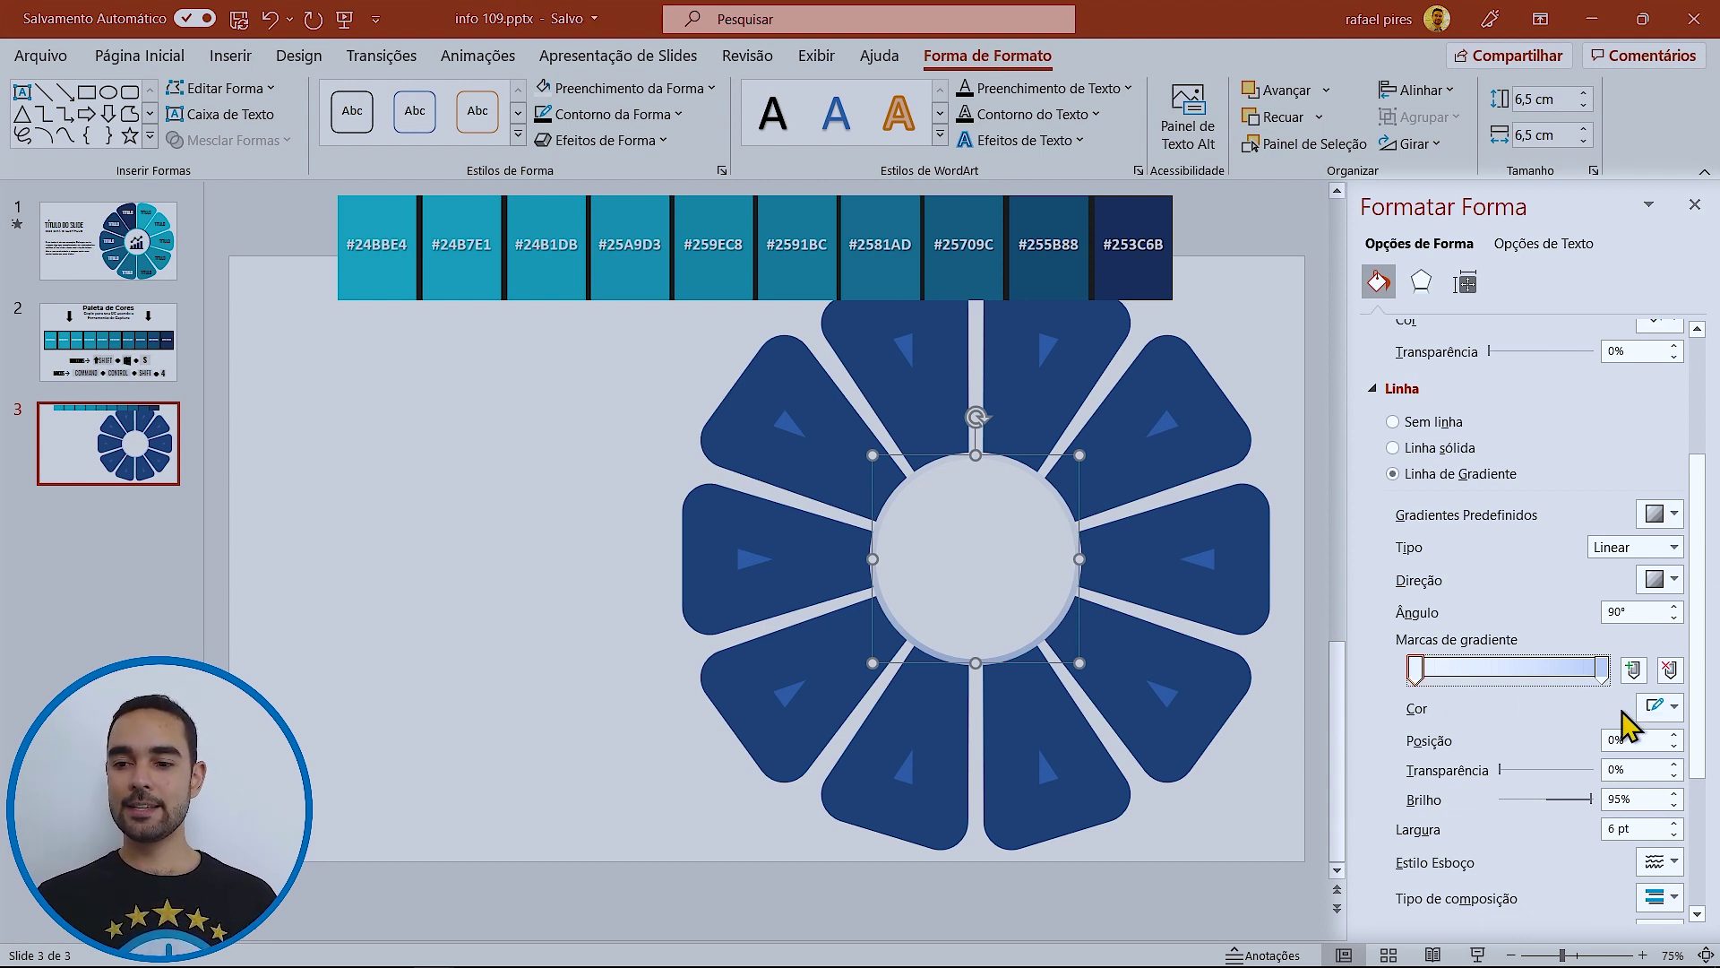
pyautogui.click(1659, 706)
pyautogui.click(1659, 706)
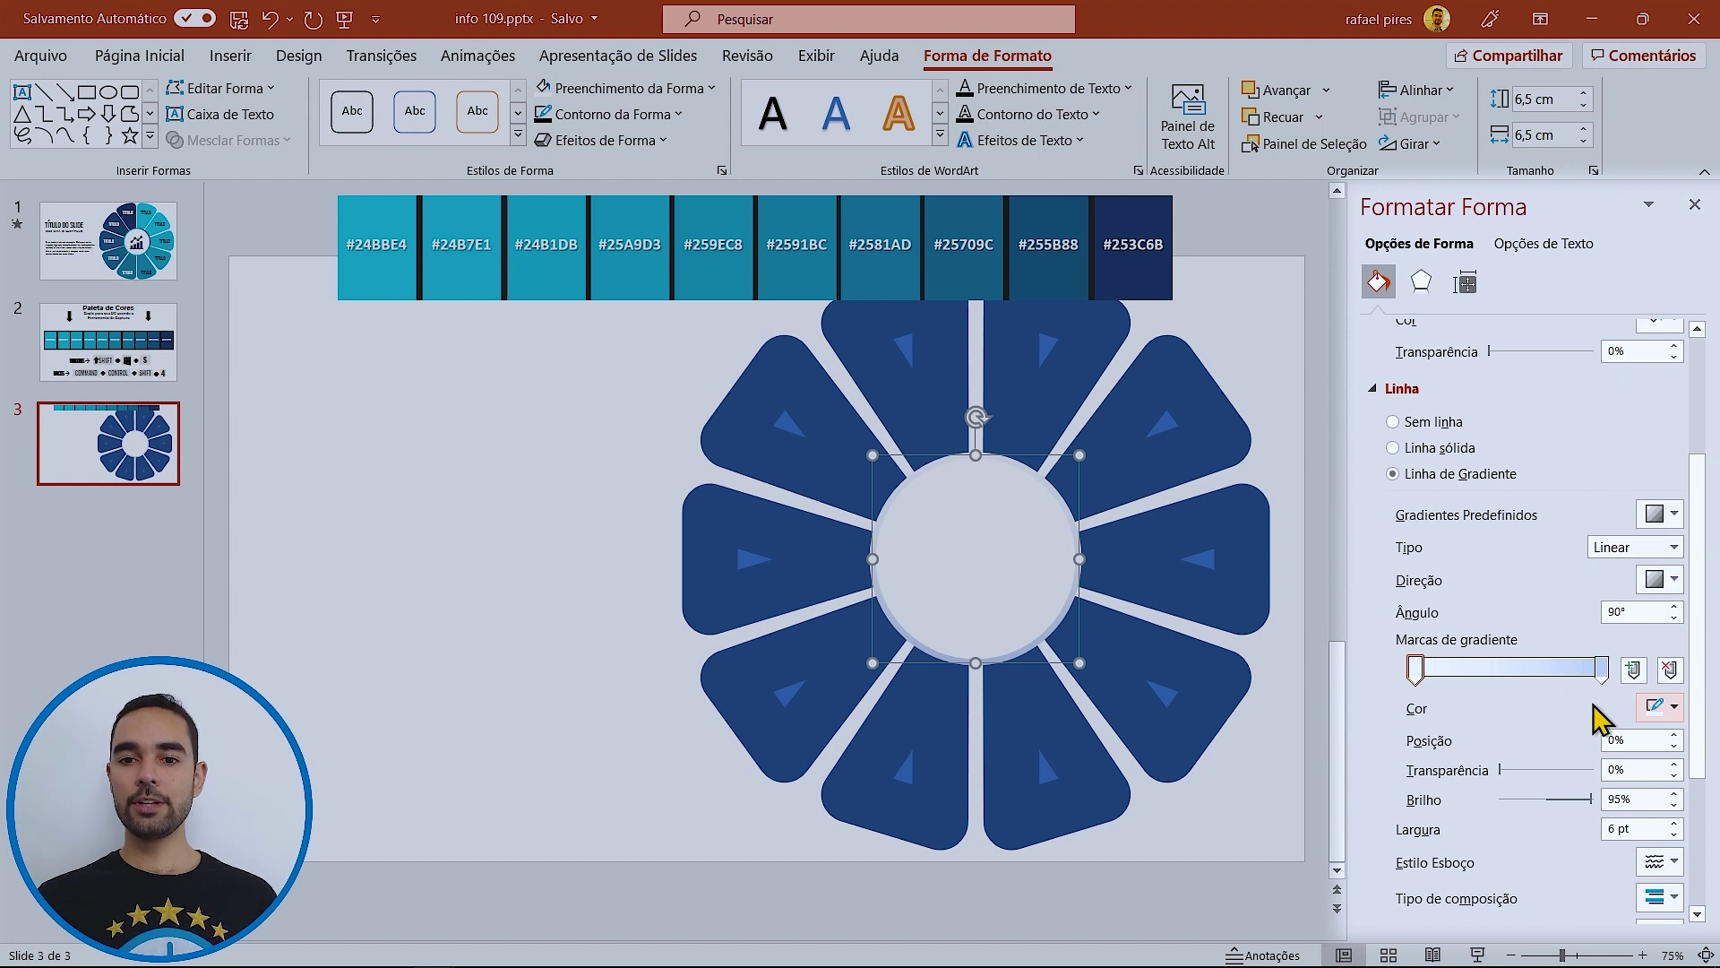
pyautogui.click(360, 278)
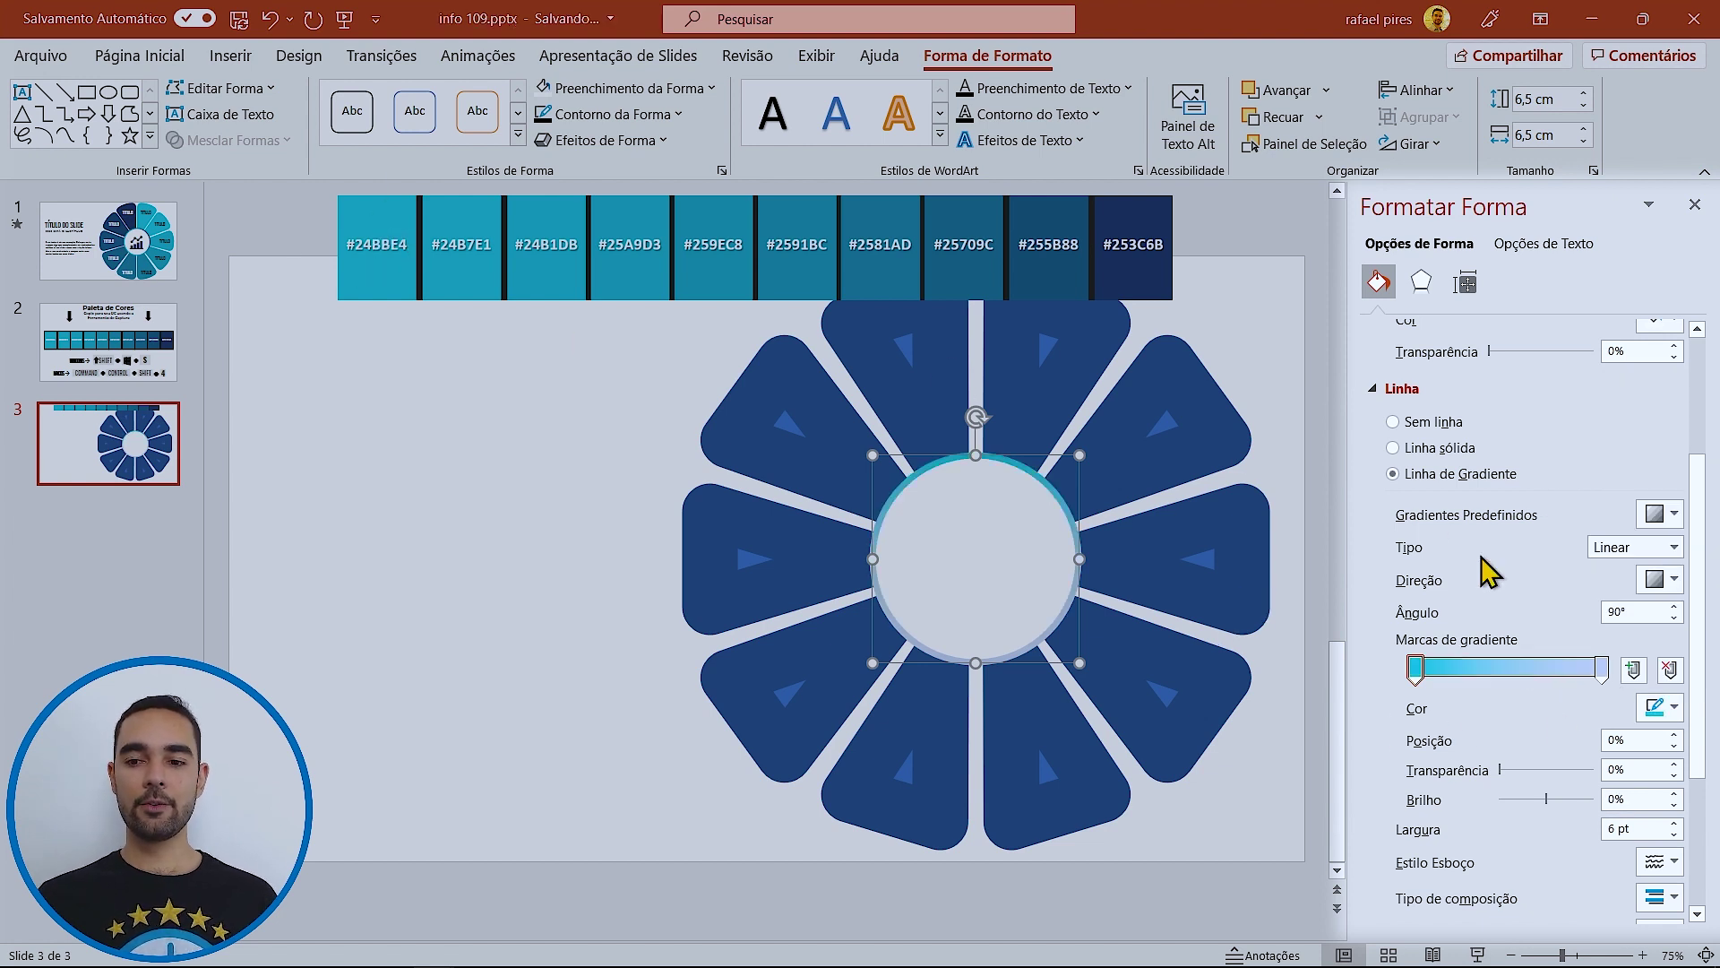
# - Colour the right gradient stop #253C6B and confirm its hex value
pyautogui.click(1601, 668)
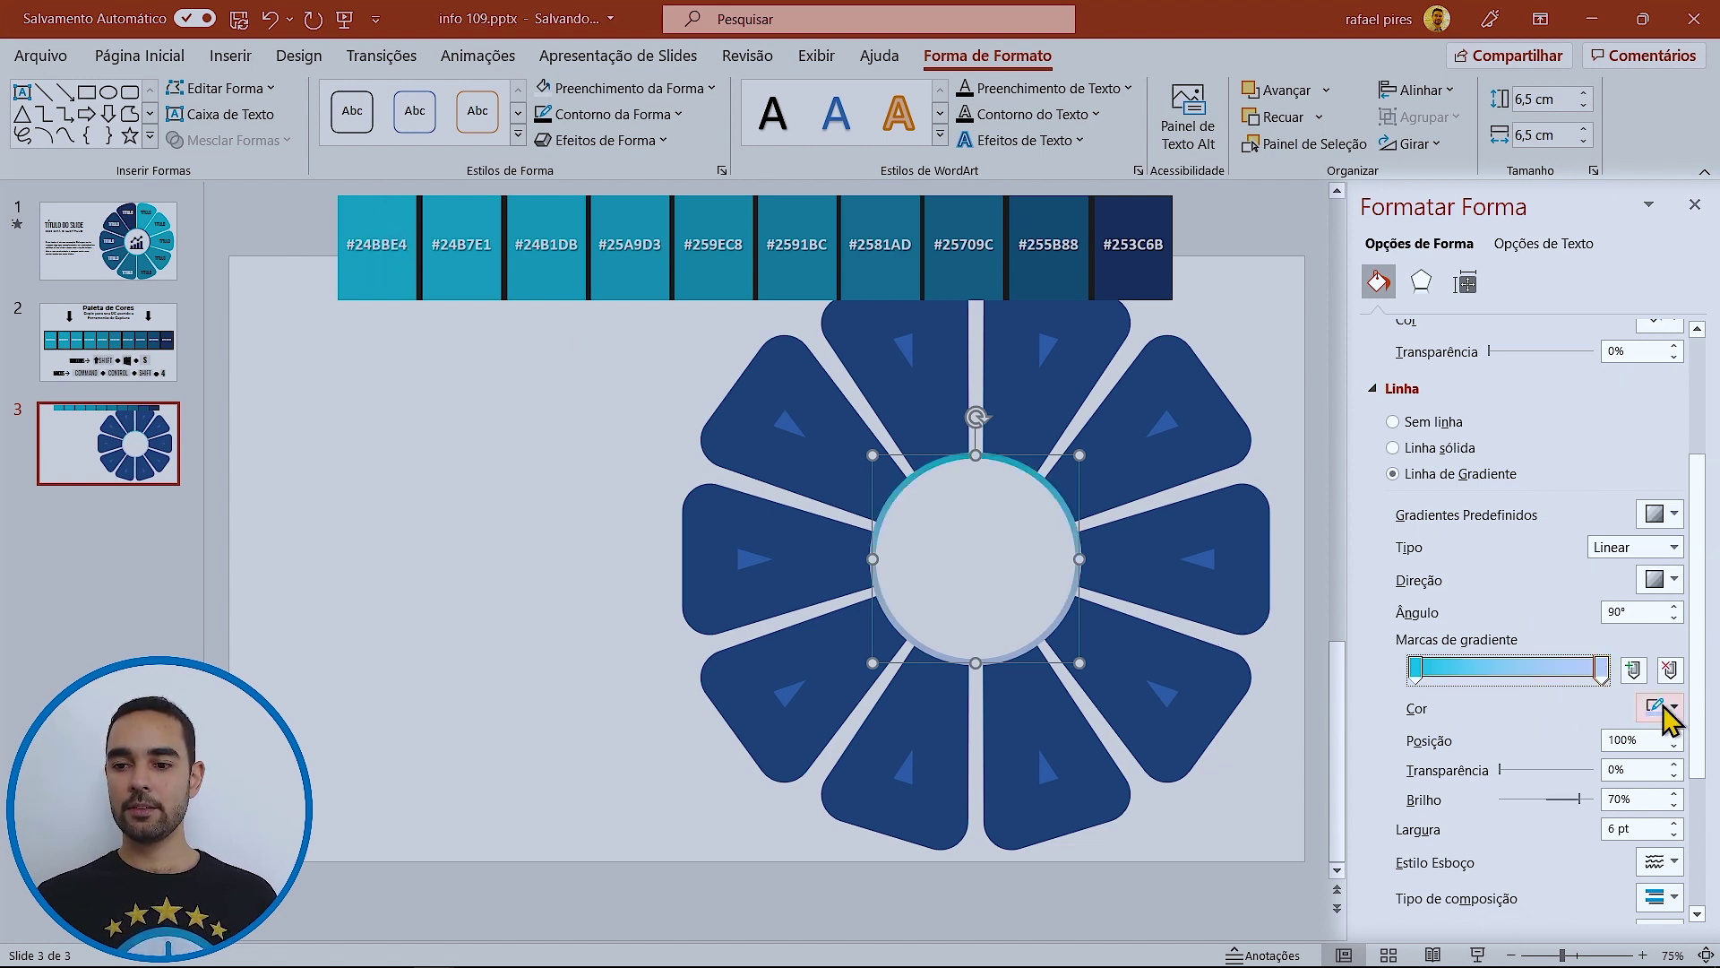
pyautogui.click(1660, 706)
pyautogui.click(1613, 692)
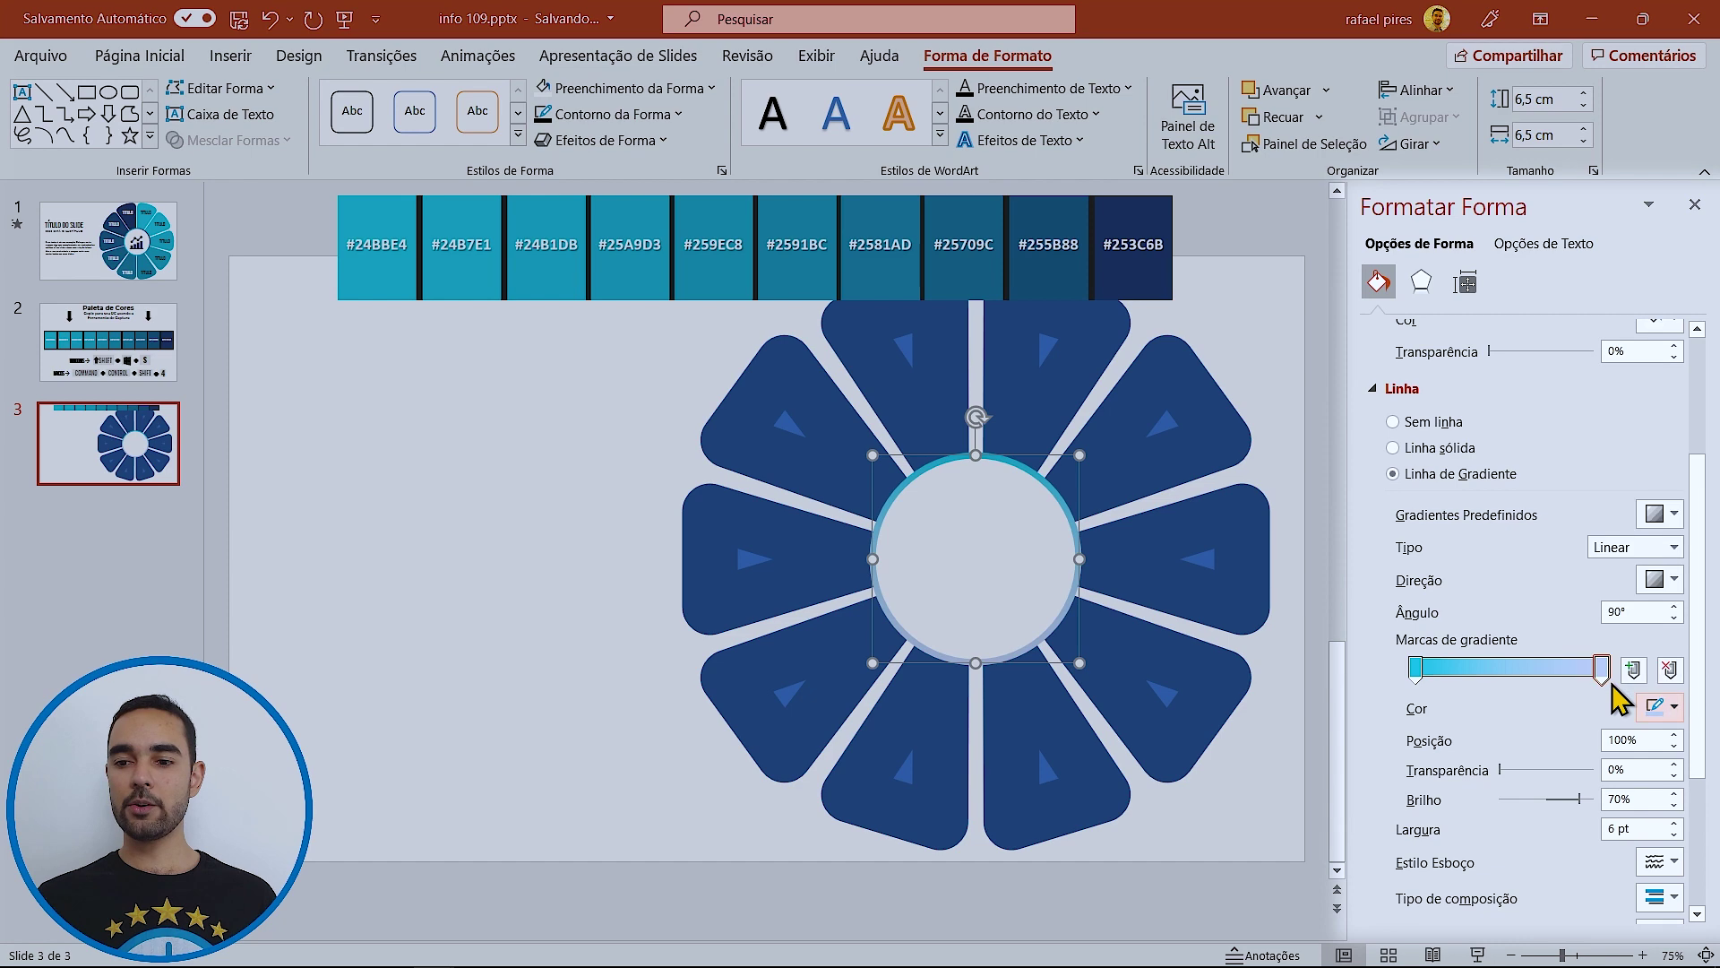
pyautogui.click(1143, 203)
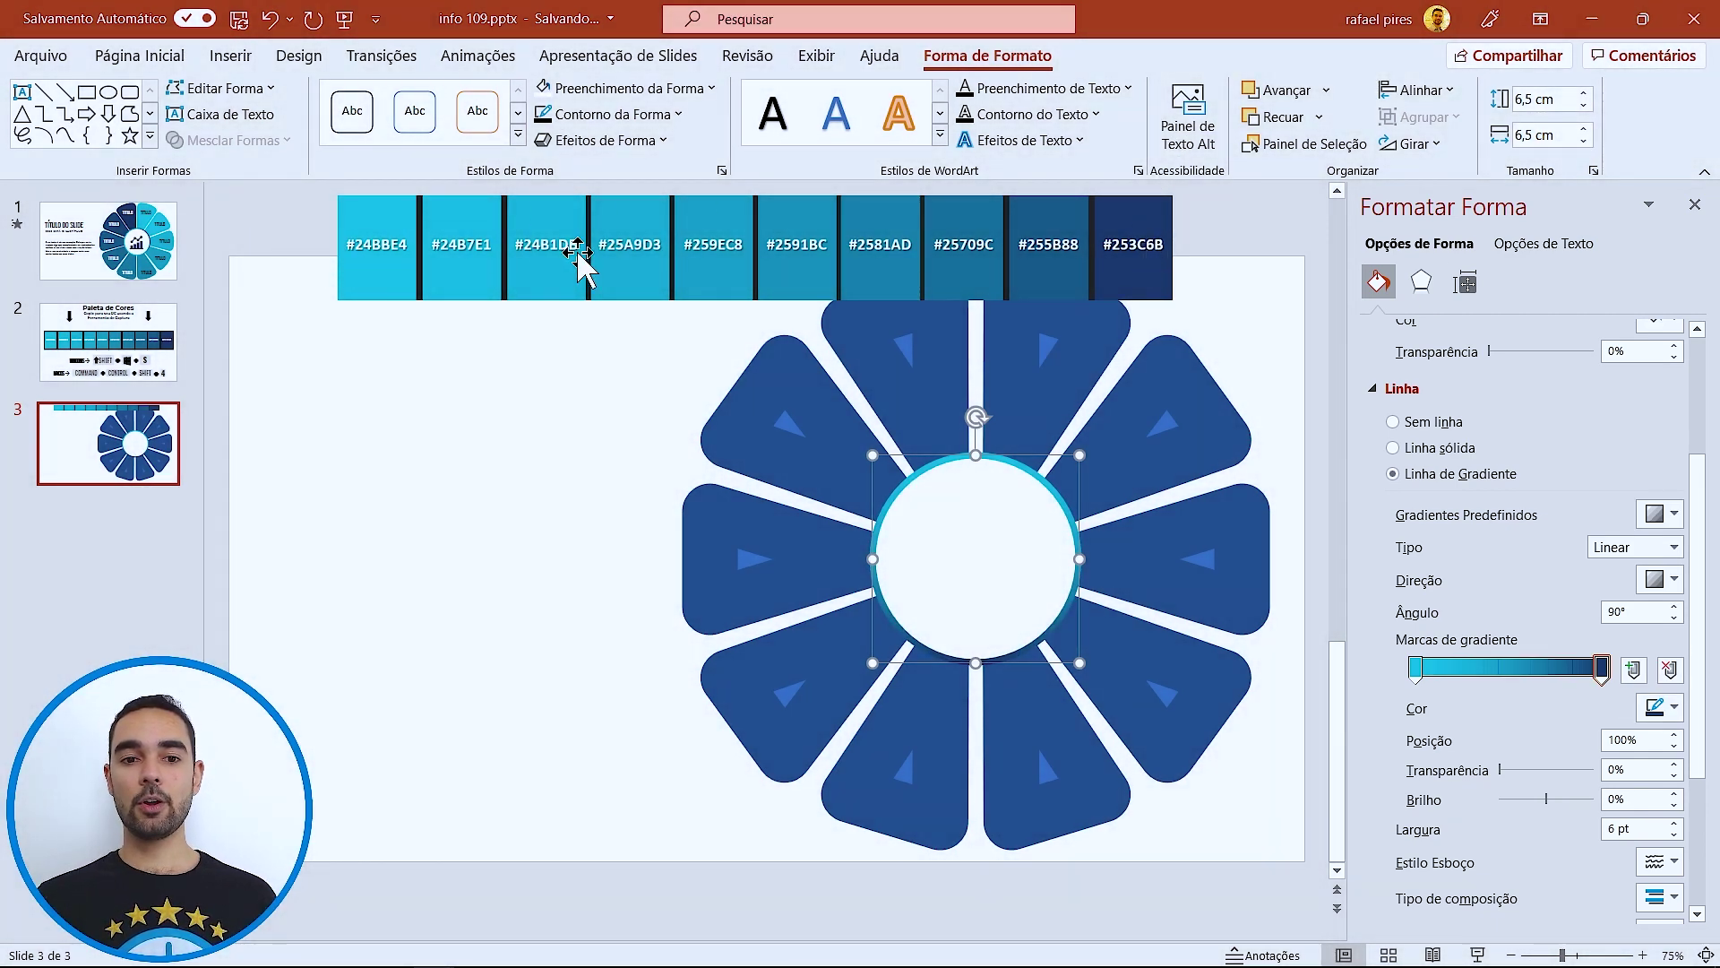
pyautogui.click(1664, 710)
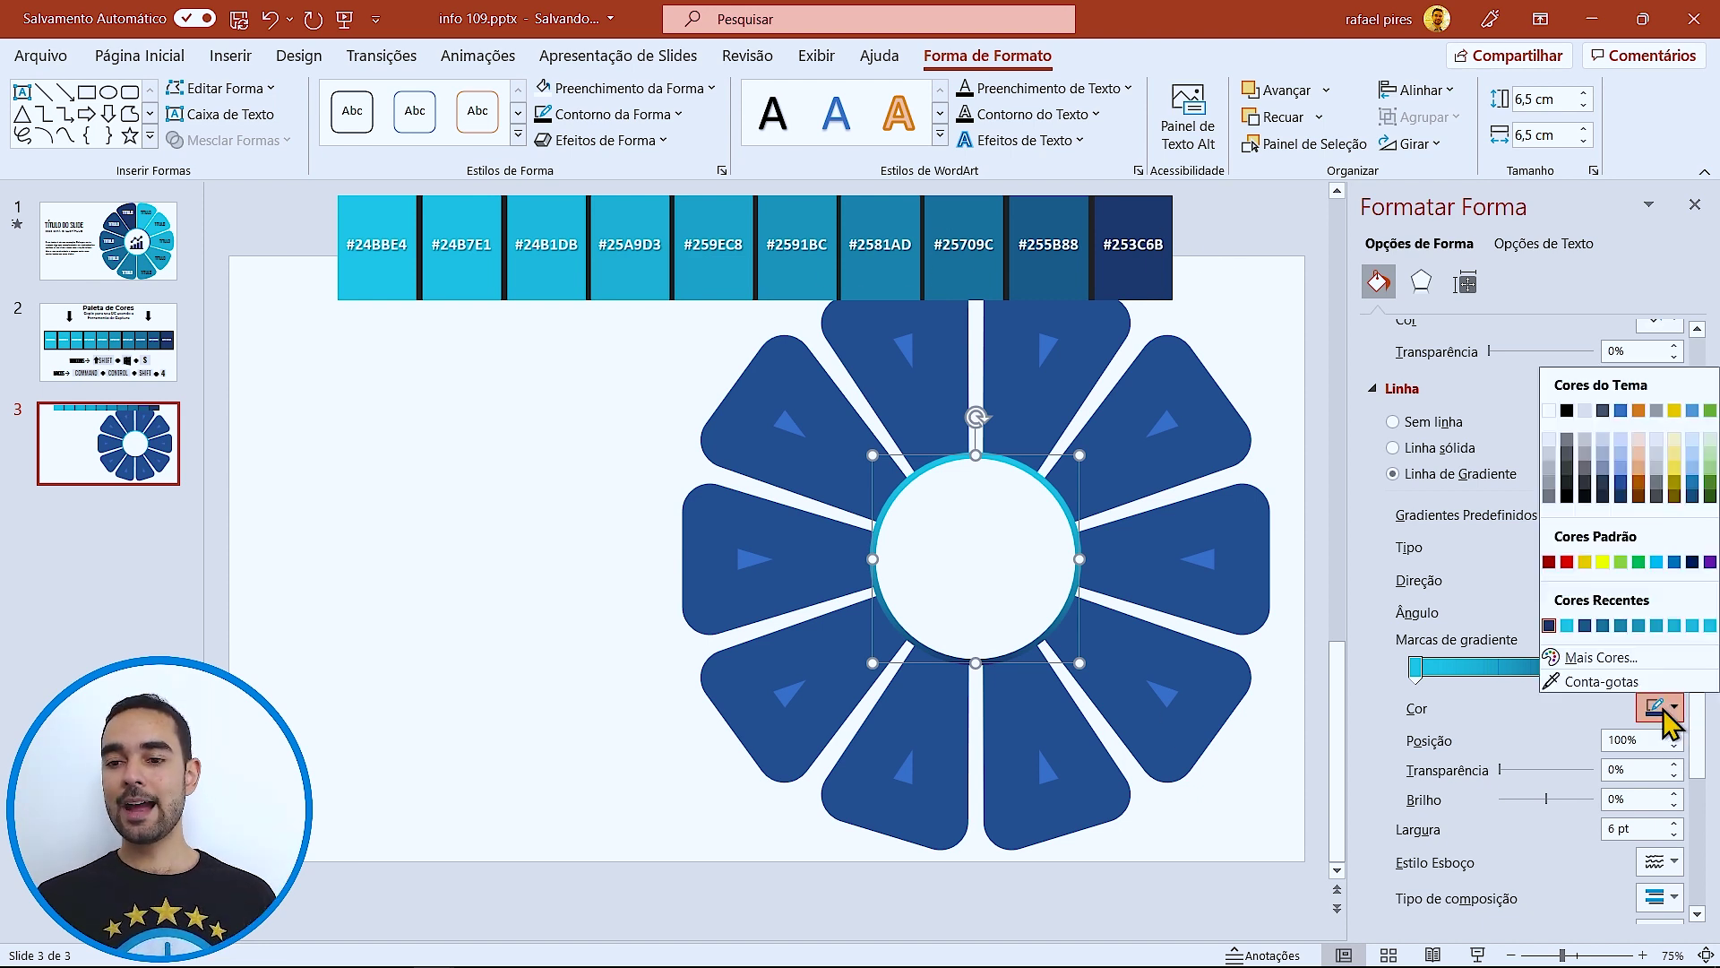
pyautogui.click(1601, 659)
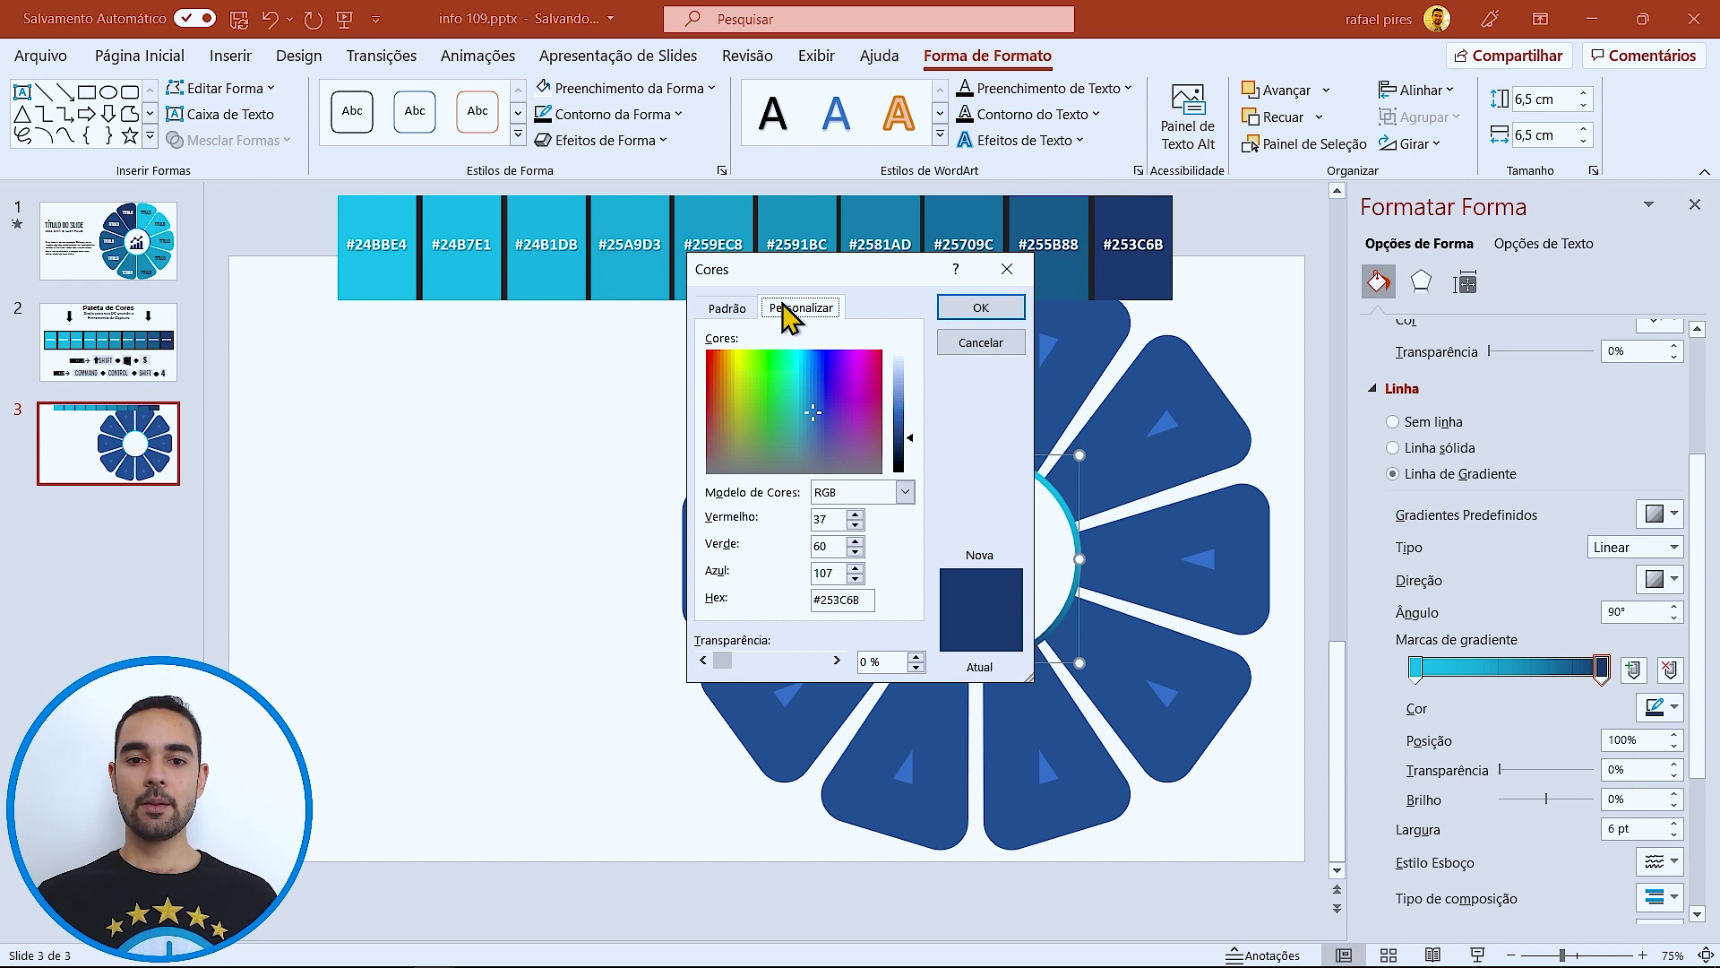
pyautogui.moveTo(866, 602); pyautogui.dragTo(822, 602)
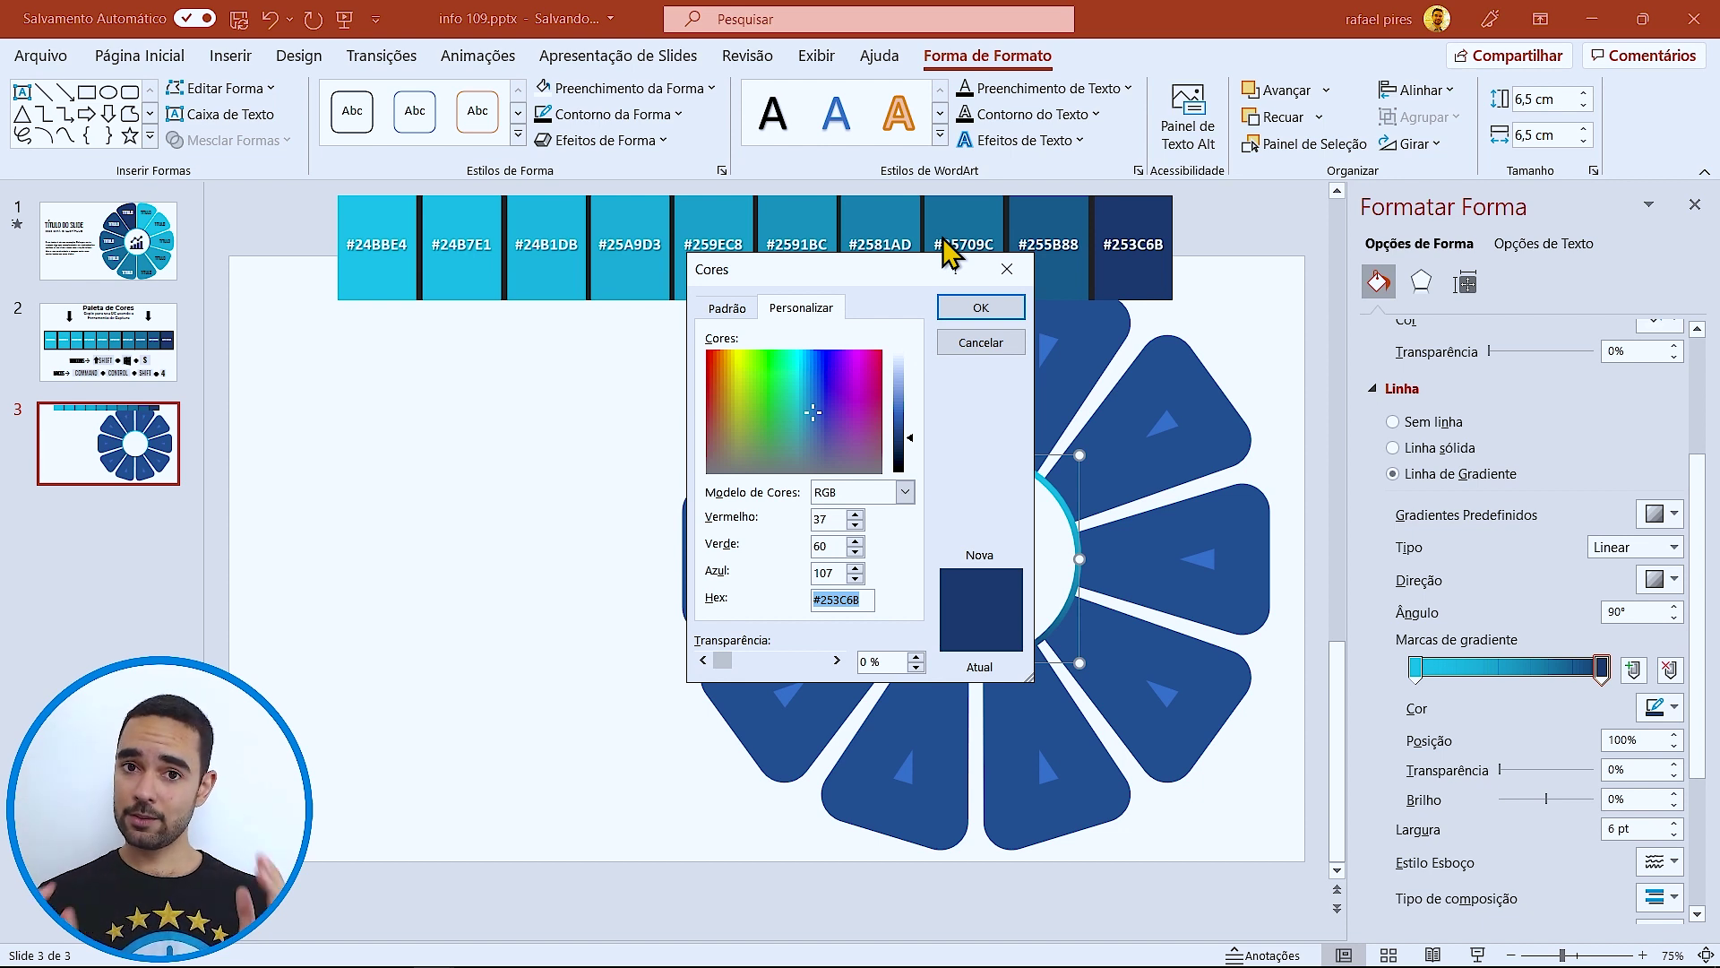
pyautogui.click(965, 310)
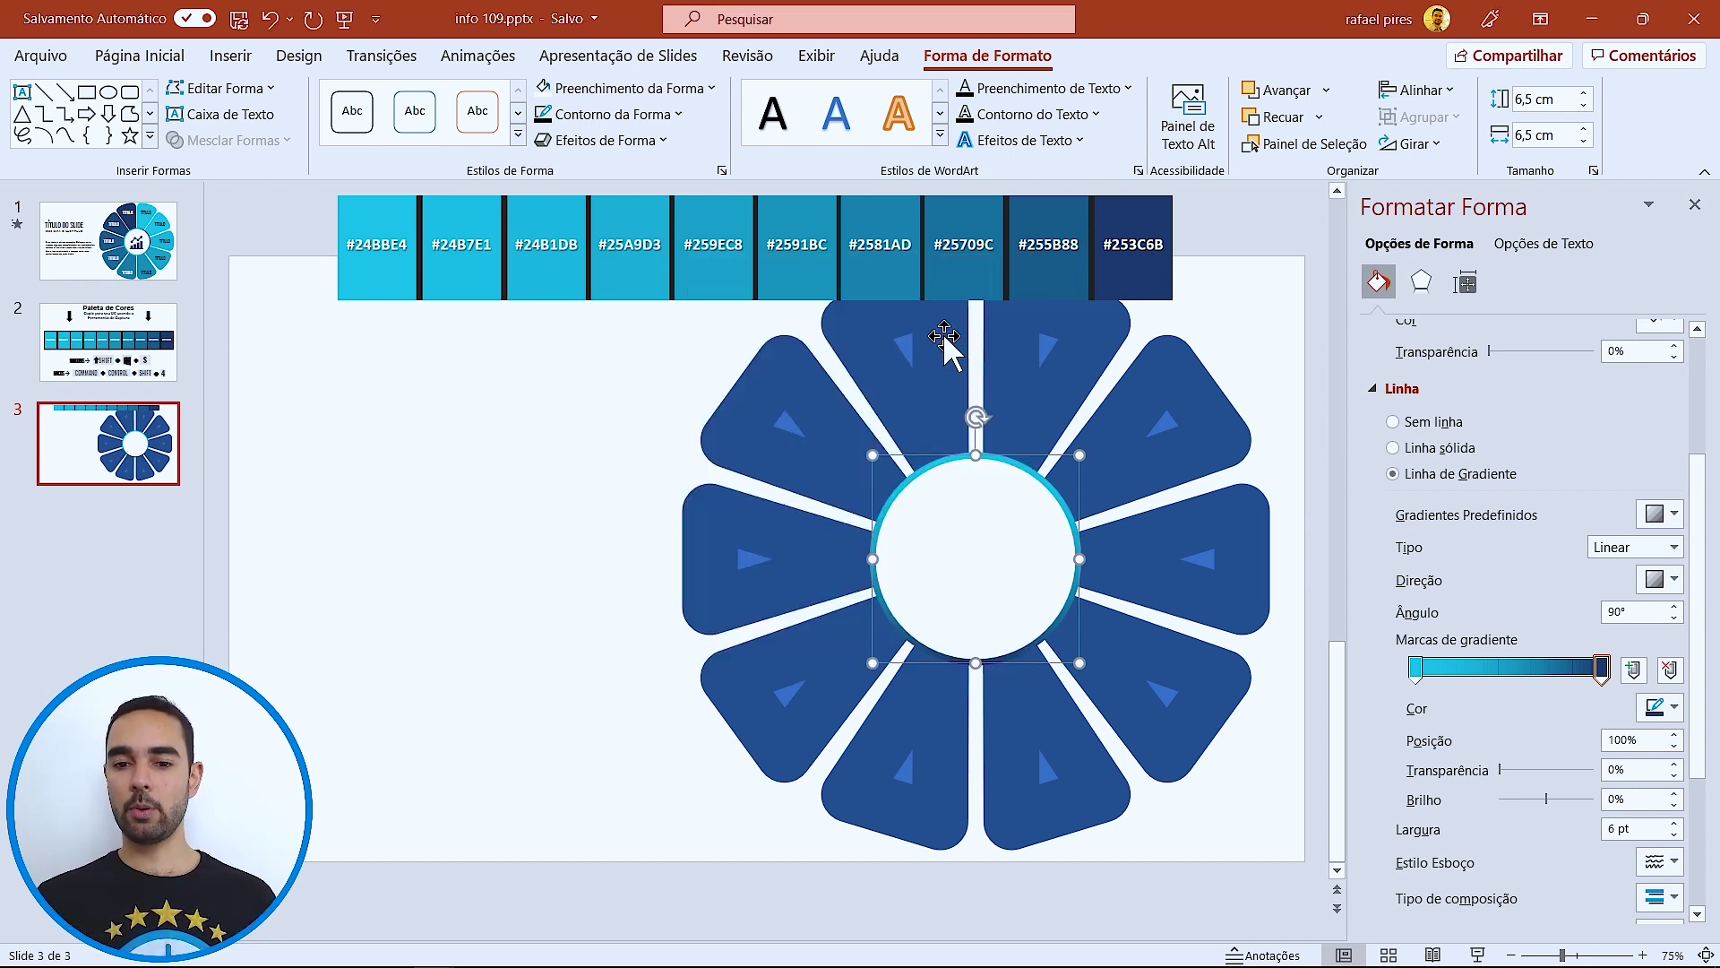
# - Set the outline gradient angle to 280° and select the top-right petal
pyautogui.click(1673, 607)
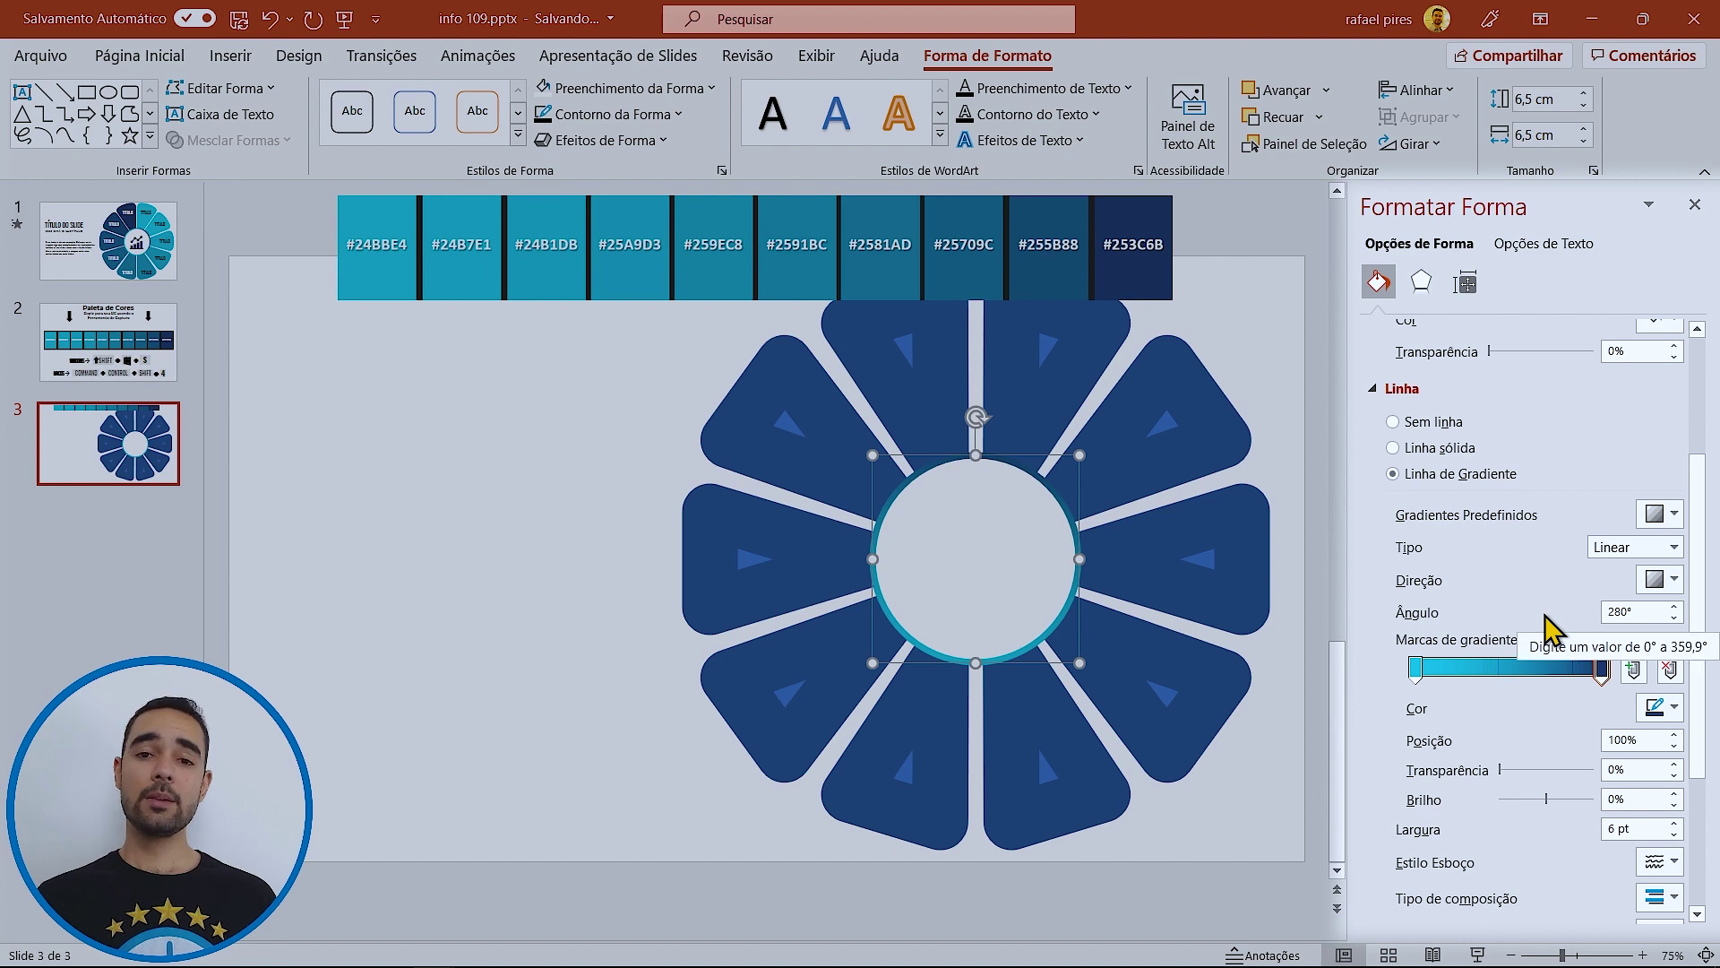
pyautogui.doubleClick(1631, 612)
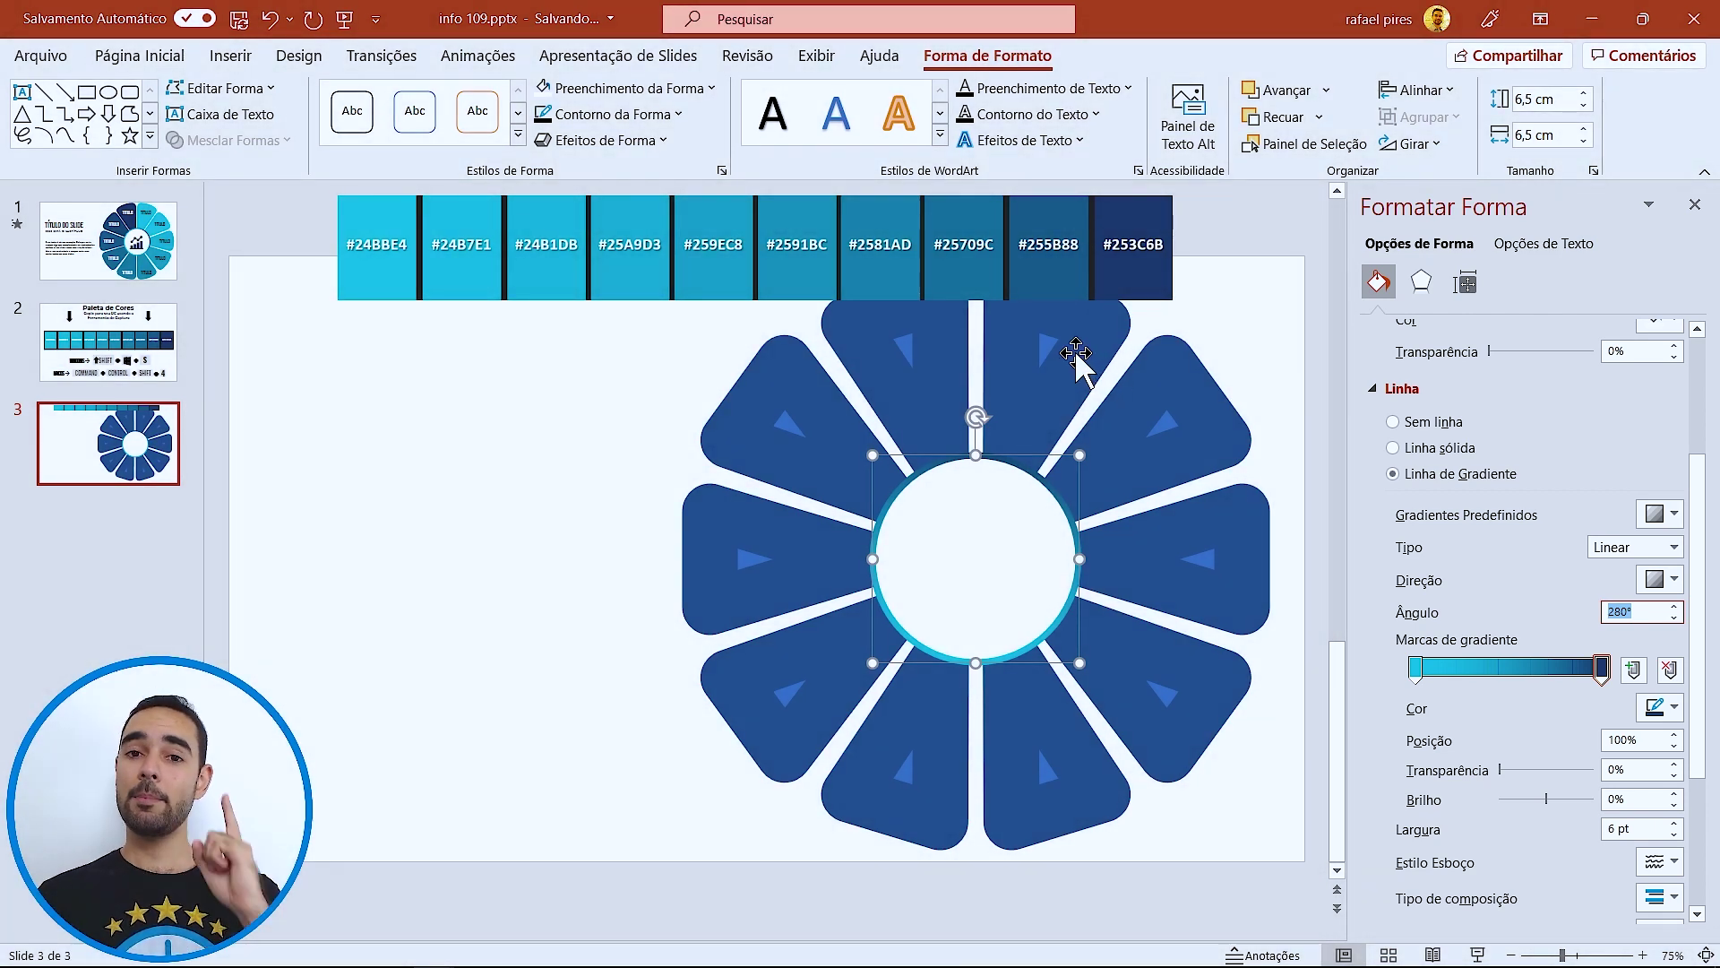
pyautogui.click(1104, 349)
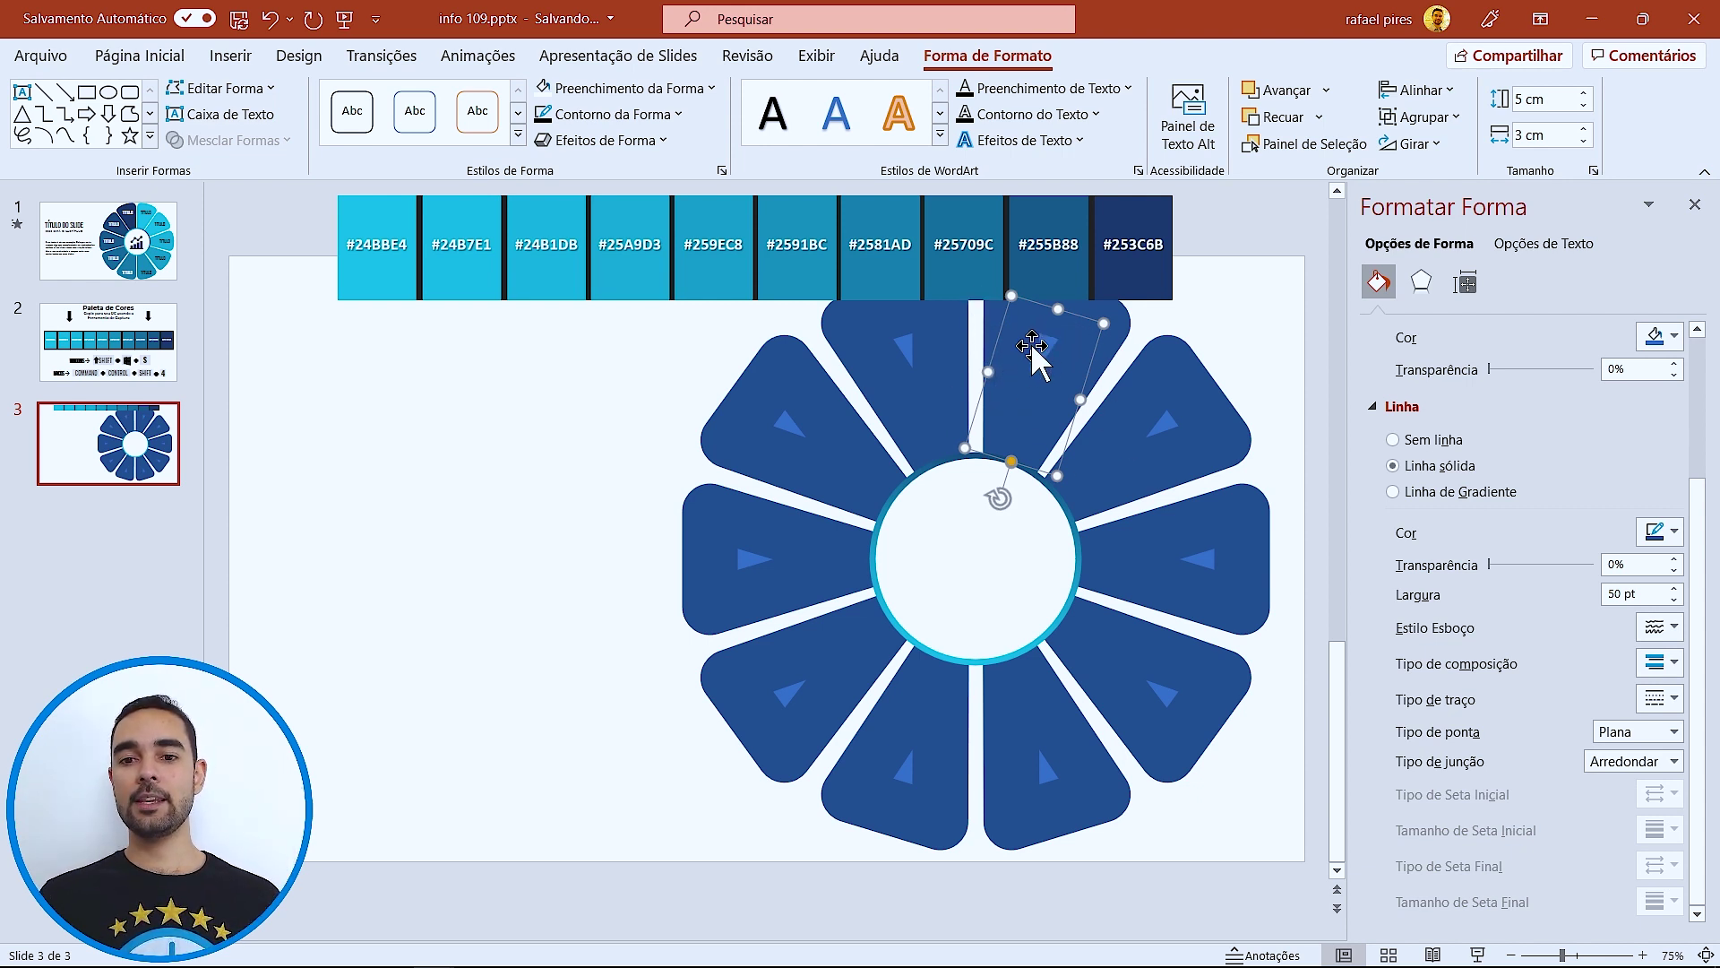
# - Fill the upper-right petal with palette cyan and give its outline the #24BBE4 swatch
pyautogui.click(1199, 442)
pyautogui.click(1223, 549)
pyautogui.click(1192, 684)
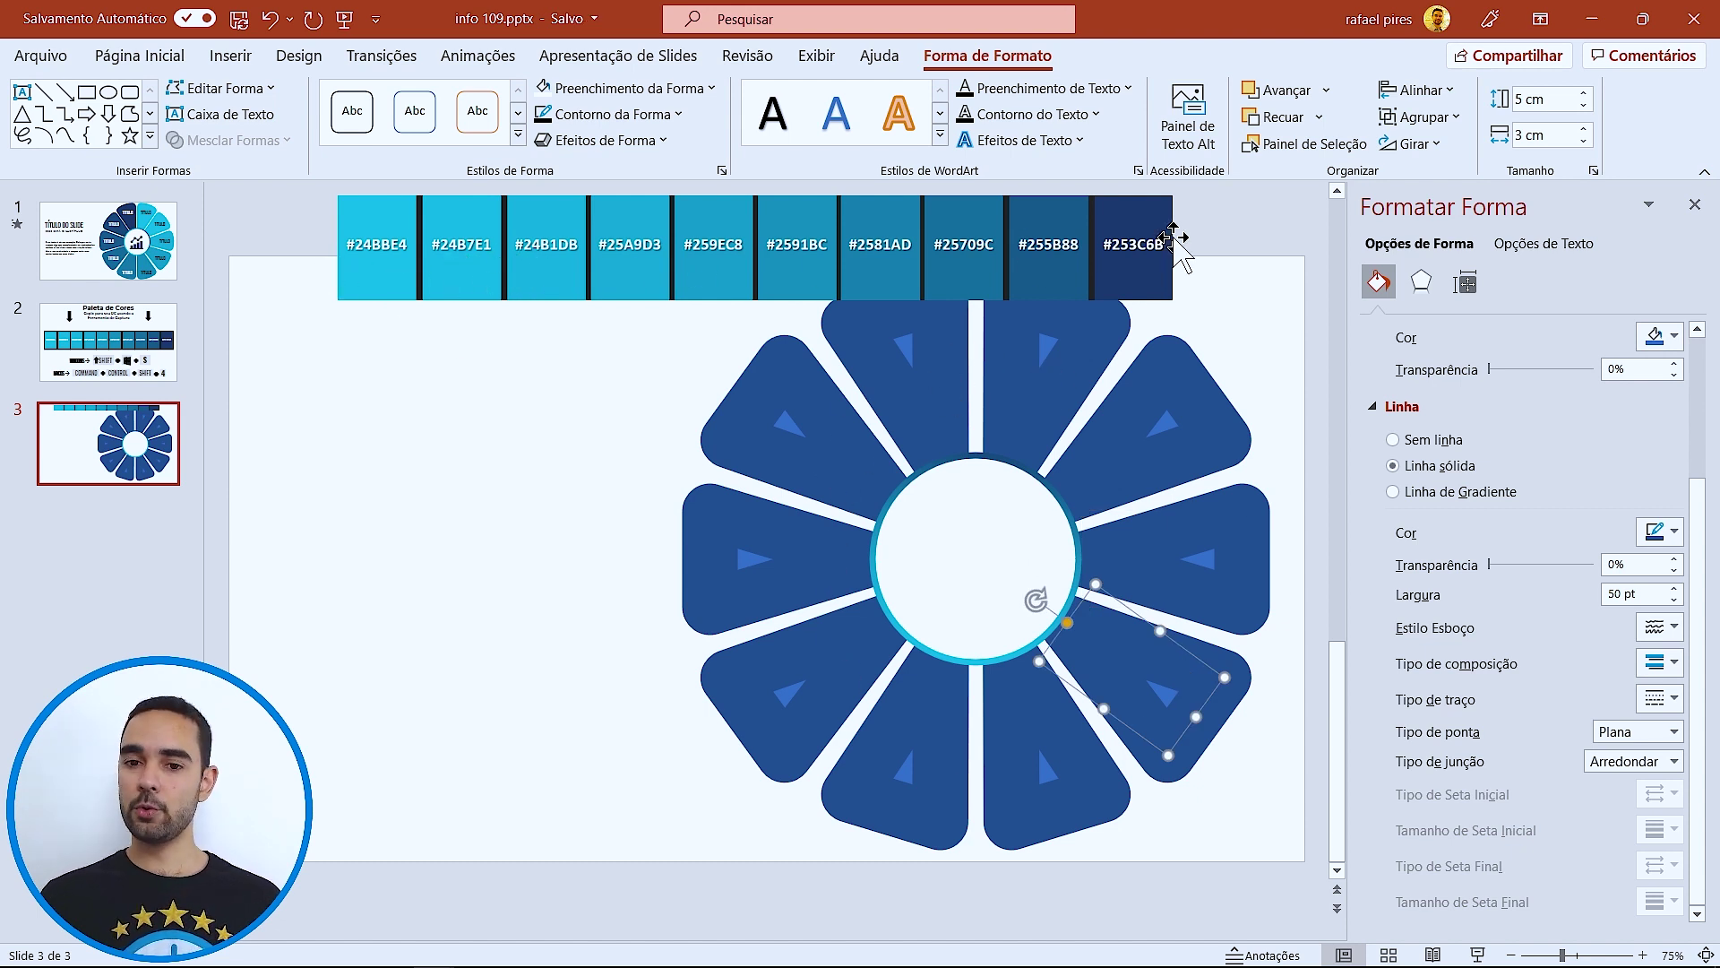
pyautogui.click(1039, 403)
pyautogui.scroll(1, 1541, 414)
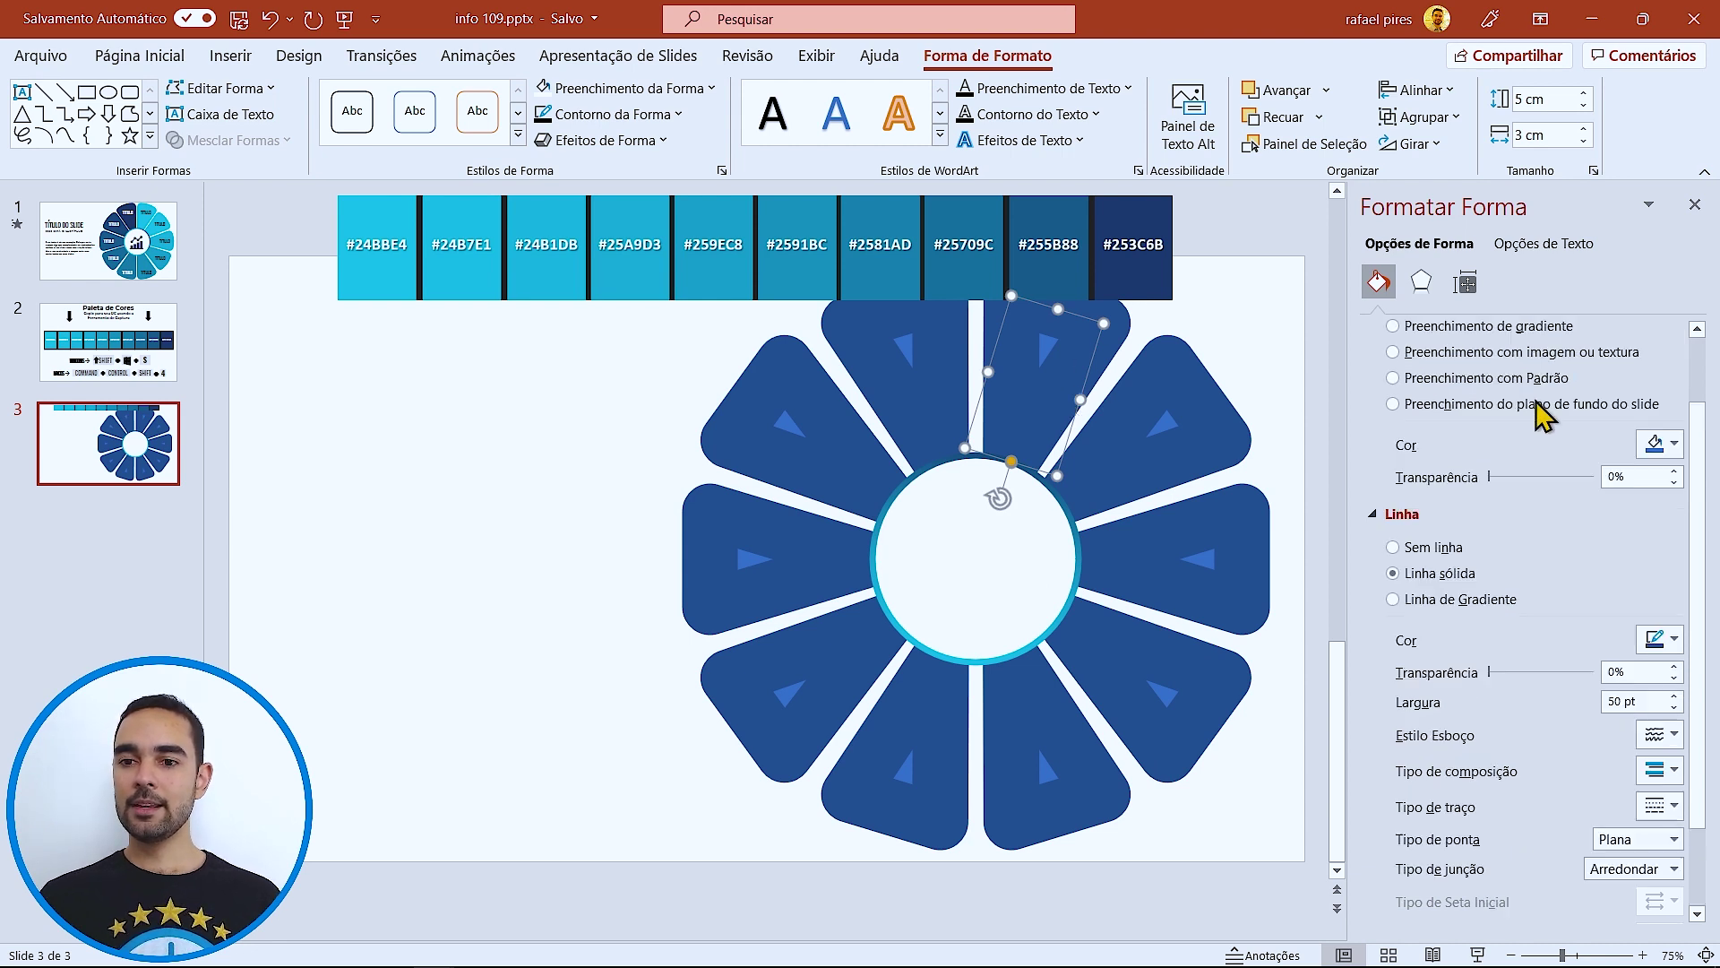
pyautogui.scroll(2, 1539, 414)
pyautogui.click(1664, 536)
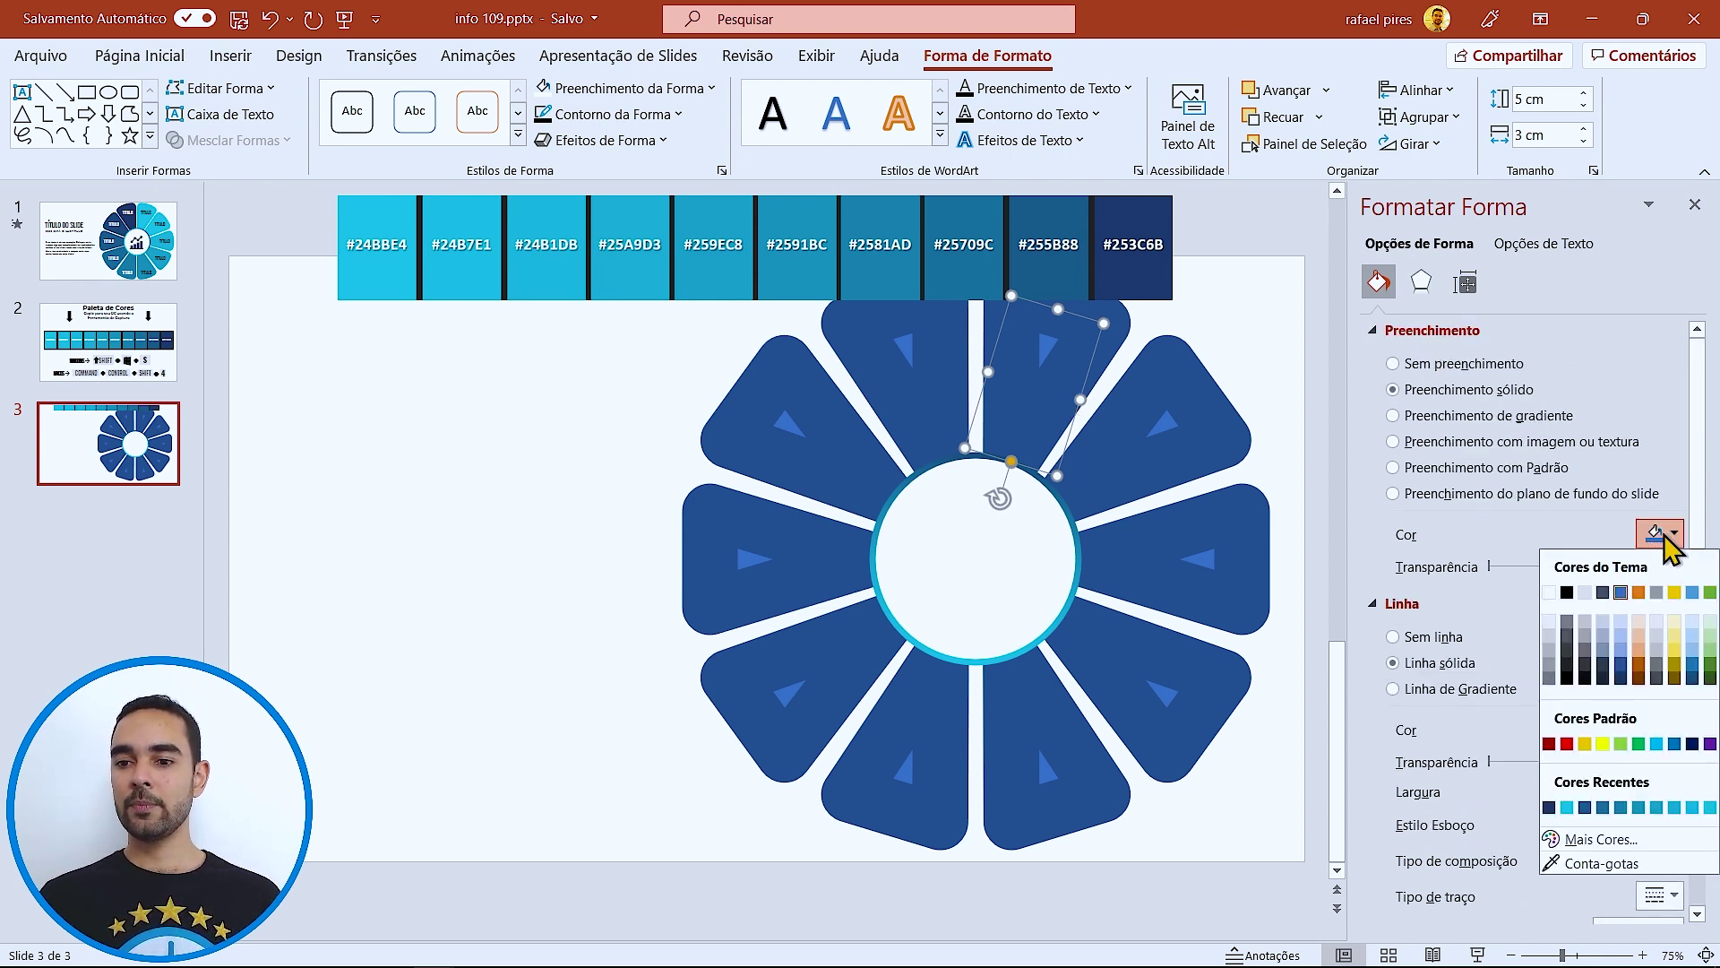
pyautogui.click(1599, 863)
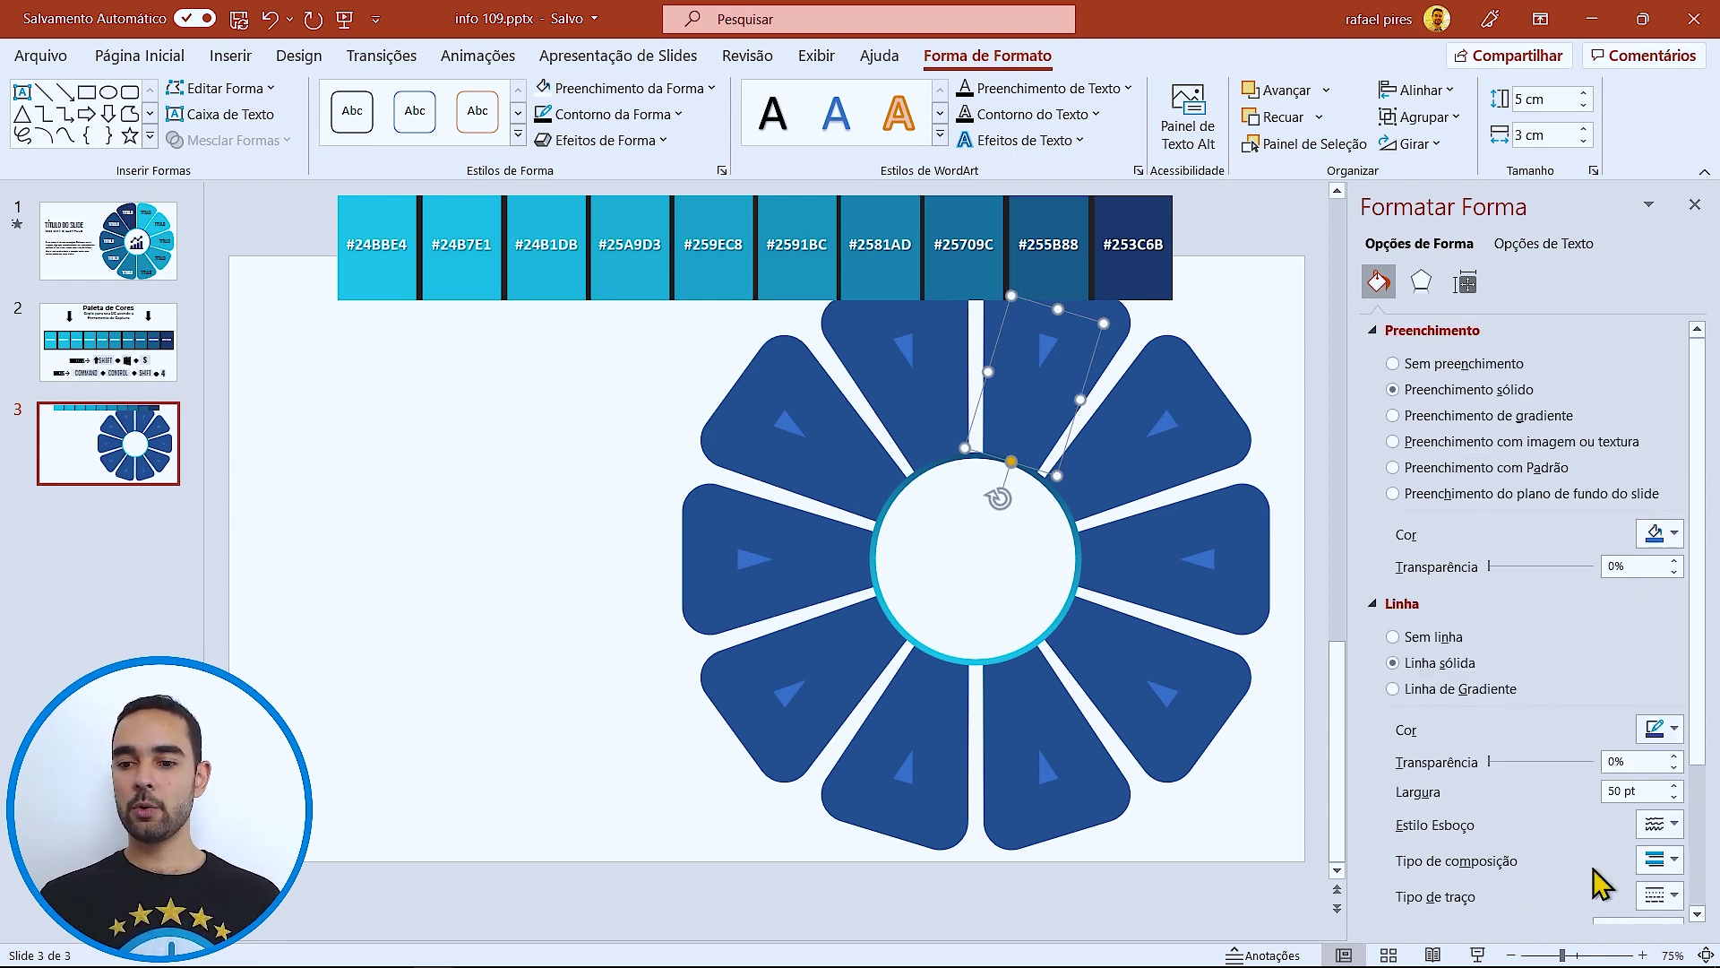
pyautogui.click(370, 269)
pyautogui.click(1662, 727)
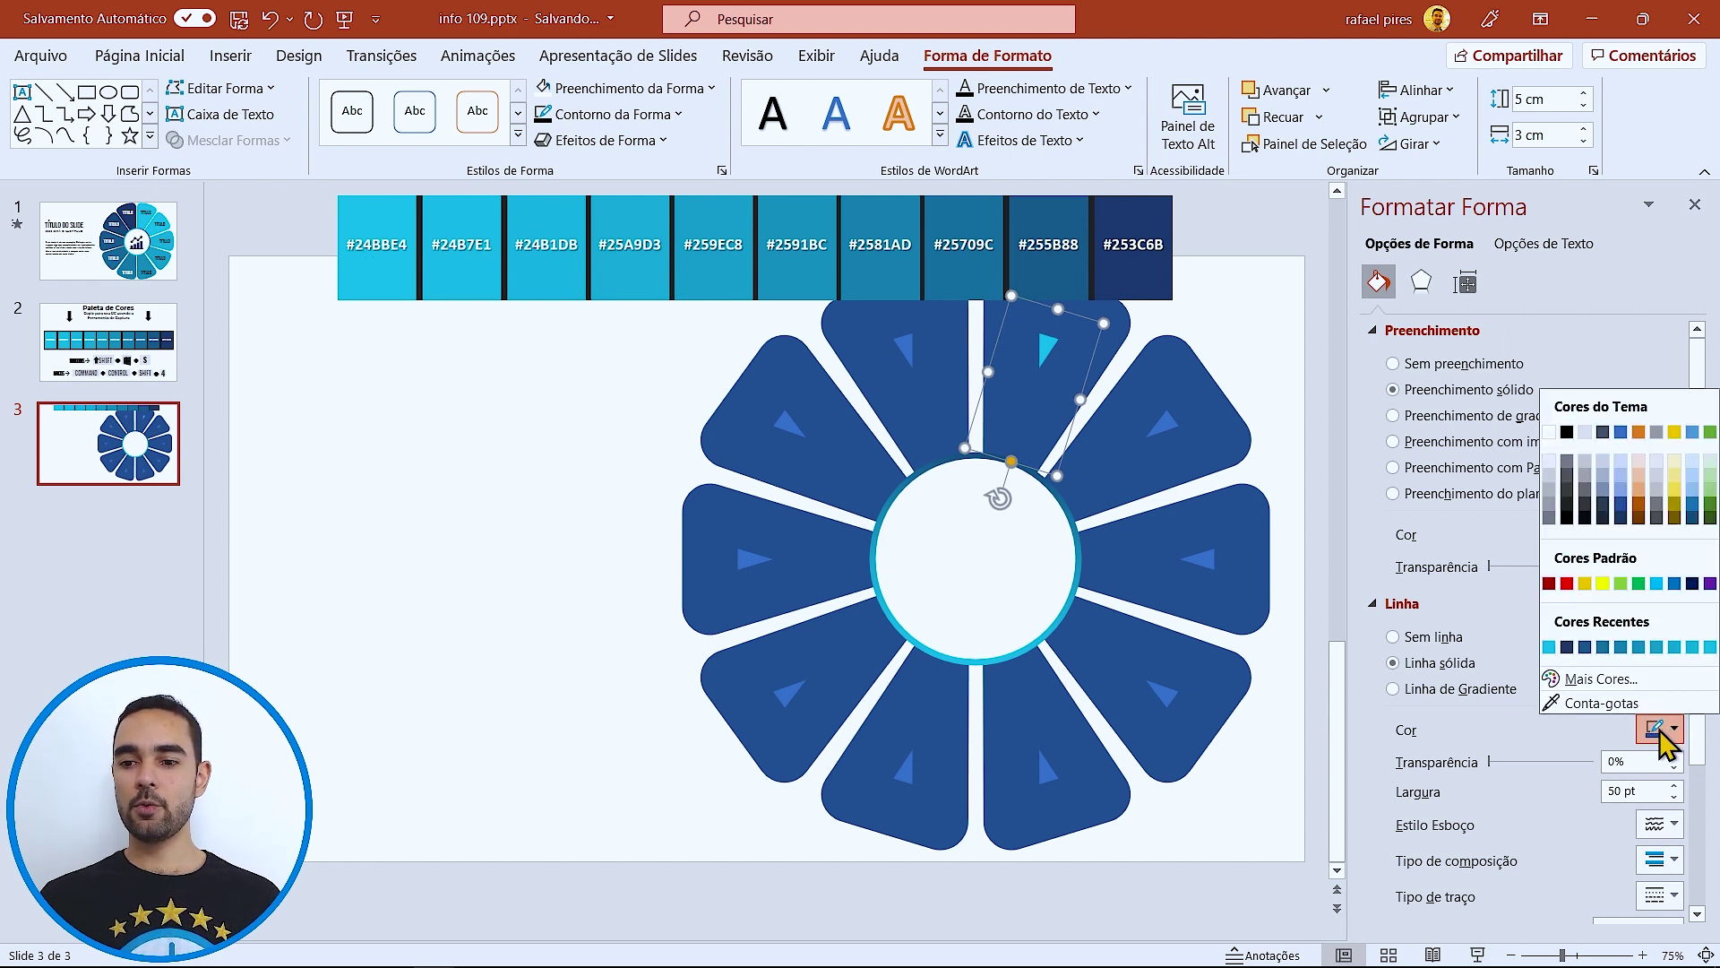
pyautogui.click(1604, 717)
pyautogui.click(367, 260)
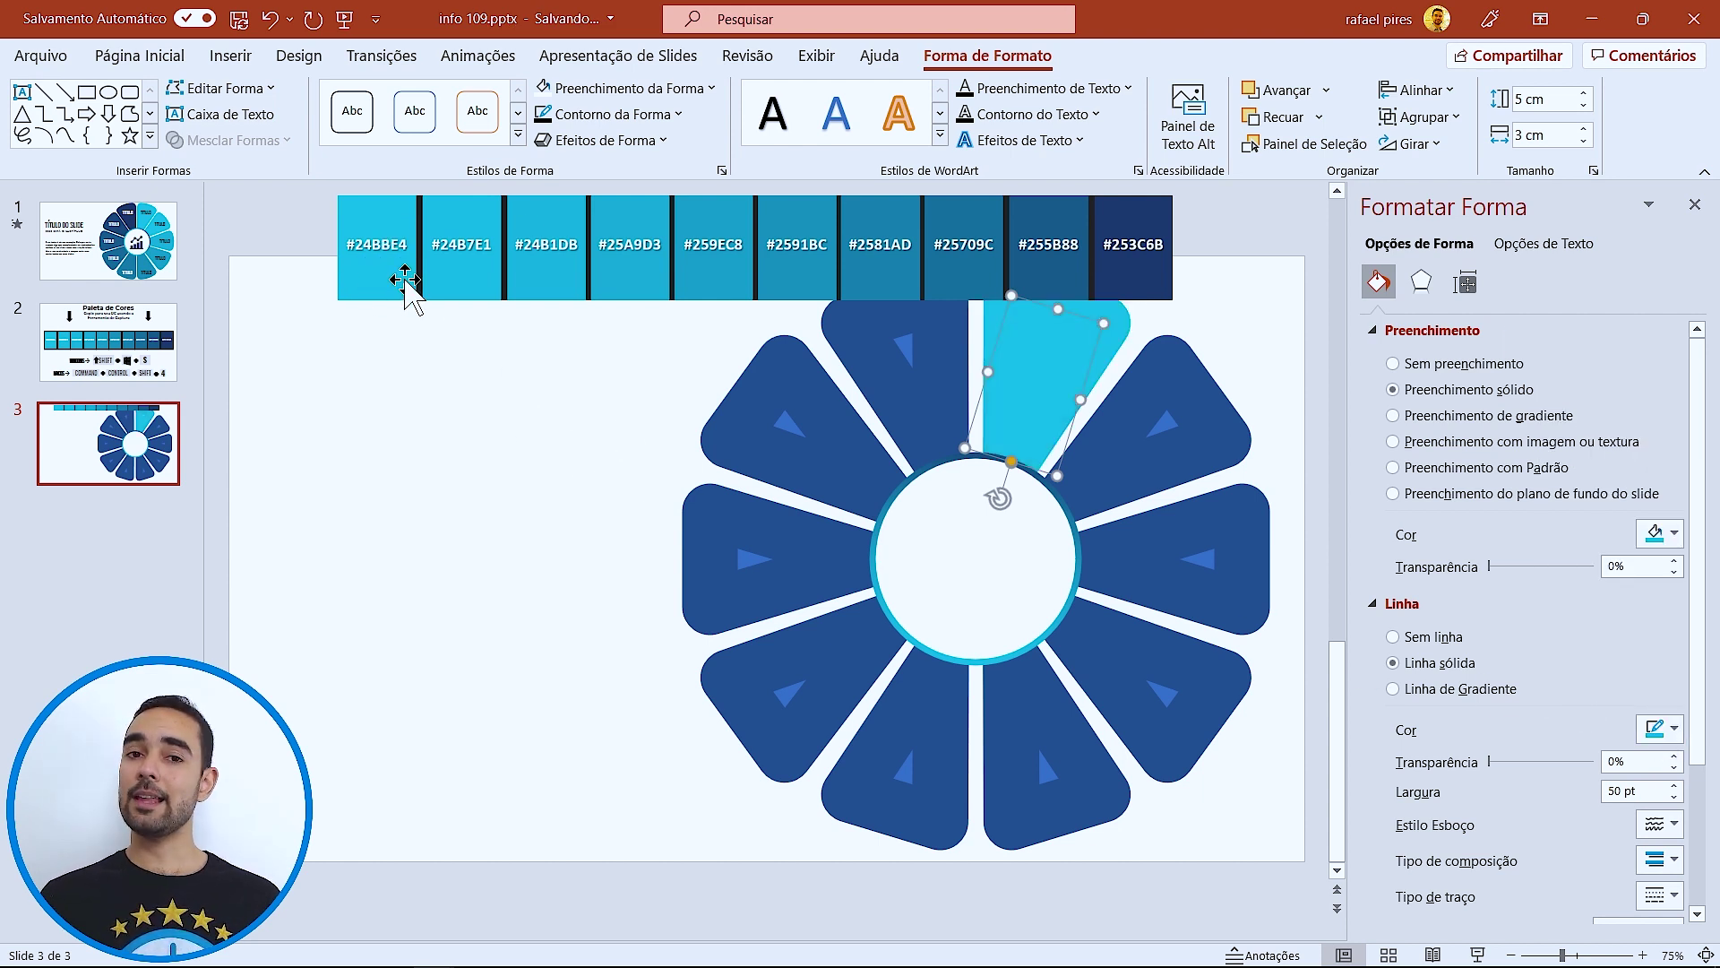
# - Sample the #24B7E1 palette swatch for the next petal's fill and outline
pyautogui.click(1159, 411)
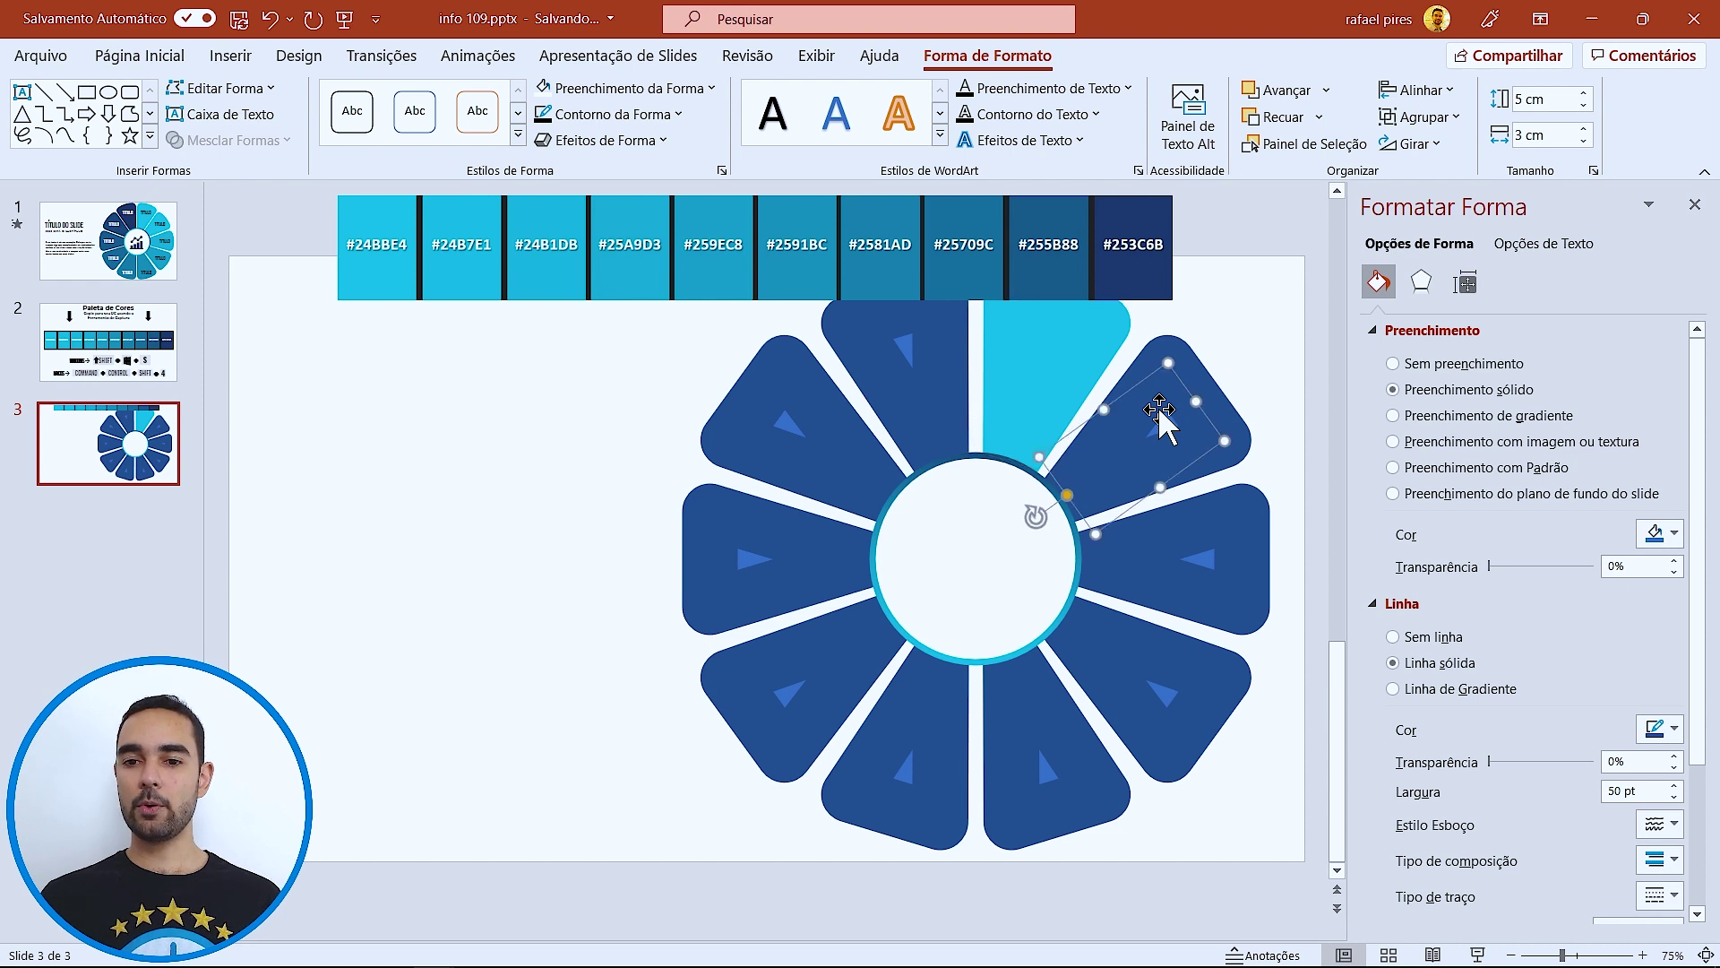
pyautogui.click(1672, 534)
pyautogui.click(1578, 867)
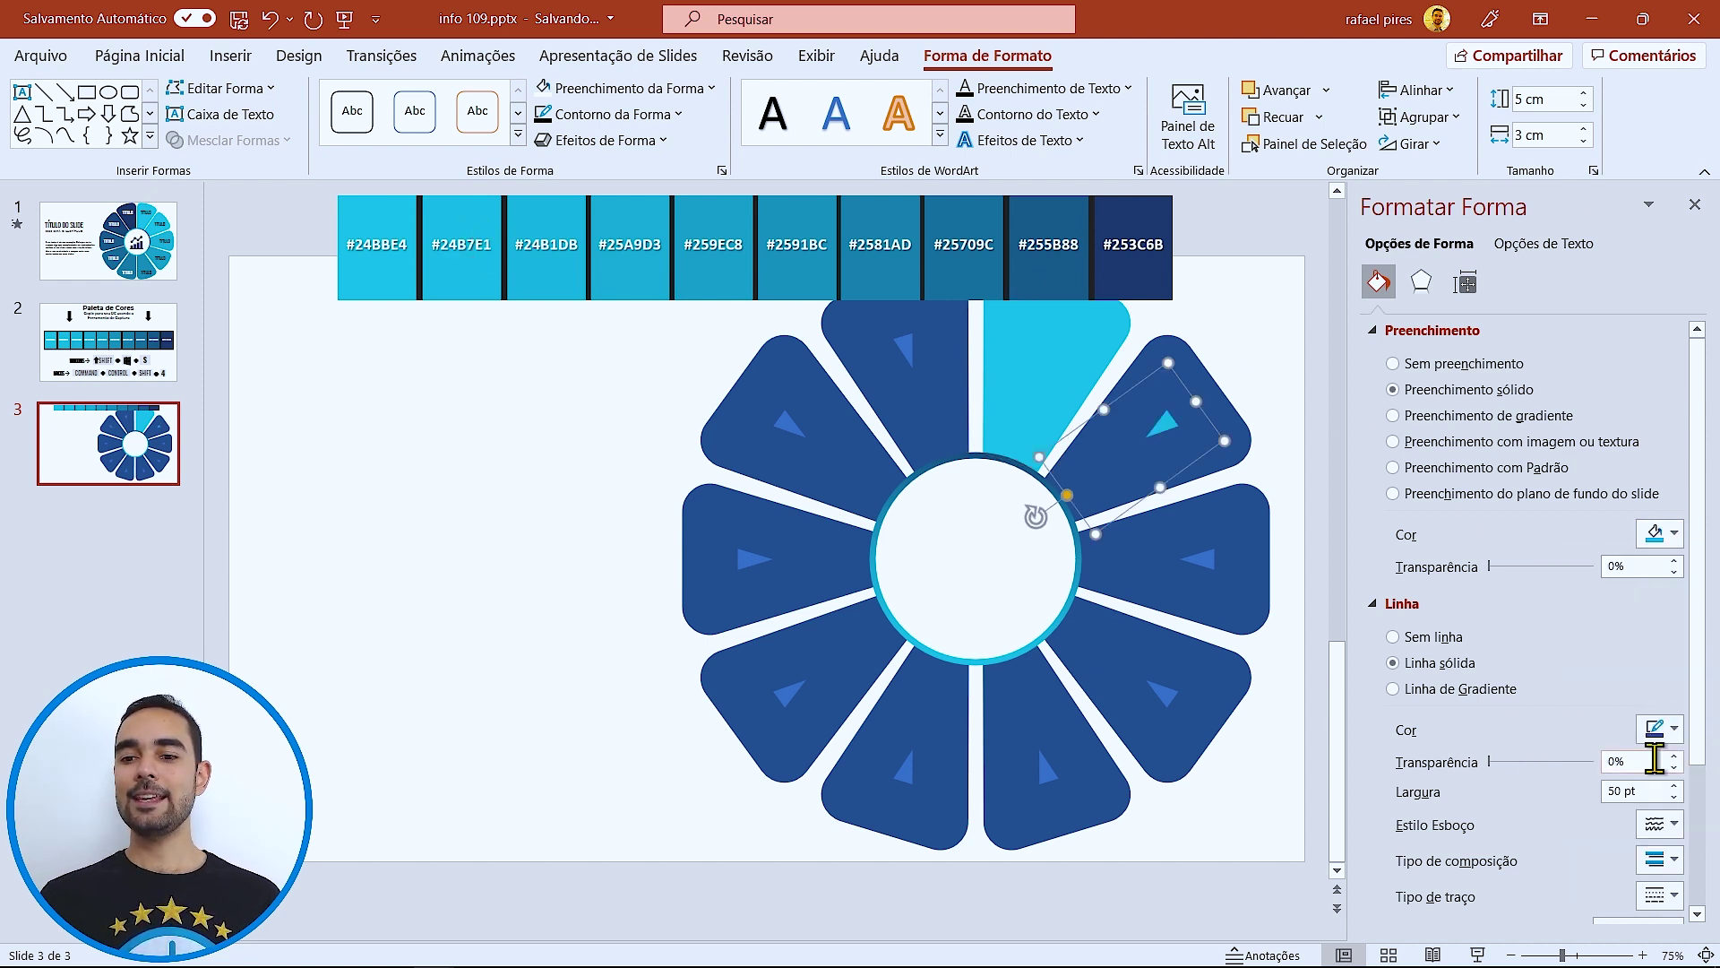
pyautogui.click(1671, 729)
pyautogui.click(1640, 704)
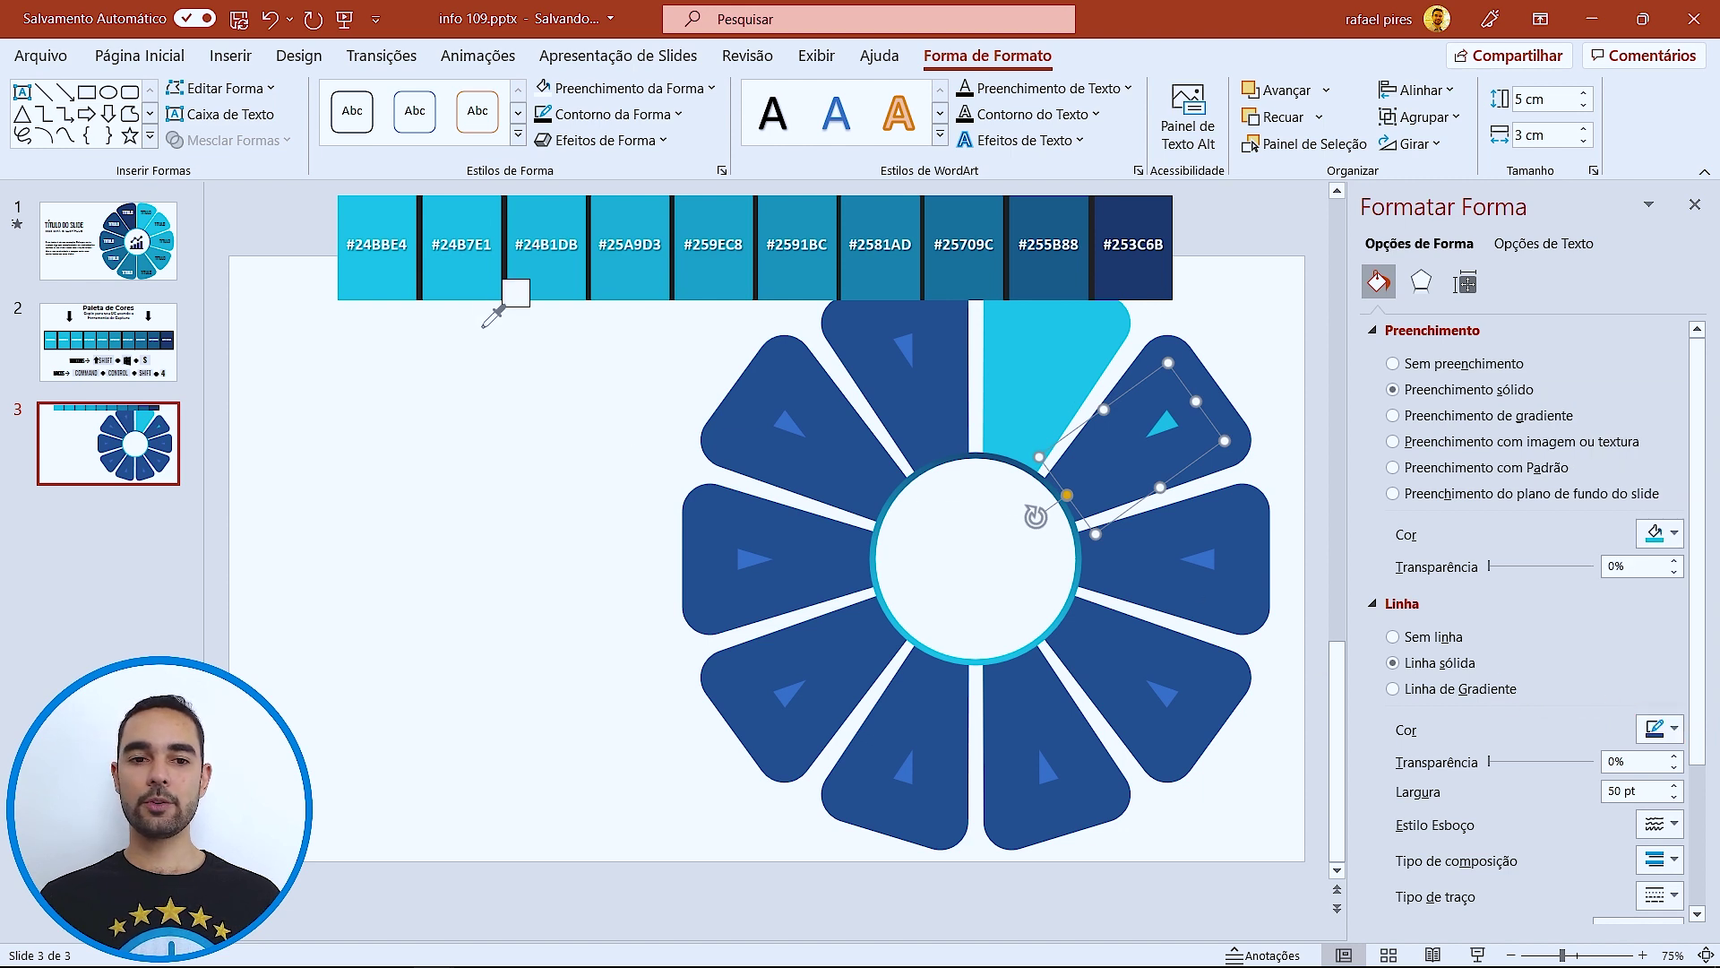
pyautogui.click(467, 267)
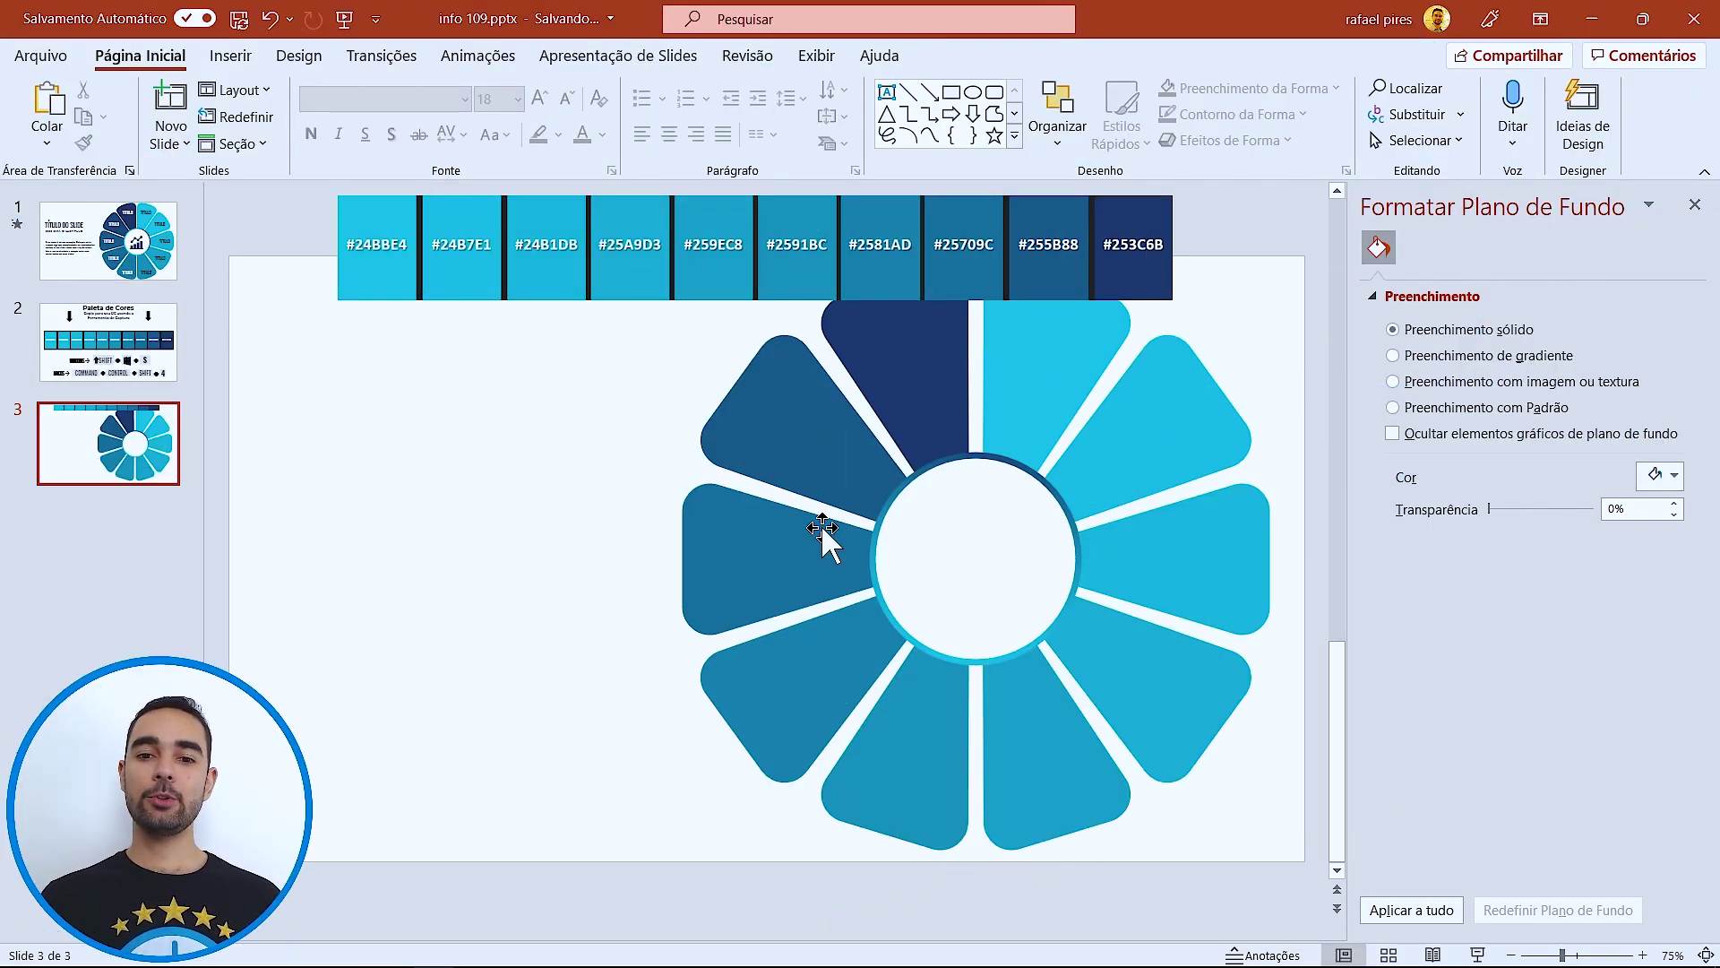
# - Delete the colour palette image and marquee-select all the flower shapes
pyautogui.click(935, 286)
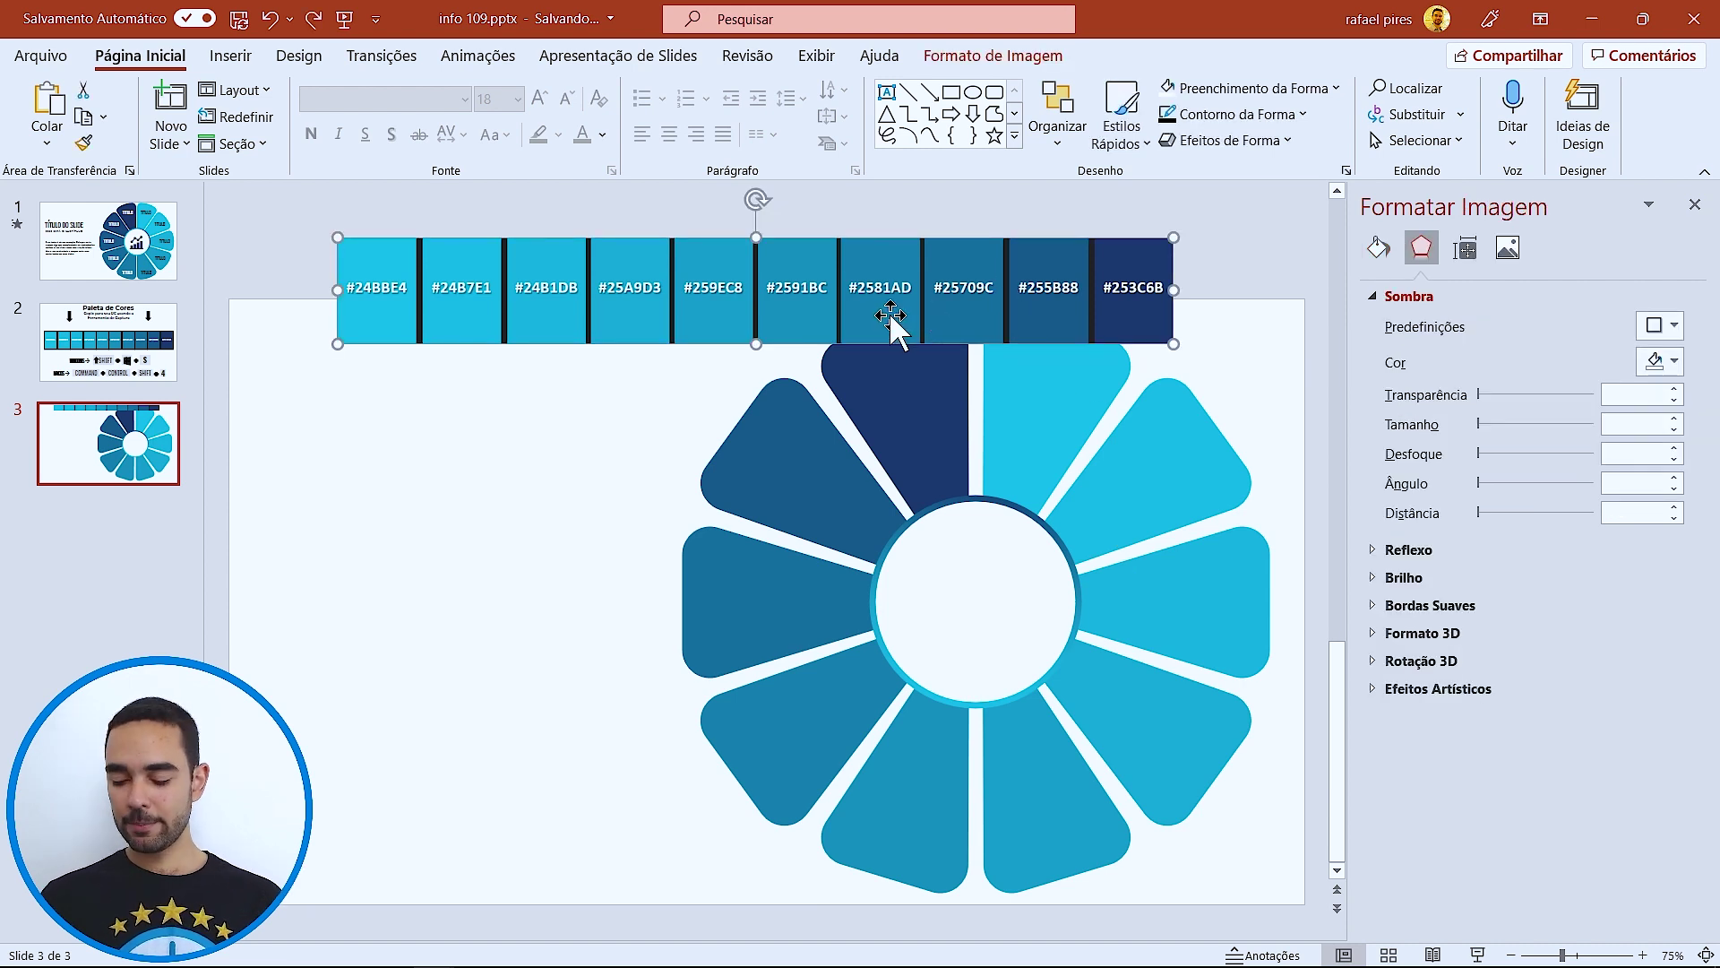
pyautogui.press('Delete')
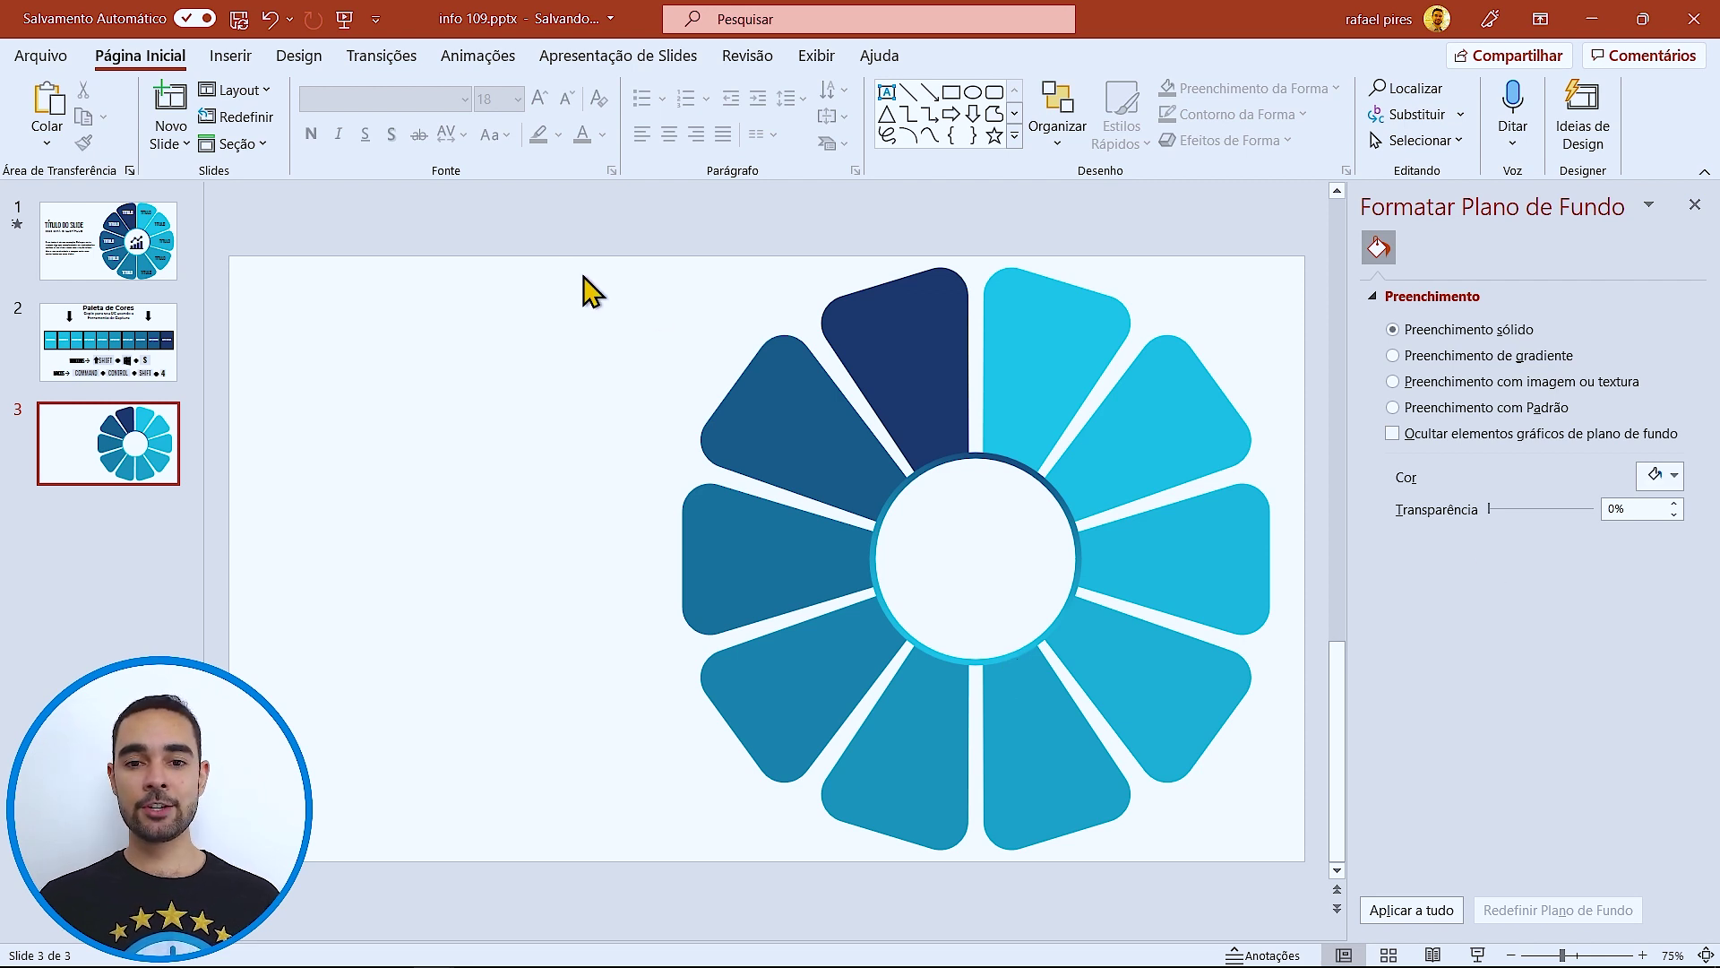
pyautogui.moveTo(555, 213); pyautogui.dragTo(1371, 948)
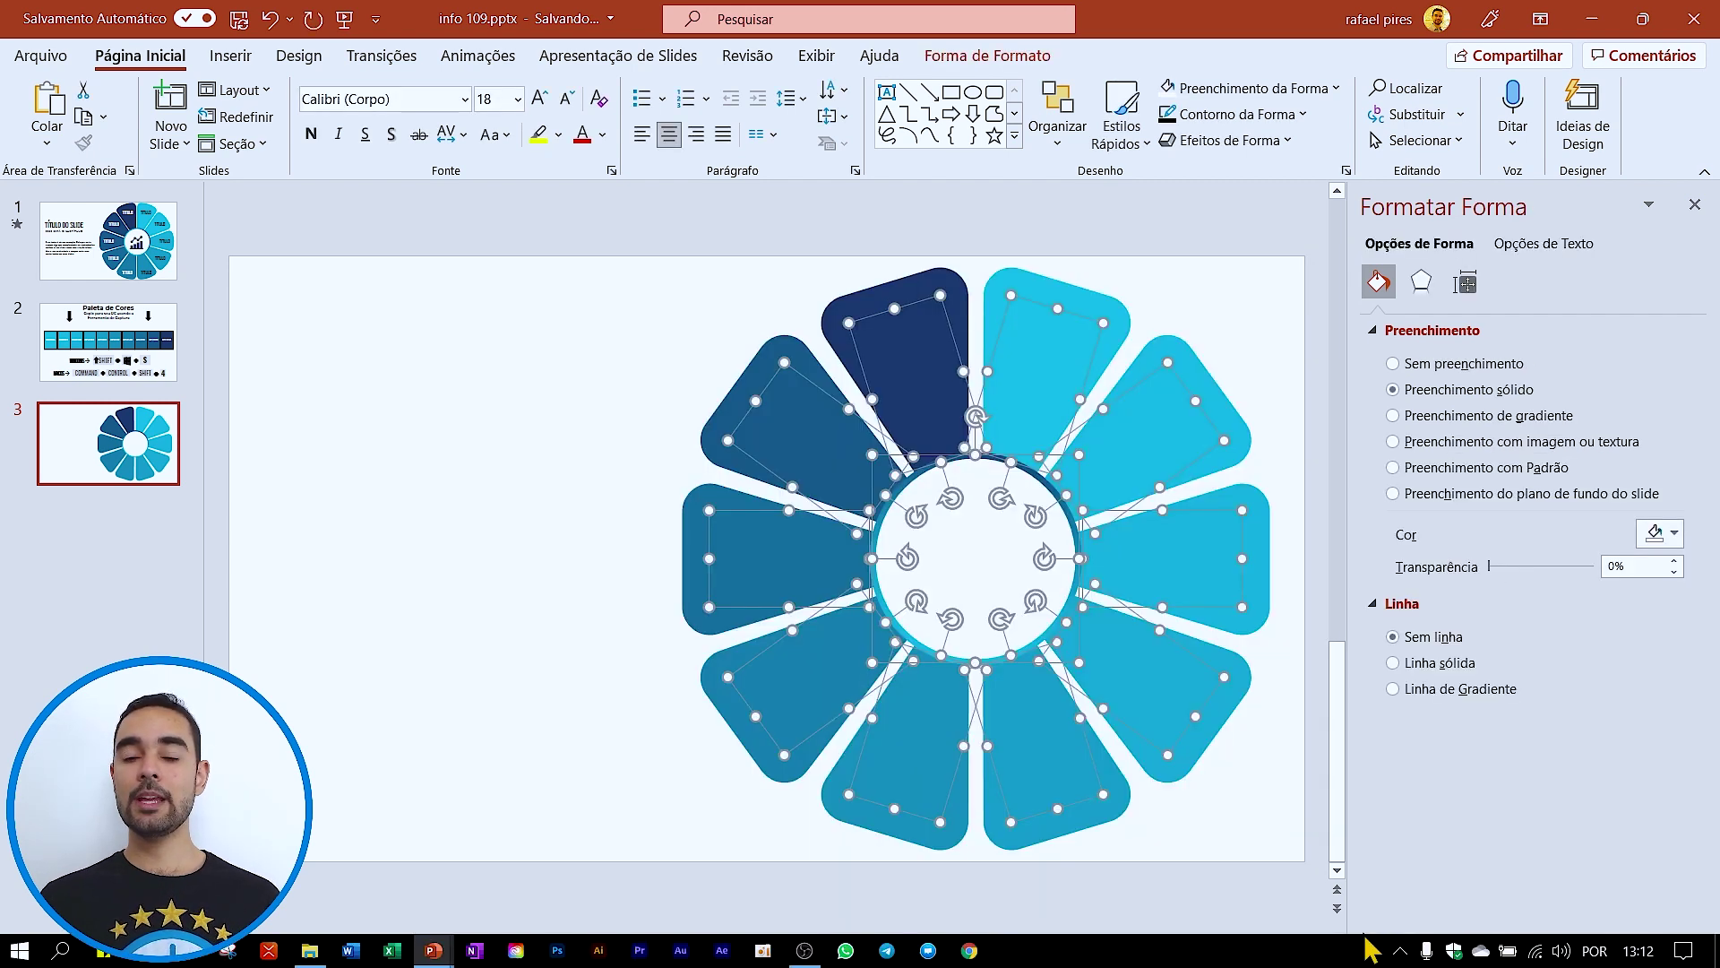
pyautogui.keyDown('ctrl'); pyautogui.click(990, 587); pyautogui.keyUp('ctrl')
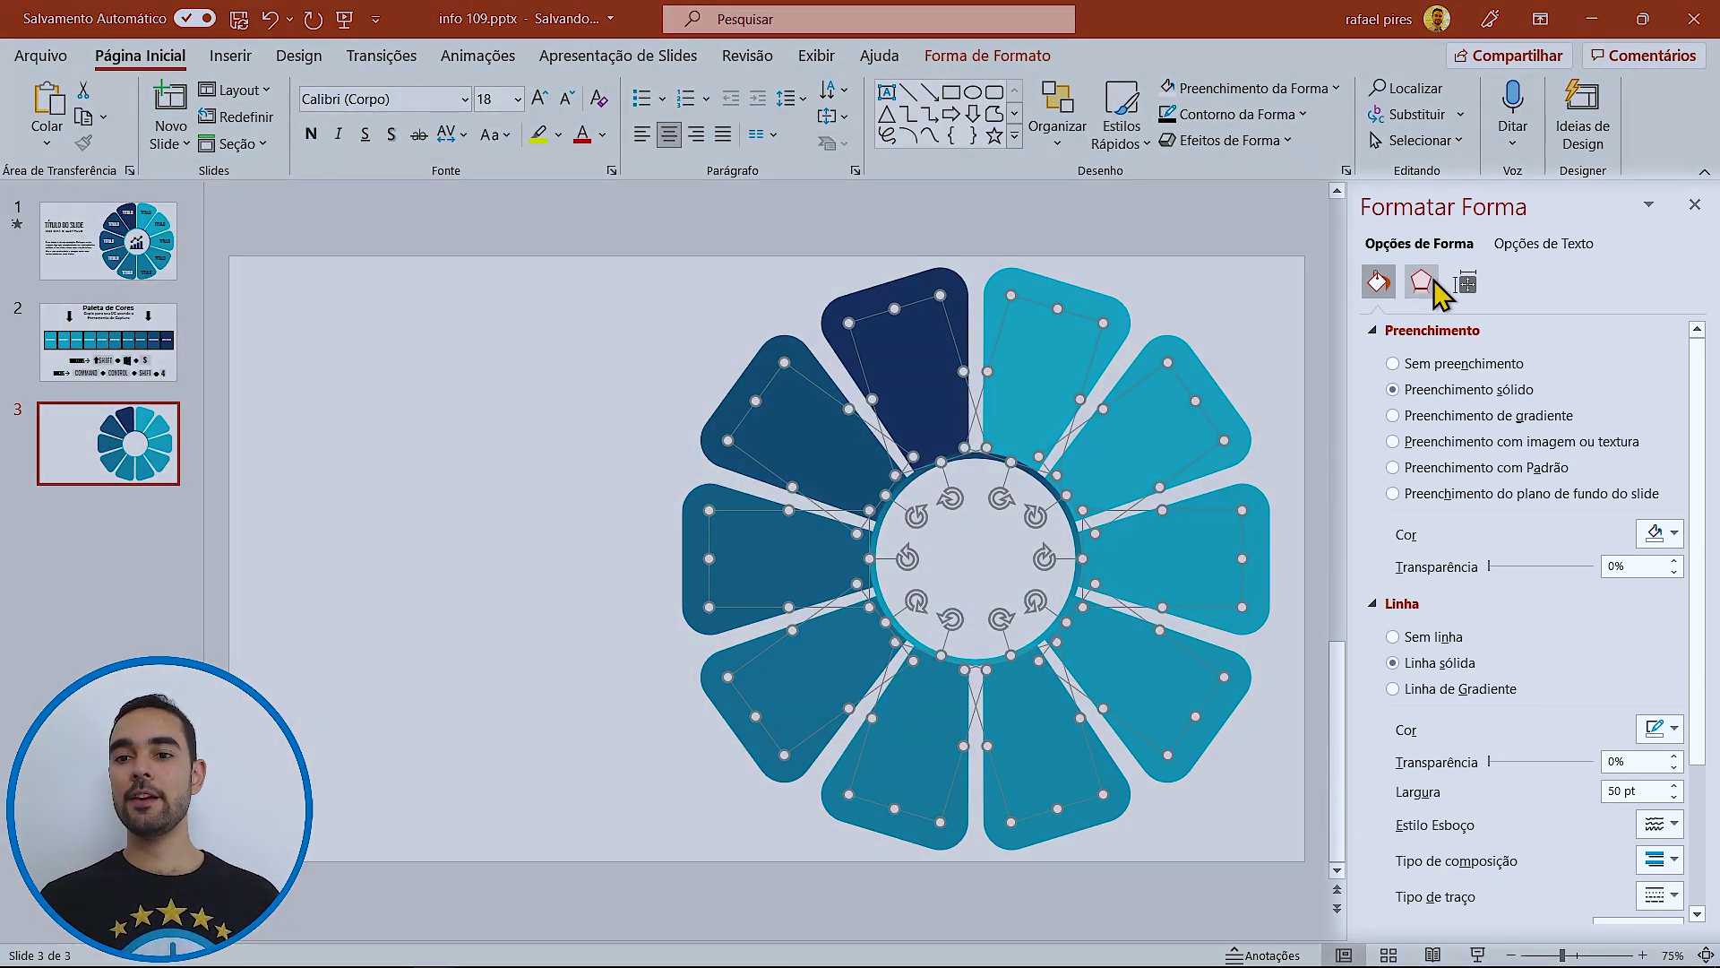
# - Give the selected shapes an outer shadow preset at 75% transparency
pyautogui.click(1422, 285)
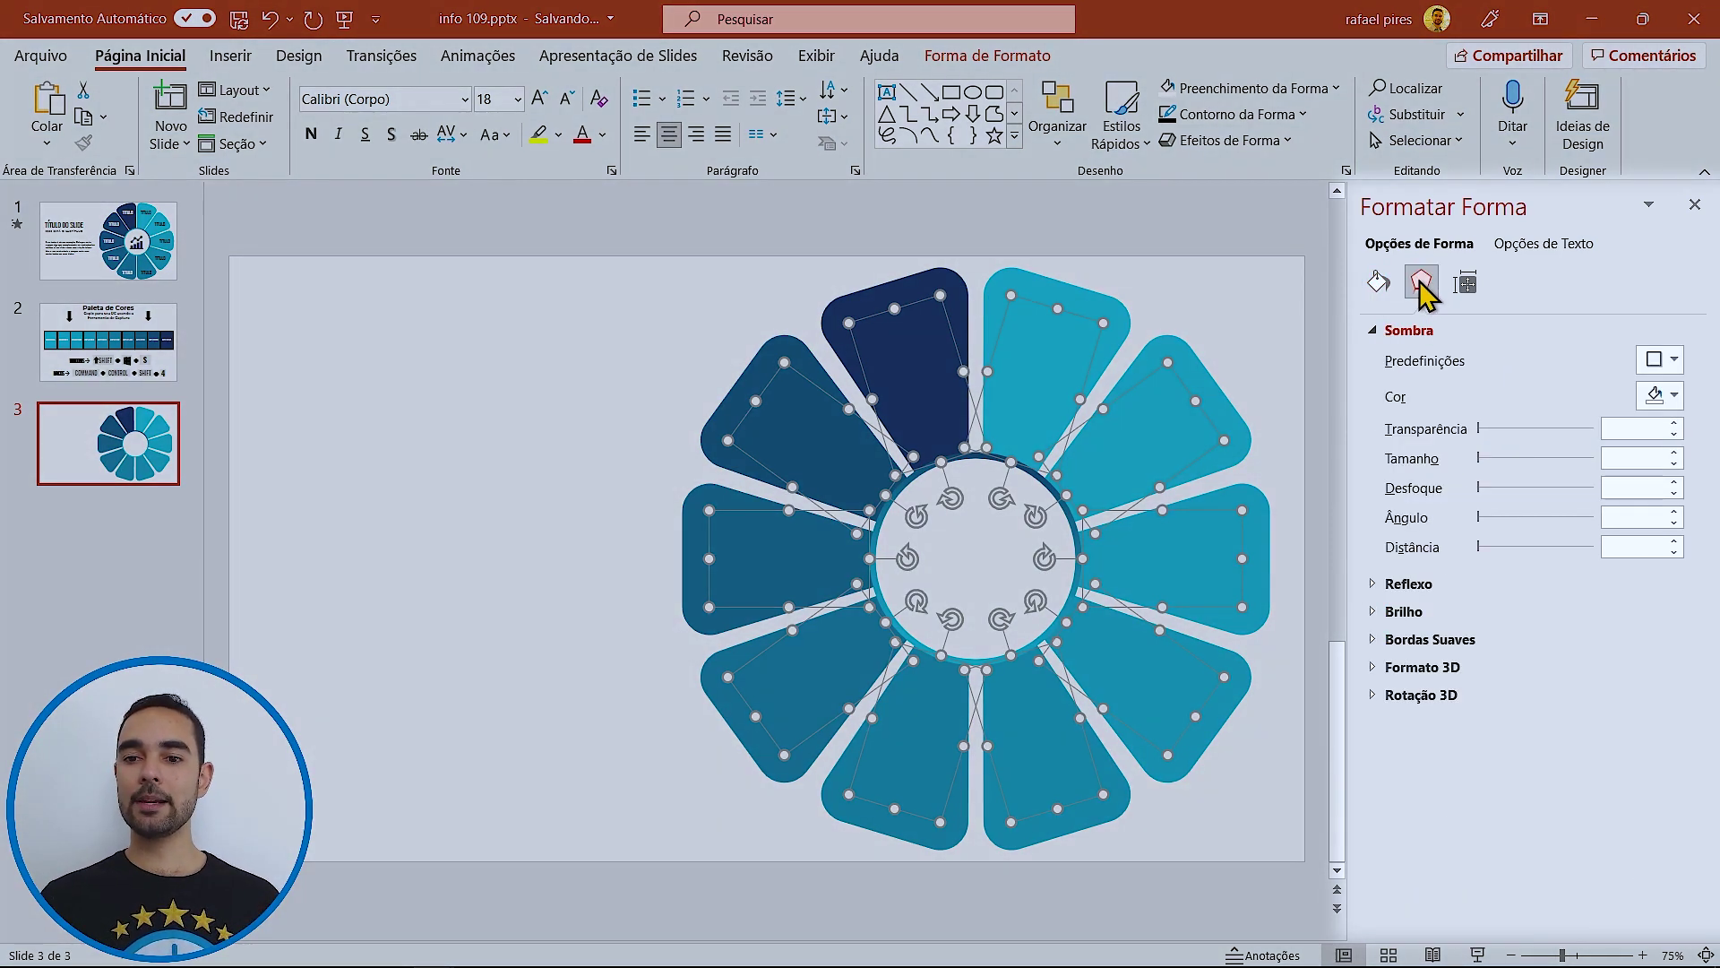
pyautogui.click(1667, 360)
pyautogui.click(1606, 614)
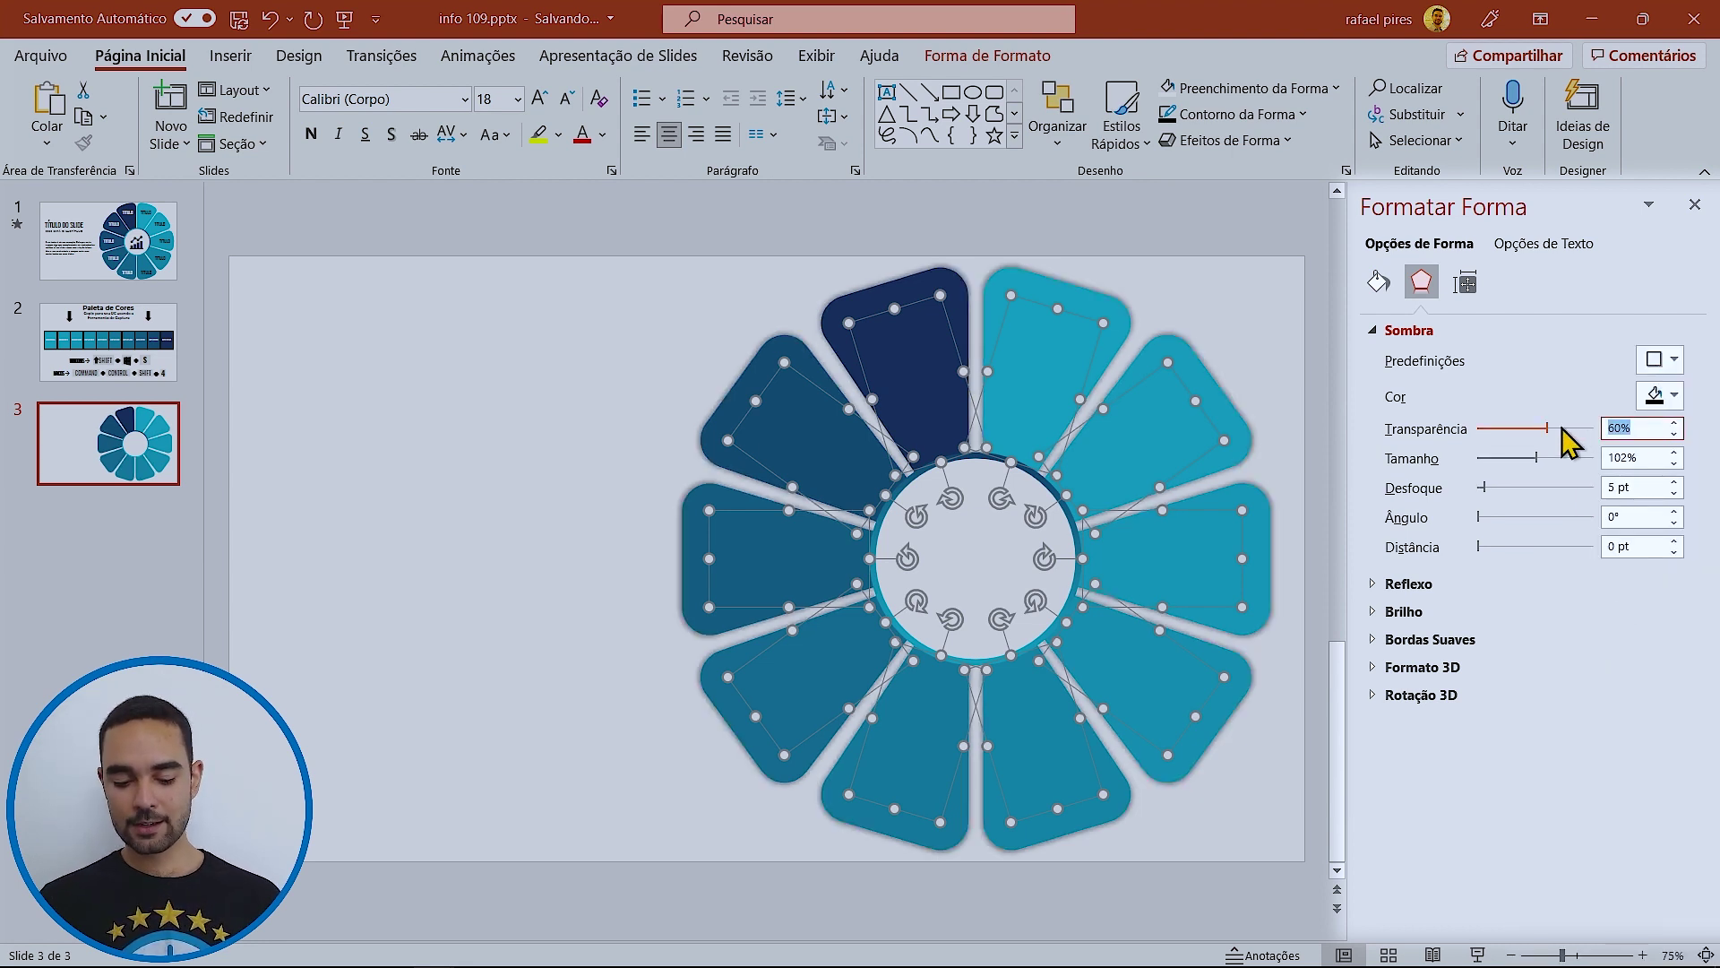
pyautogui.write('75')
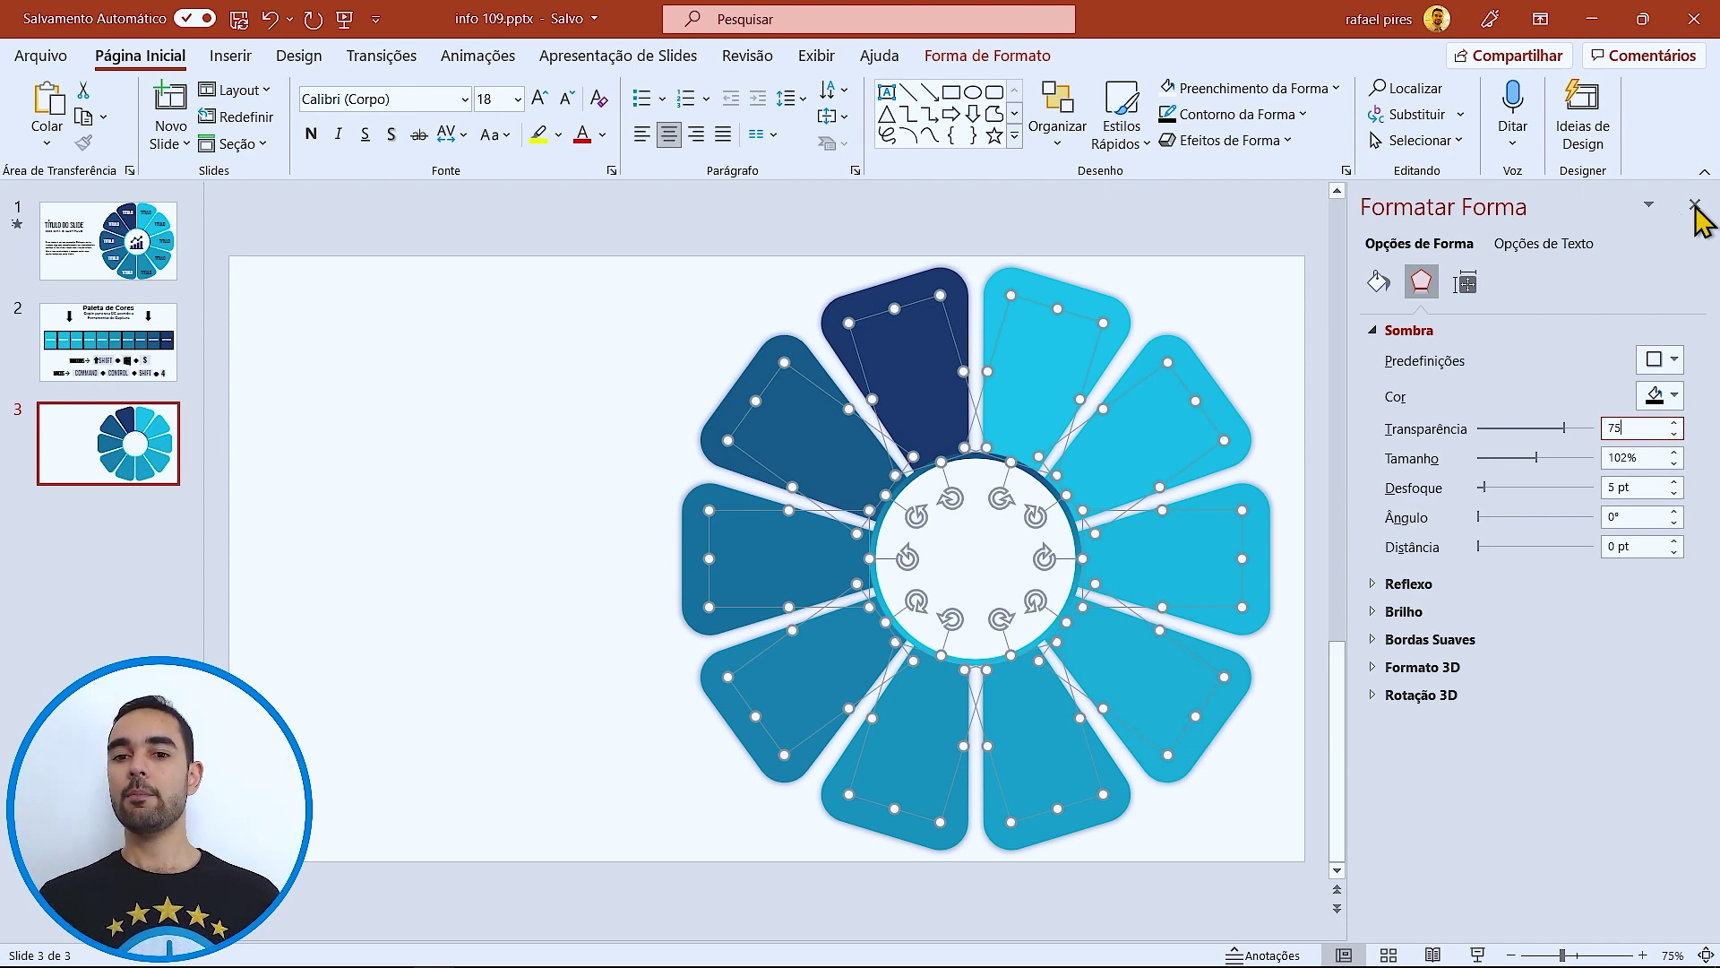
pyautogui.click(1694, 205)
pyautogui.click(1626, 421)
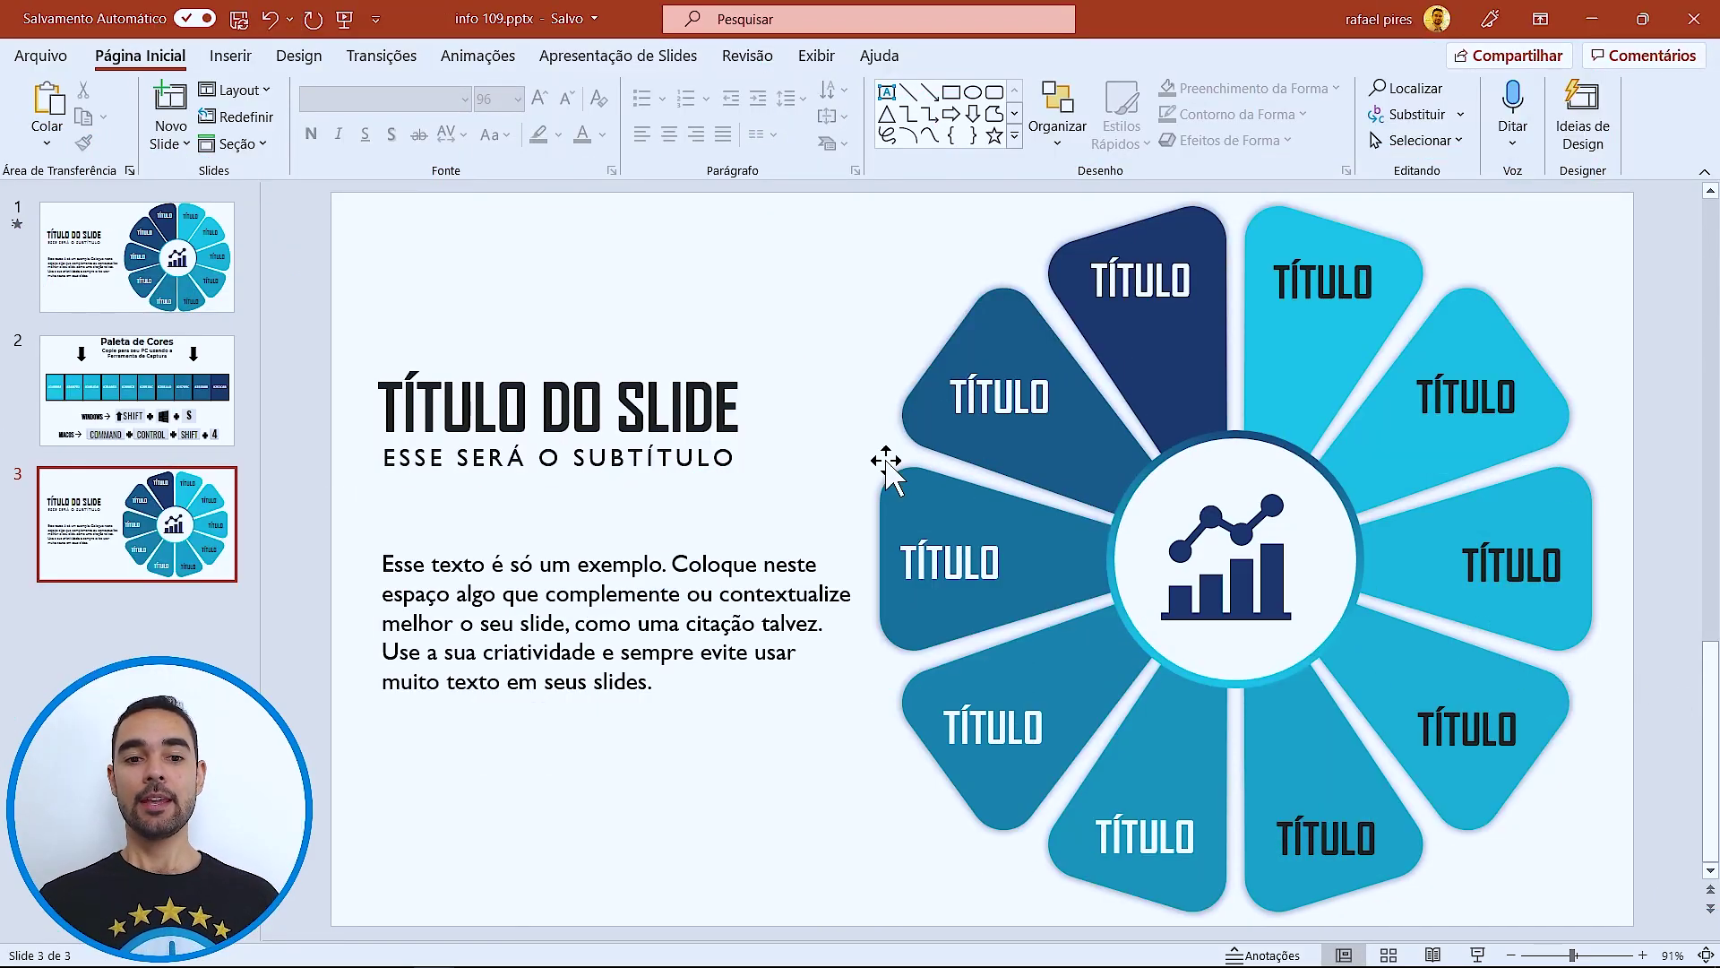
# - Recolour the subtitle text dark grey, leaving the title and body text colours unchanged
pyautogui.tripleClick(596, 408)
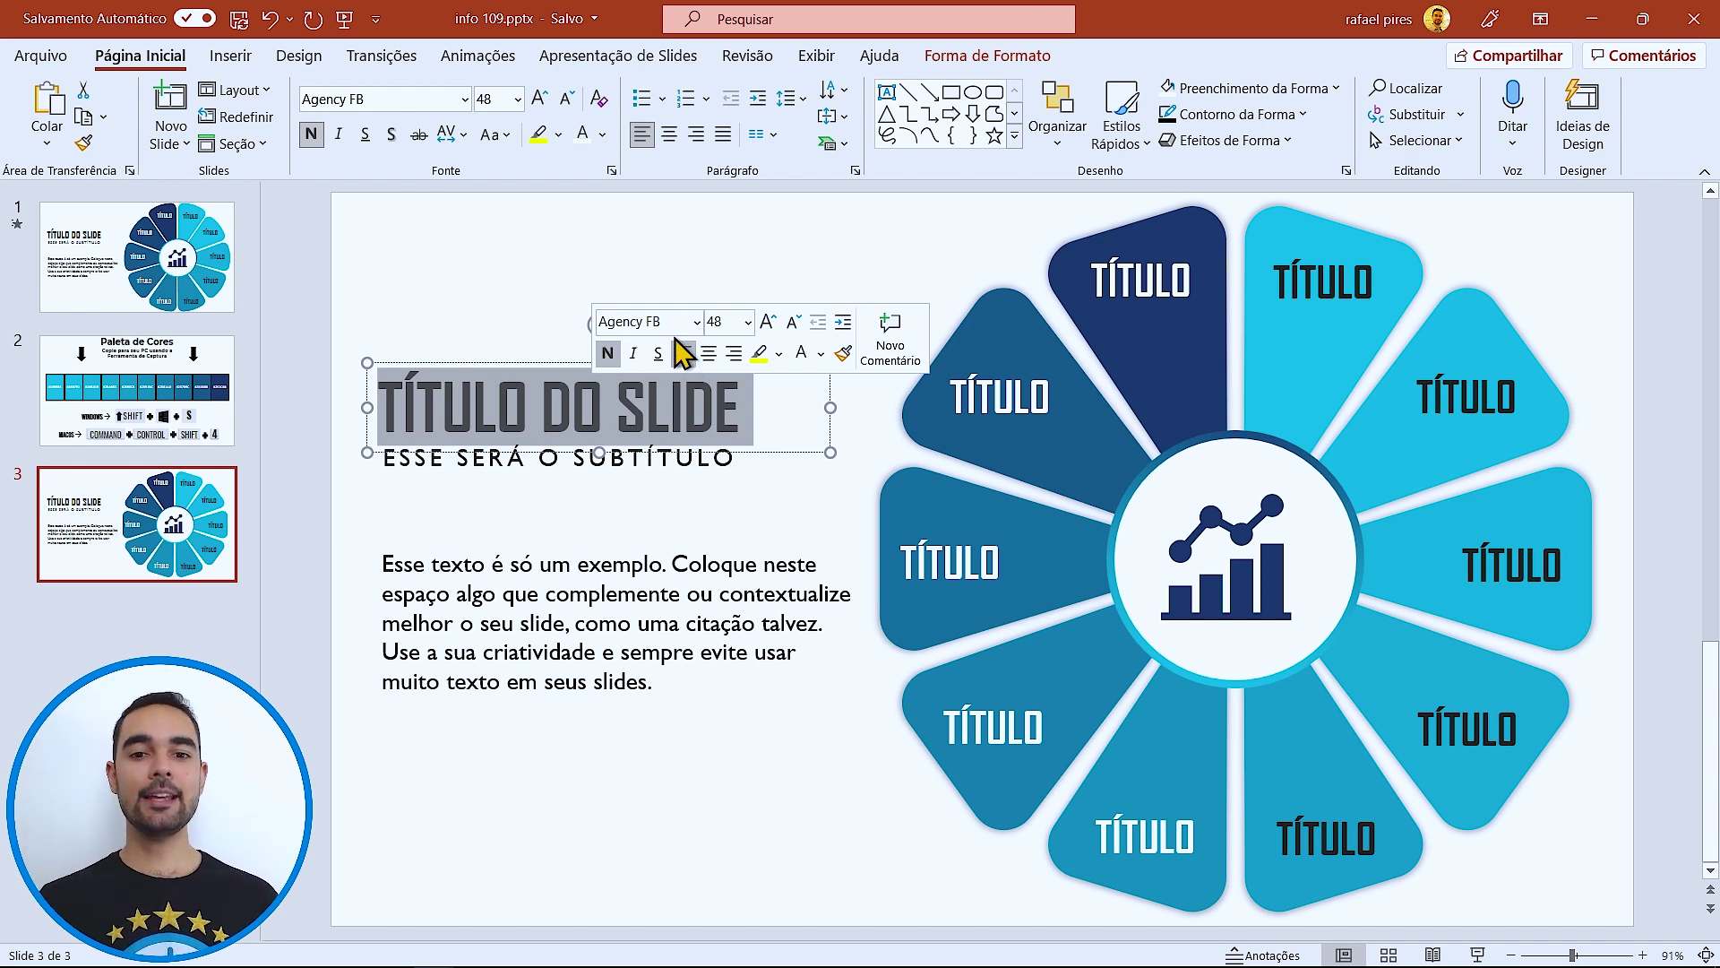
pyautogui.click(821, 355)
pyautogui.click(819, 491)
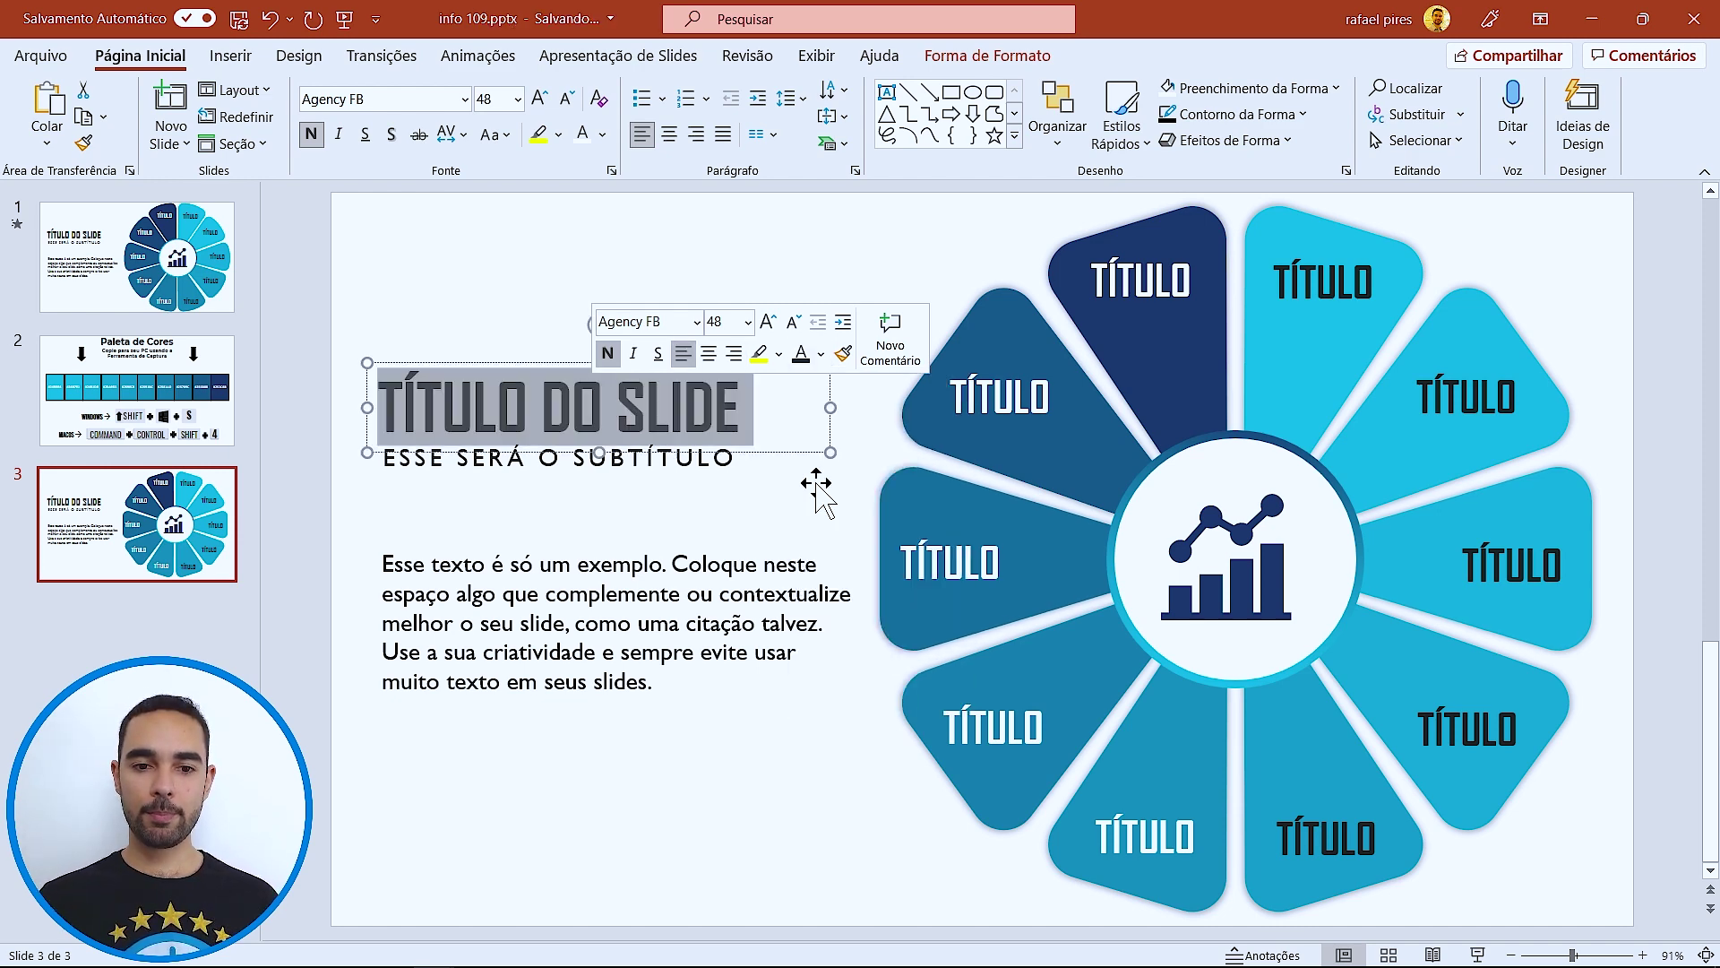
pyautogui.click(661, 466)
pyautogui.doubleClick(655, 462)
pyautogui.tripleClick(655, 463)
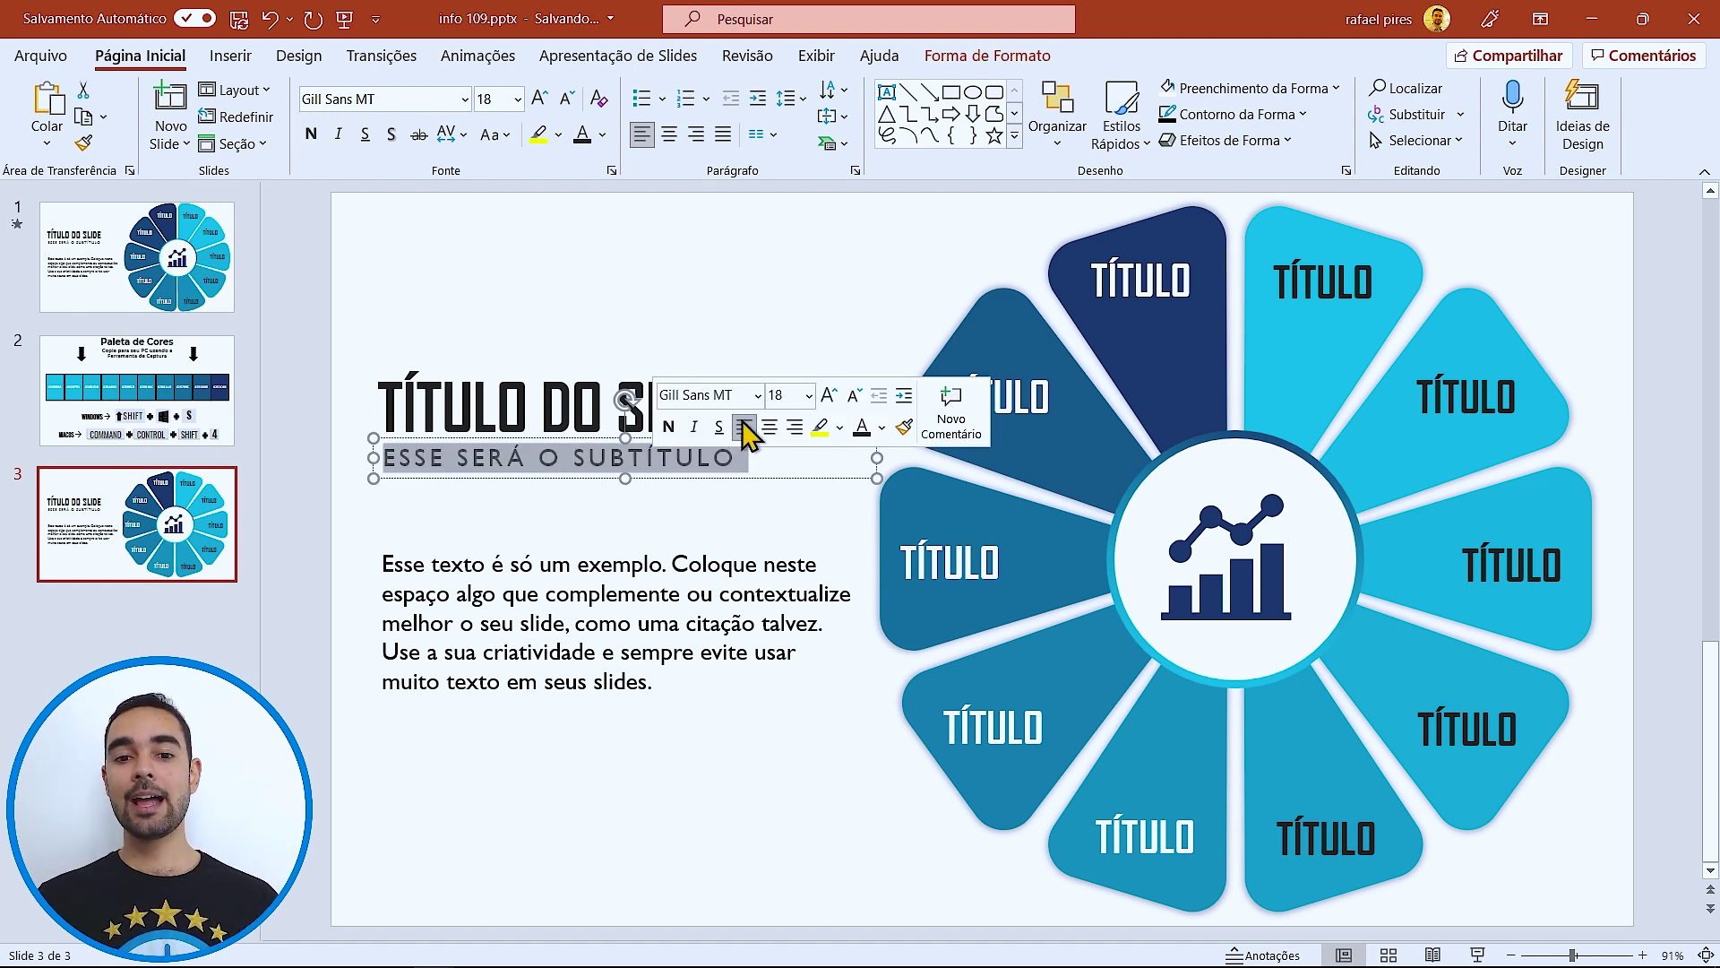
pyautogui.click(883, 427)
pyautogui.click(878, 560)
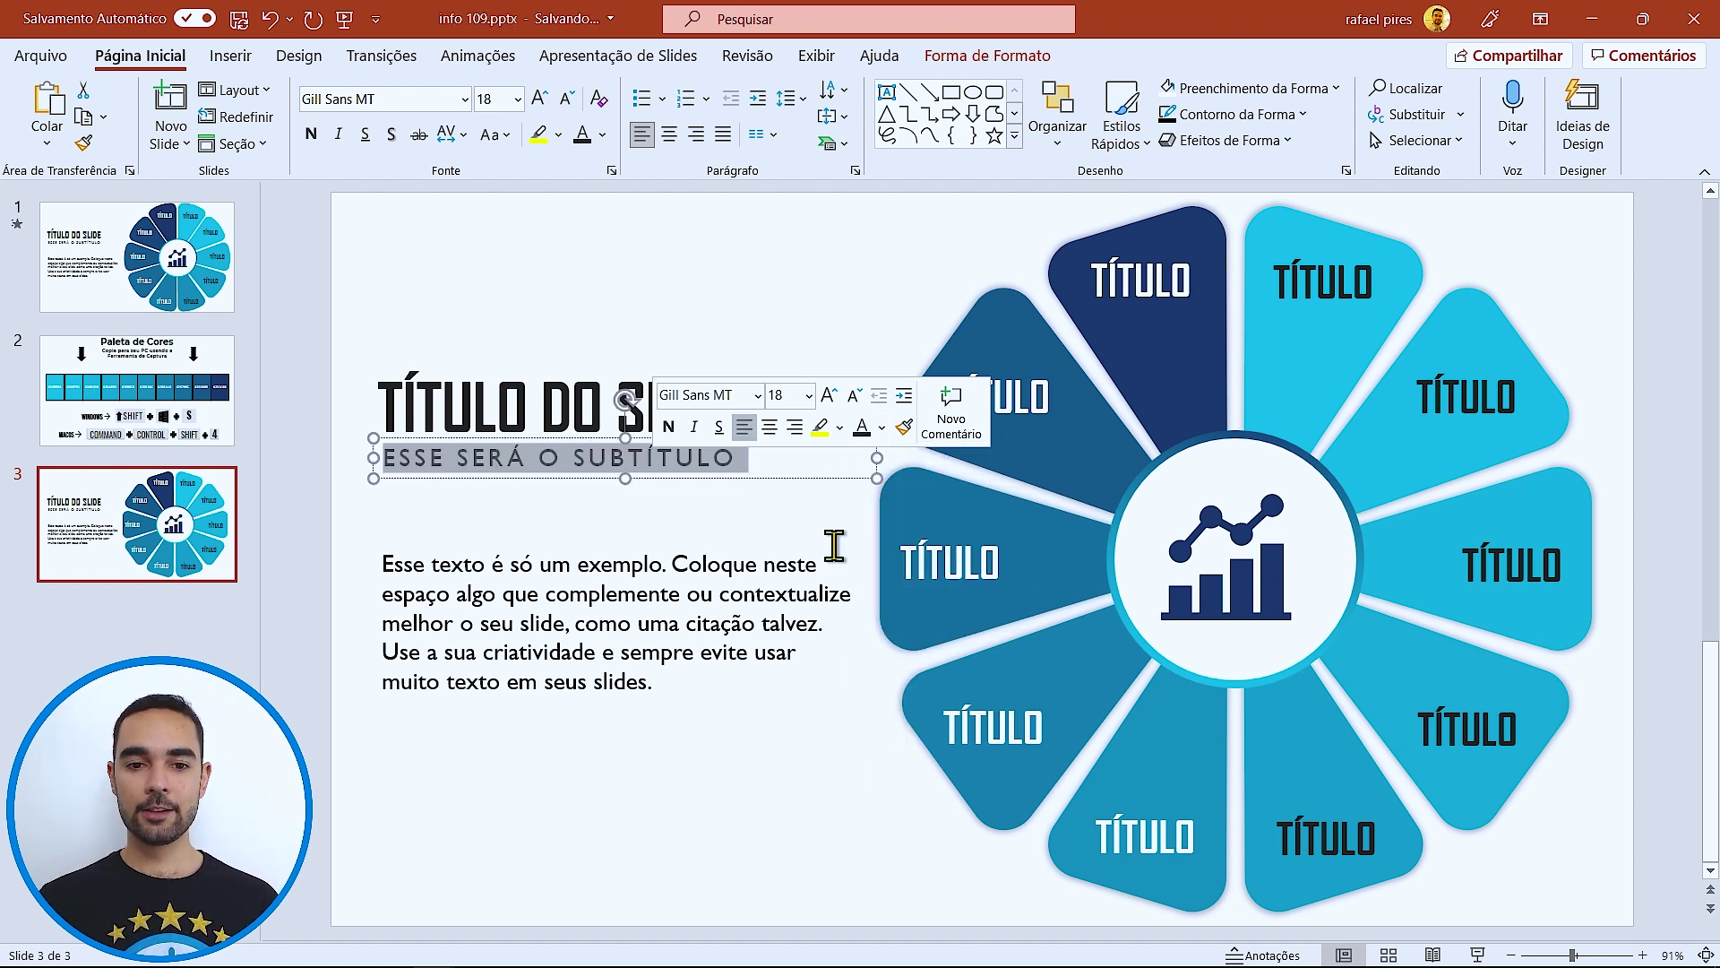
pyautogui.click(454, 136)
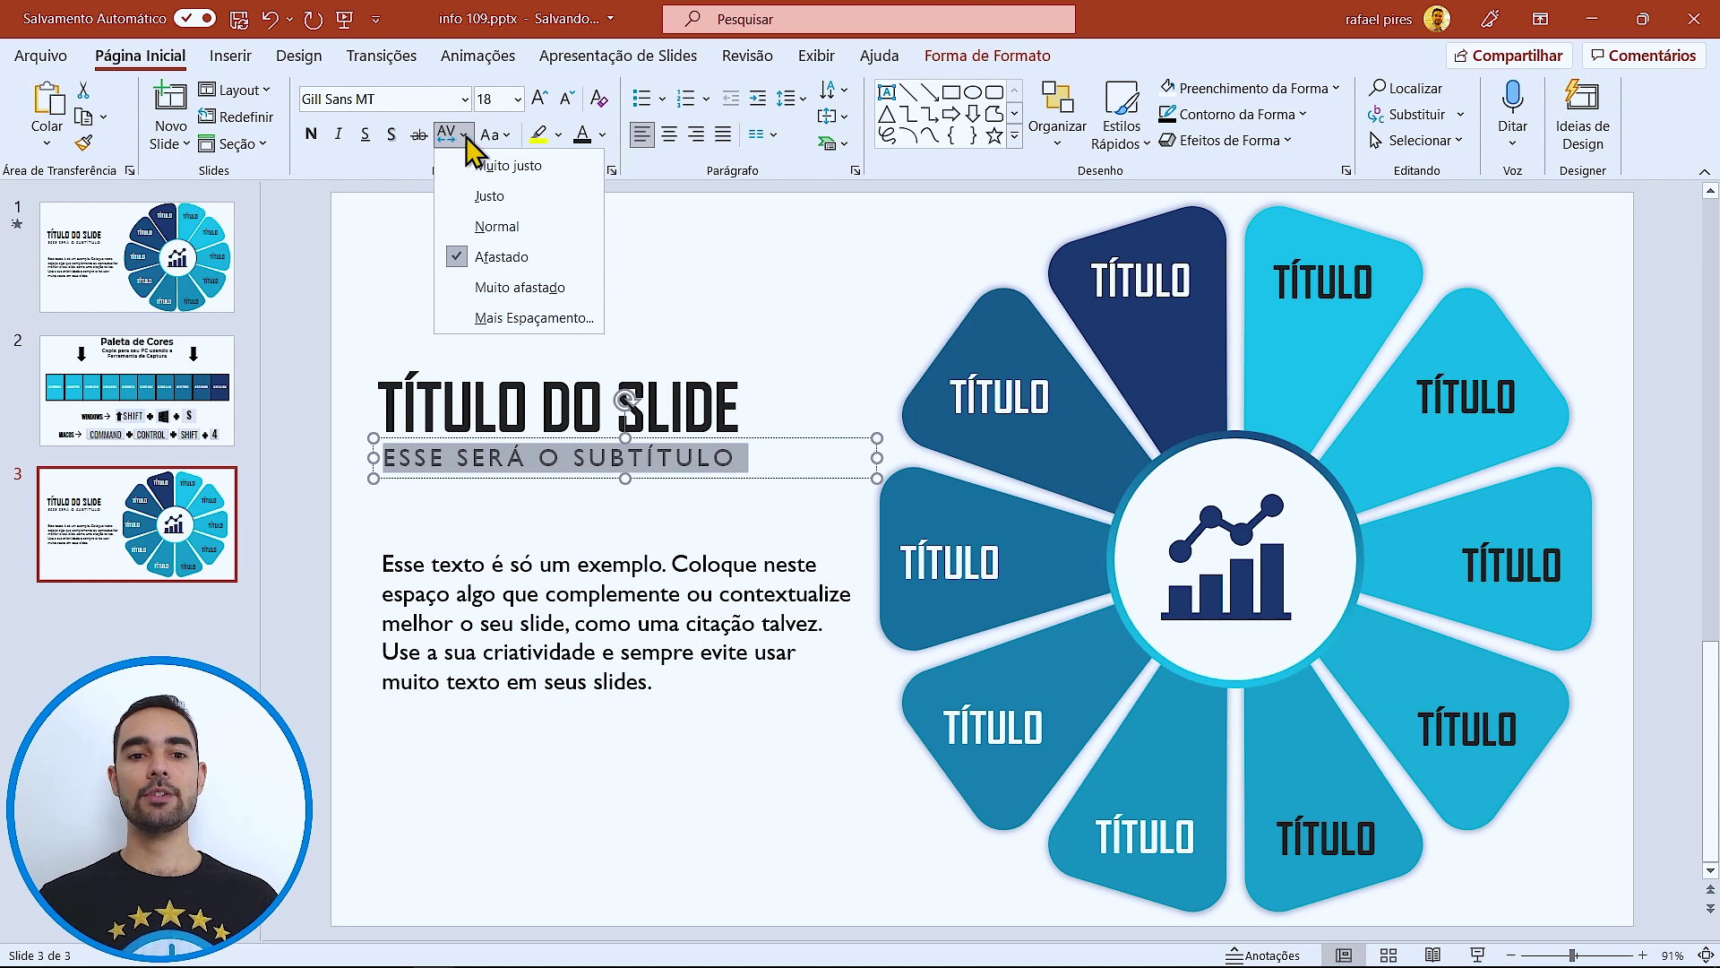
pyautogui.click(377, 623)
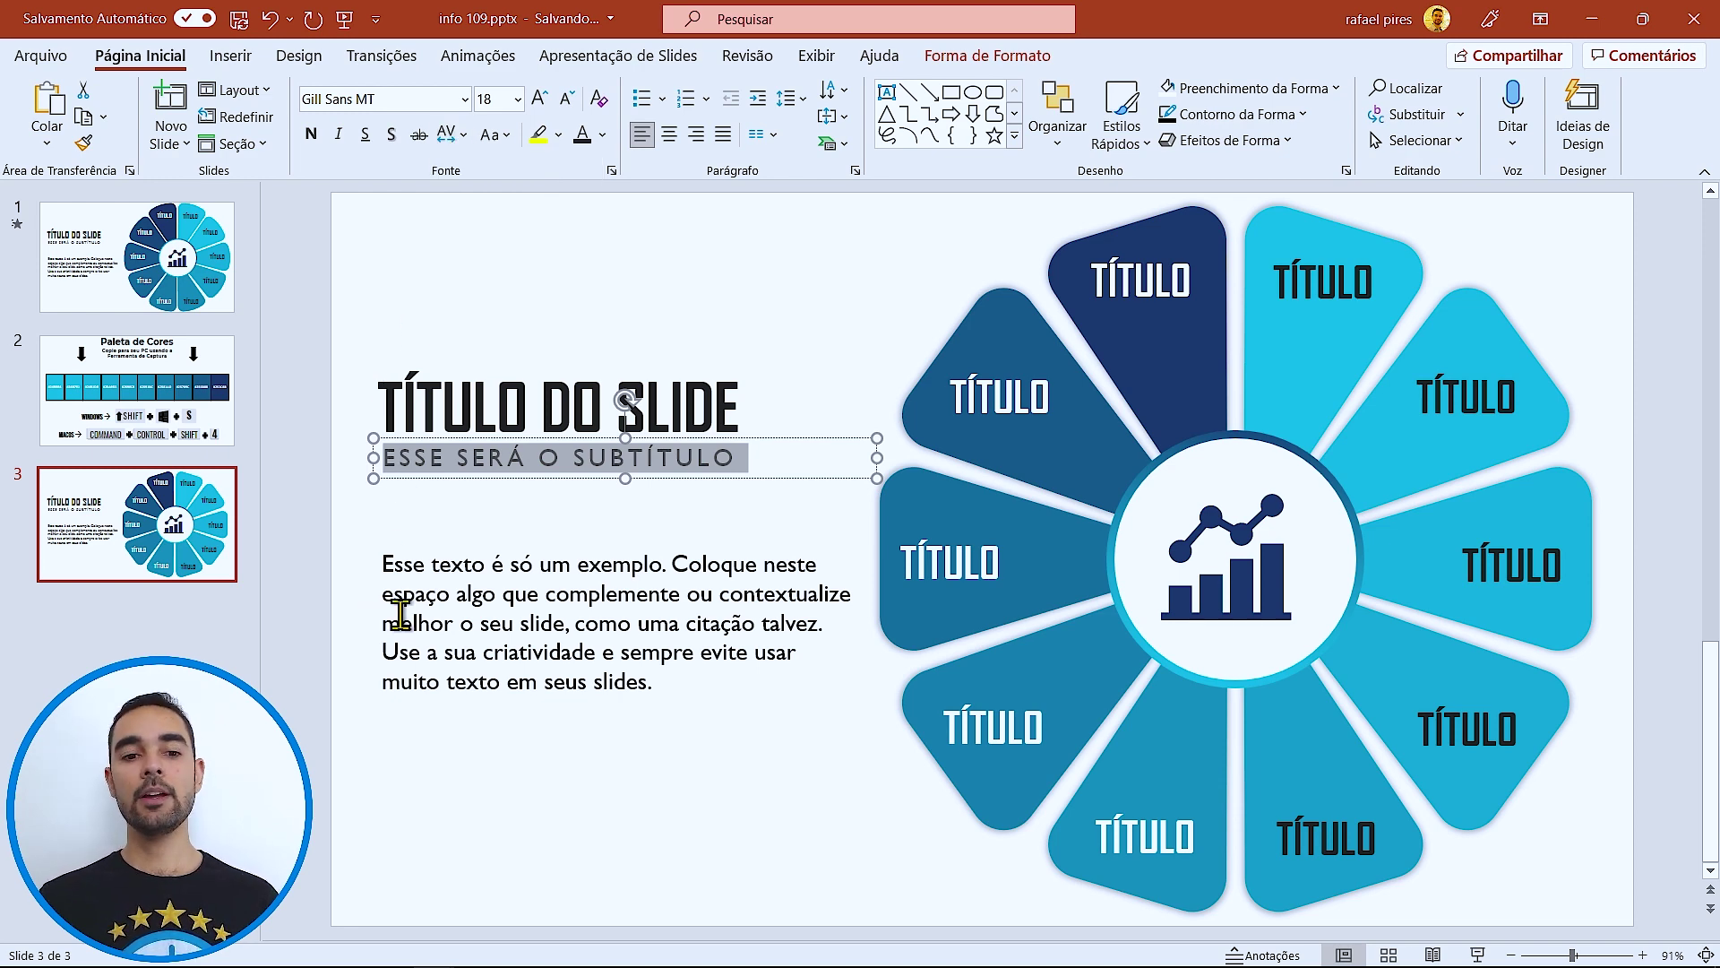
pyautogui.tripleClick(659, 621)
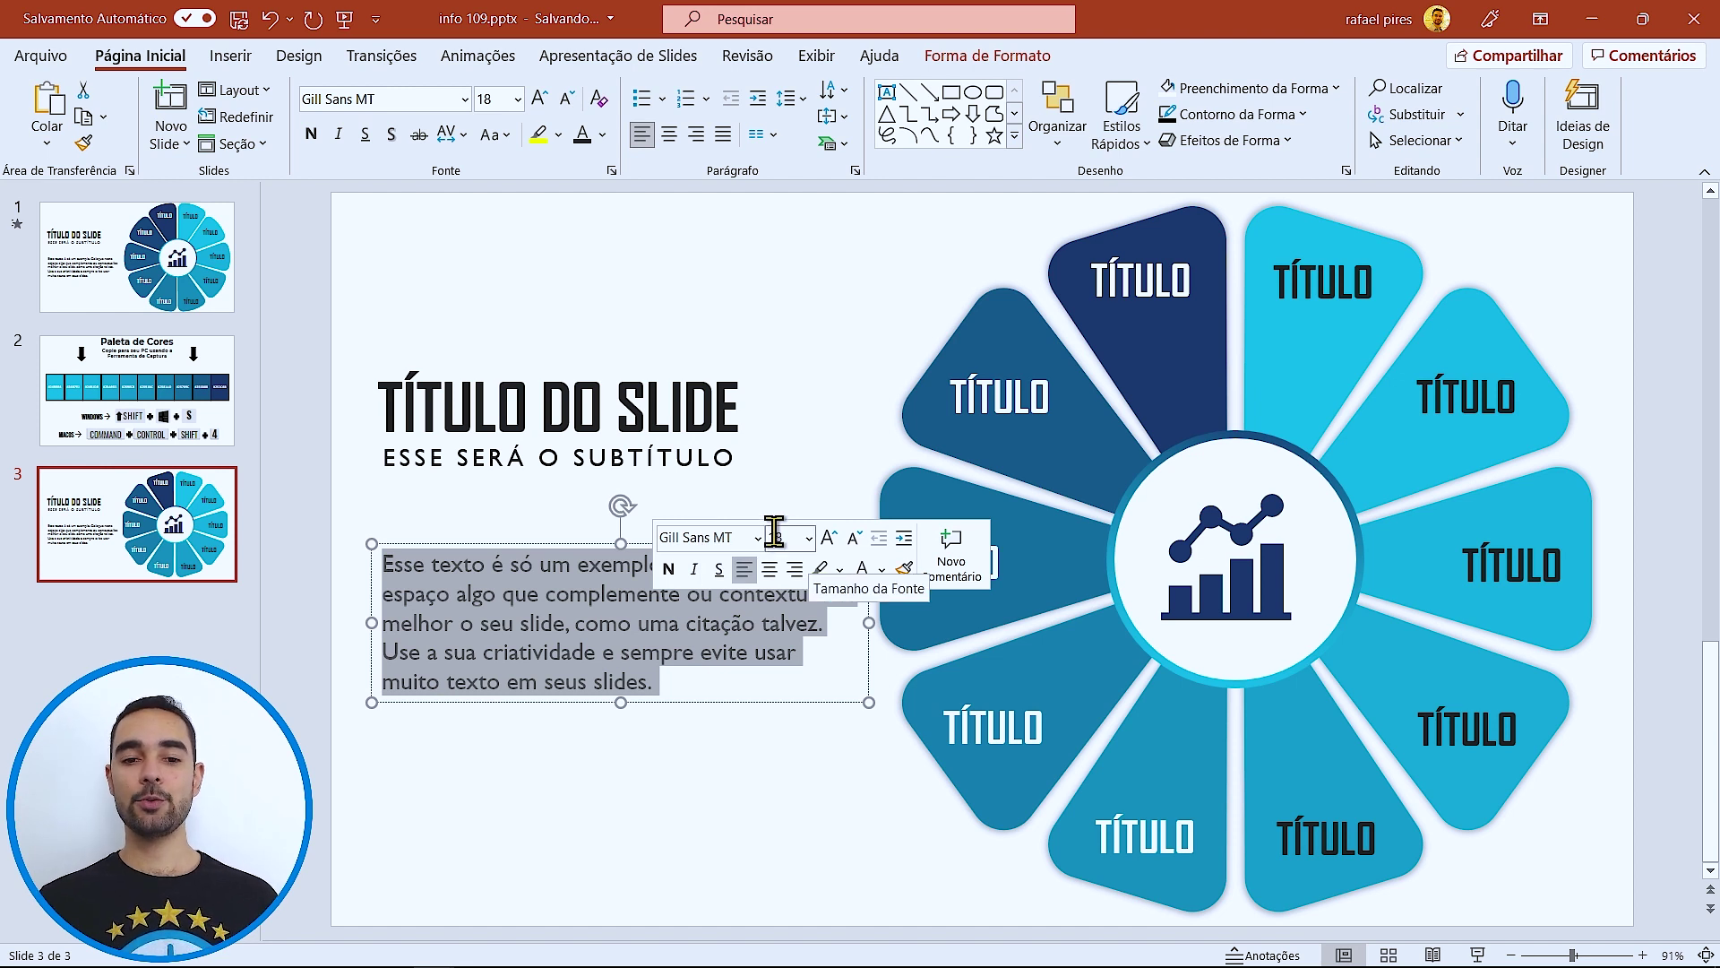
pyautogui.click(884, 570)
pyautogui.press('Escape')
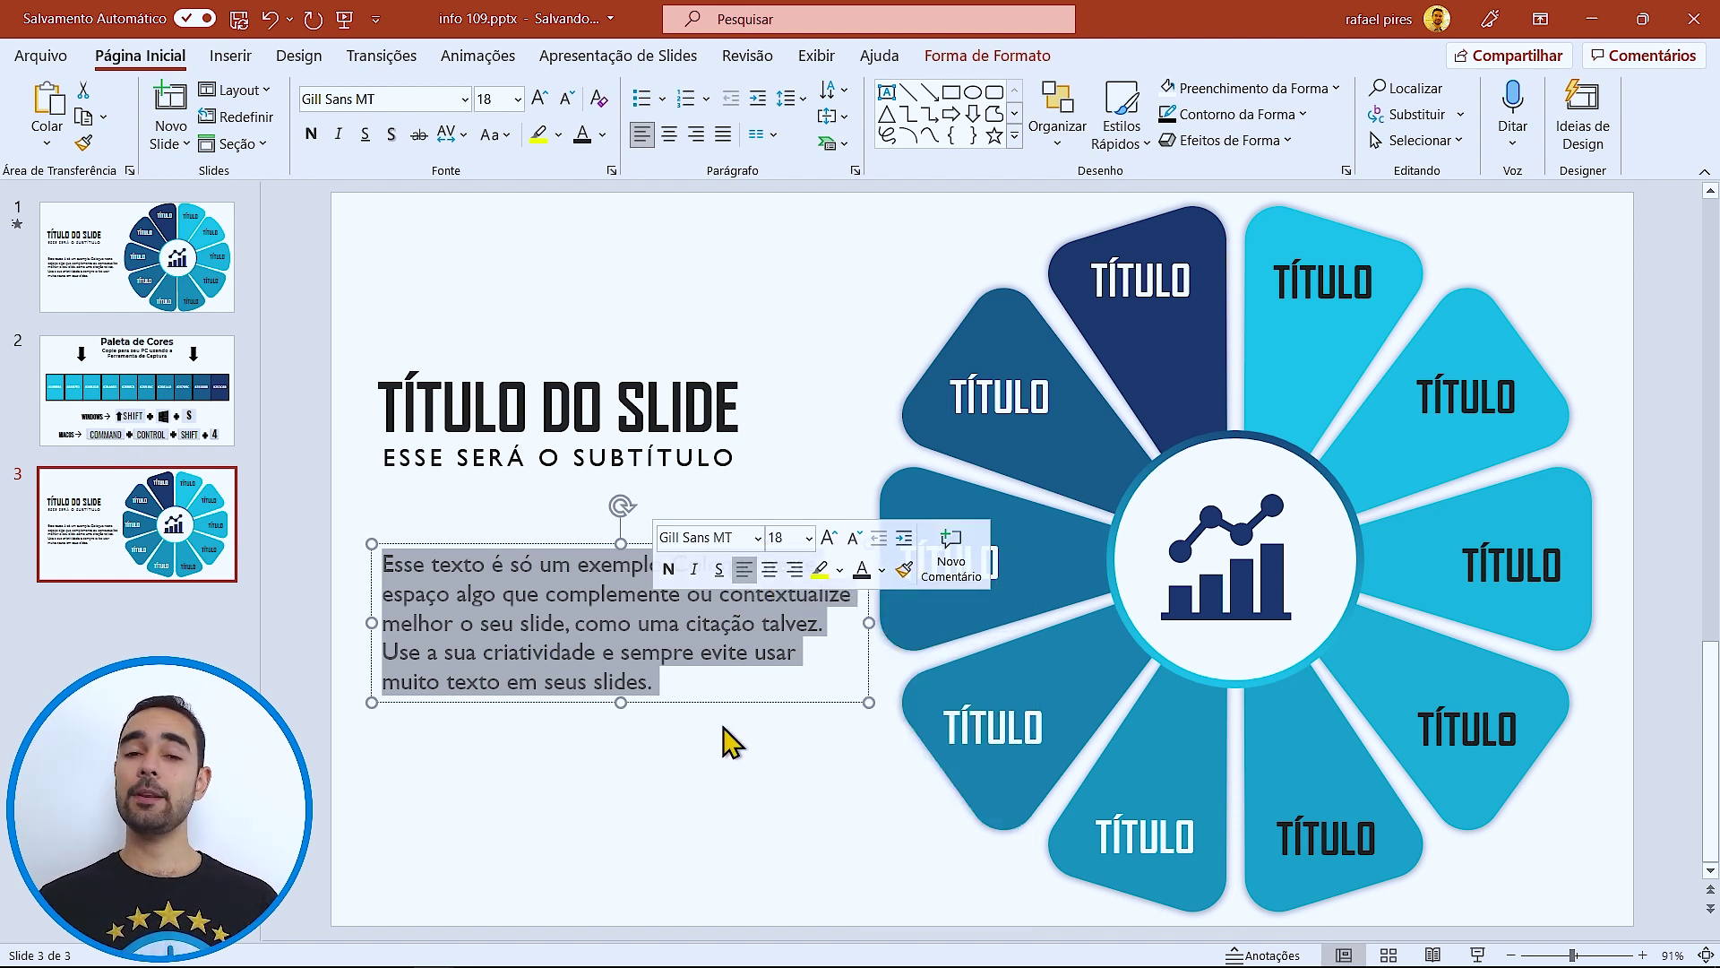
# - Align the title, subtitle and body text boxes on their left edges
pyautogui.moveTo(285, 312); pyautogui.dragTo(910, 796)
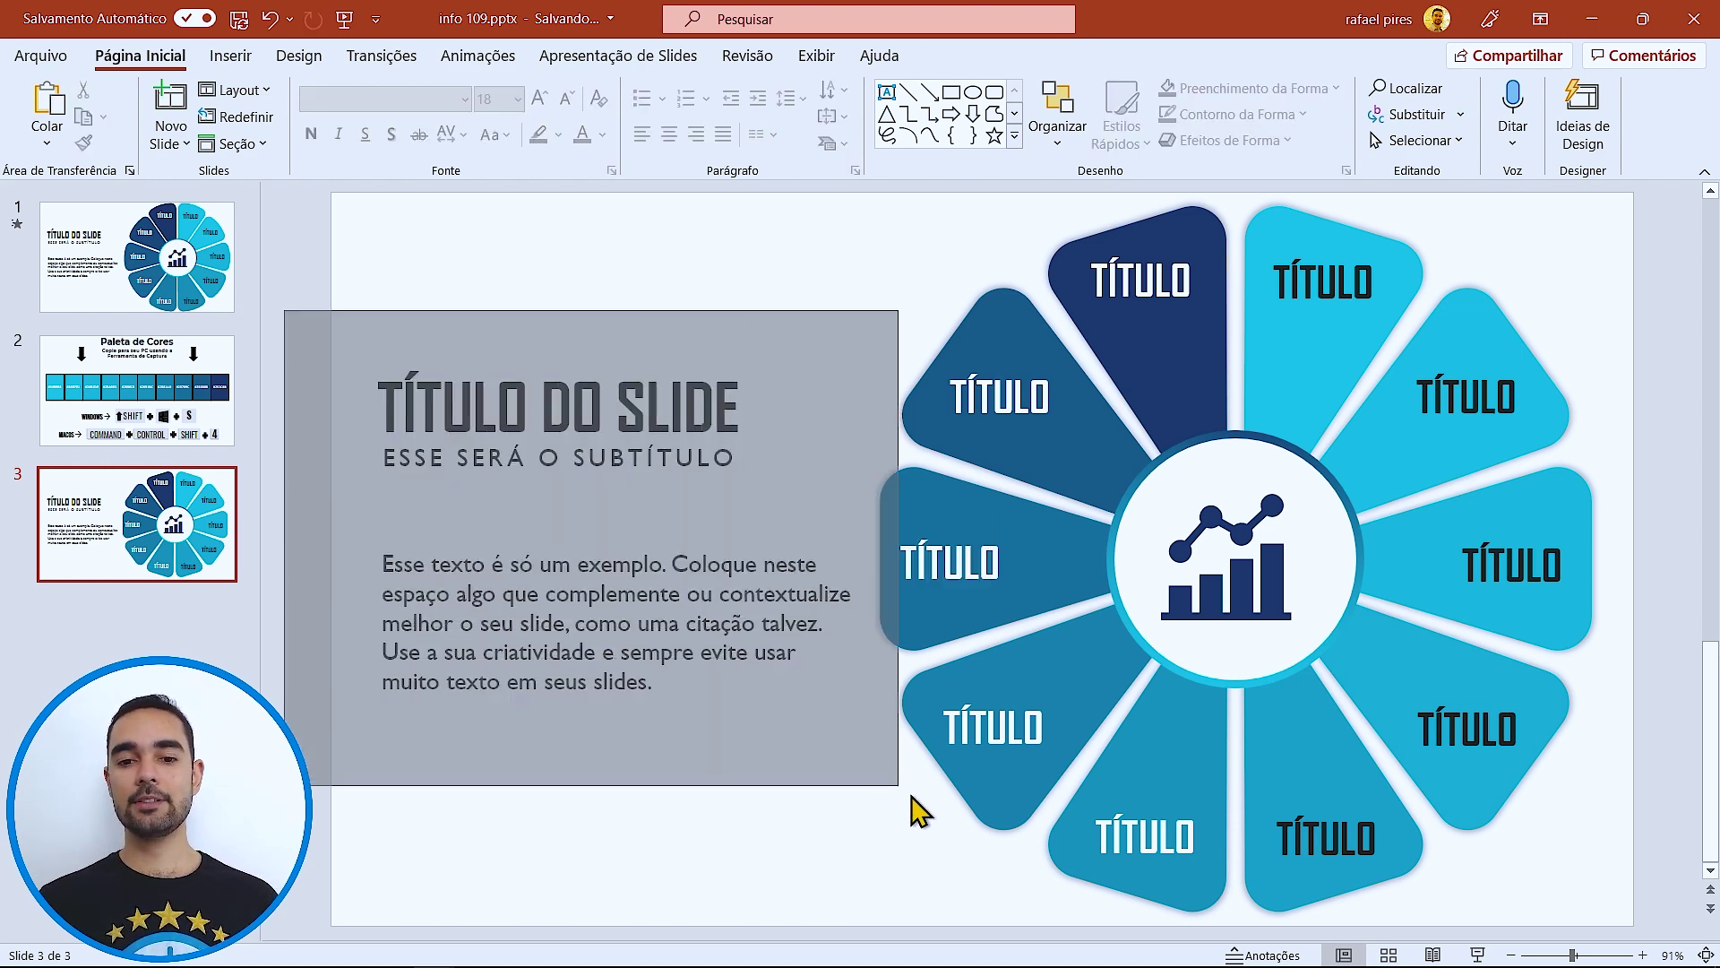
pyautogui.click(988, 56)
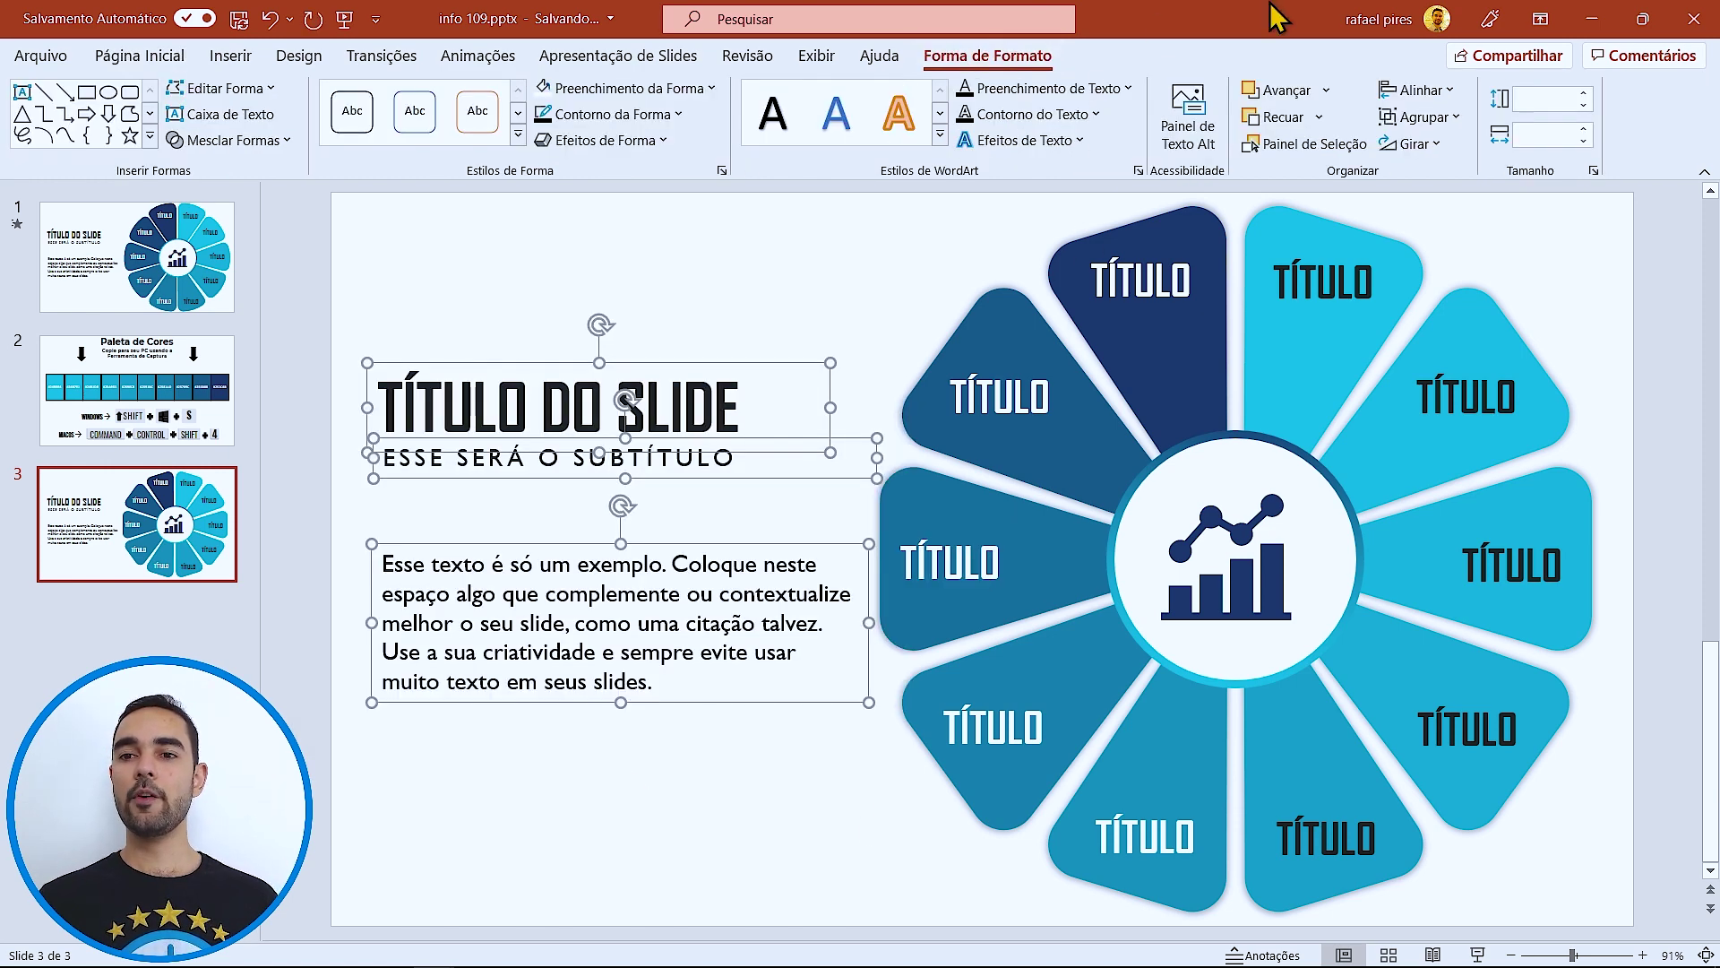
pyautogui.click(1418, 90)
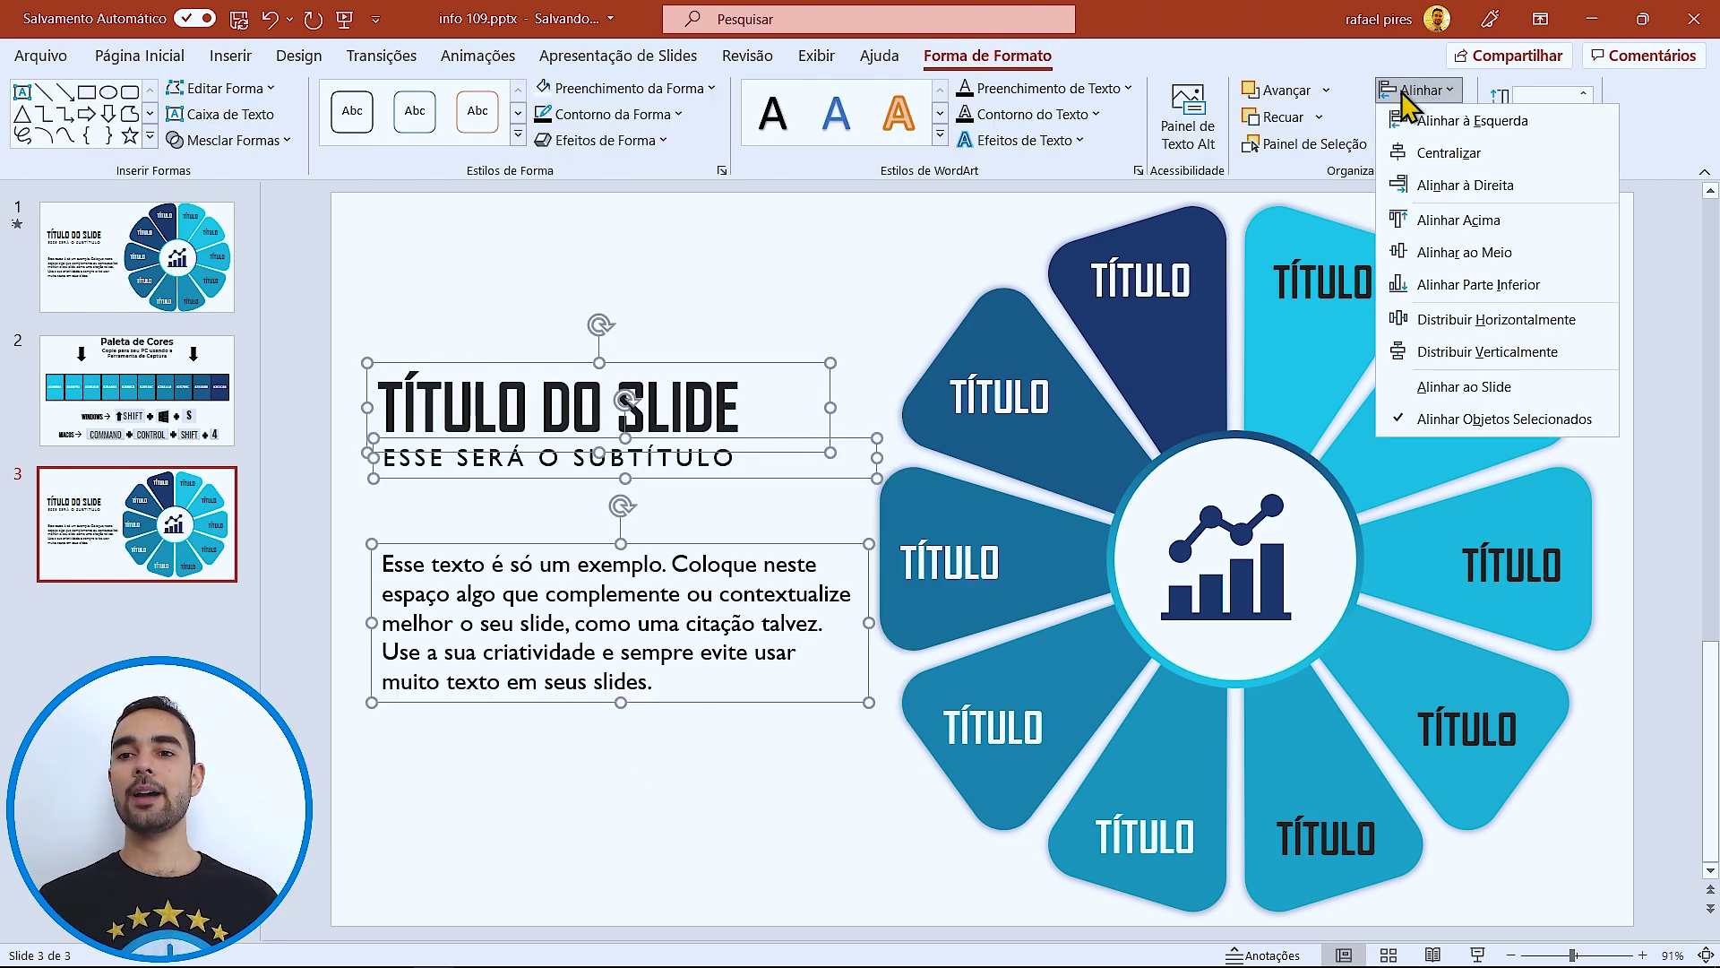
pyautogui.click(1464, 125)
pyautogui.click(787, 249)
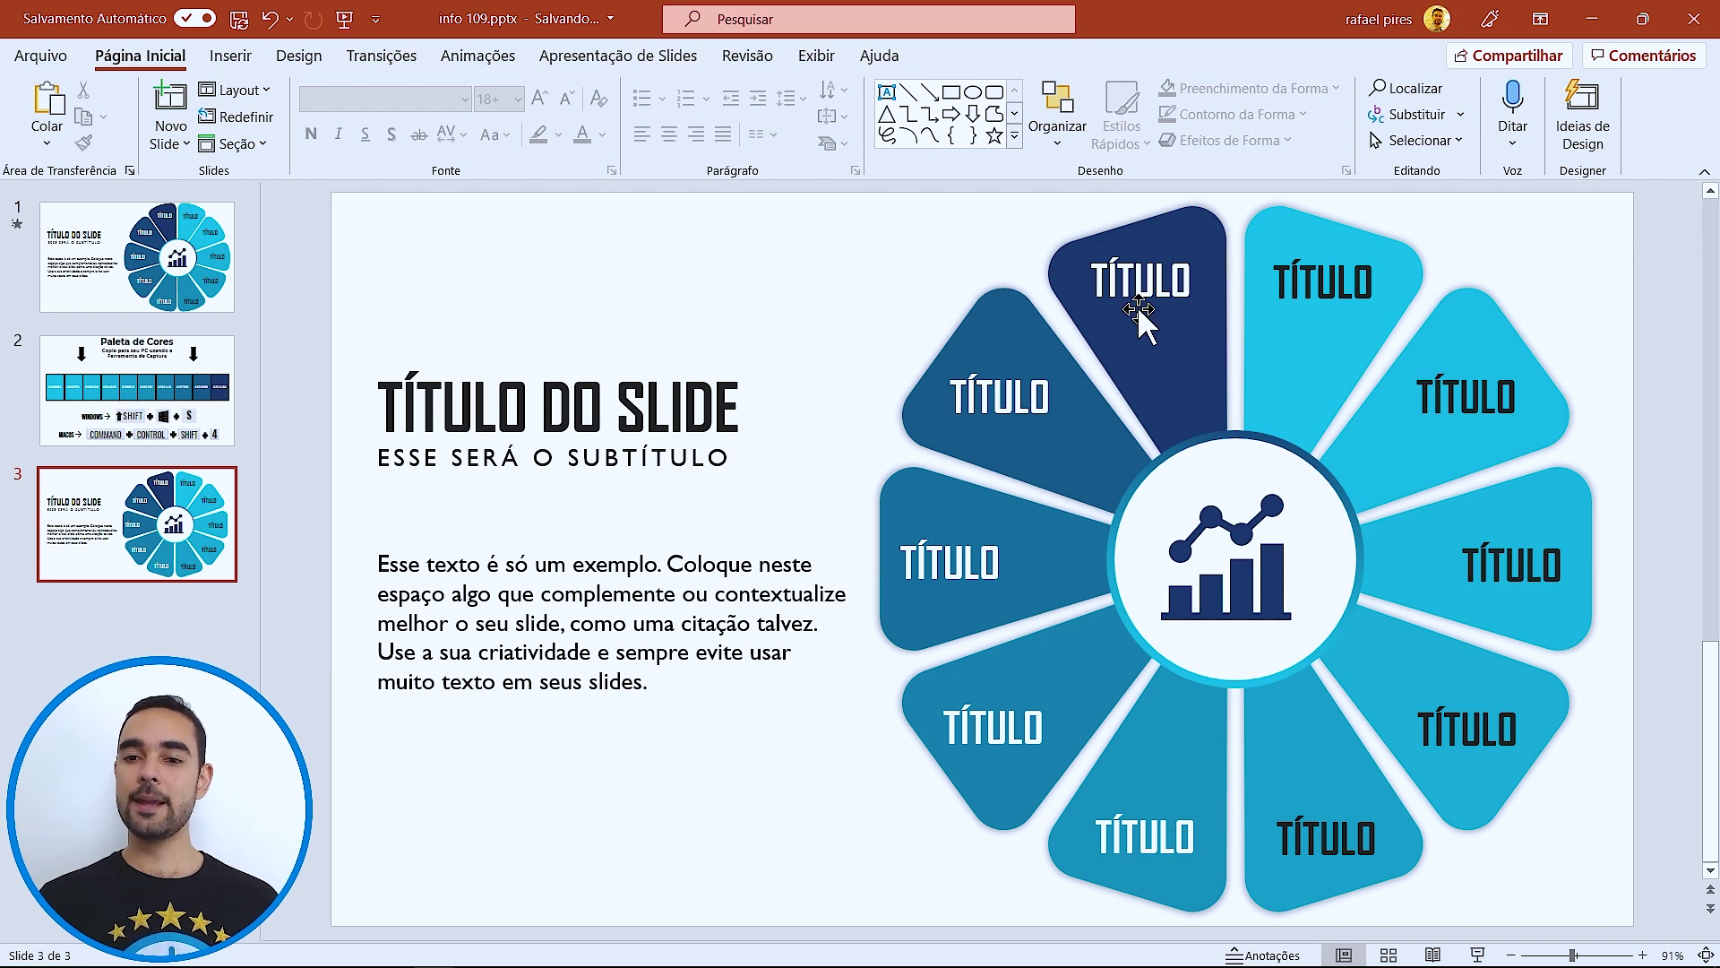
pyautogui.doubleClick(1310, 282)
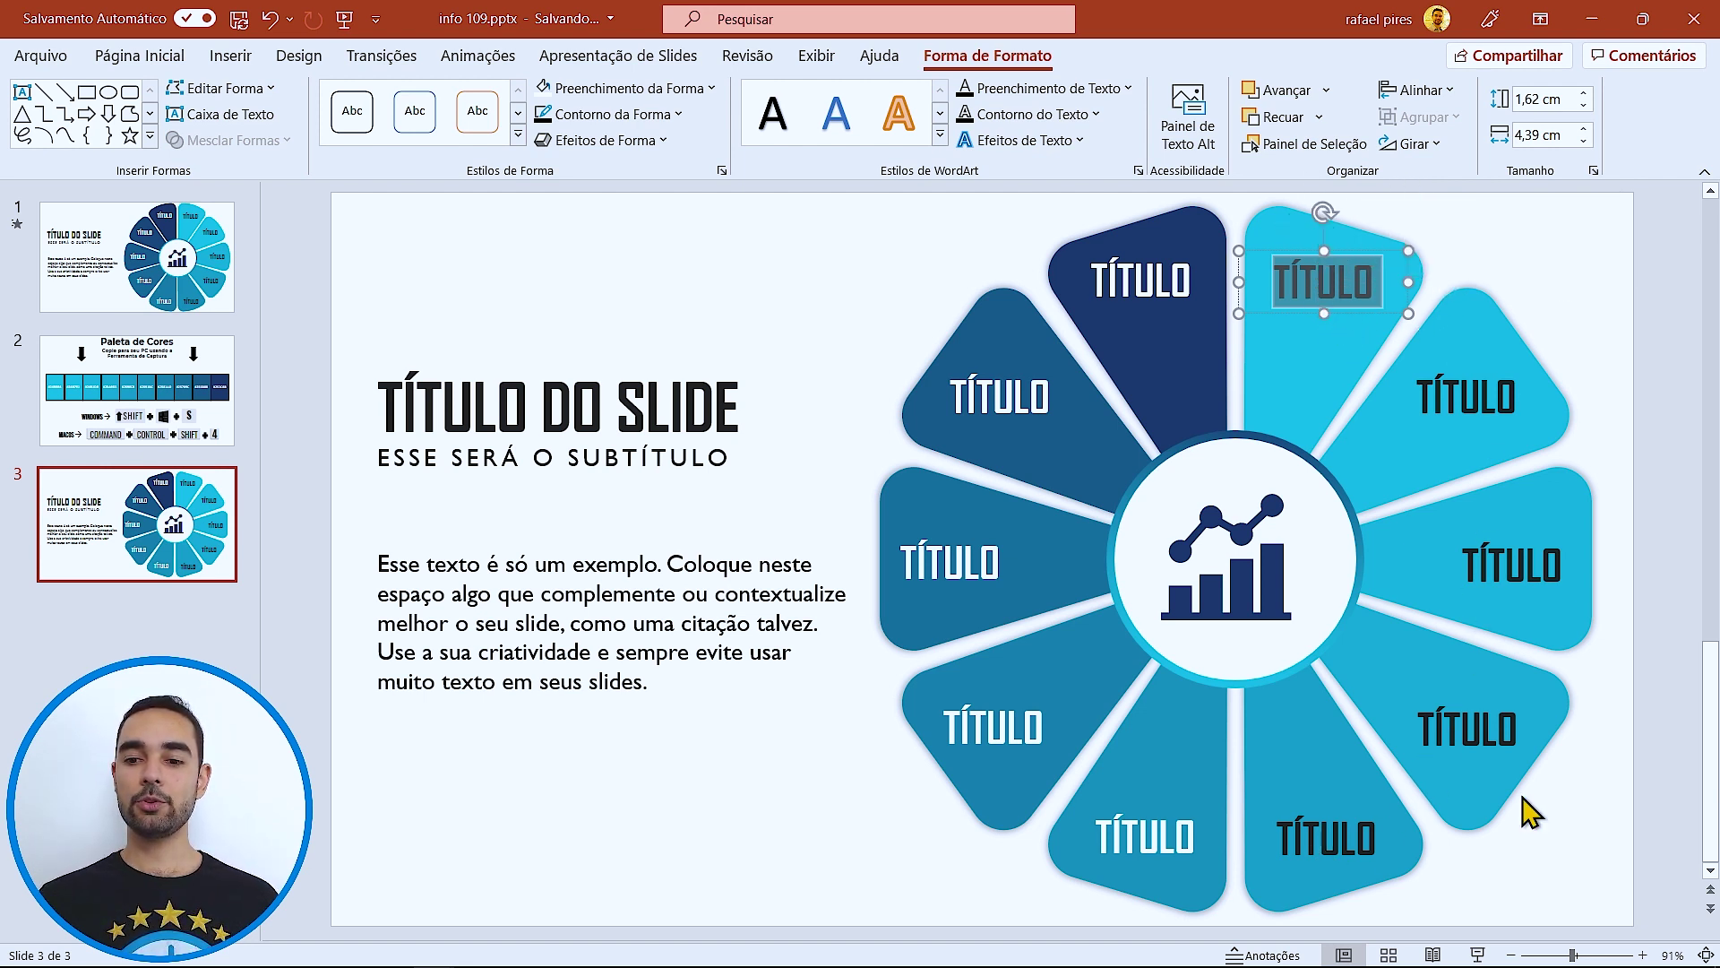
pyautogui.click(1532, 228)
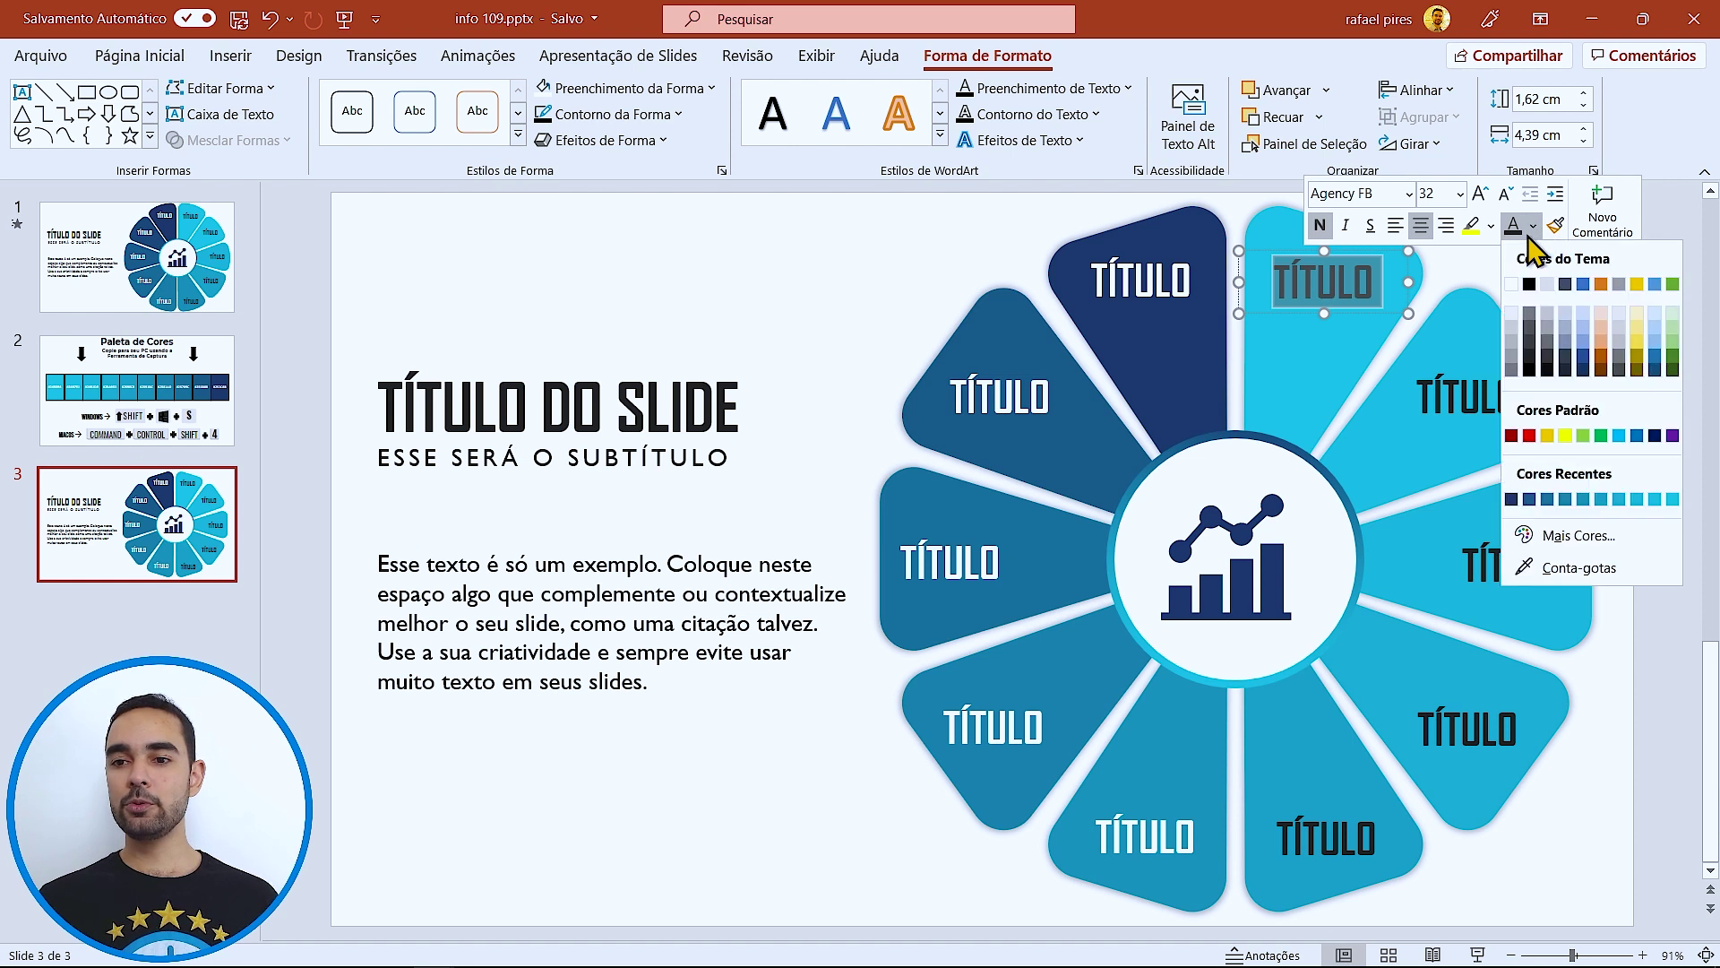
pyautogui.press('Escape')
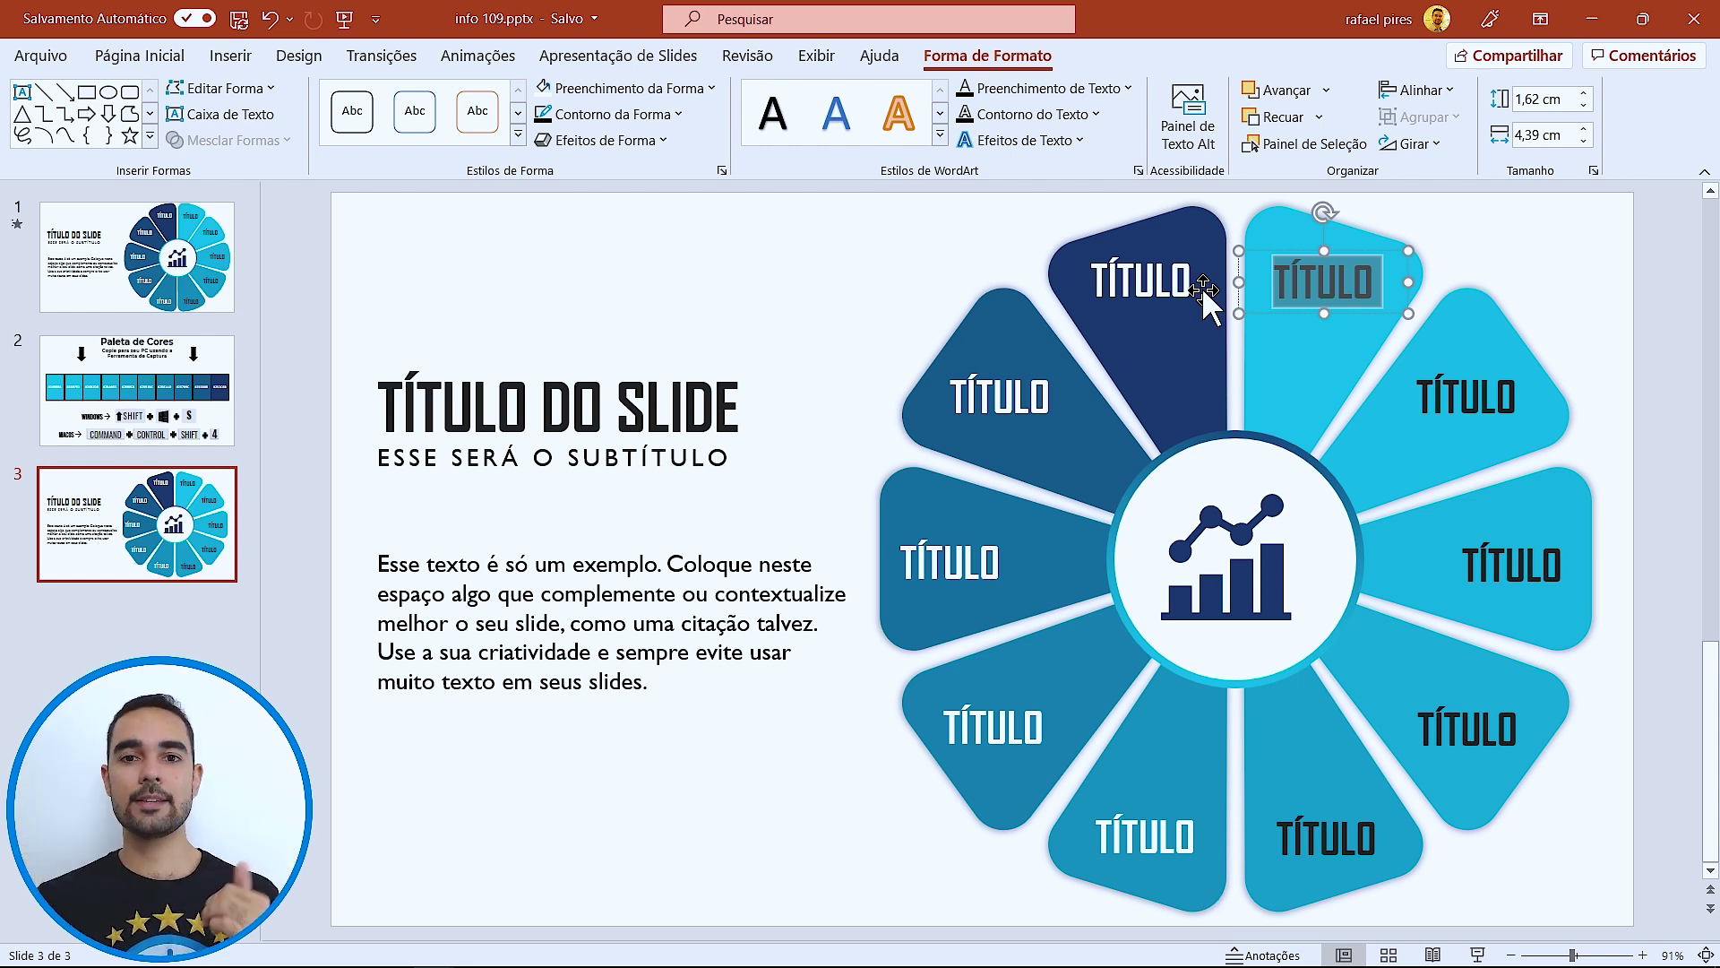
pyautogui.click(1251, 557)
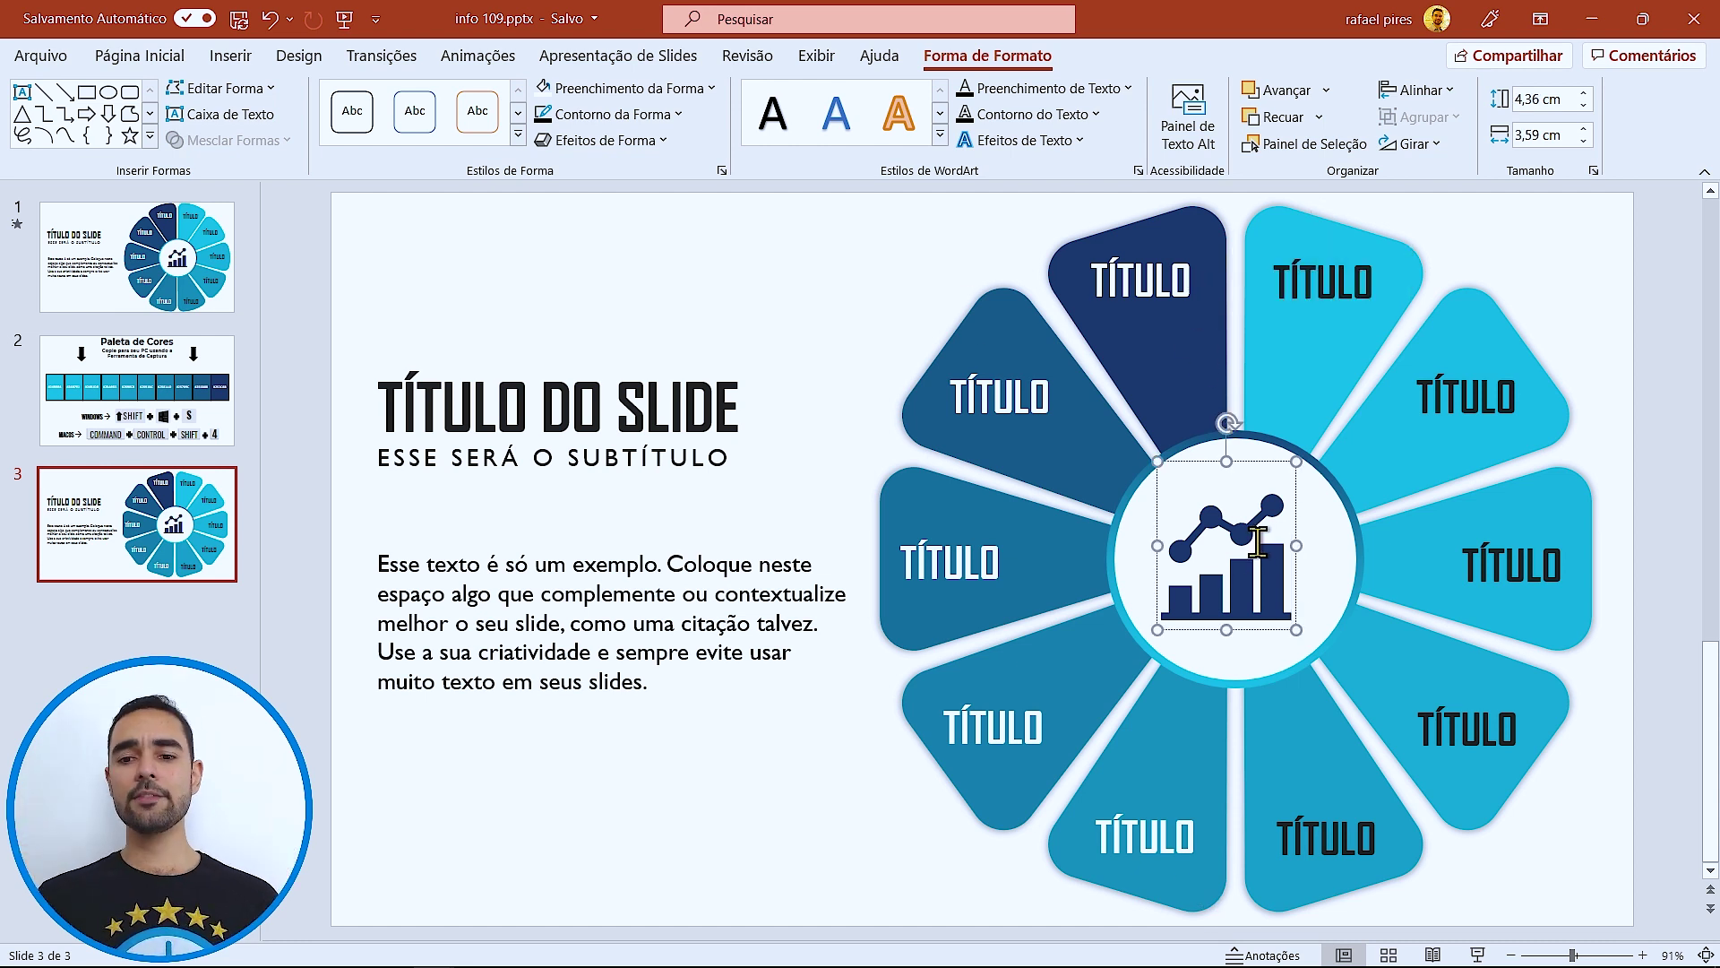
# - Try sample icon glyphs a, b, c and d on a second line, then remove them
pyautogui.moveTo(1258, 540); pyautogui.dragTo(1181, 553)
pyautogui.click(832, 426)
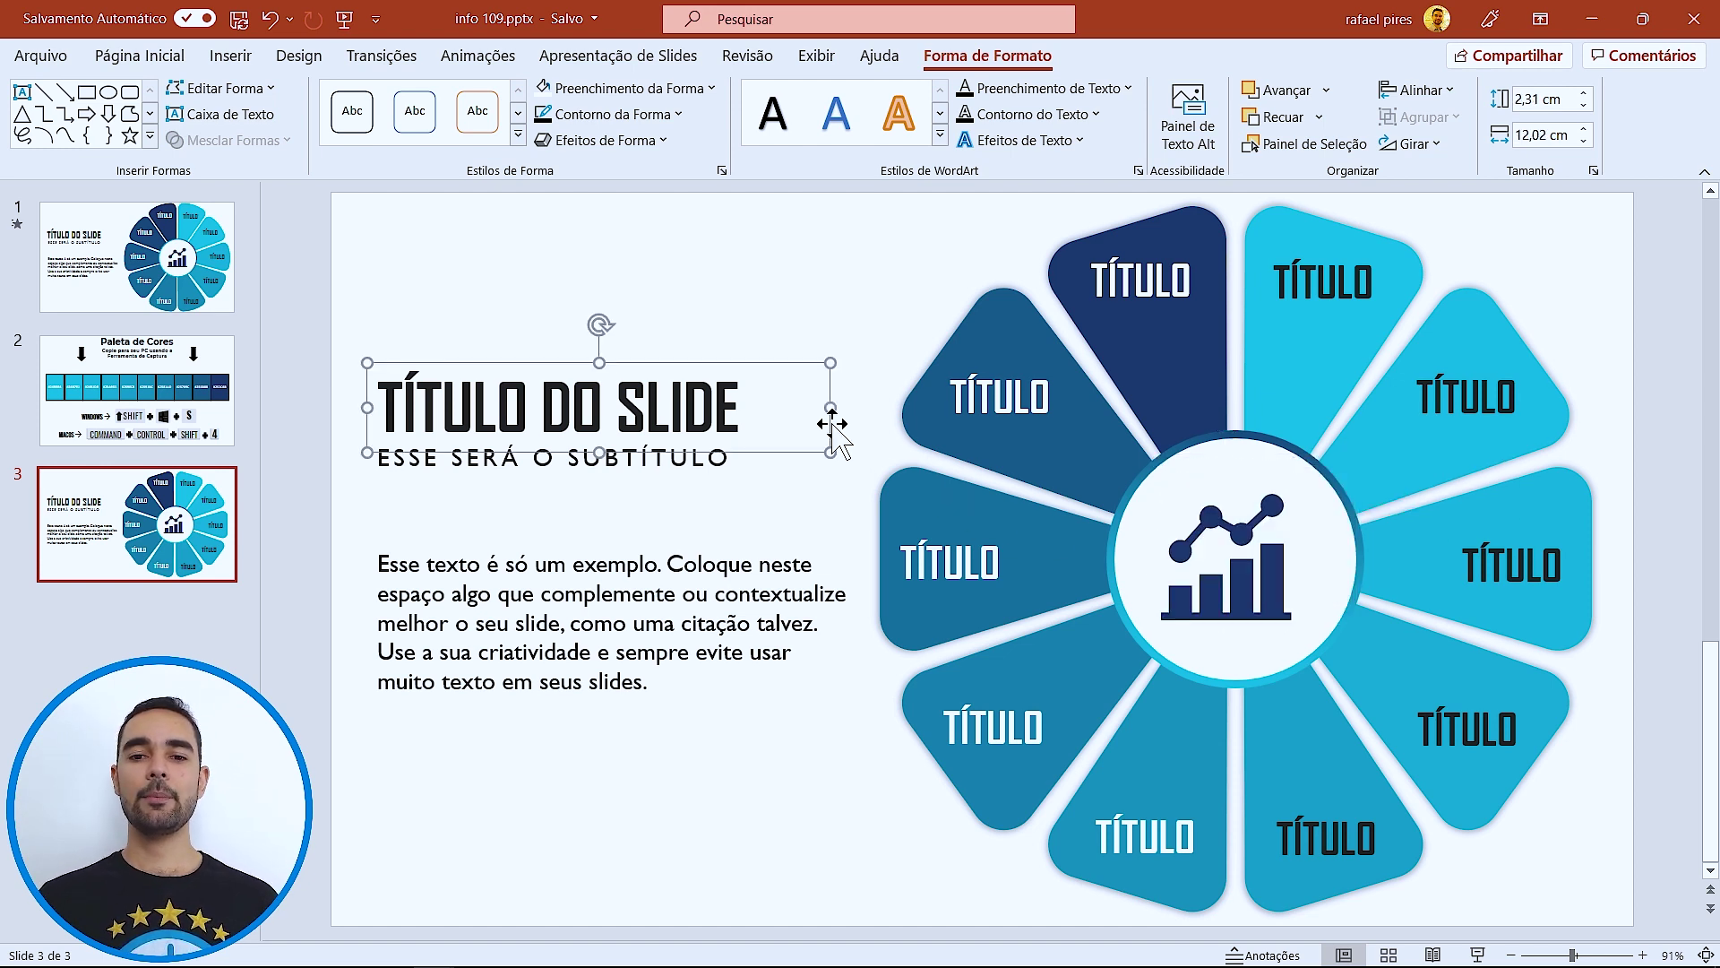
pyautogui.moveTo(1201, 582); pyautogui.dragTo(1296, 610)
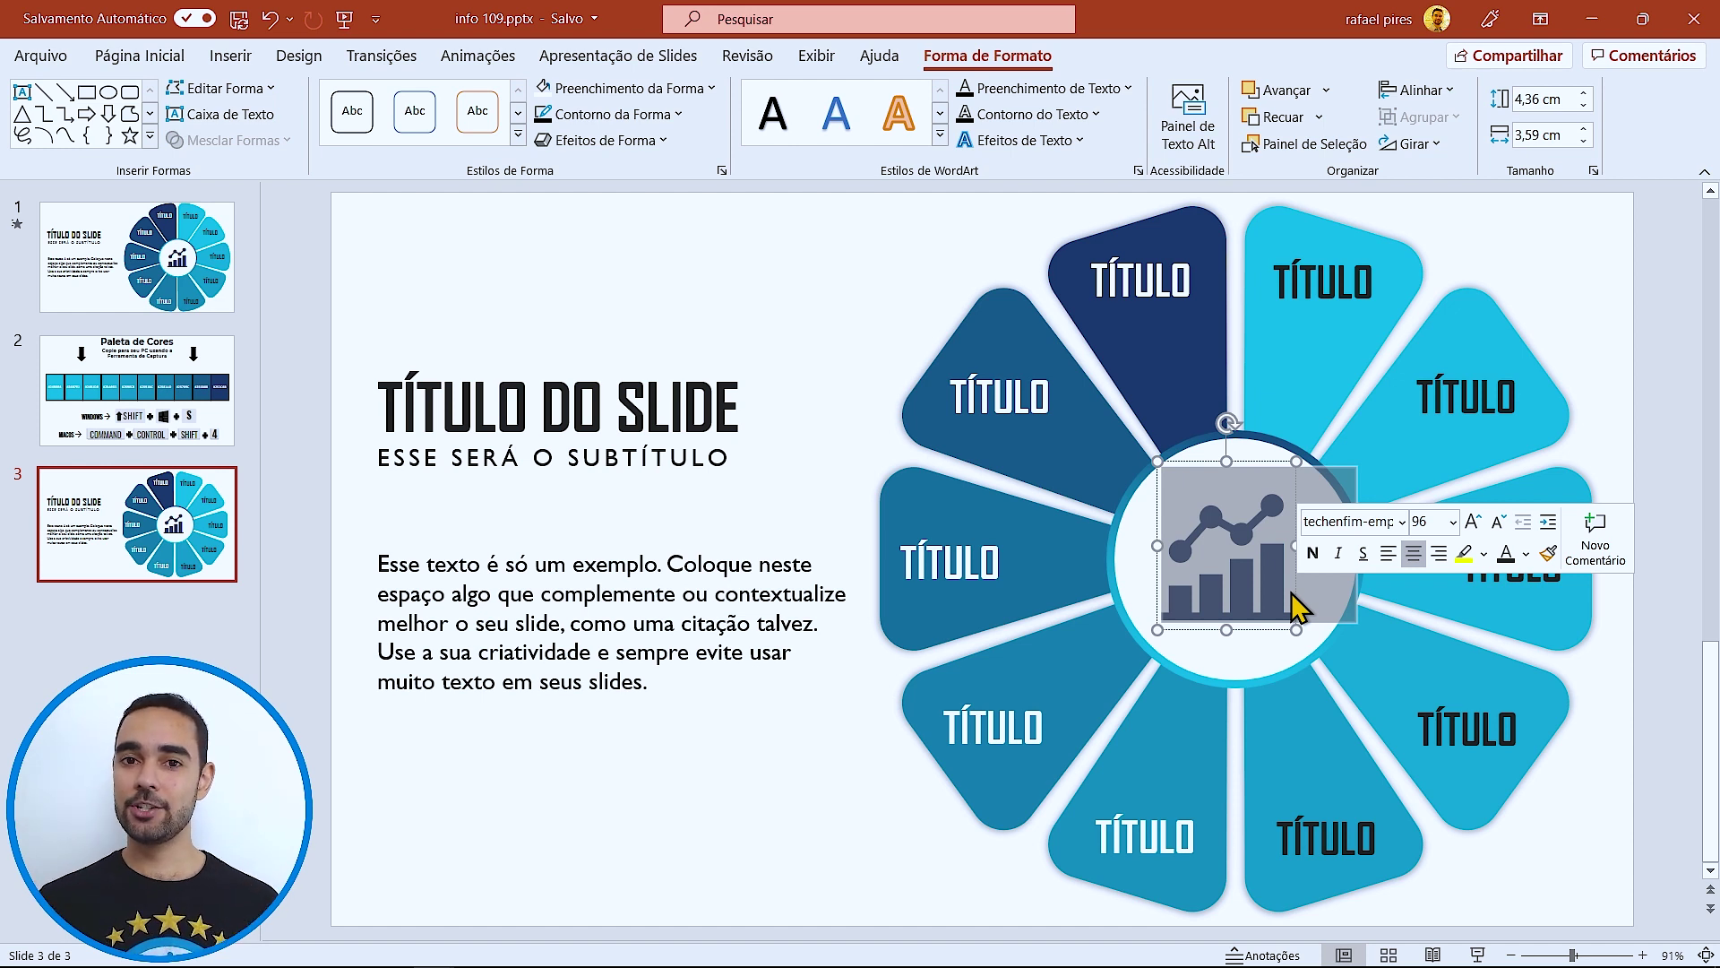
pyautogui.click(1251, 573)
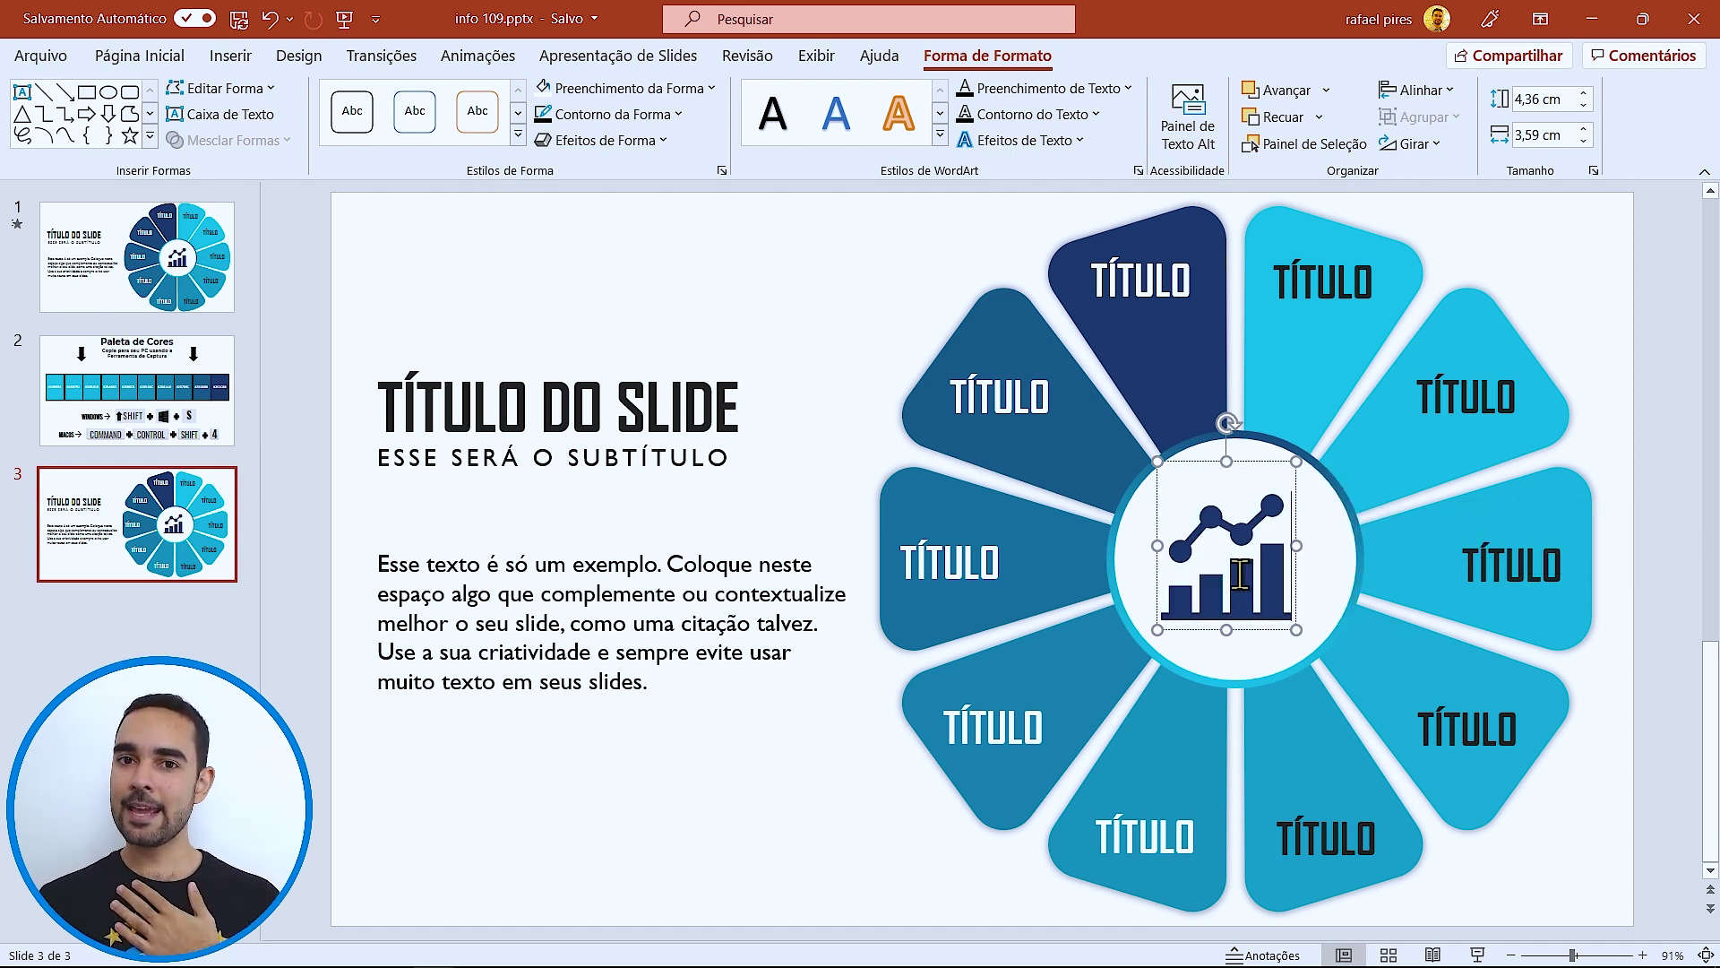
pyautogui.press('Return')
pyautogui.write('a')
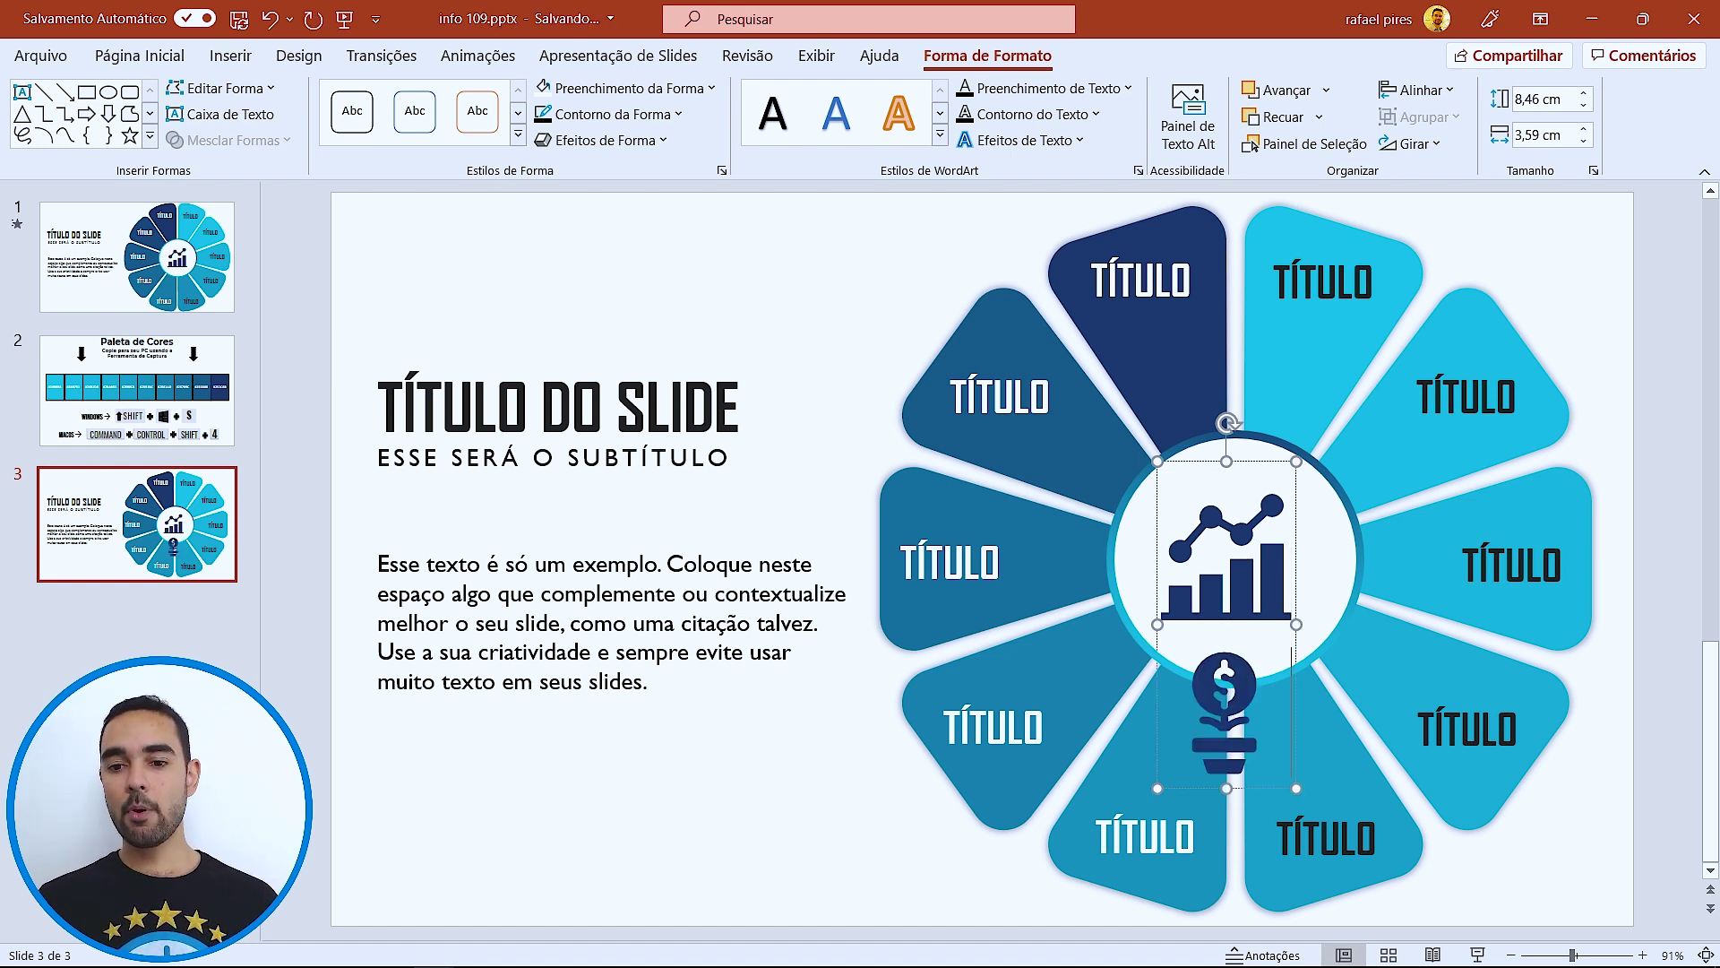
pyautogui.press('BackSpace')
pyautogui.write('b')
pyautogui.press('BackSpace')
pyautogui.write('c')
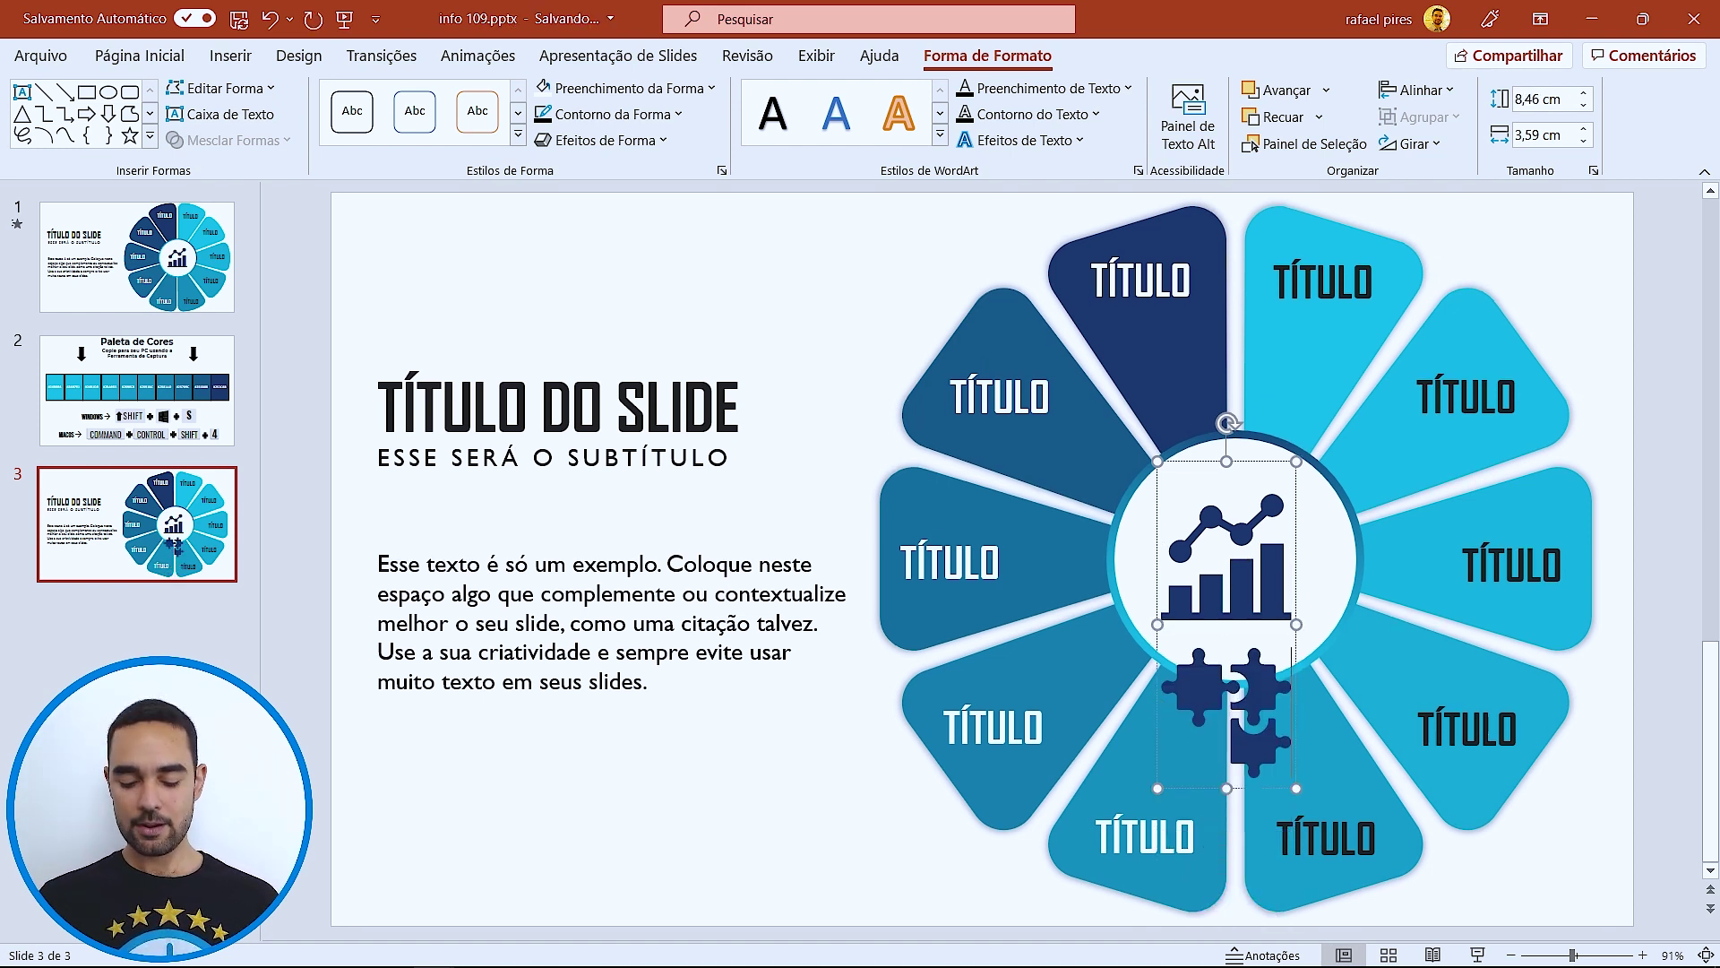
pyautogui.press('BackSpace')
pyautogui.write('d')
pyautogui.press('BackSpace')
pyautogui.press('BackSpace')
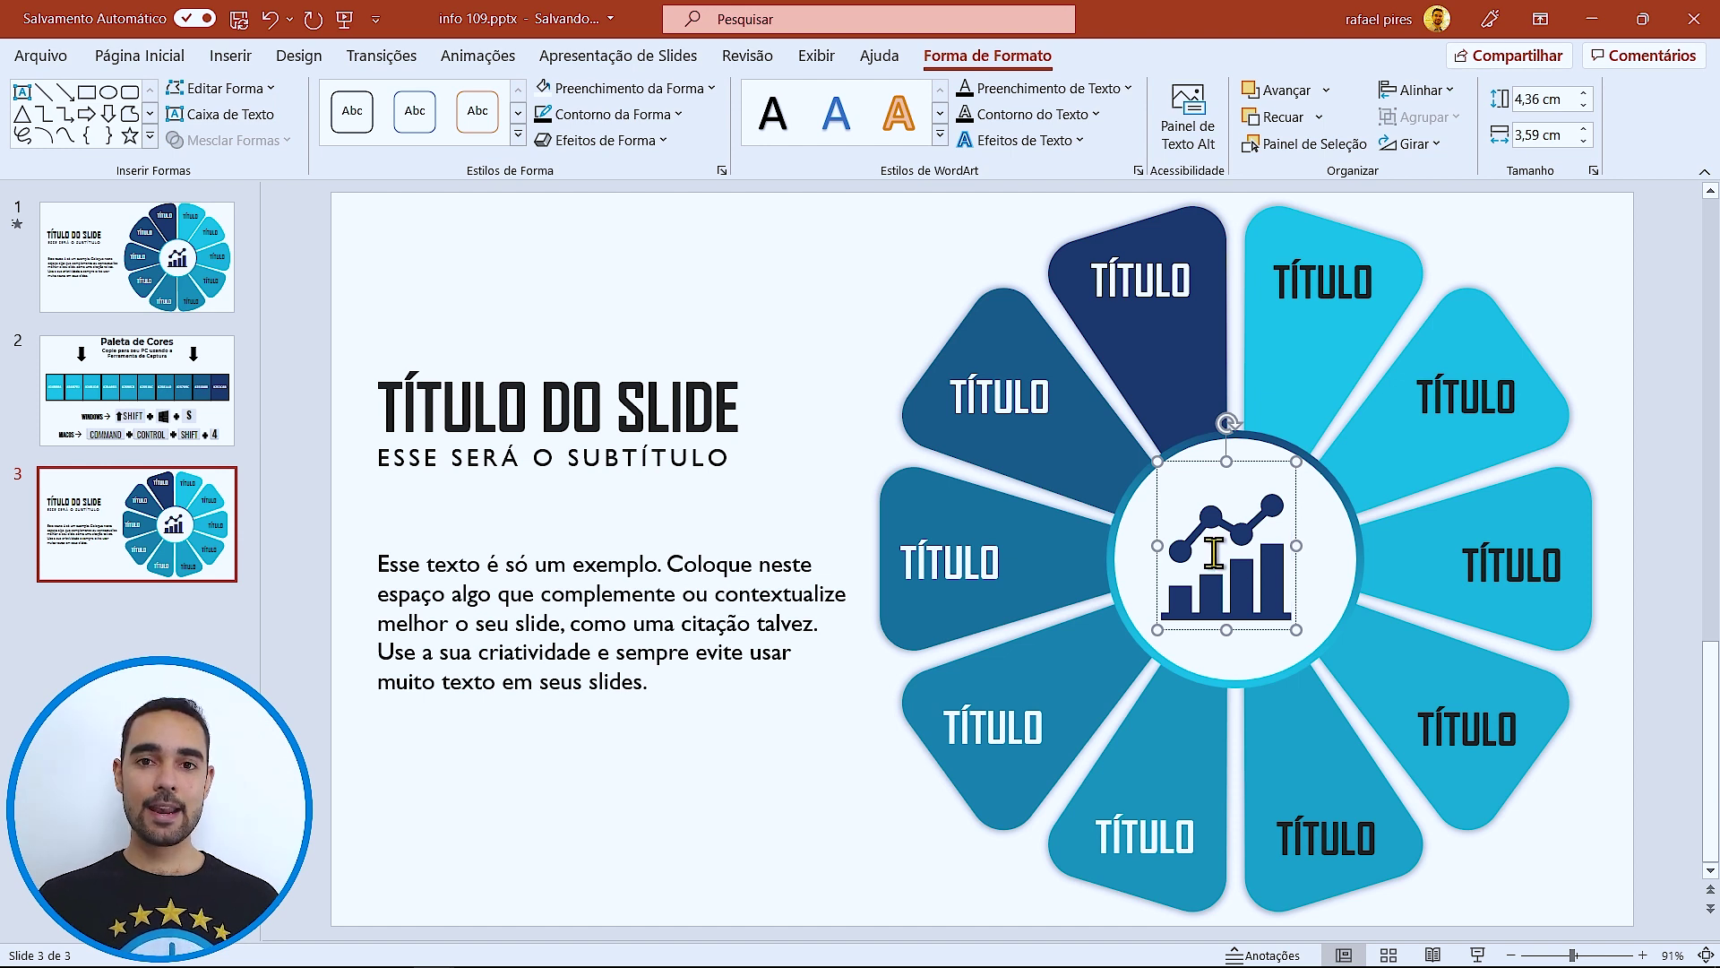
# - Nudge the chart icon slightly up and right and colour it dark blue
pyautogui.moveTo(1297, 515); pyautogui.dragTo(1303, 512)
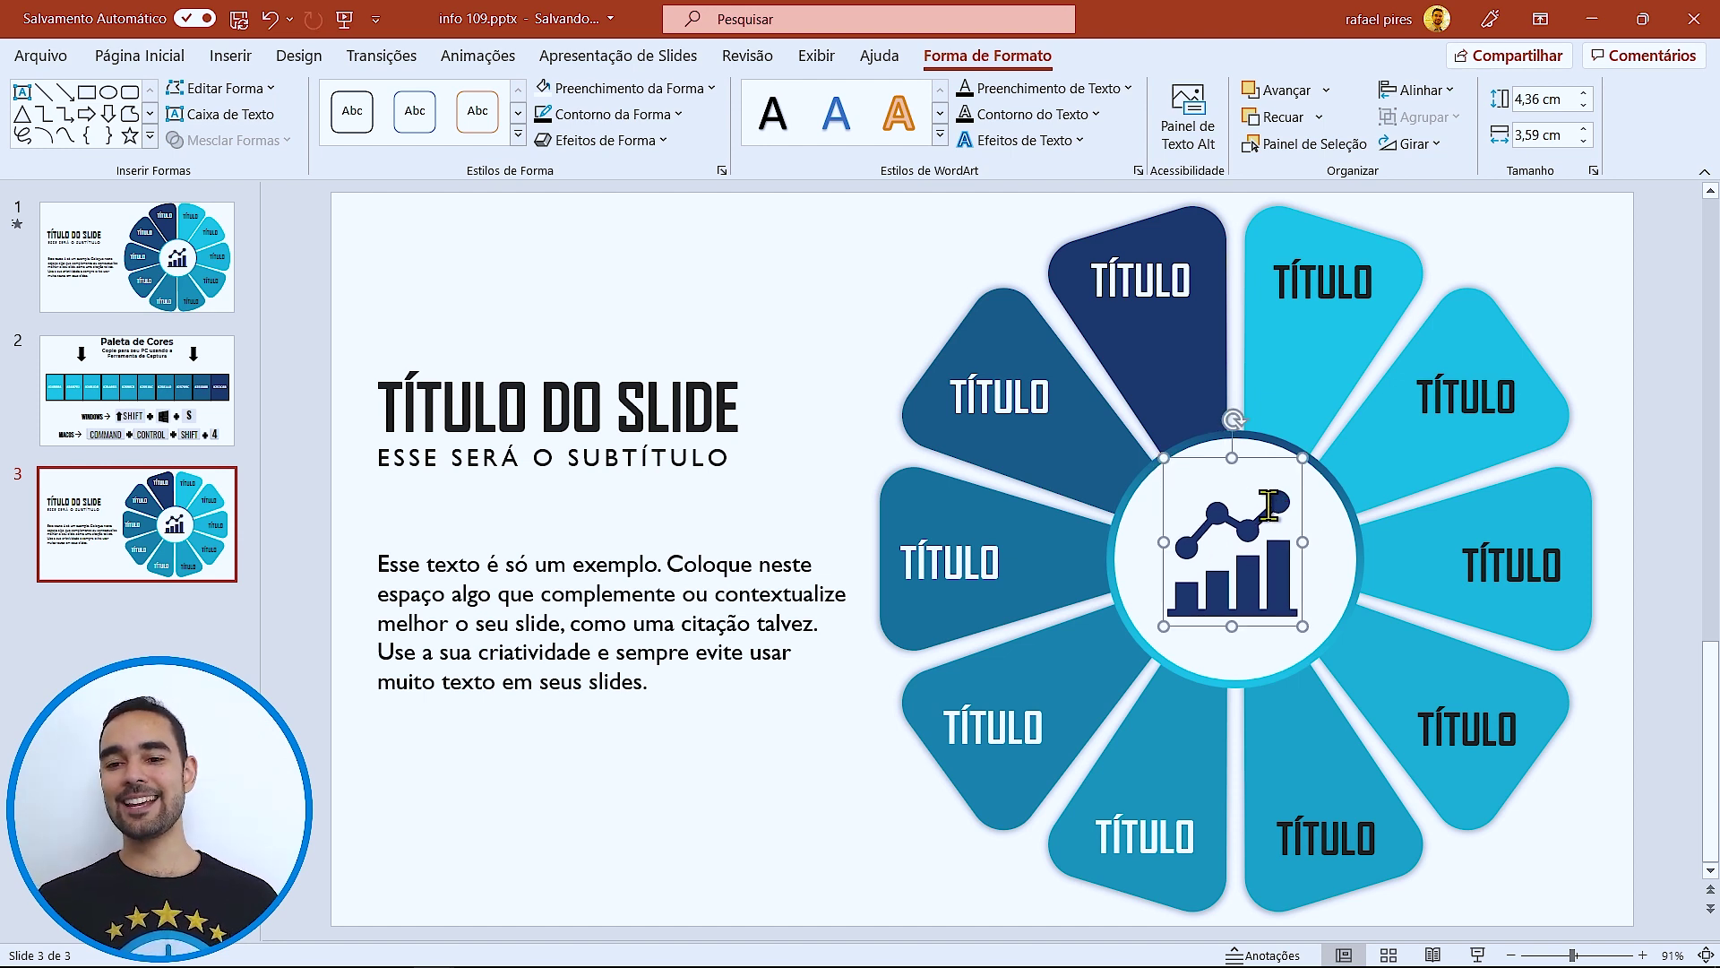
pyautogui.doubleClick(1280, 548)
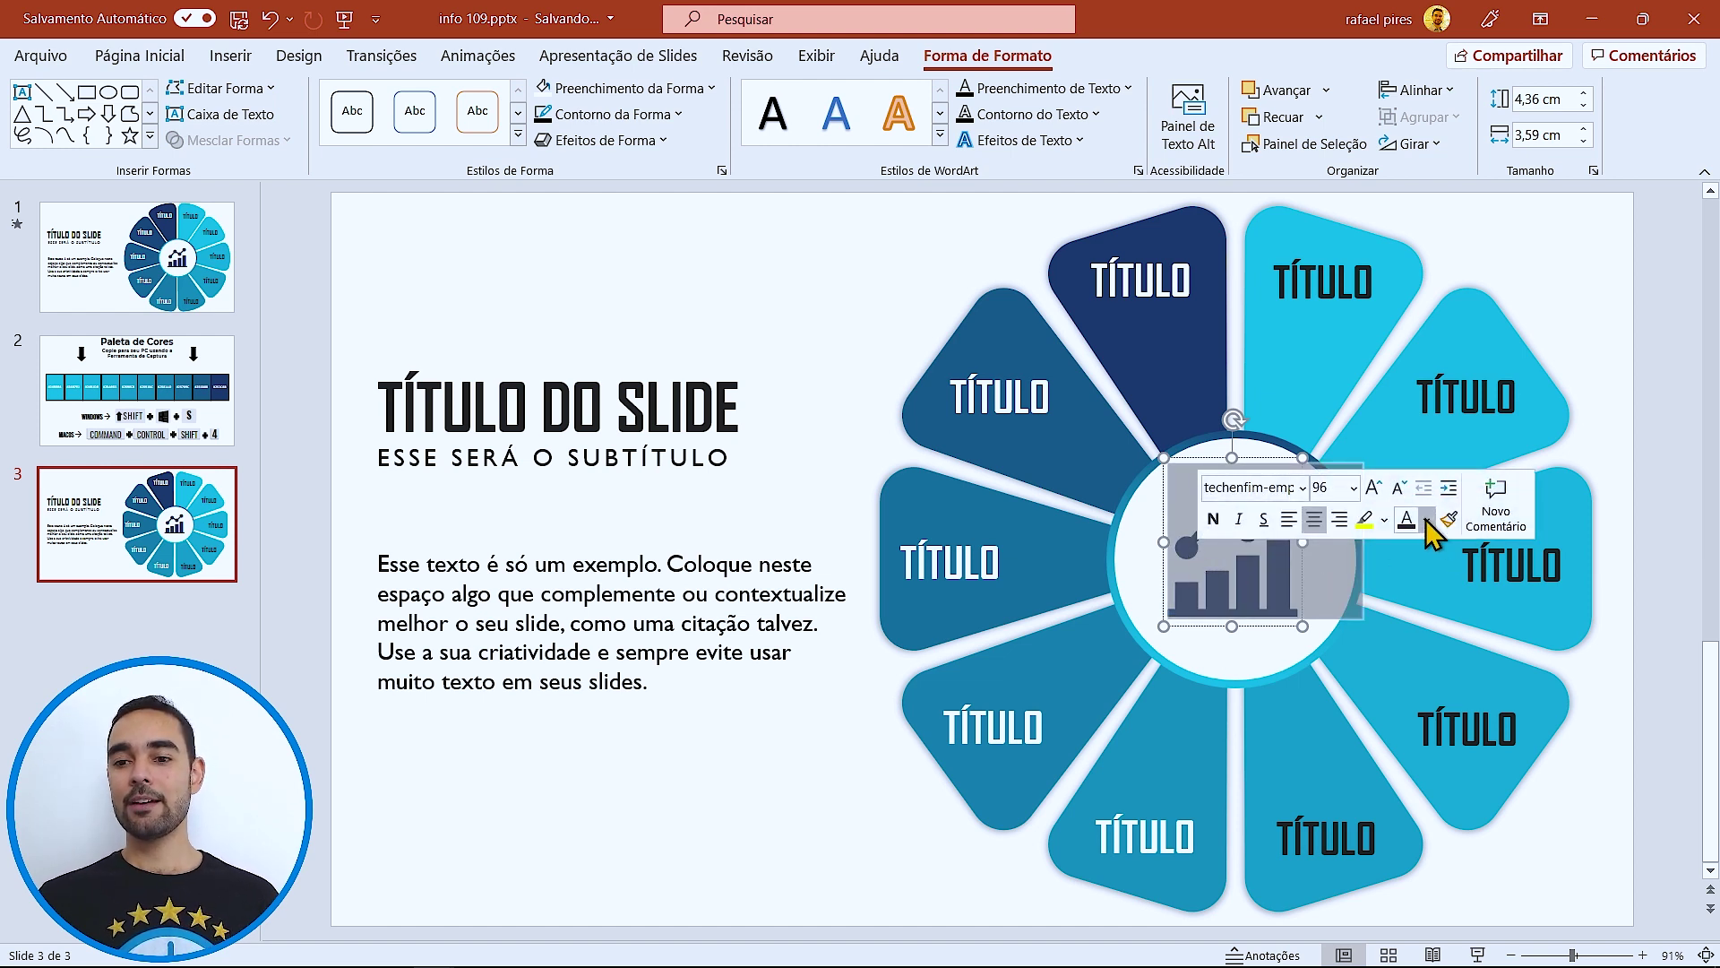
pyautogui.click(1424, 520)
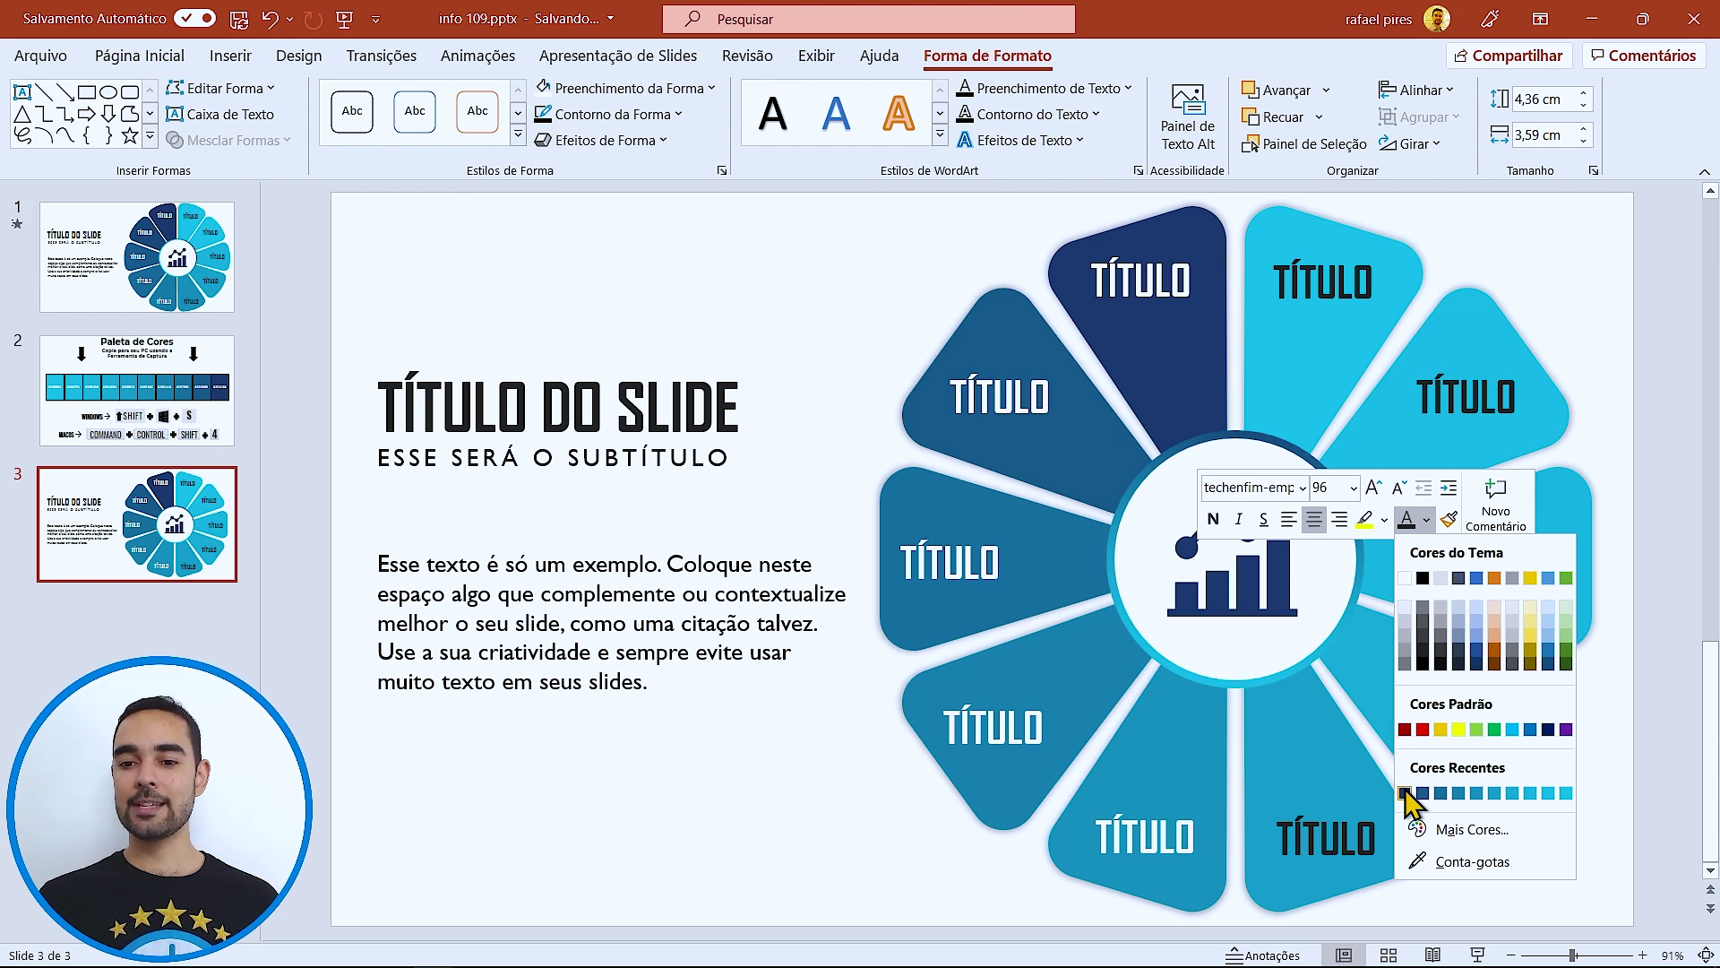
pyautogui.click(1405, 794)
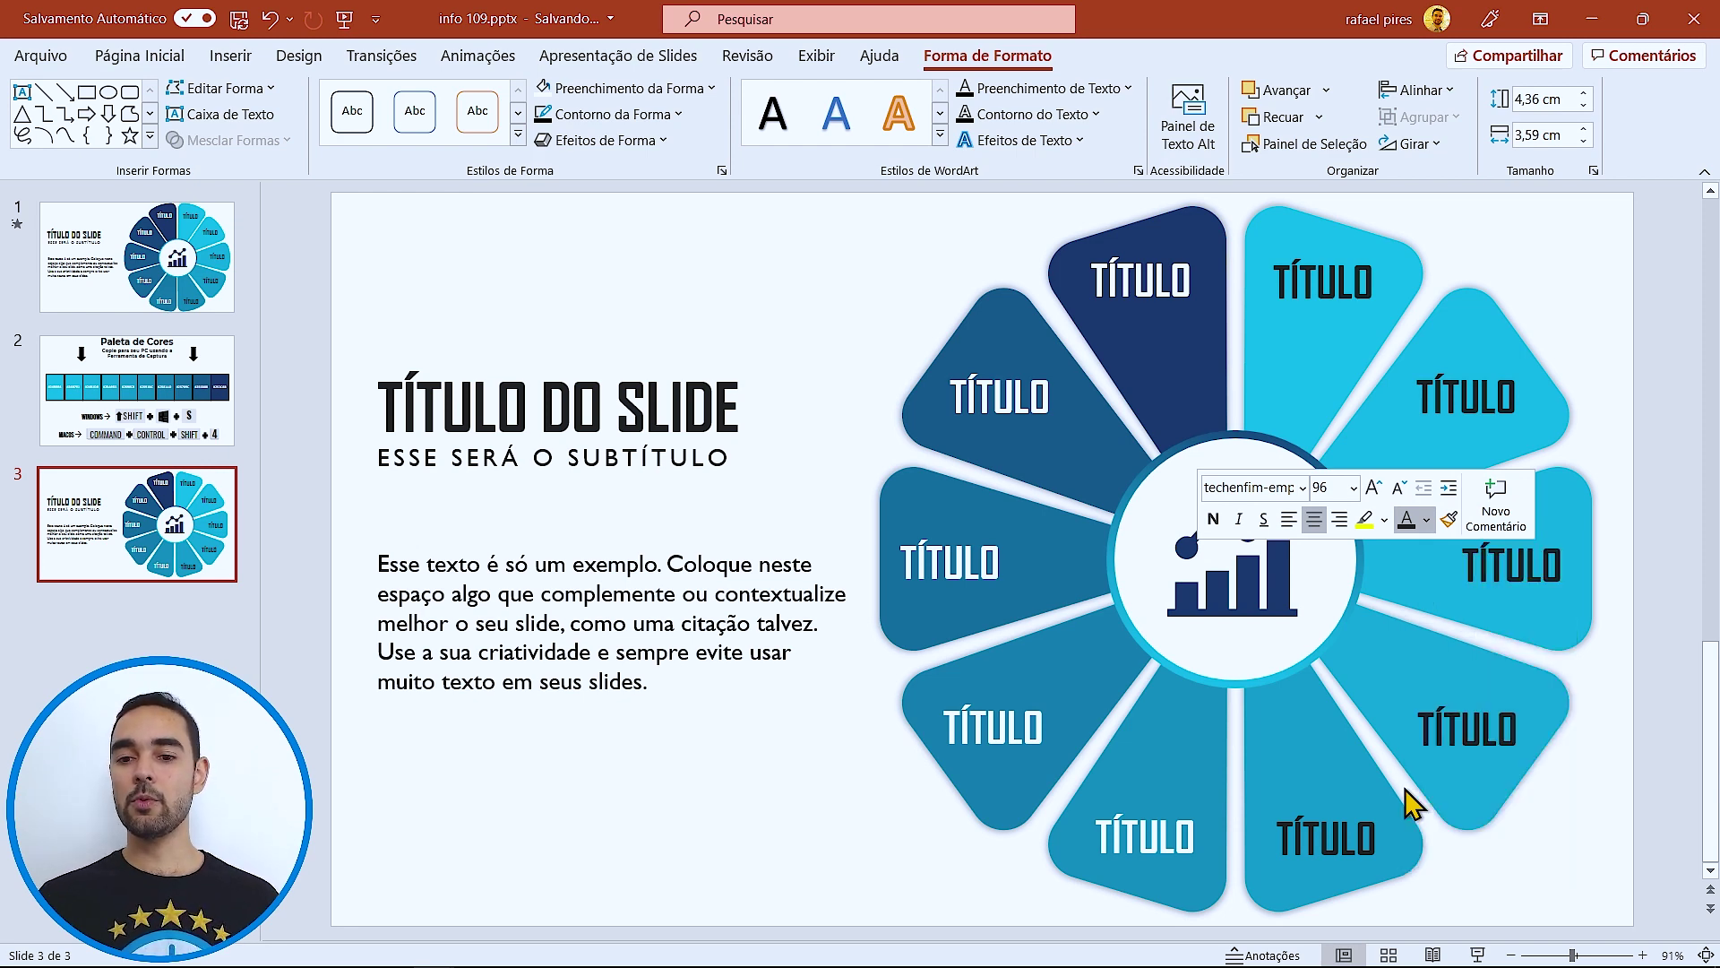
pyautogui.click(837, 264)
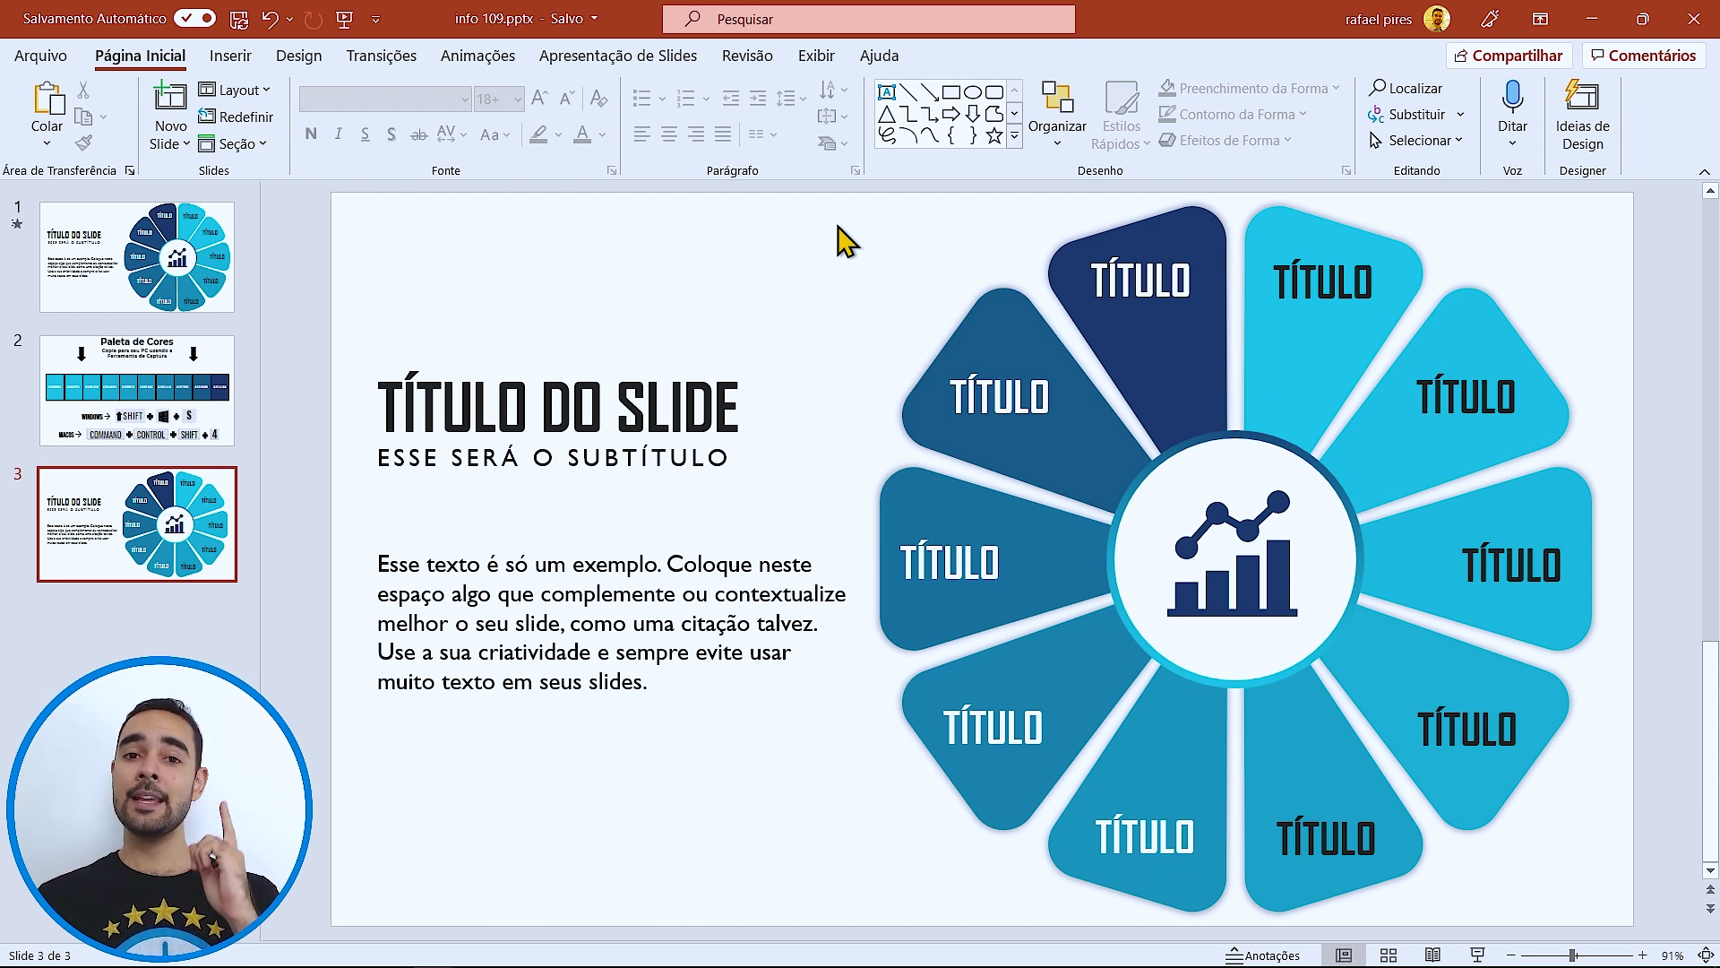
# - Group the top-right petal and the next petal each with its own TÍTULO text box
pyautogui.click(1309, 356)
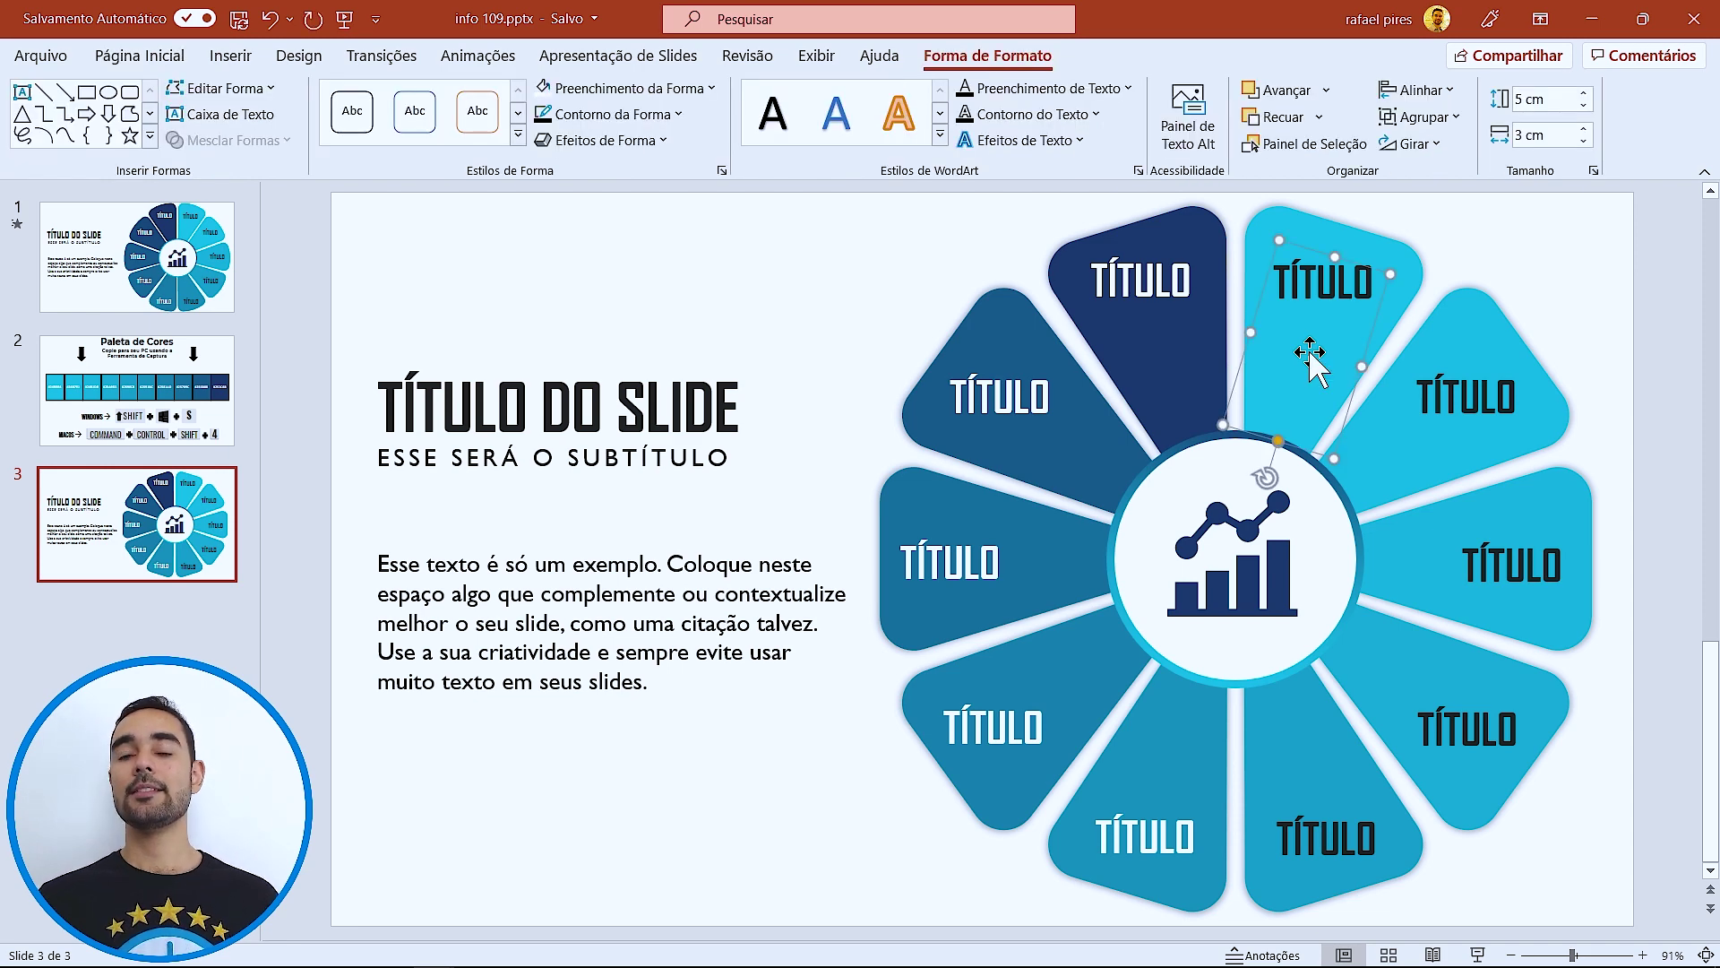
pyautogui.click(1321, 283)
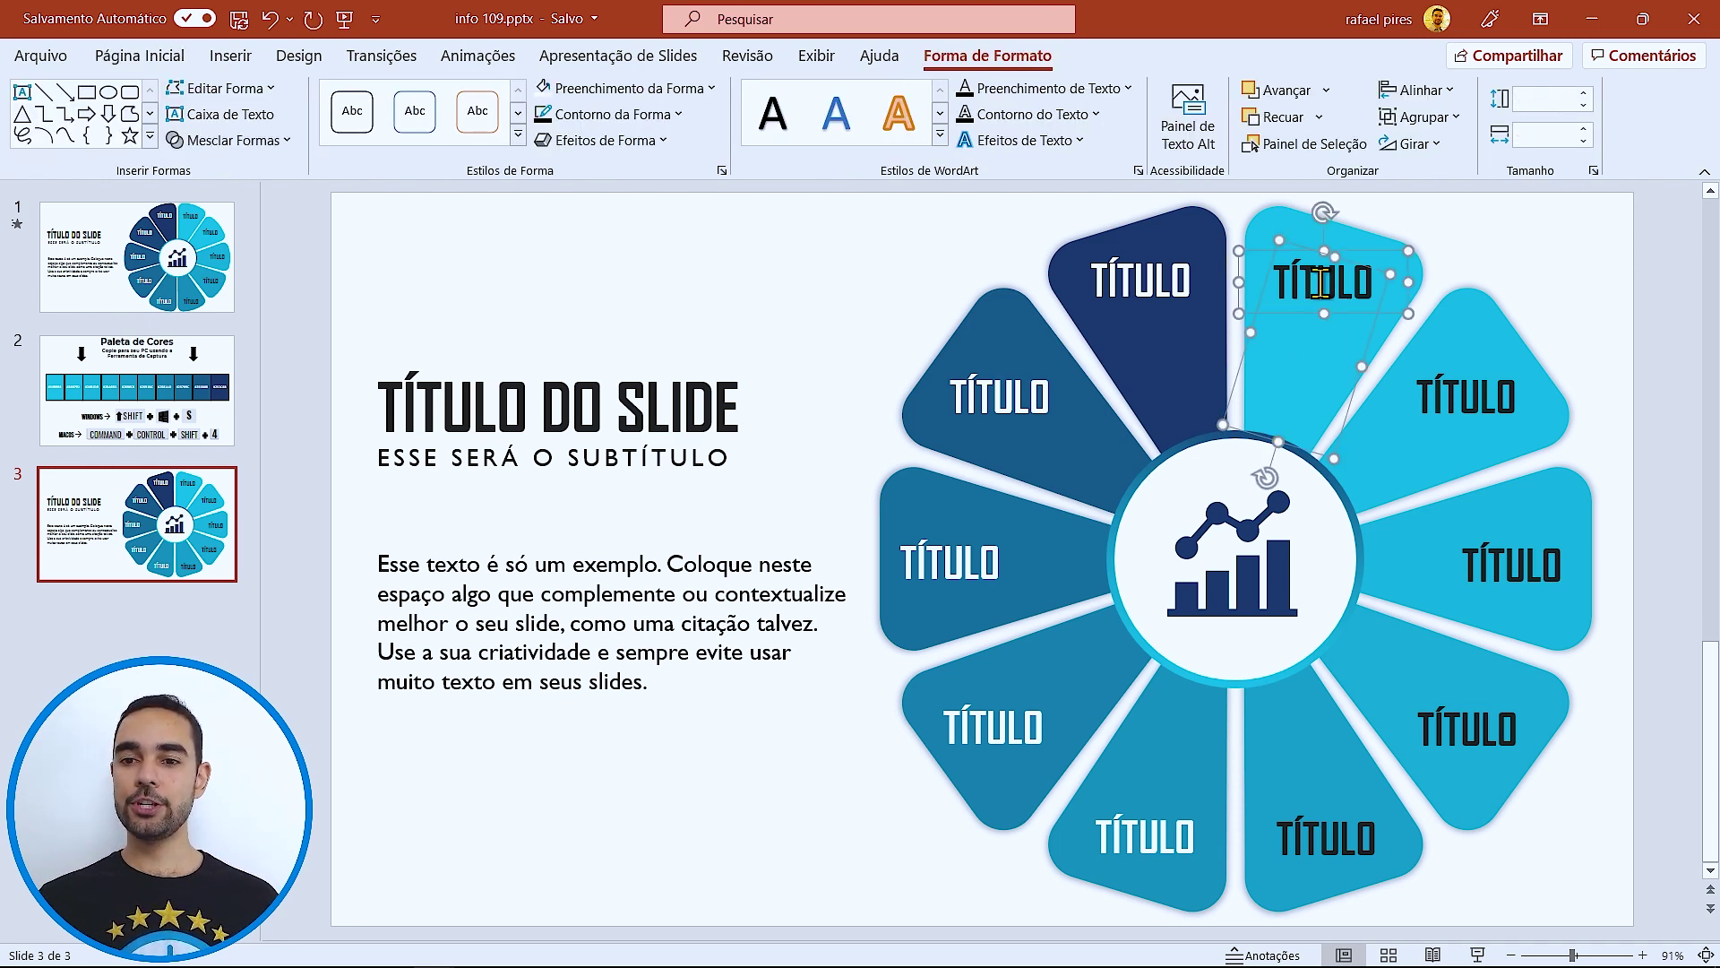
pyautogui.click(1420, 117)
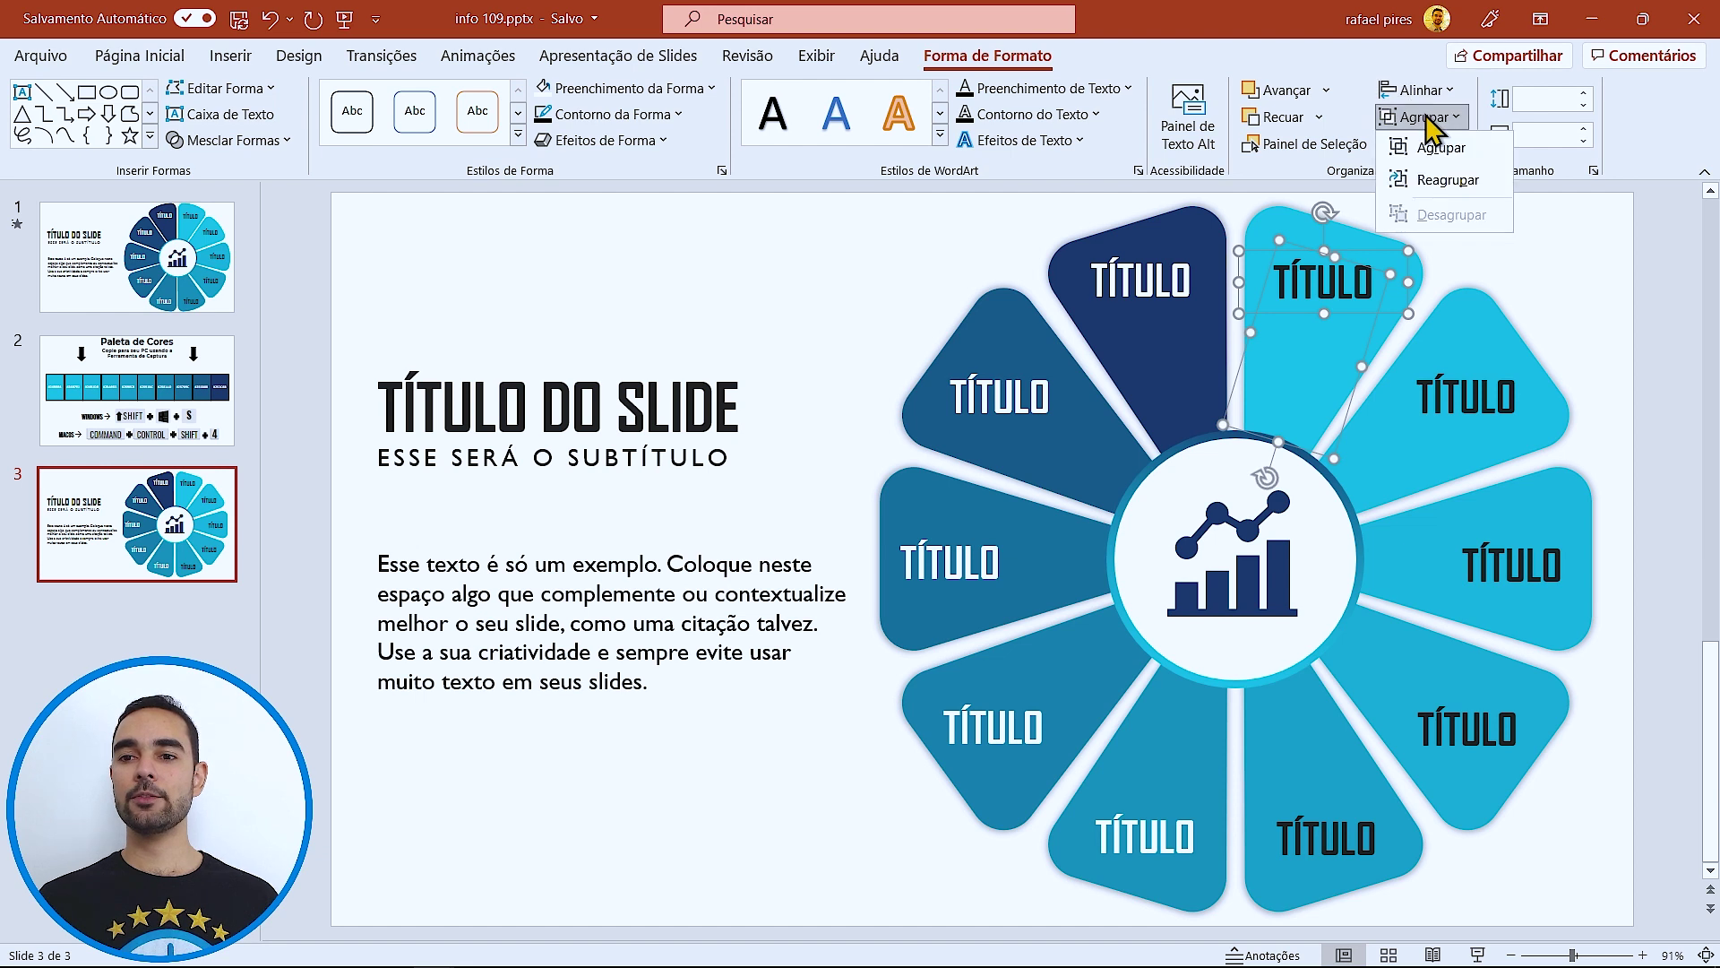
pyautogui.click(1440, 148)
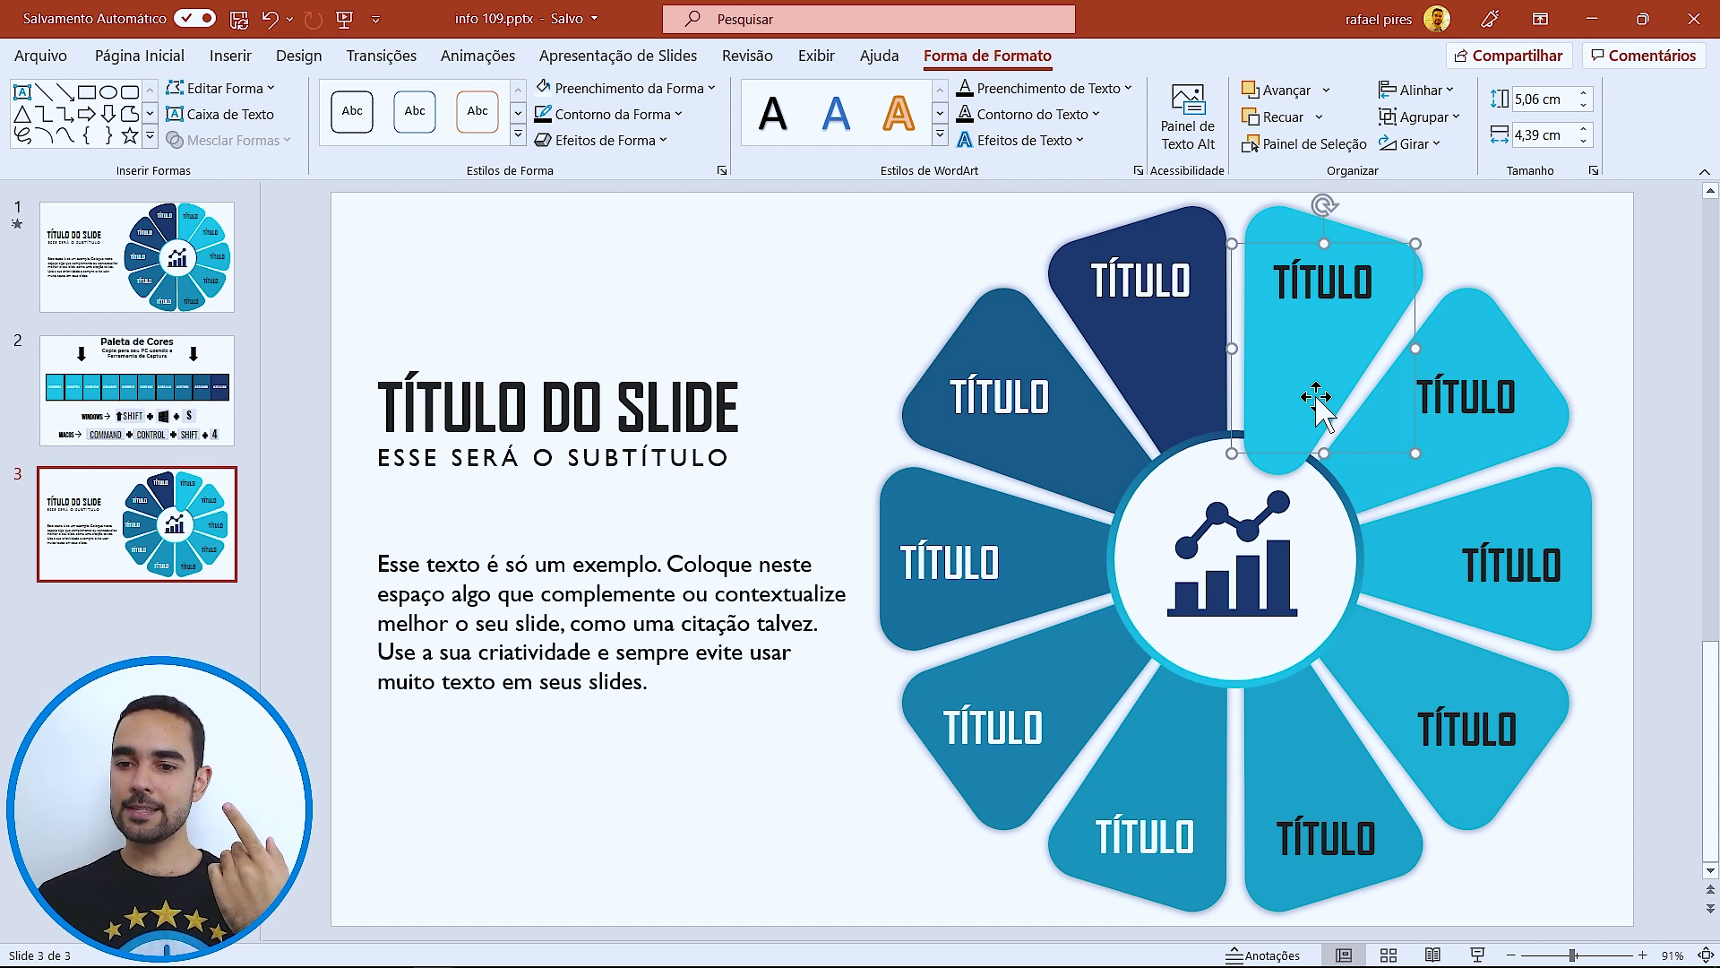
pyautogui.click(1394, 433)
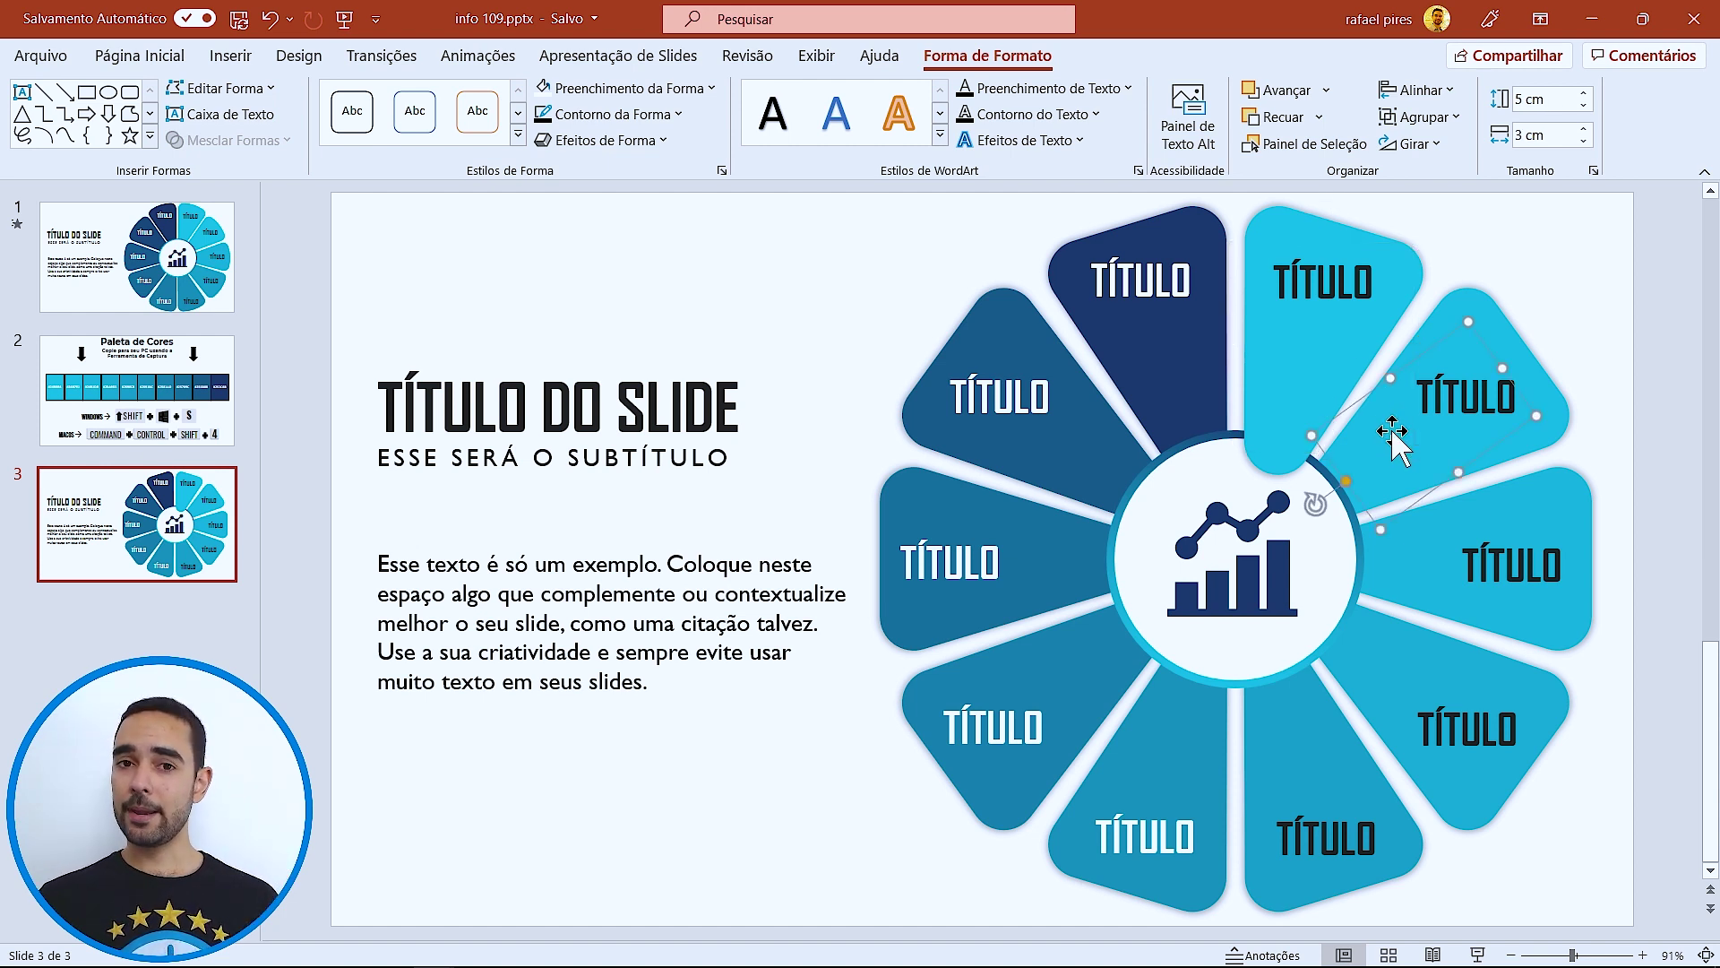
pyautogui.keyDown('shift'); pyautogui.click(1451, 394); pyautogui.keyUp('shift')
pyautogui.click(1460, 116)
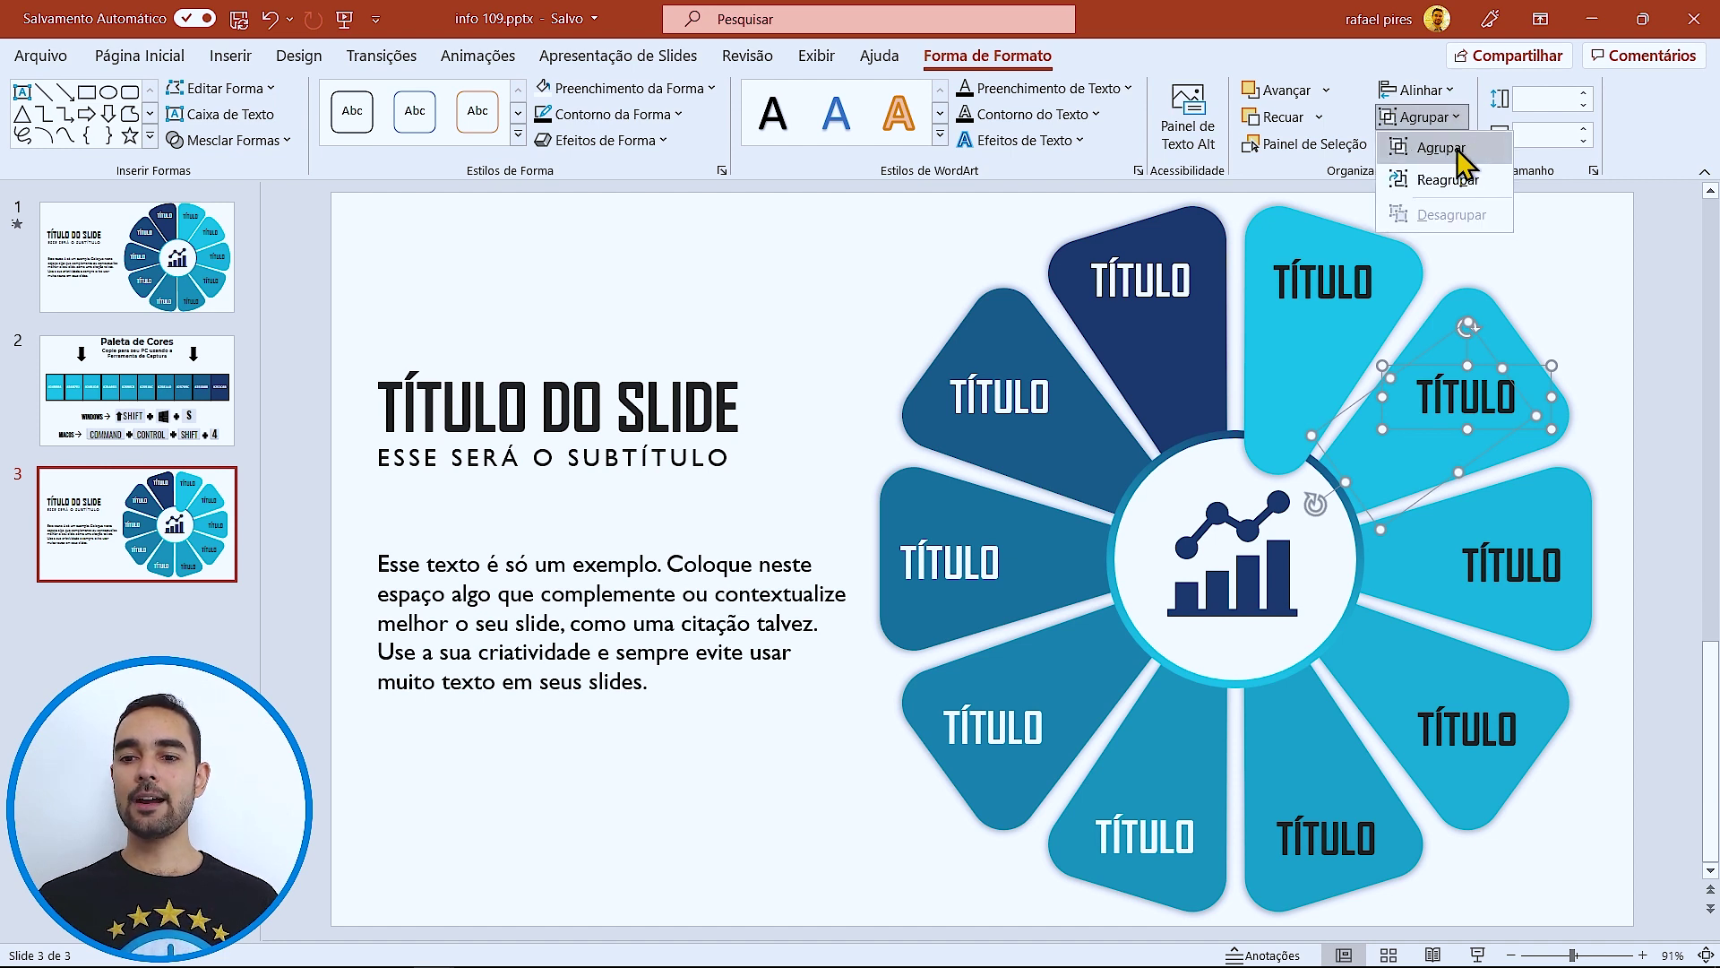
pyautogui.click(1444, 148)
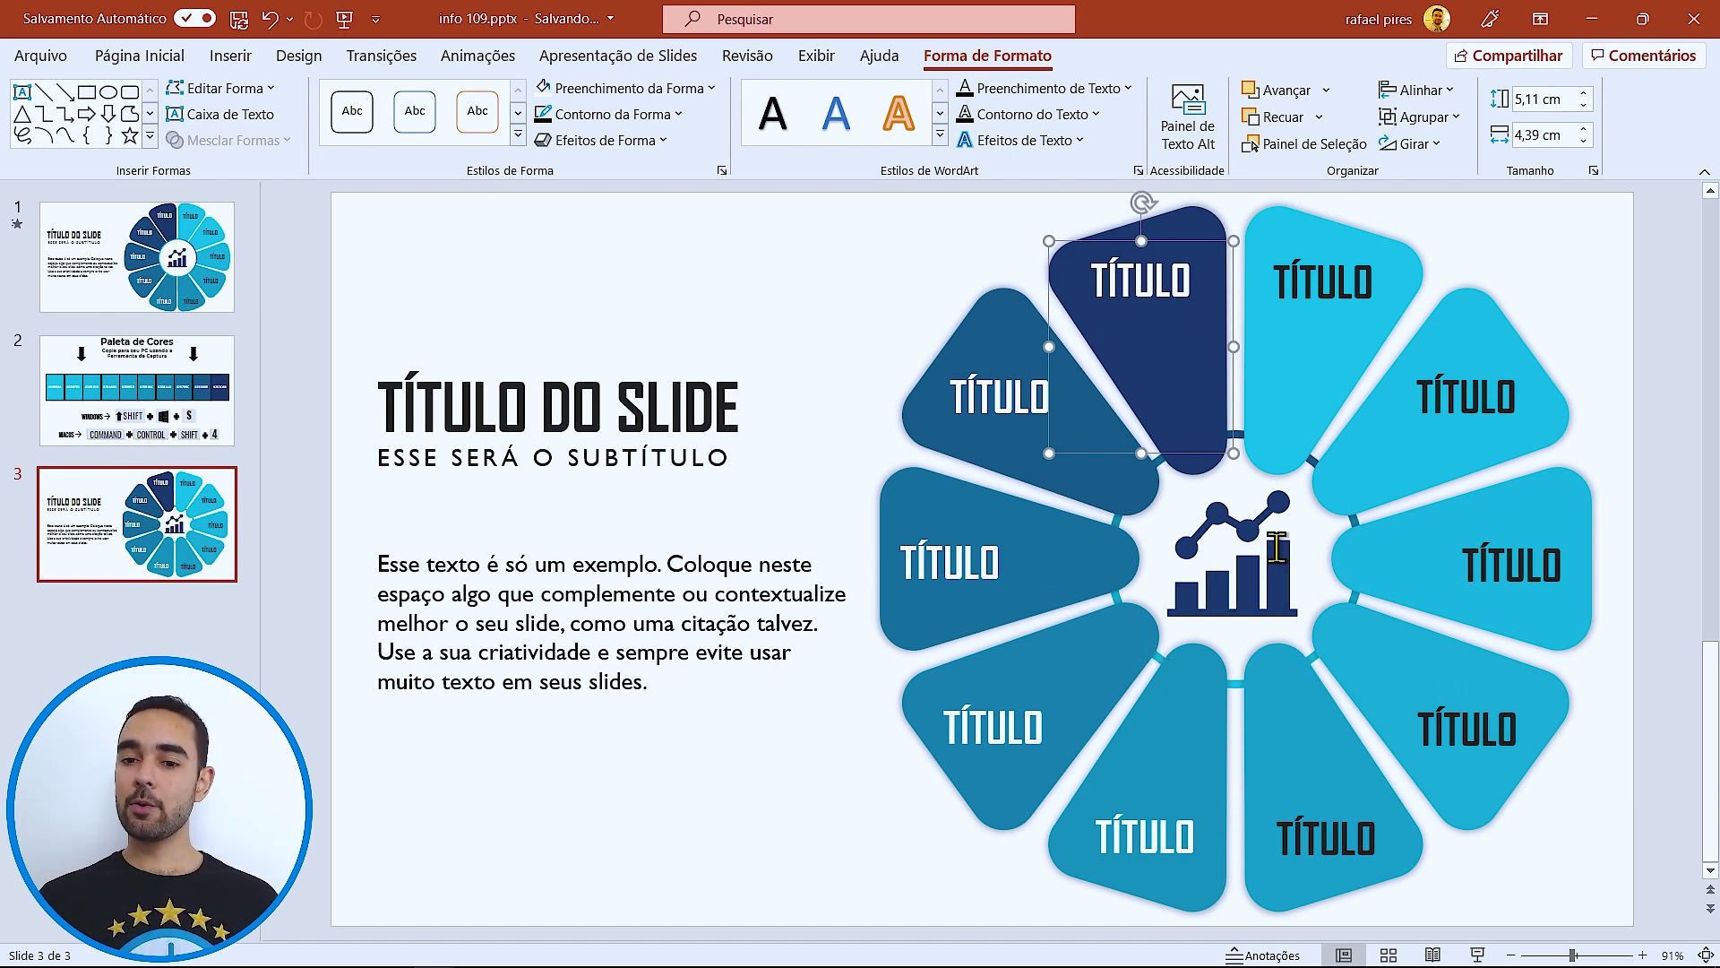
# - Bring the centre circle and chart icon group to the front with Trazer para a Frente
pyautogui.click(1318, 529)
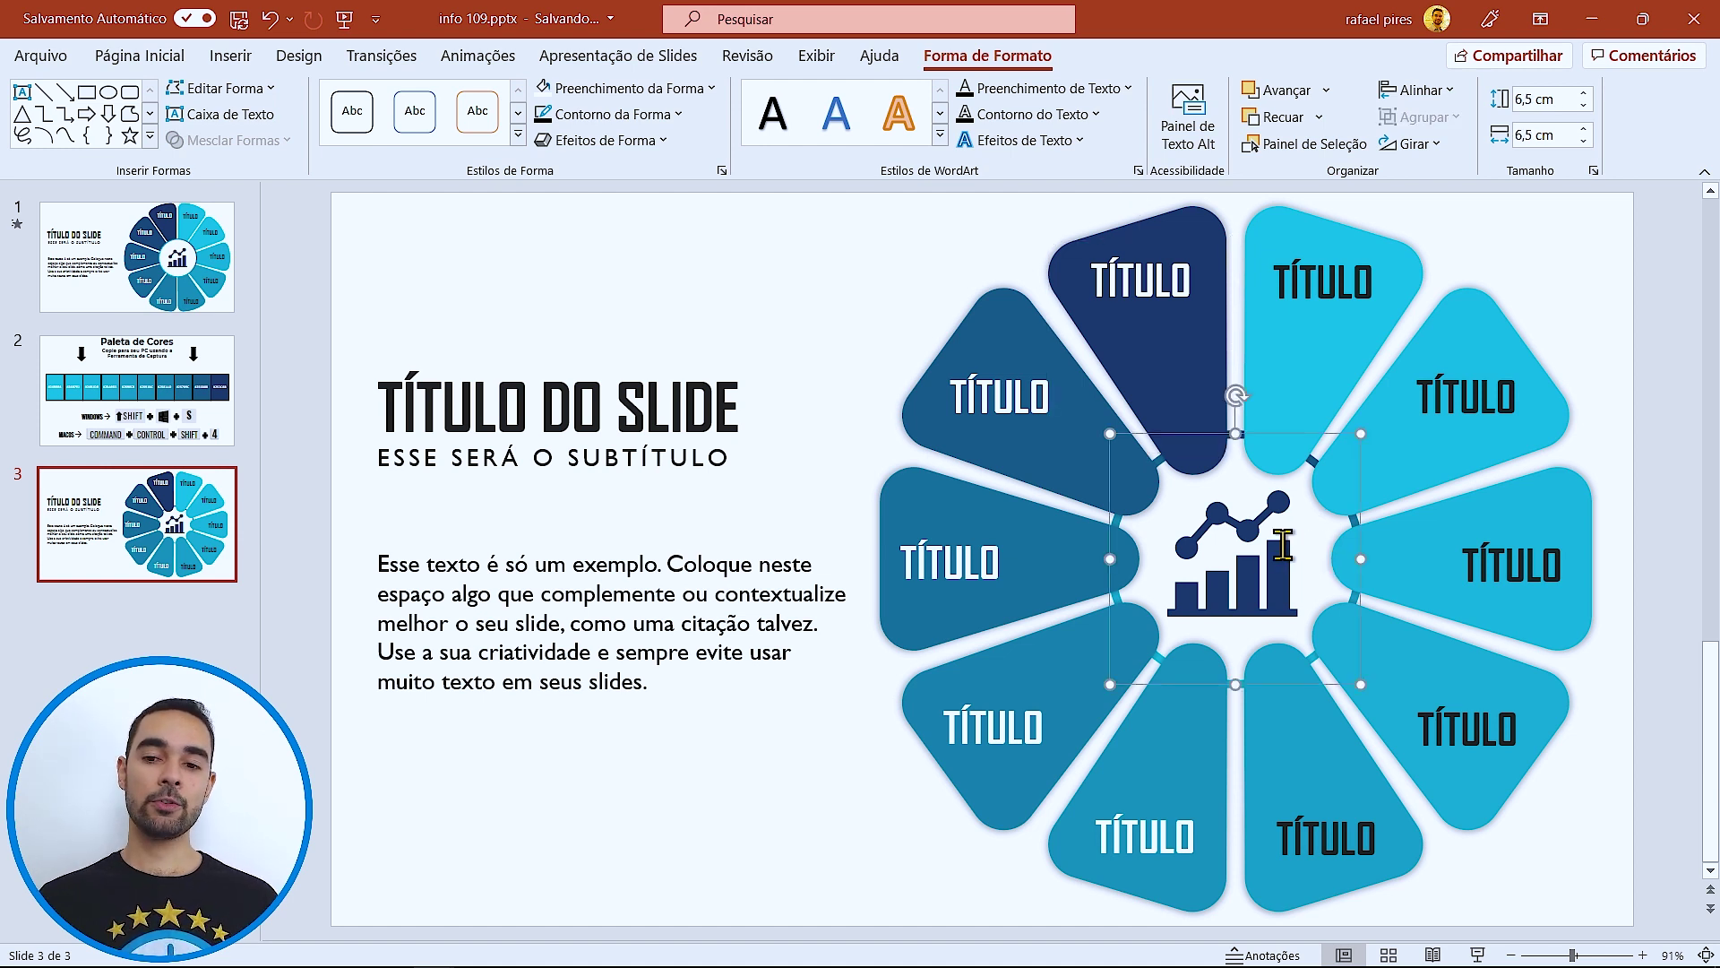
pyautogui.click(1250, 553)
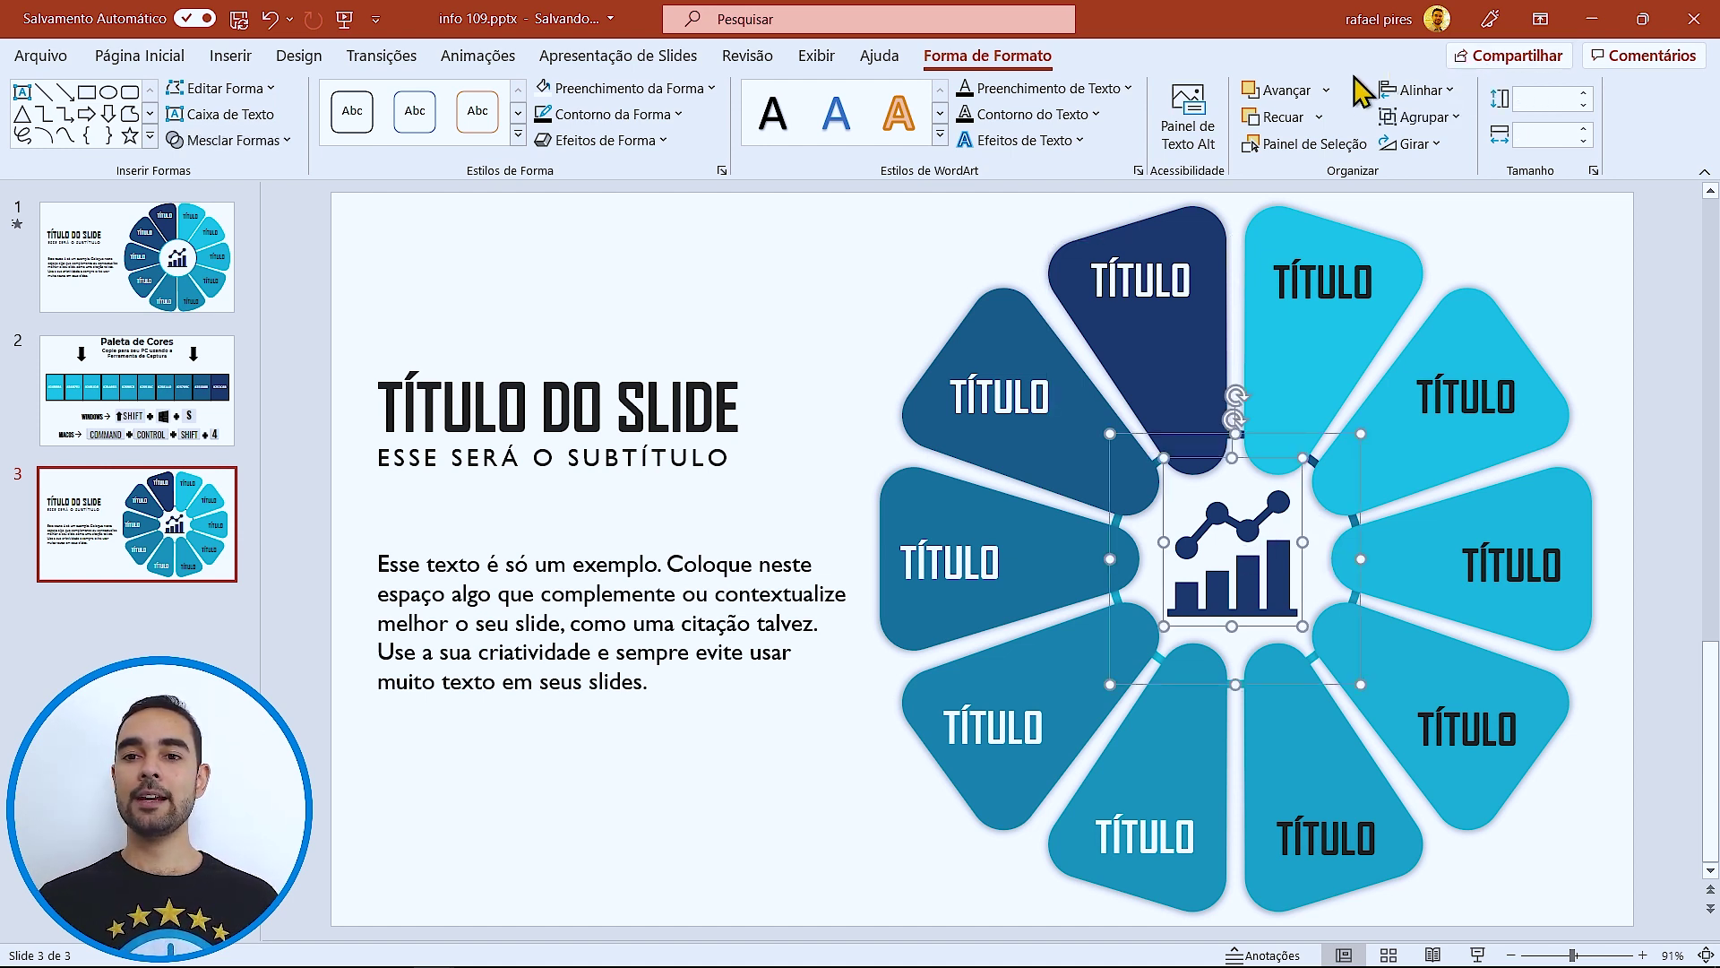
pyautogui.click(1325, 90)
pyautogui.click(1364, 159)
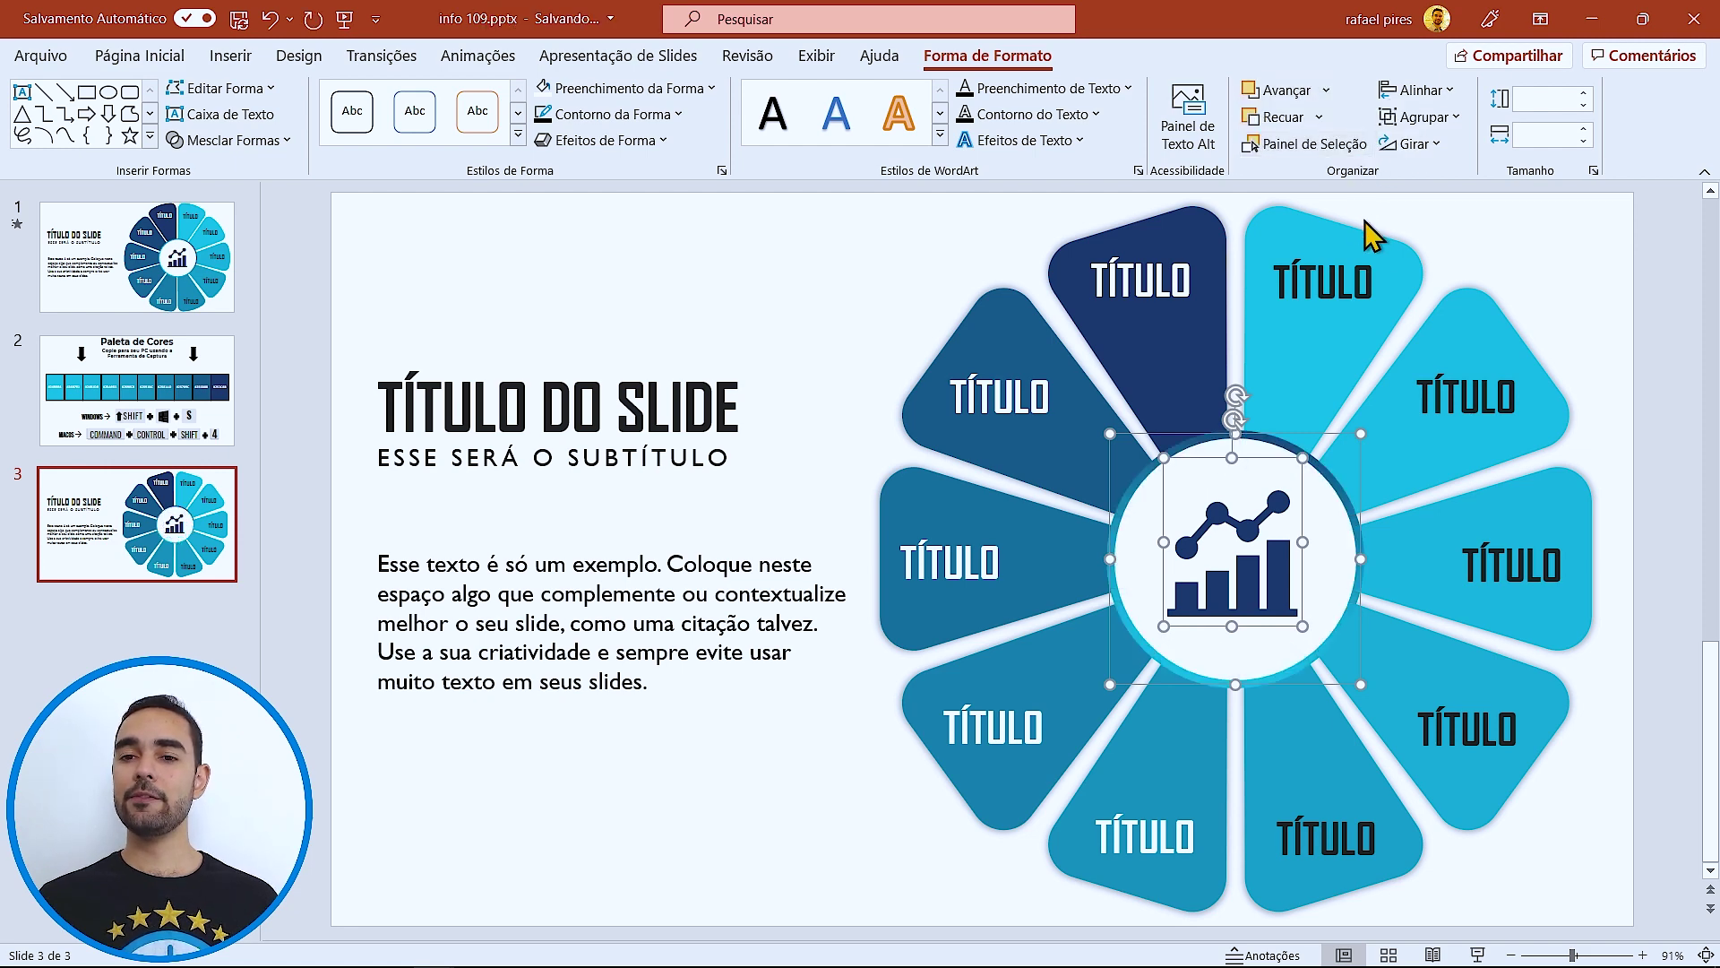
pyautogui.click(1601, 278)
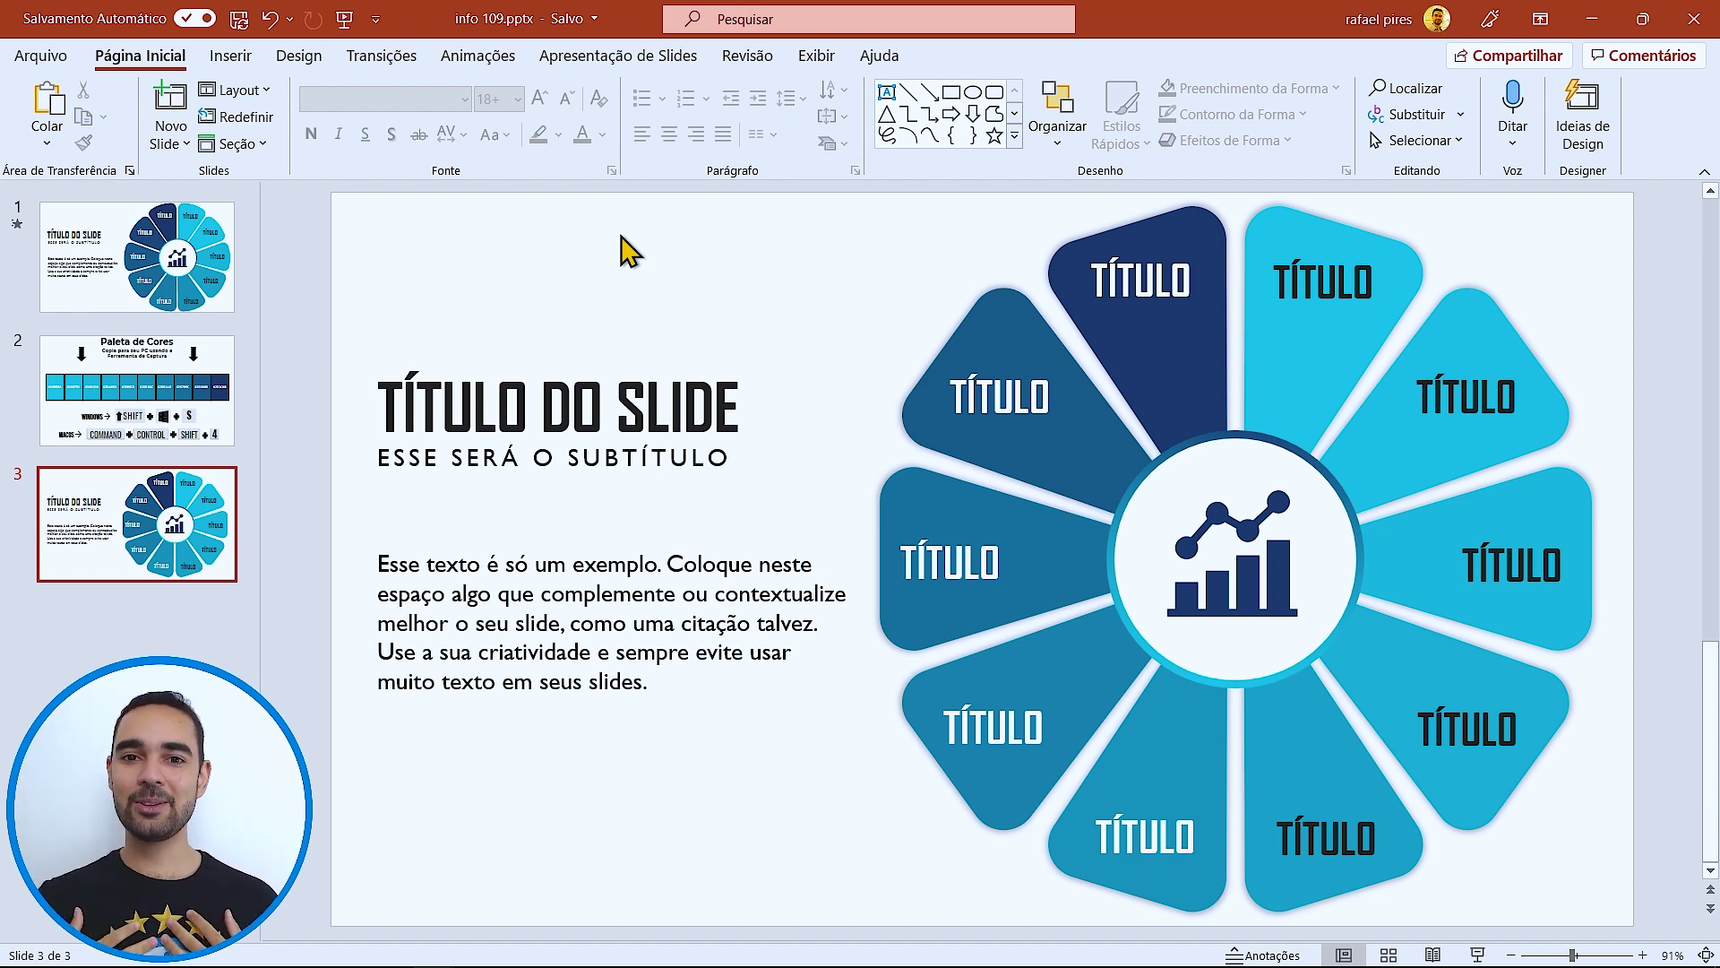
# - Open the Animation Pane and select all ten petal groups for animation
pyautogui.click(478, 59)
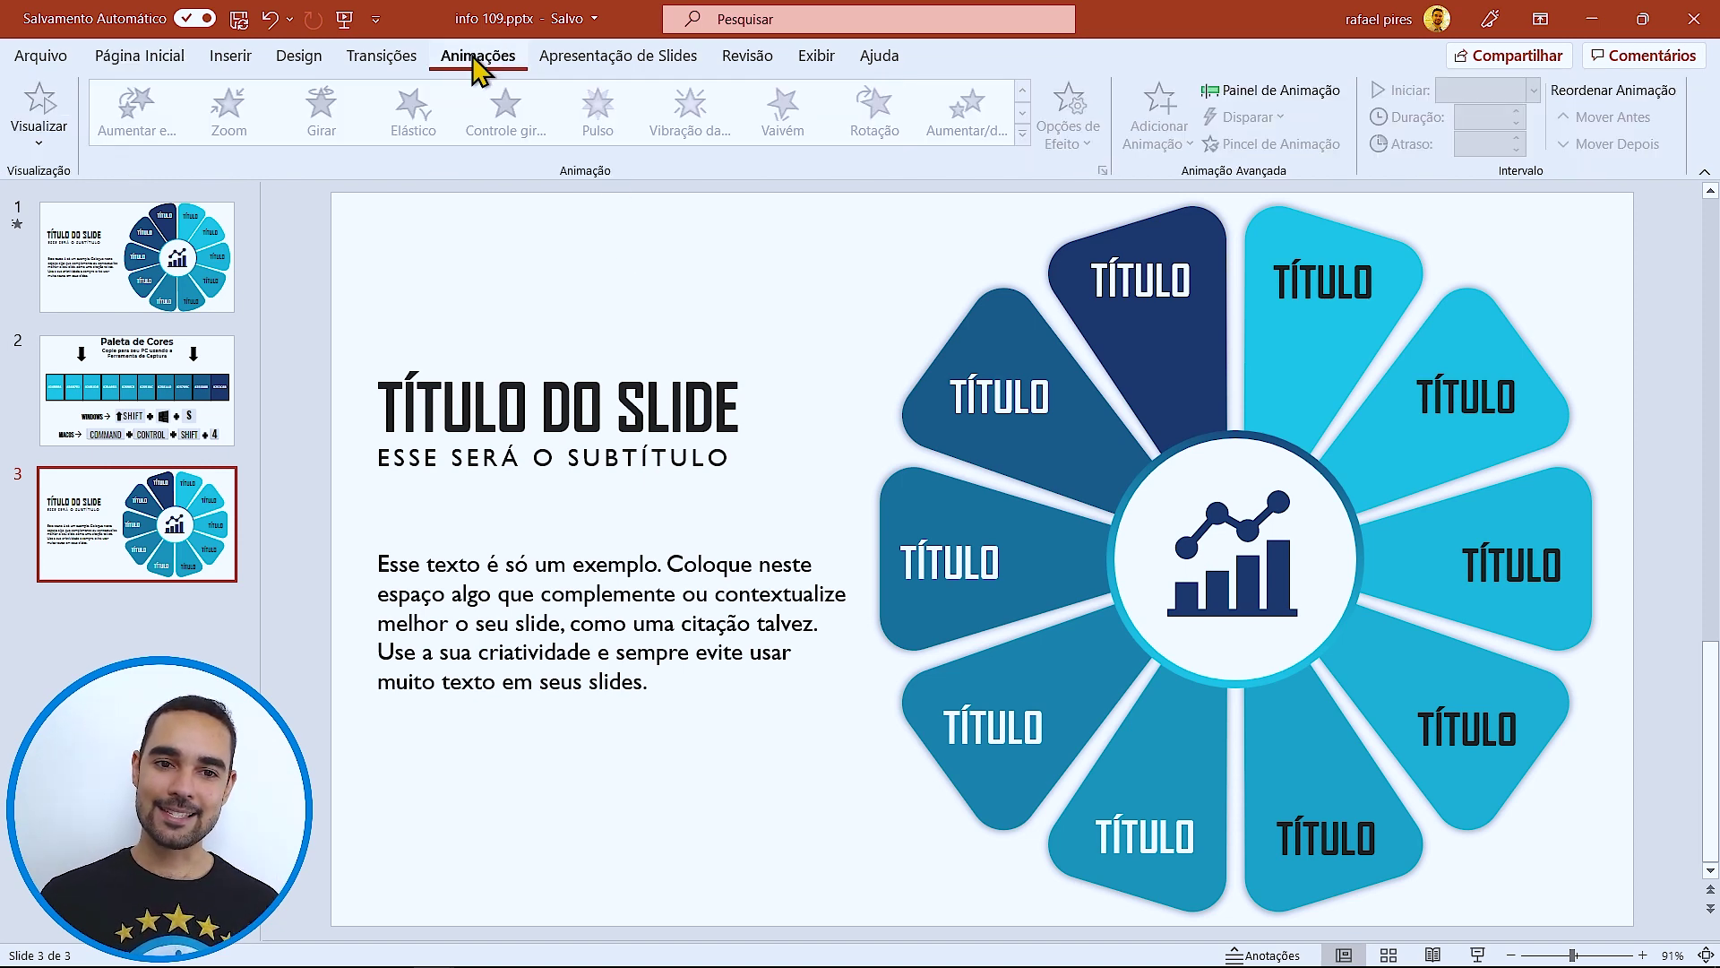
pyautogui.click(1241, 100)
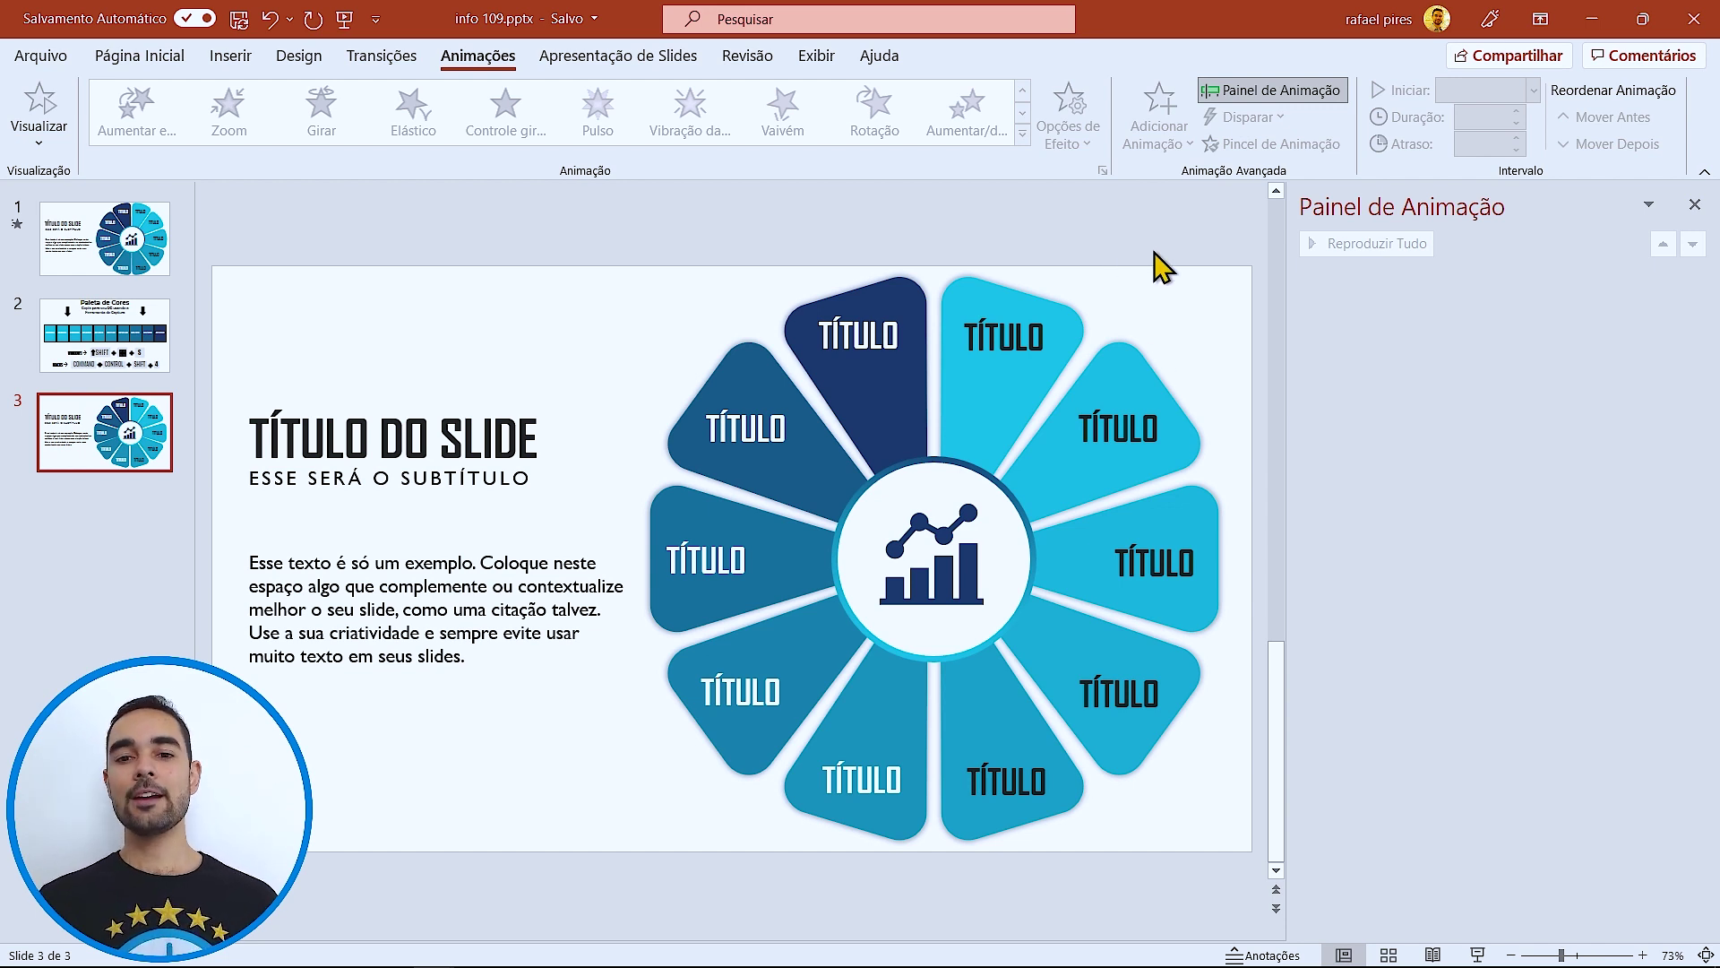
pyautogui.click(986, 400)
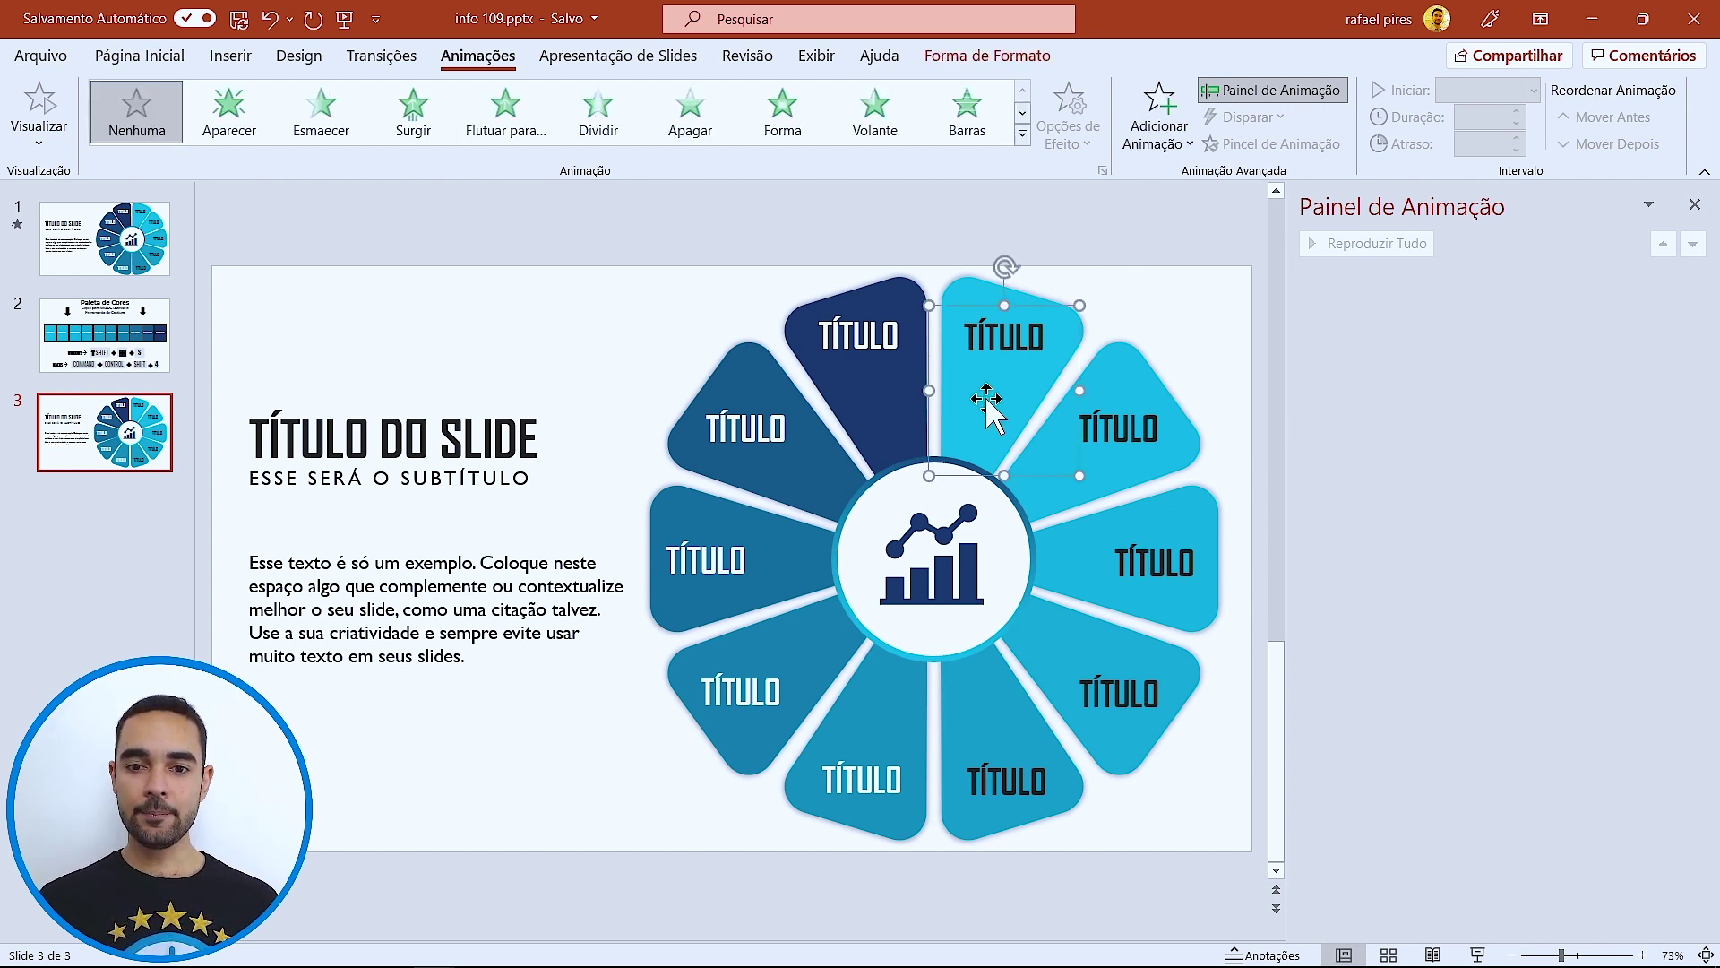
pyautogui.keyDown('shift'); pyautogui.click(1158, 391); pyautogui.keyUp('shift')
pyautogui.keyDown('shift'); pyautogui.click(1181, 561); pyautogui.keyUp('shift')
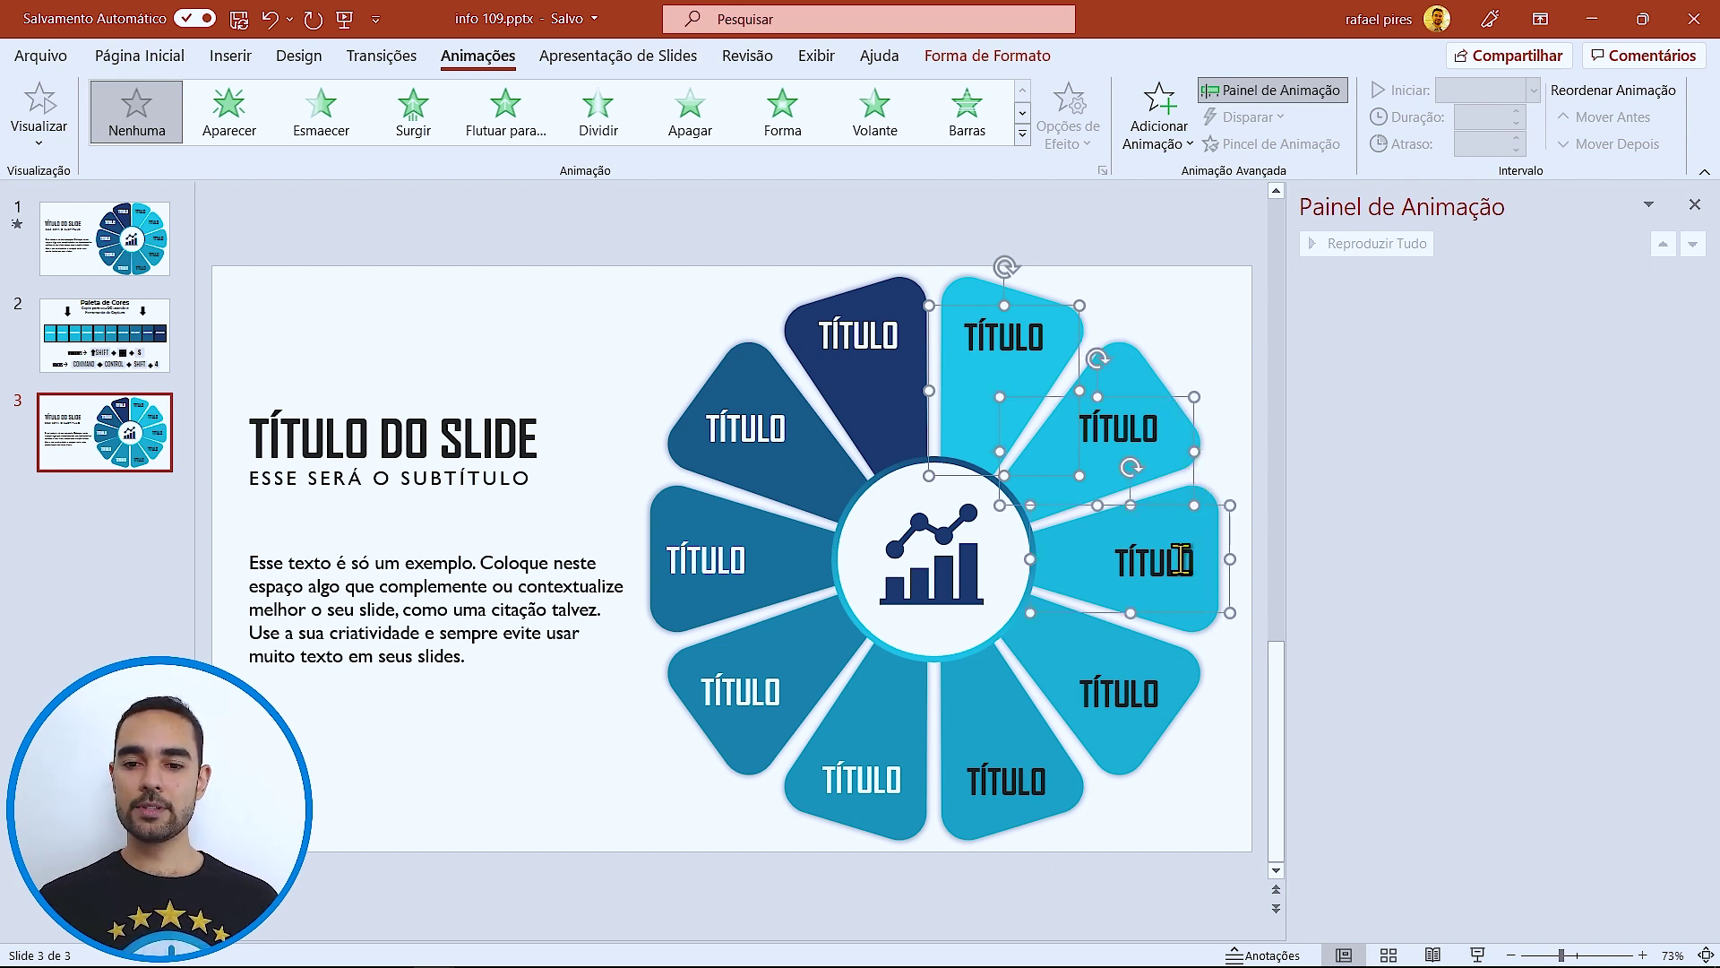
pyautogui.keyDown('shift'); pyautogui.click(1120, 699); pyautogui.keyUp('shift')
pyautogui.keyDown('shift'); pyautogui.click(986, 788); pyautogui.keyUp('shift')
pyautogui.keyDown('shift'); pyautogui.click(833, 776); pyautogui.keyUp('shift')
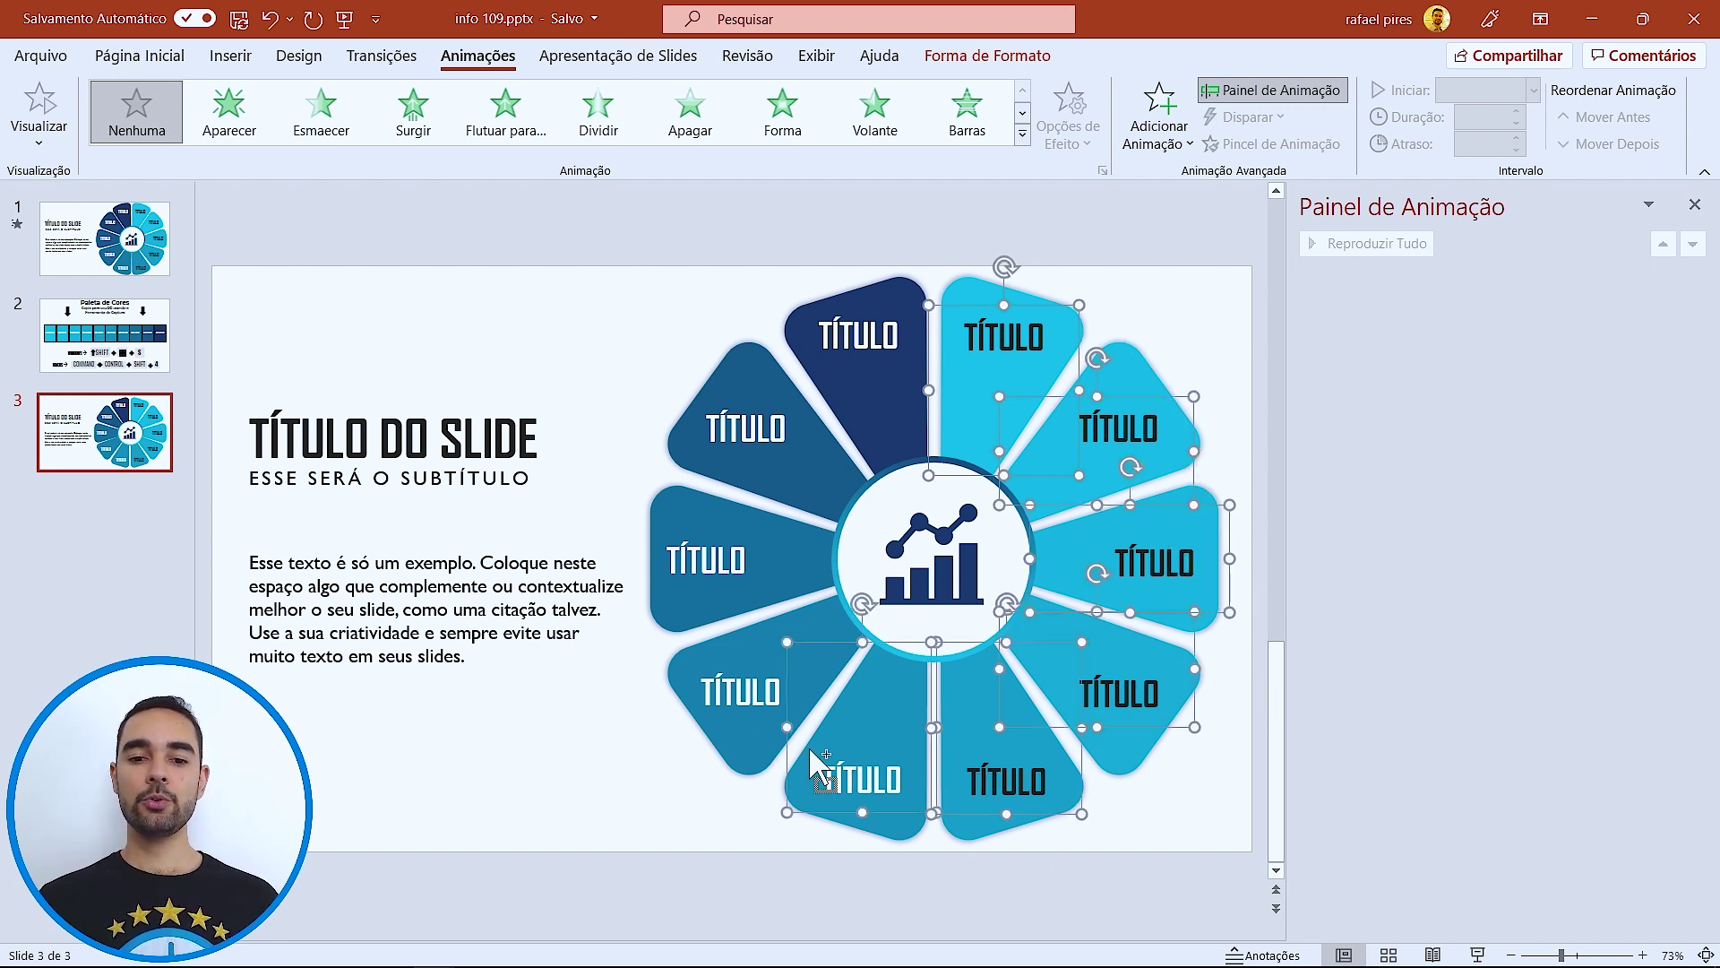
pyautogui.keyDown('shift'); pyautogui.click(730, 701); pyautogui.keyUp('shift')
pyautogui.keyDown('shift'); pyautogui.click(694, 569); pyautogui.keyUp('shift')
pyautogui.keyDown('shift'); pyautogui.click(719, 420); pyautogui.keyUp('shift')
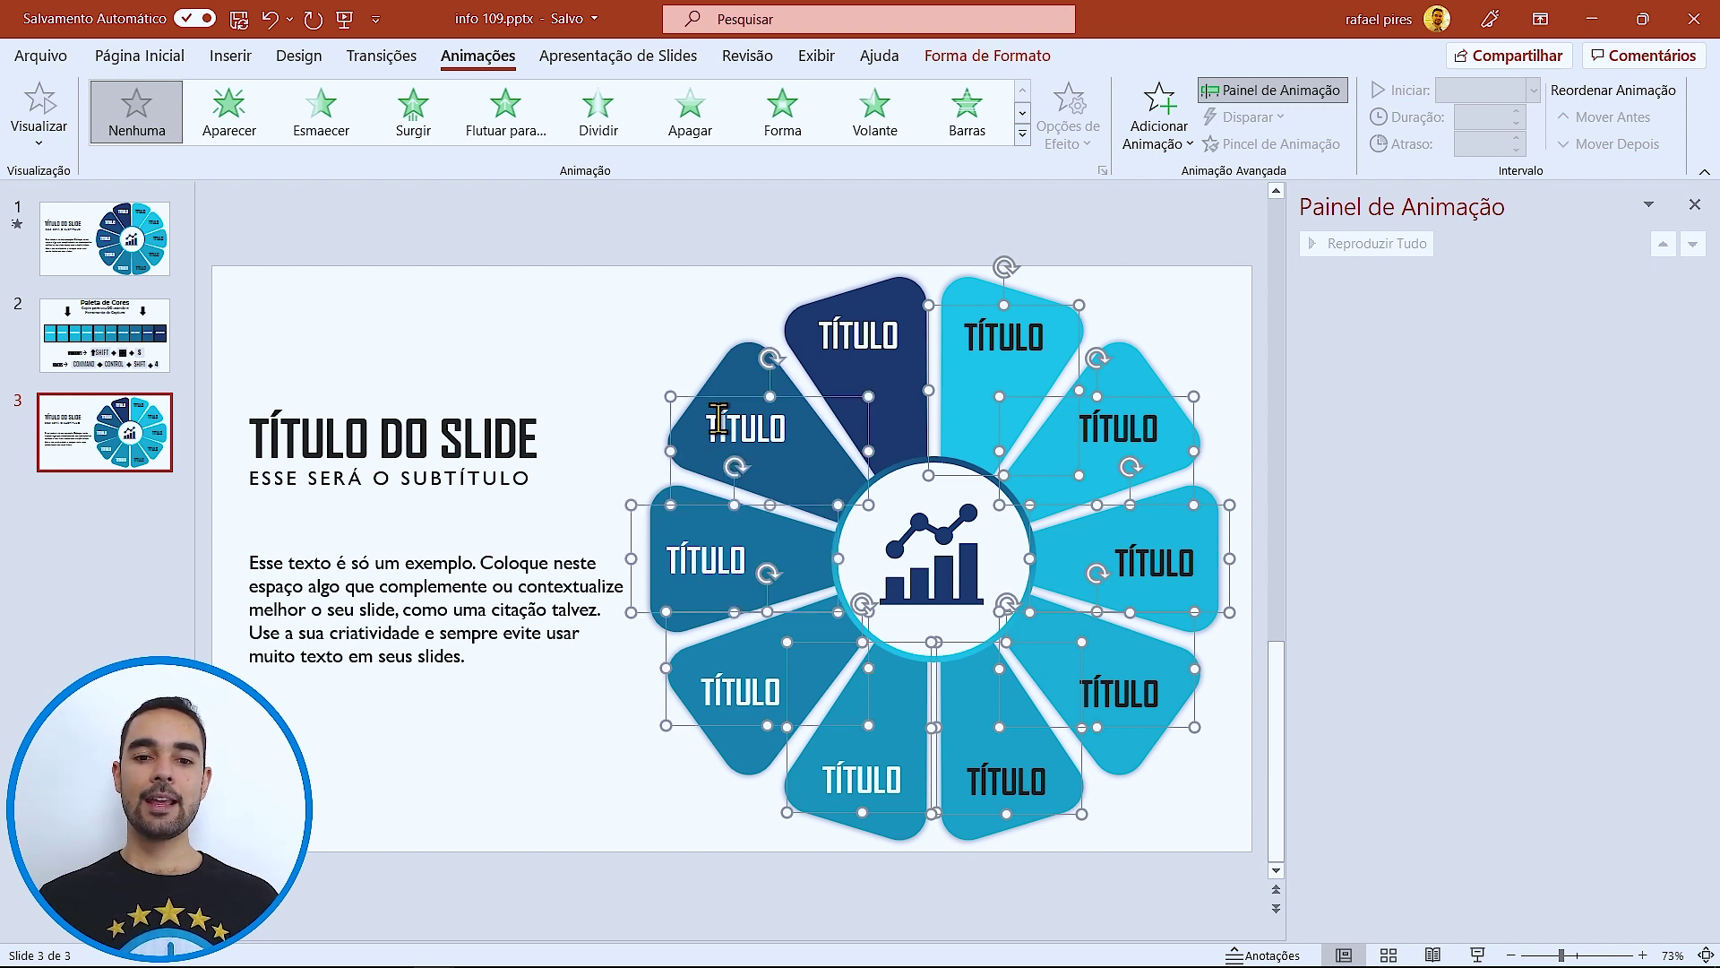
pyautogui.keyDown('shift'); pyautogui.click(871, 318); pyautogui.keyUp('shift')
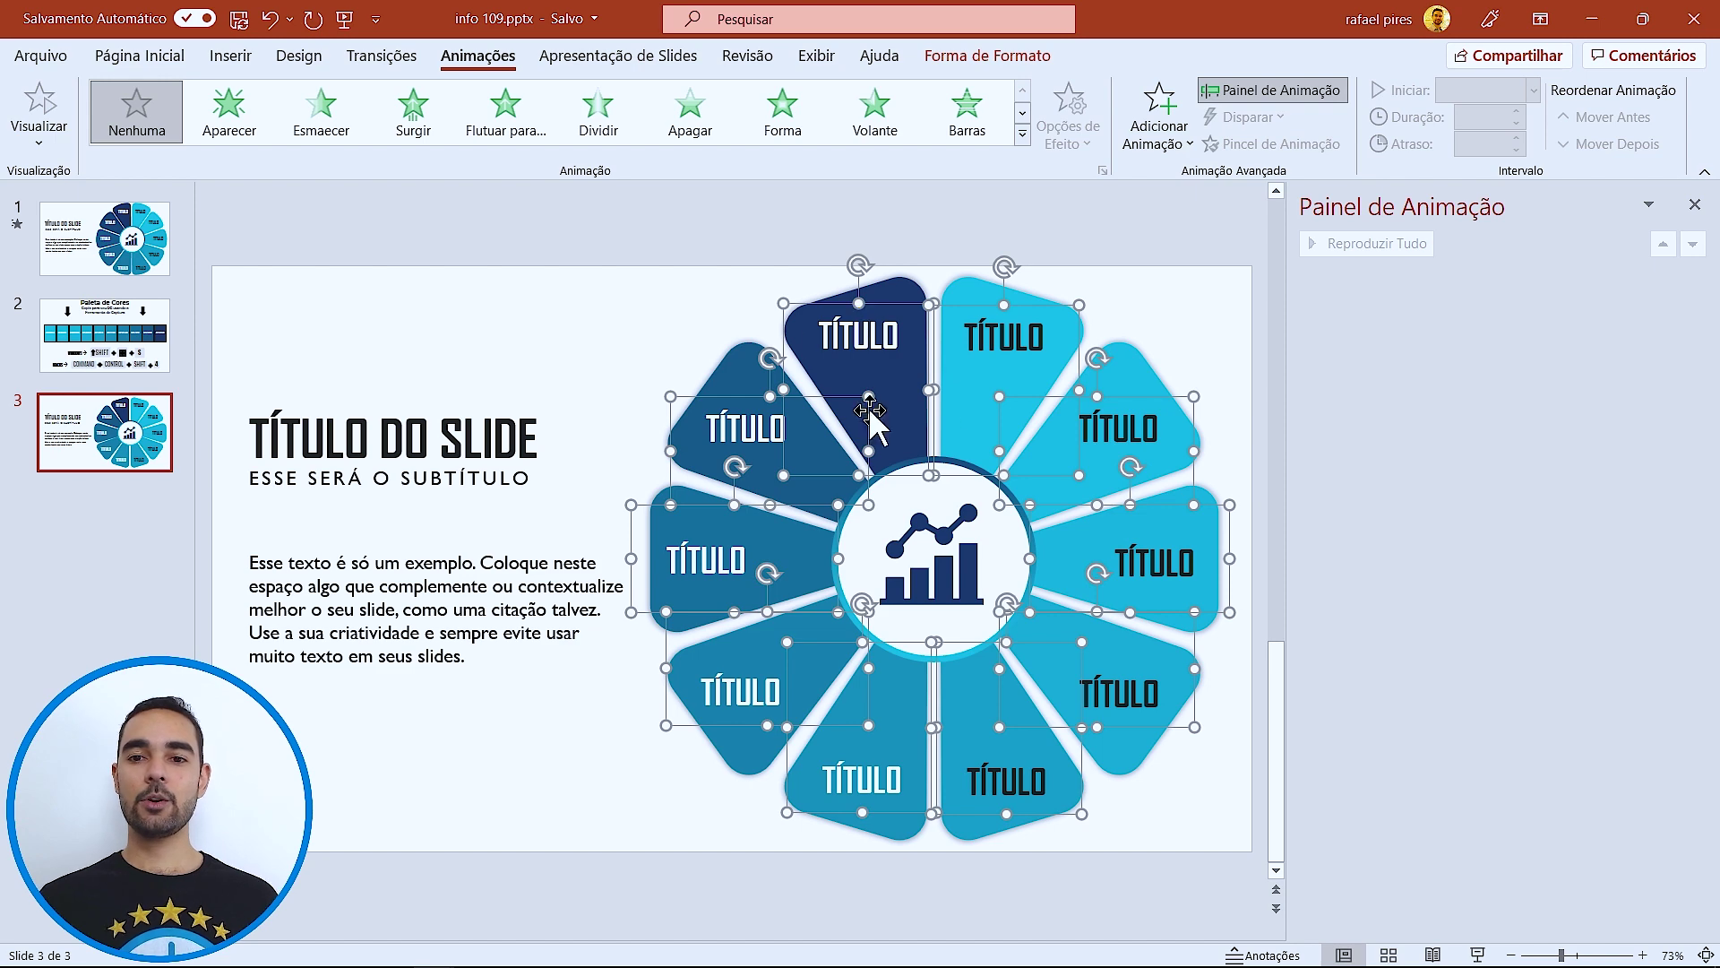
pyautogui.click(1157, 126)
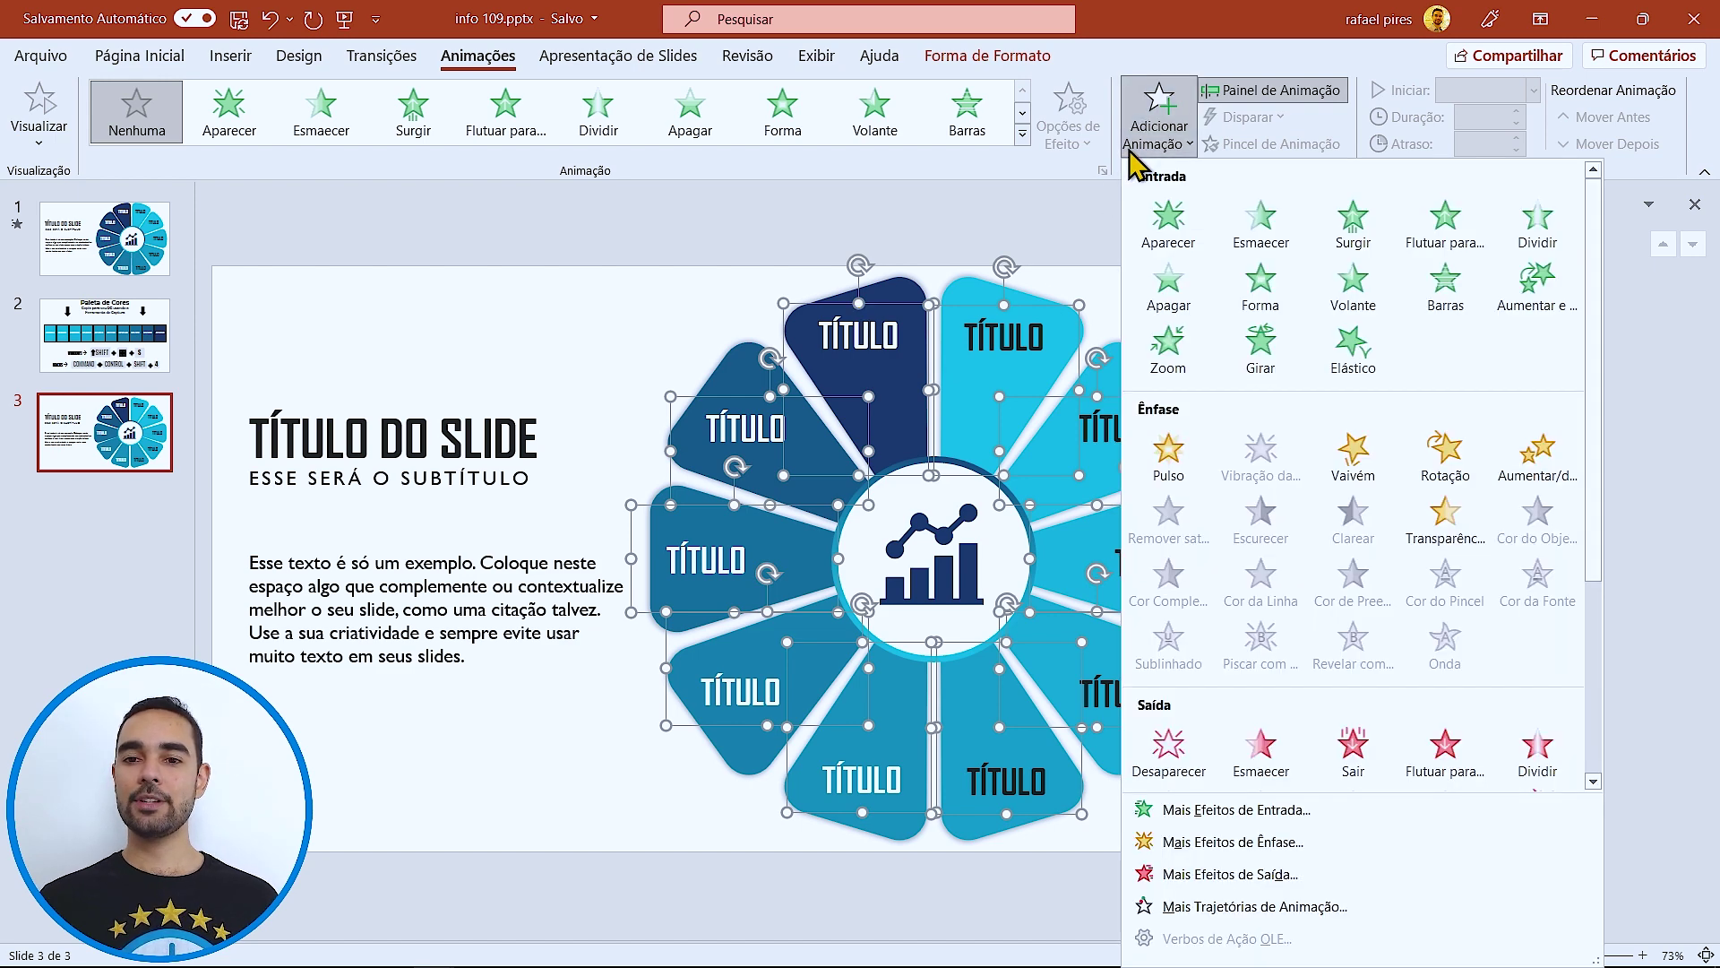
# - Apply the Zoom Básico entrance effect to all petals, starting with the previous animation
pyautogui.click(1237, 810)
pyautogui.click(760, 666)
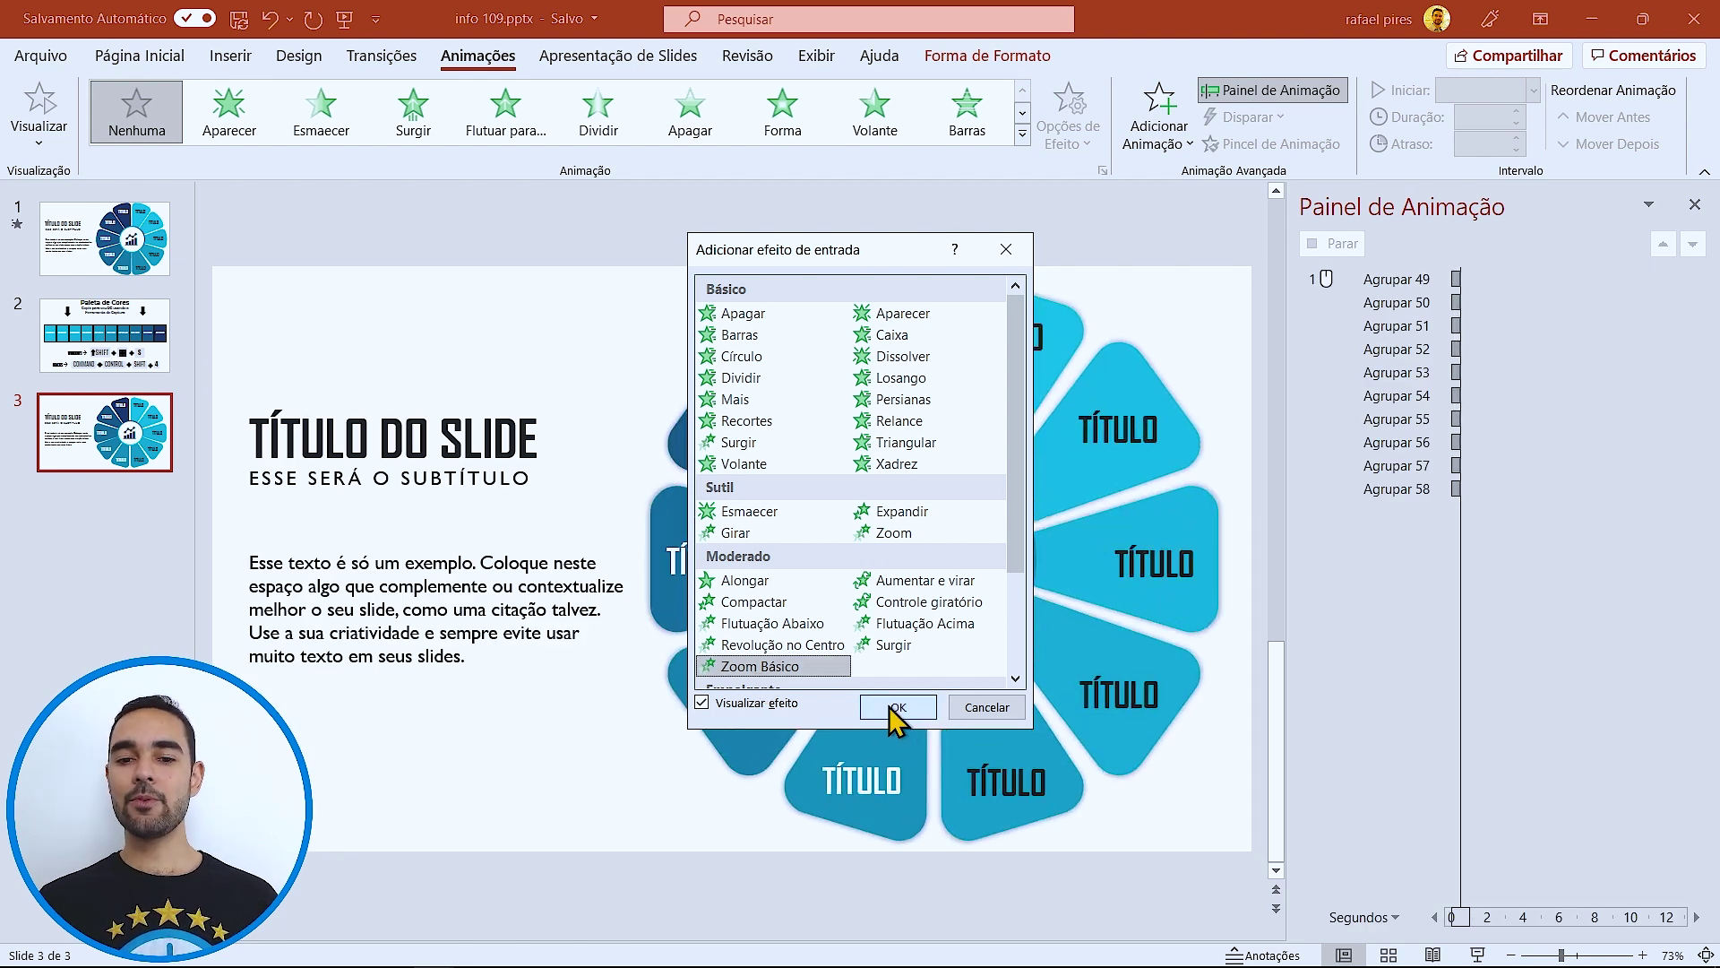
pyautogui.click(896, 708)
pyautogui.click(1533, 89)
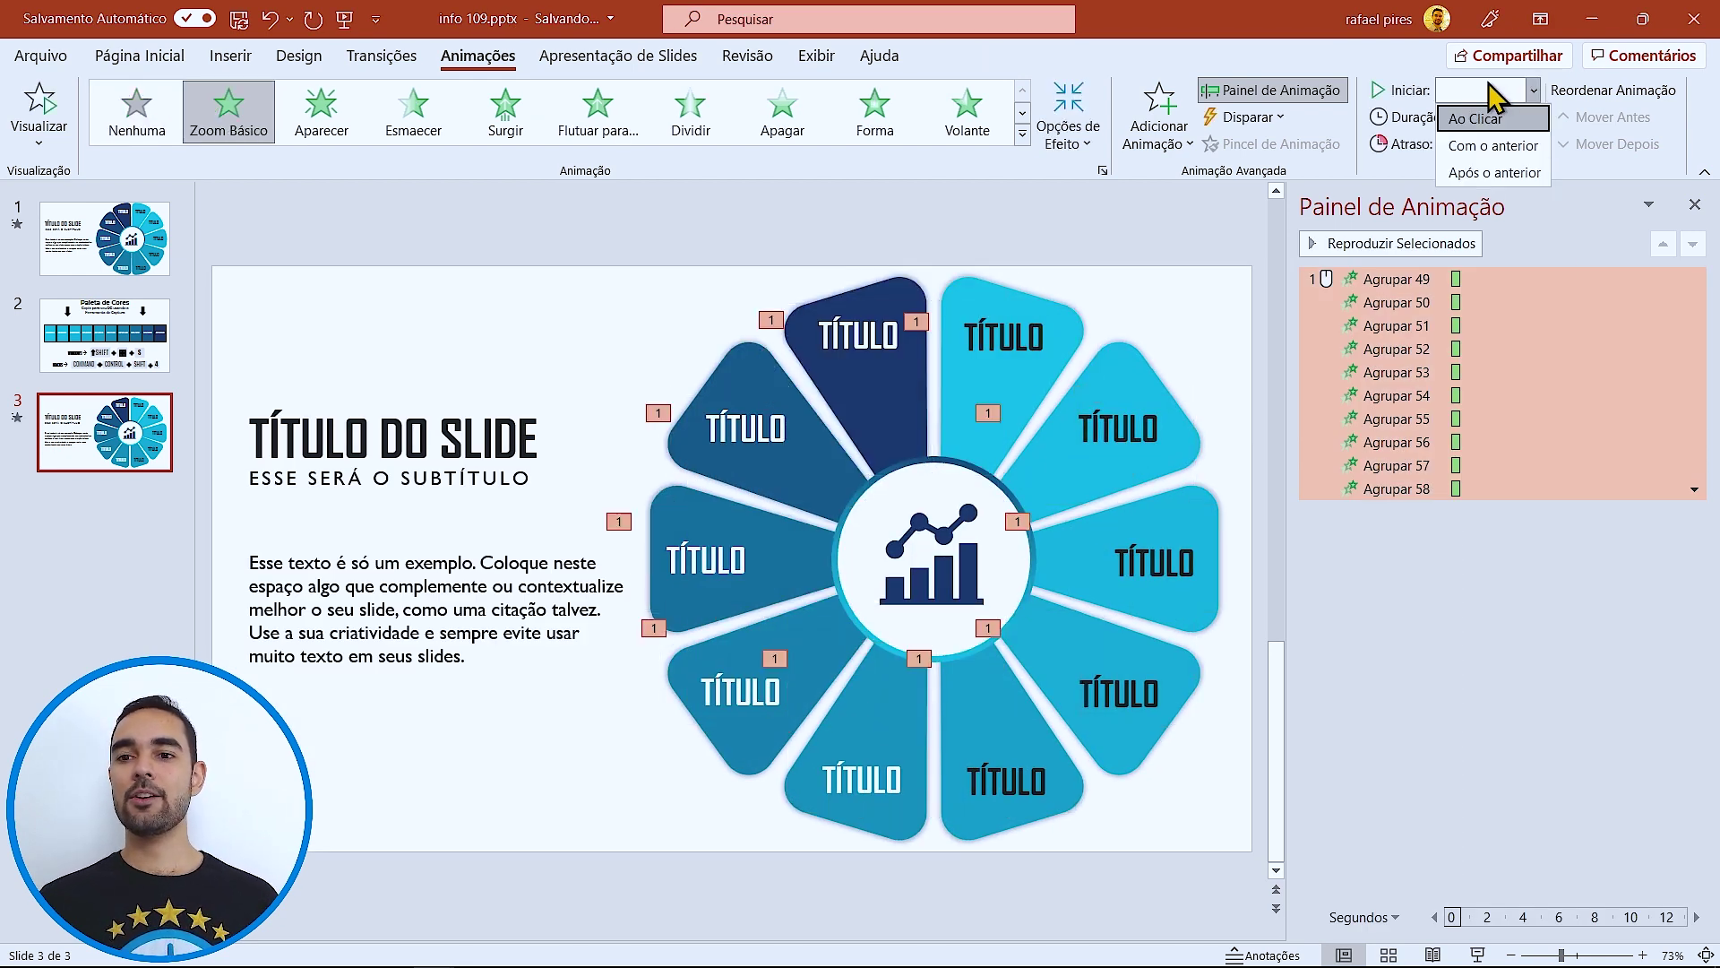
pyautogui.click(1522, 139)
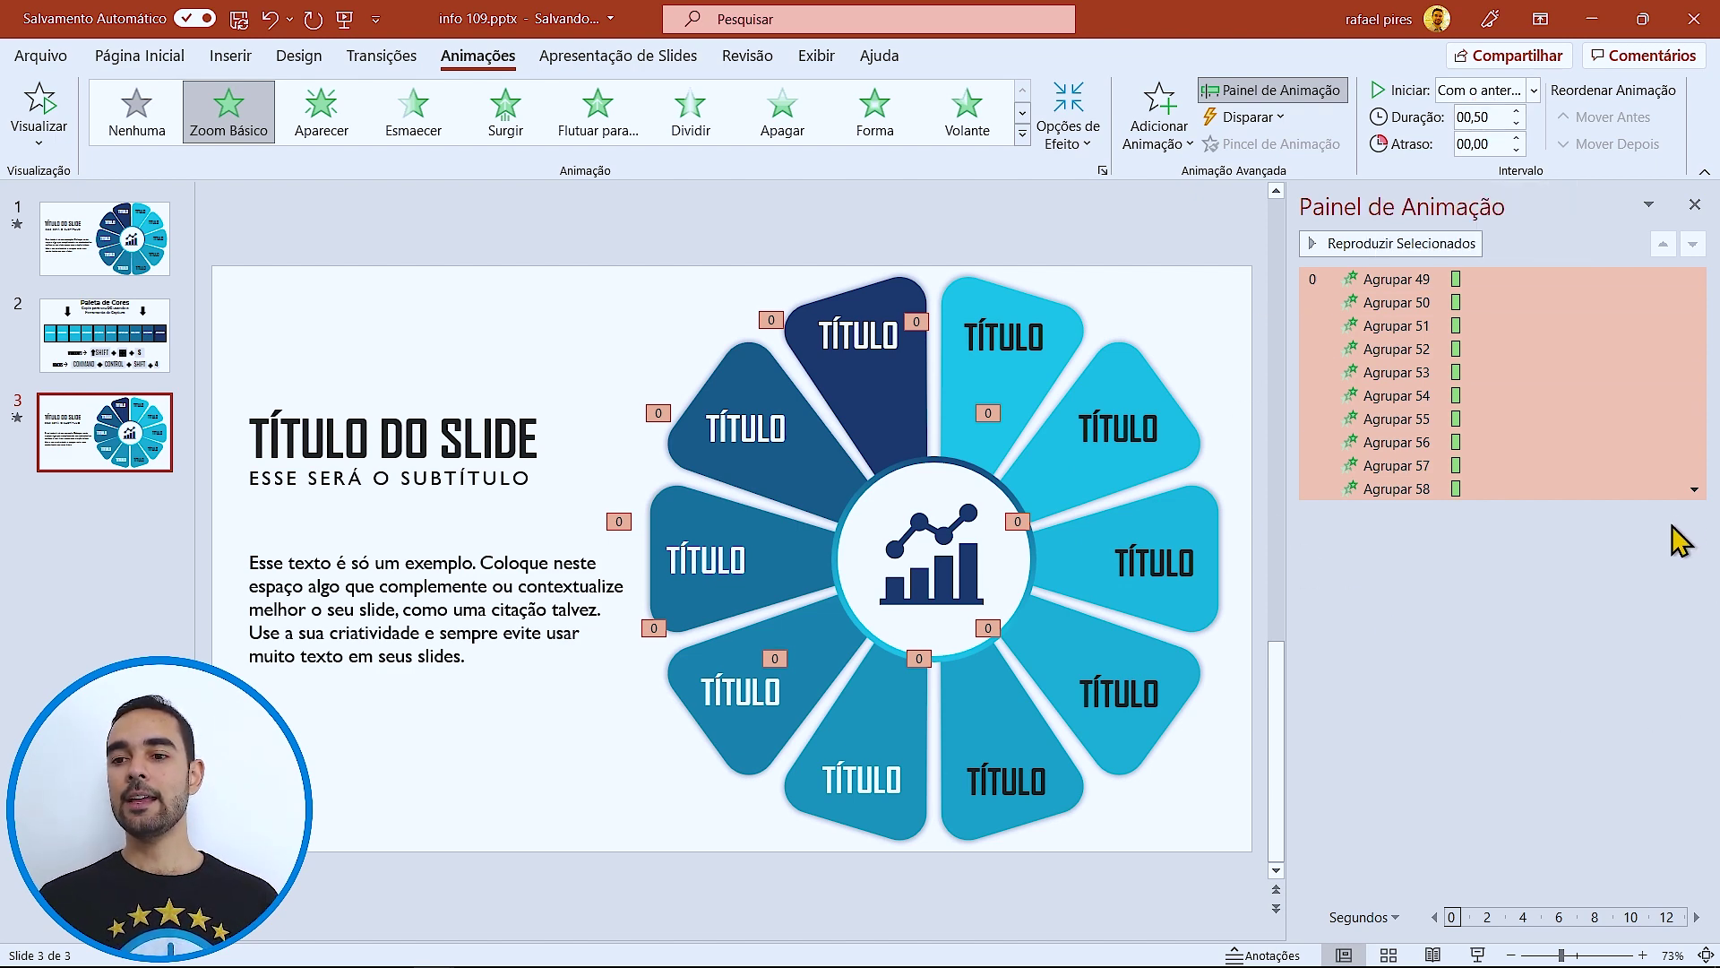
# - Set the Zoom Básico direction to Reduzir Suavemente, then select the Agrupar 50 animation
pyautogui.click(1693, 489)
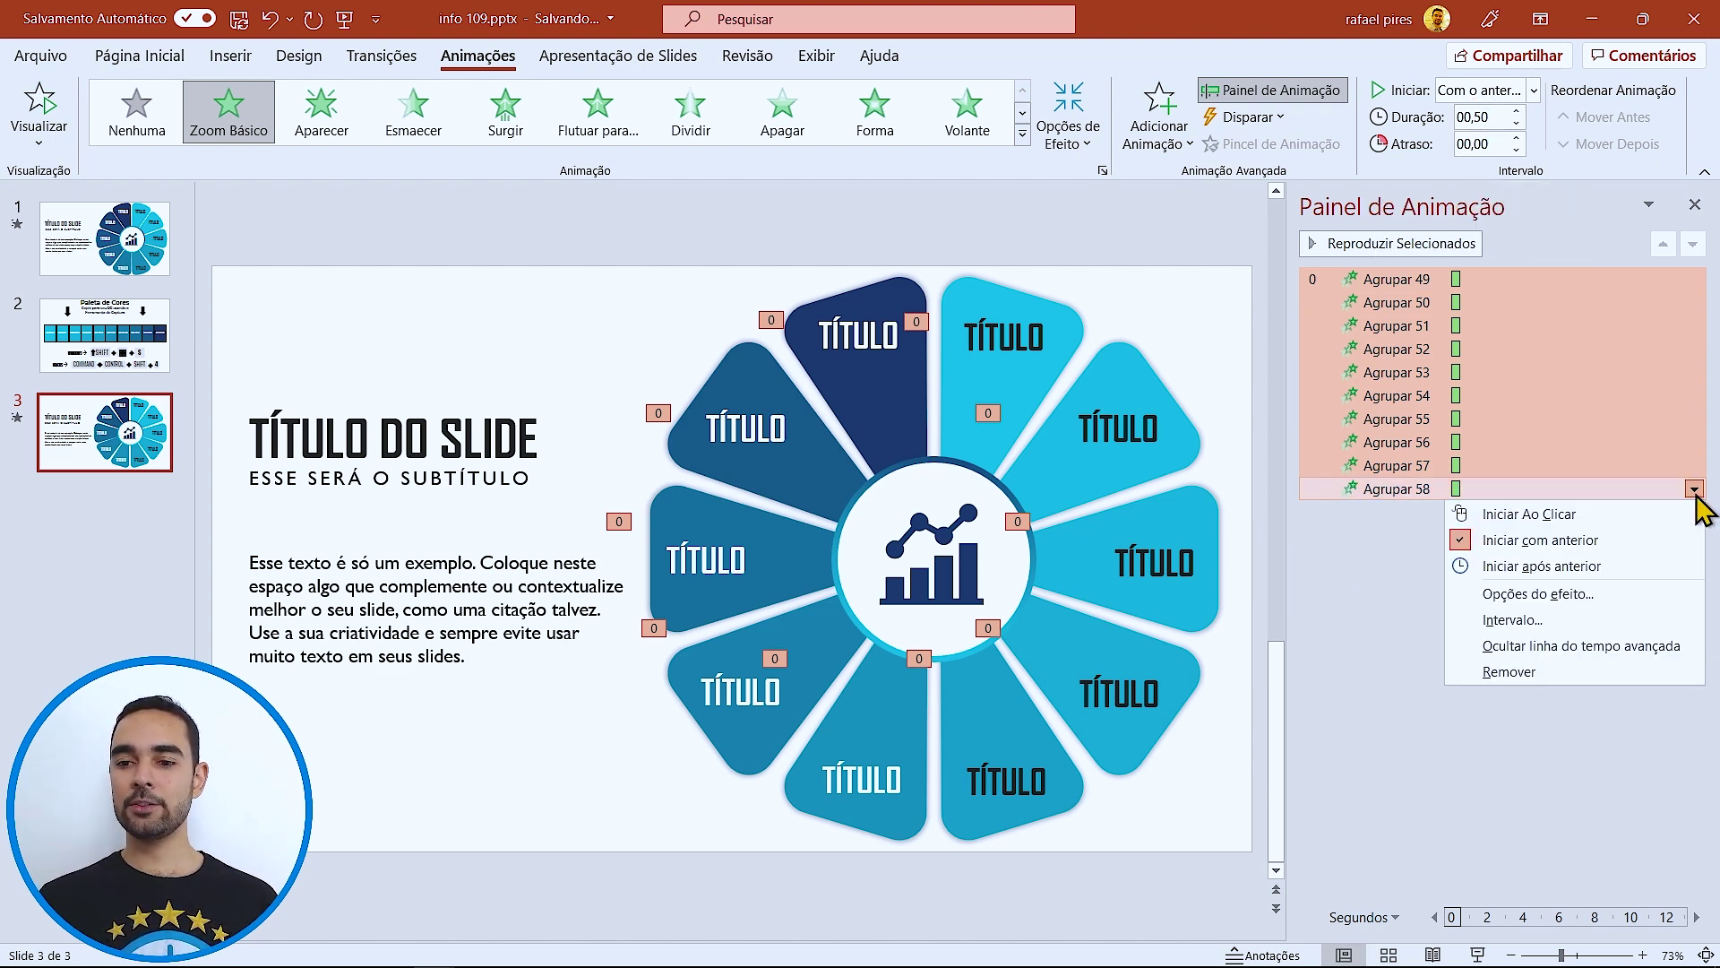
pyautogui.click(1604, 593)
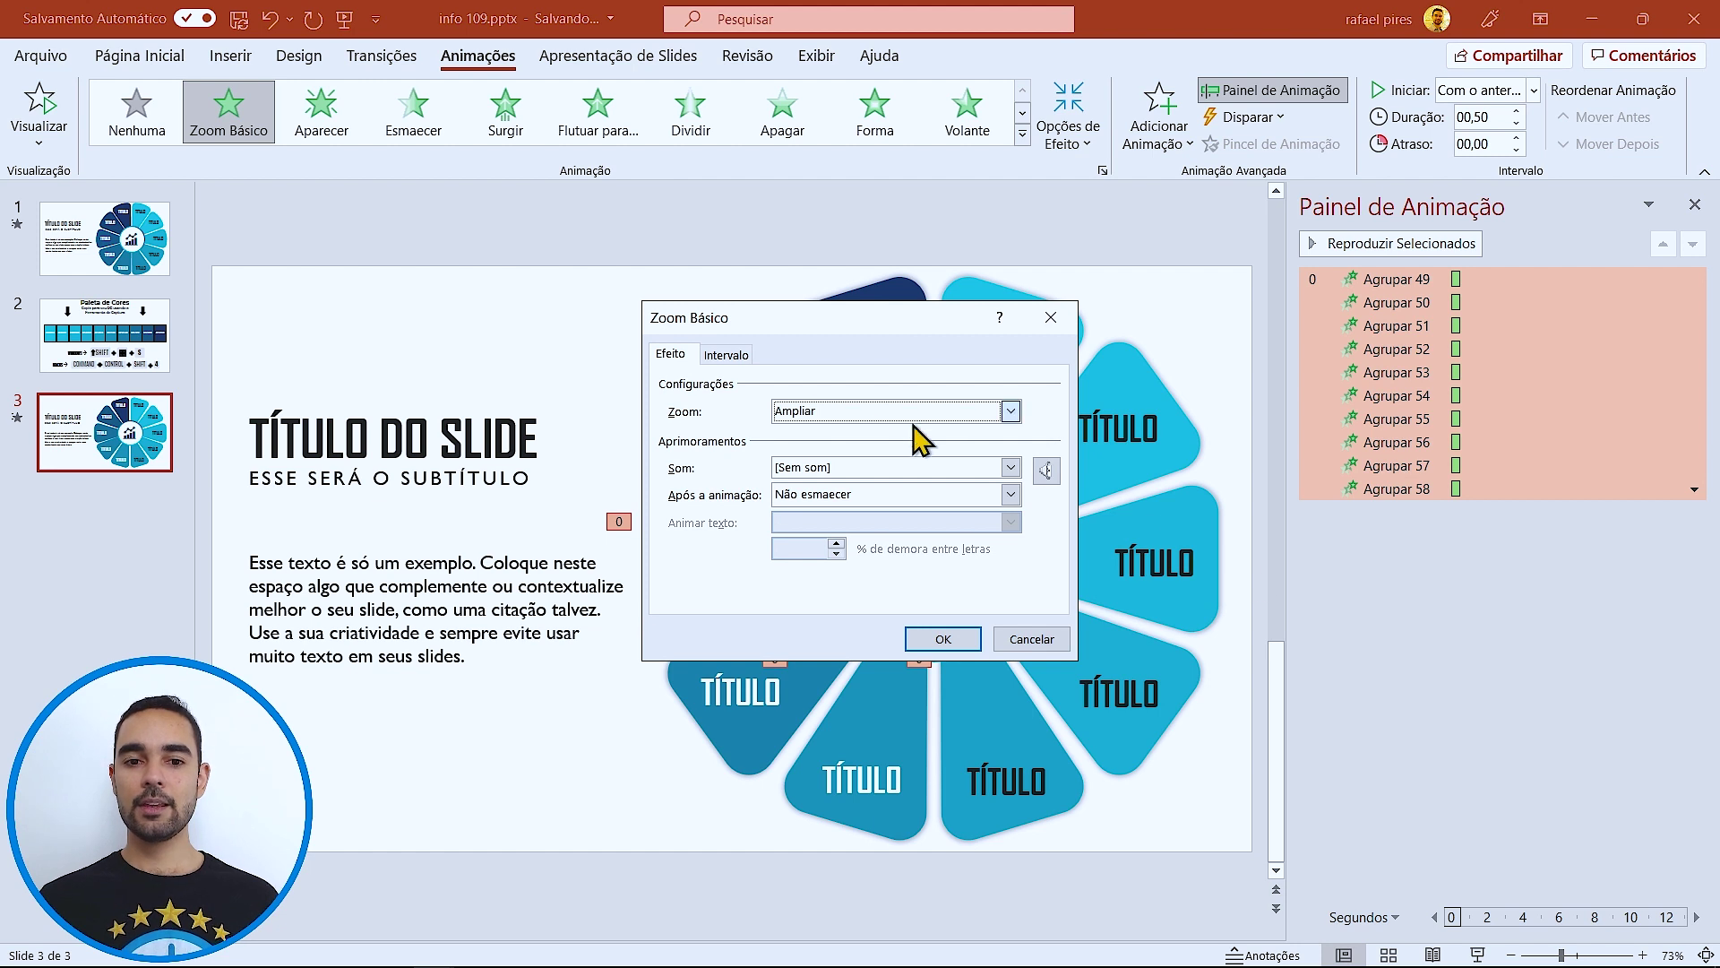
pyautogui.click(805, 414)
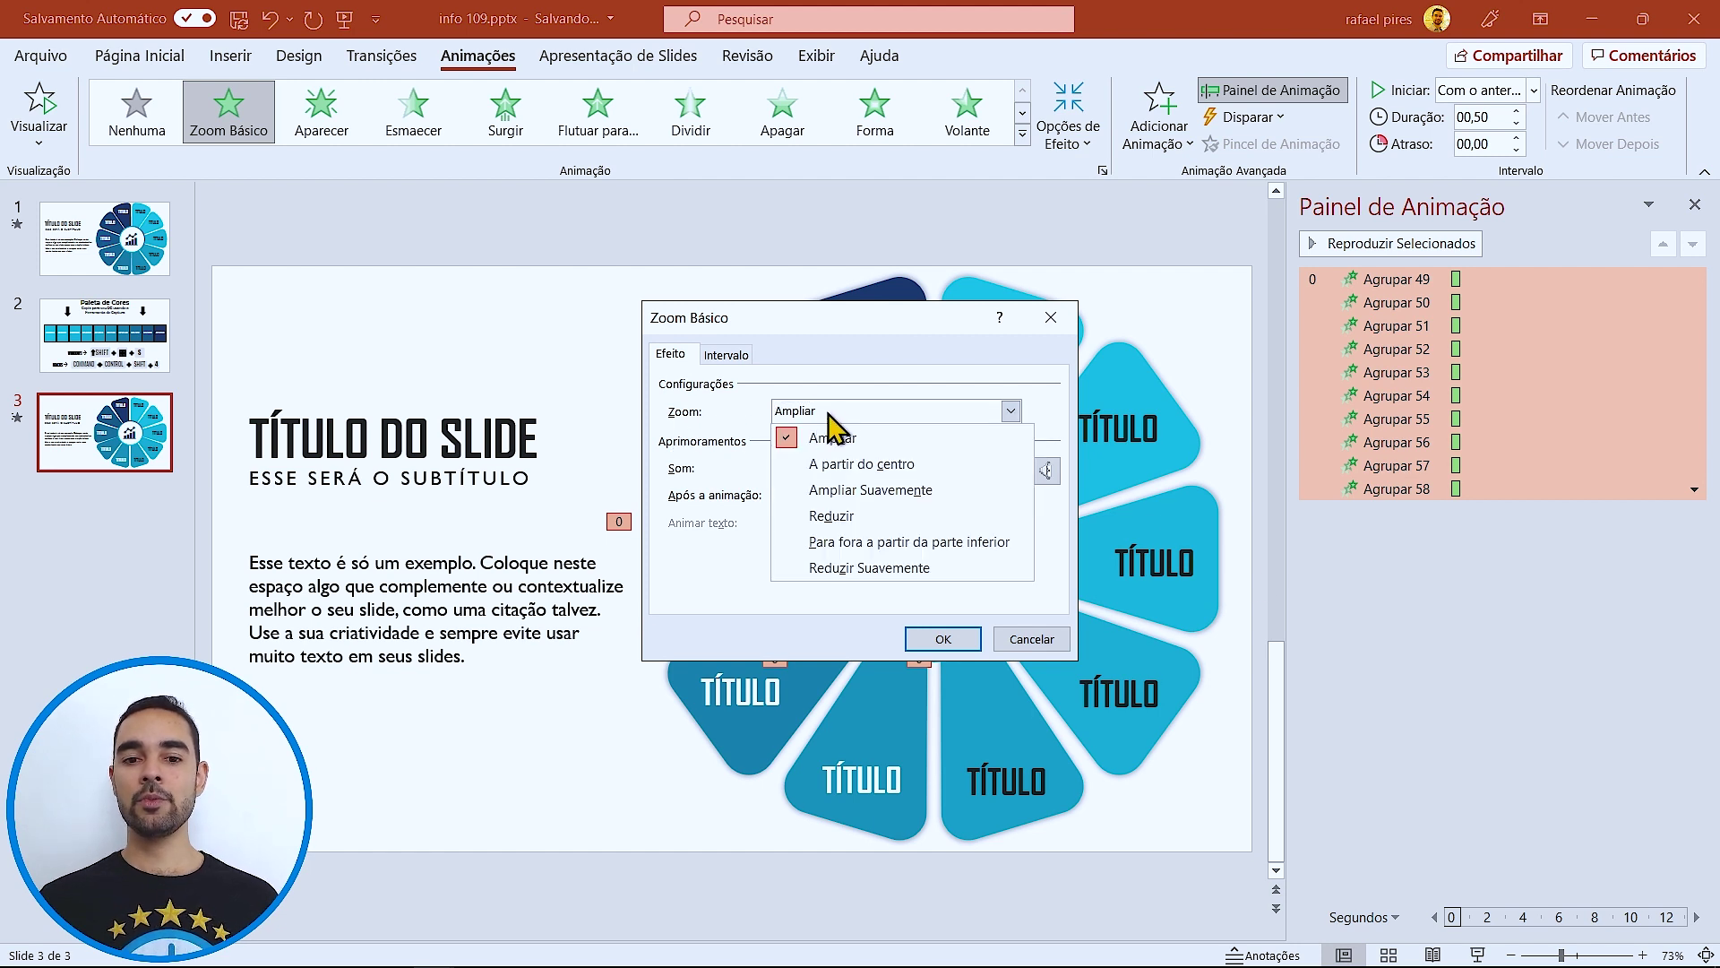
pyautogui.click(928, 568)
pyautogui.click(940, 638)
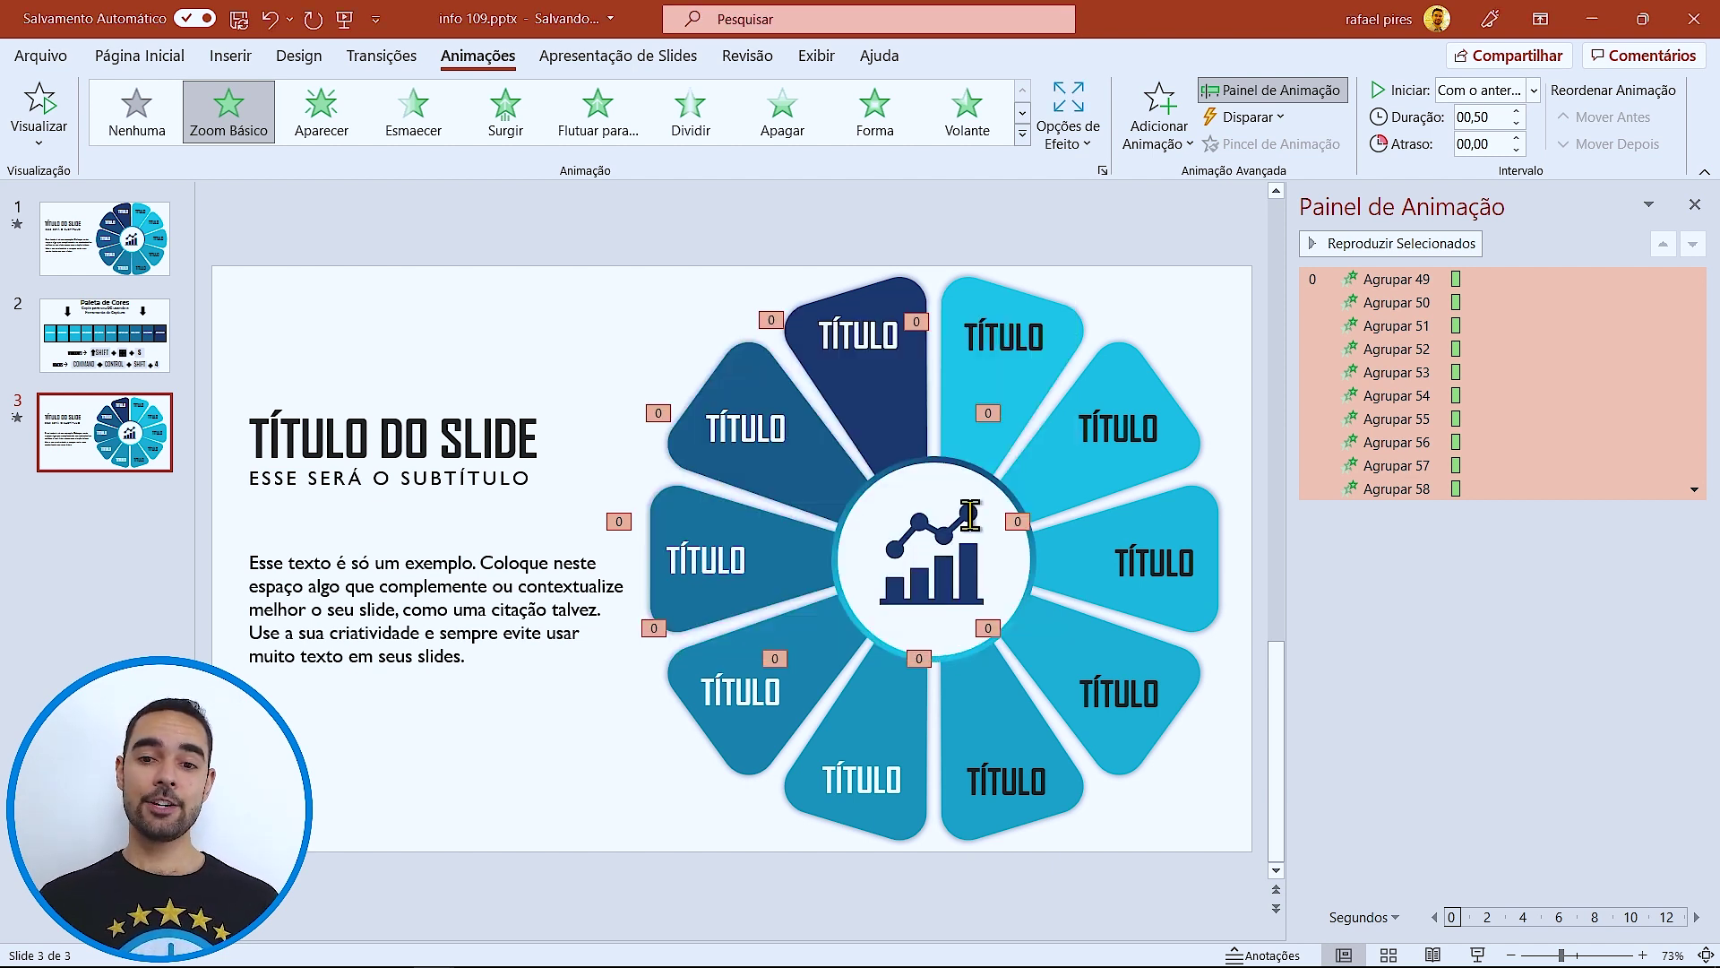
pyautogui.click(1371, 302)
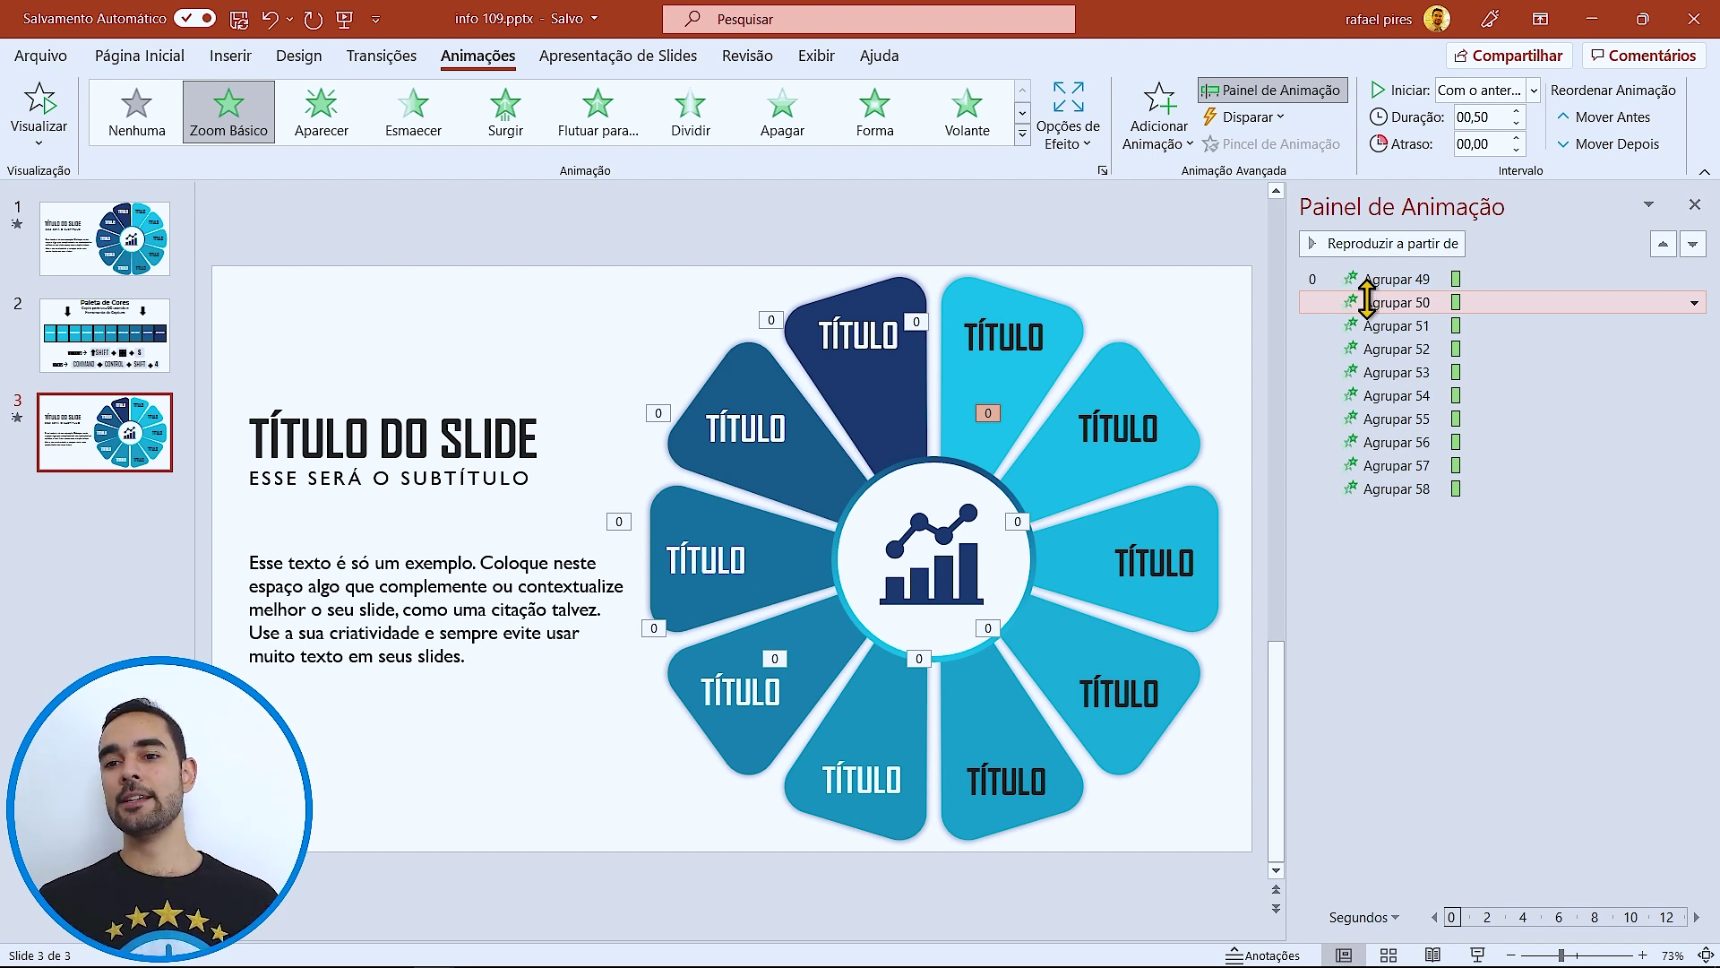
# - Give Agrupar 50, 51 and 52 delays of 0,1, 0,2 and 0,3 seconds
pyautogui.click(1384, 278)
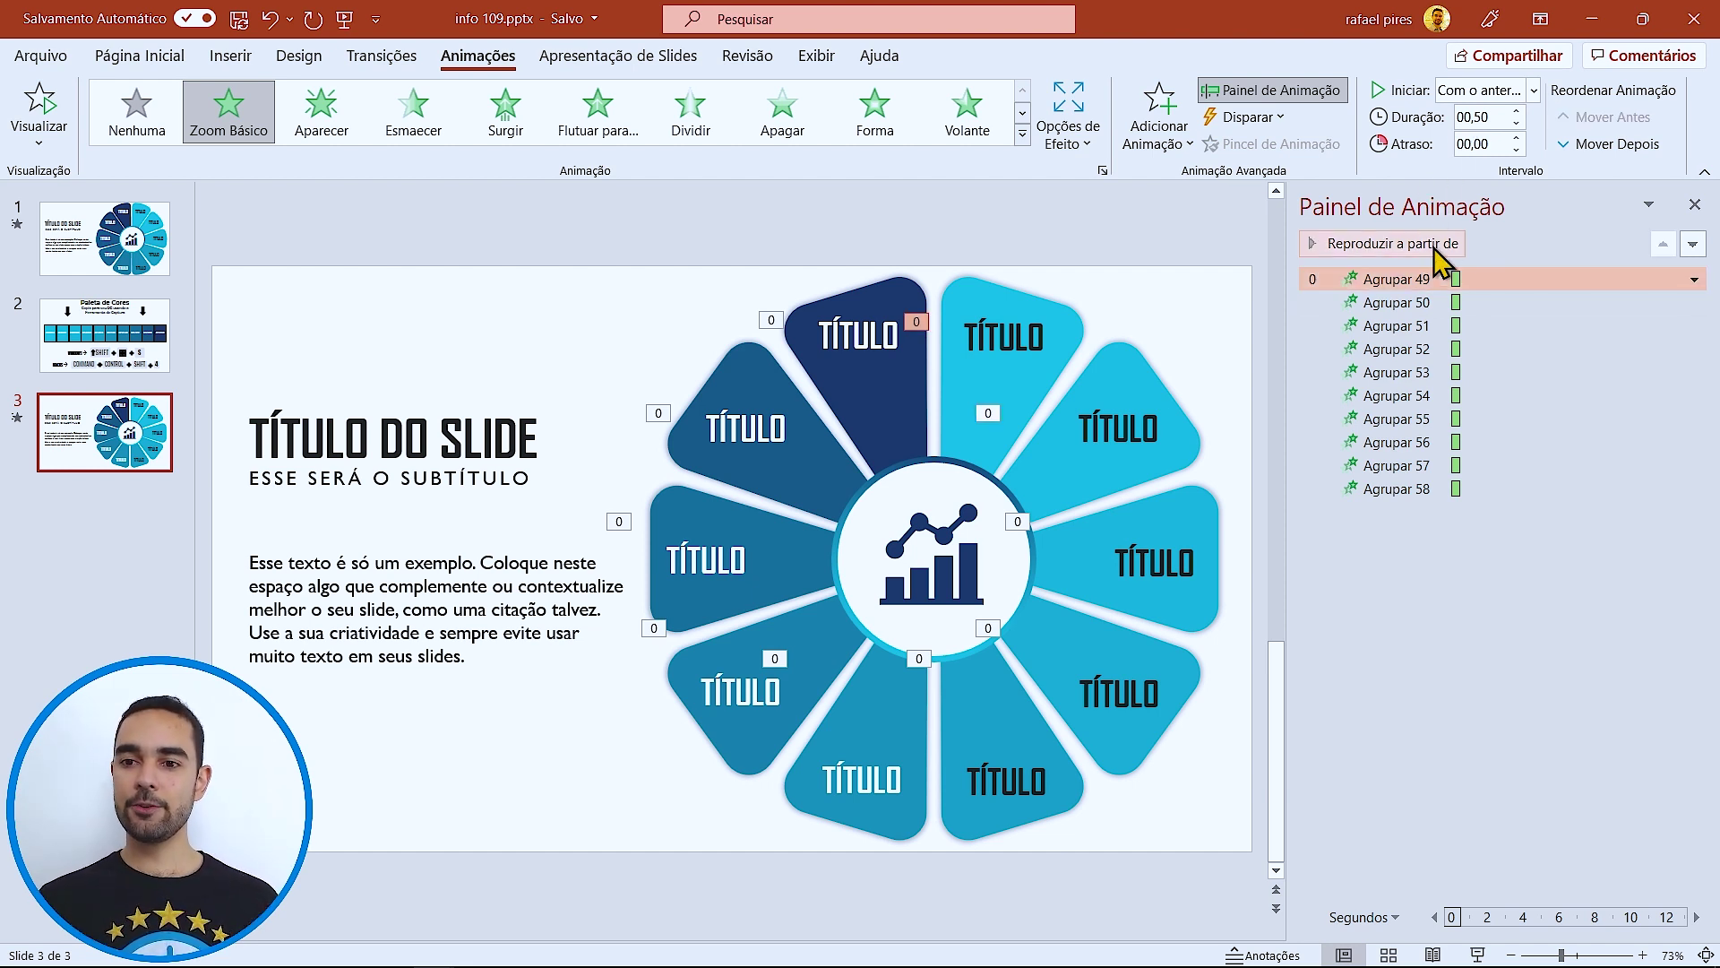
pyautogui.click(1398, 302)
pyautogui.tripleClick(1484, 143)
pyautogui.write('0,1')
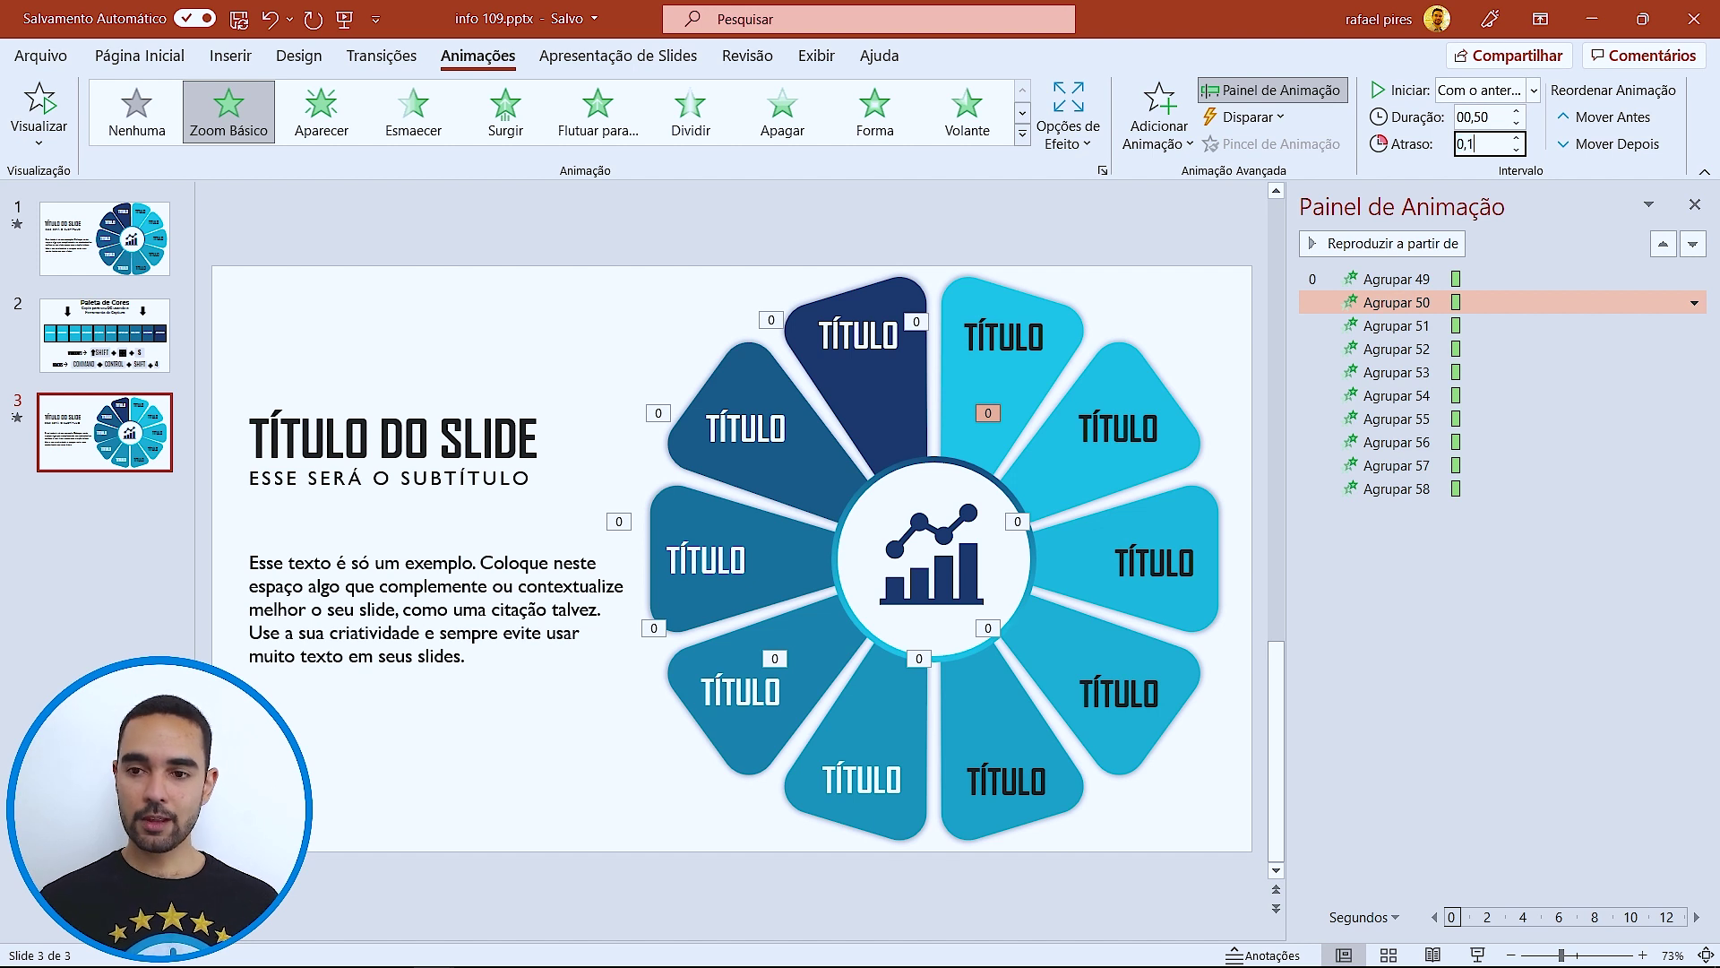
pyautogui.press('Return')
pyautogui.click(1423, 326)
pyautogui.tripleClick(1469, 143)
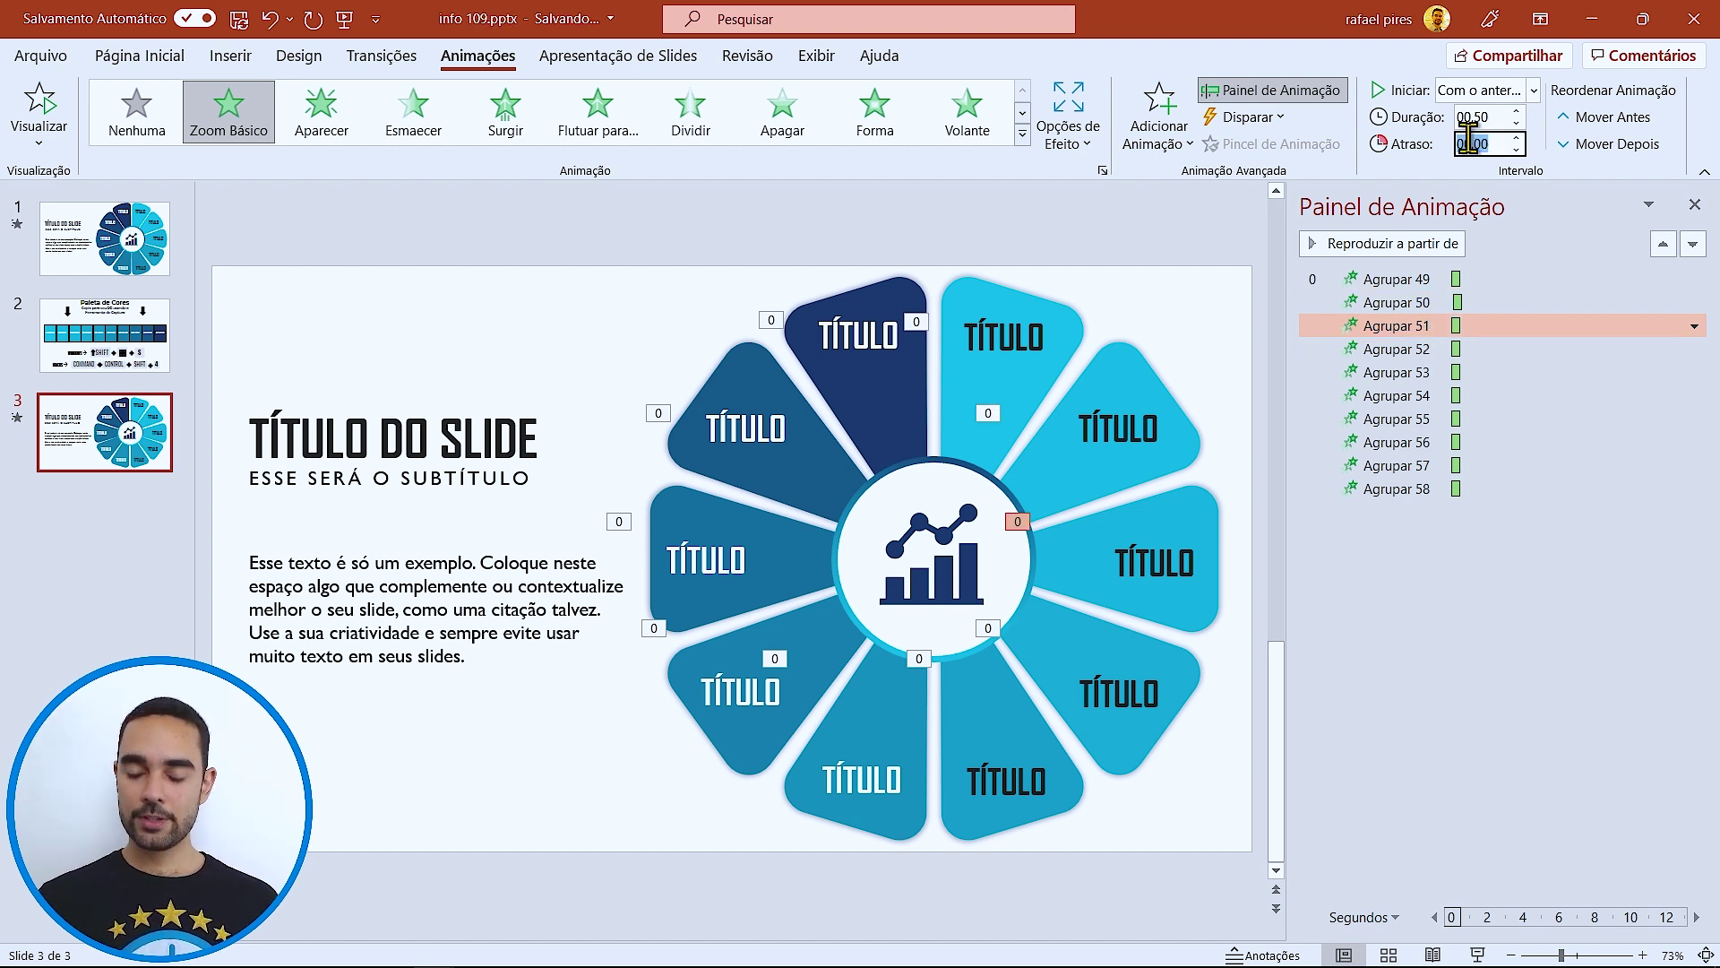
pyautogui.write('0,2')
pyautogui.press('Return')
pyautogui.click(1398, 348)
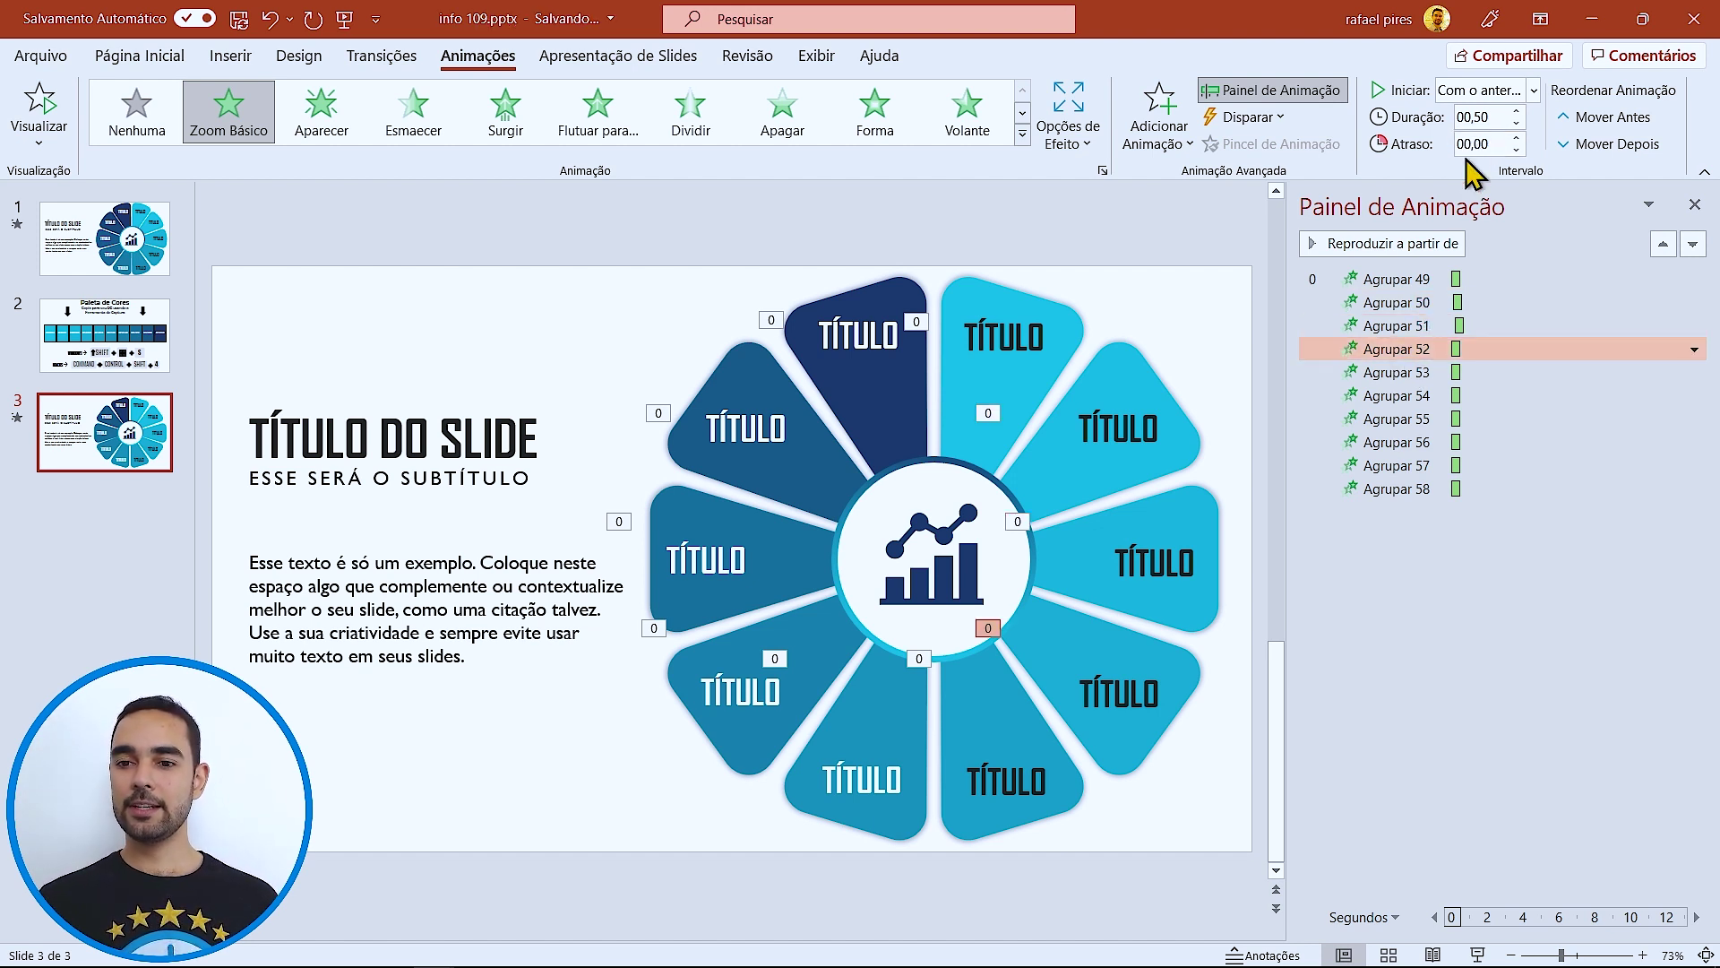
pyautogui.tripleClick(1470, 143)
pyautogui.write('0,3')
pyautogui.press('Return')
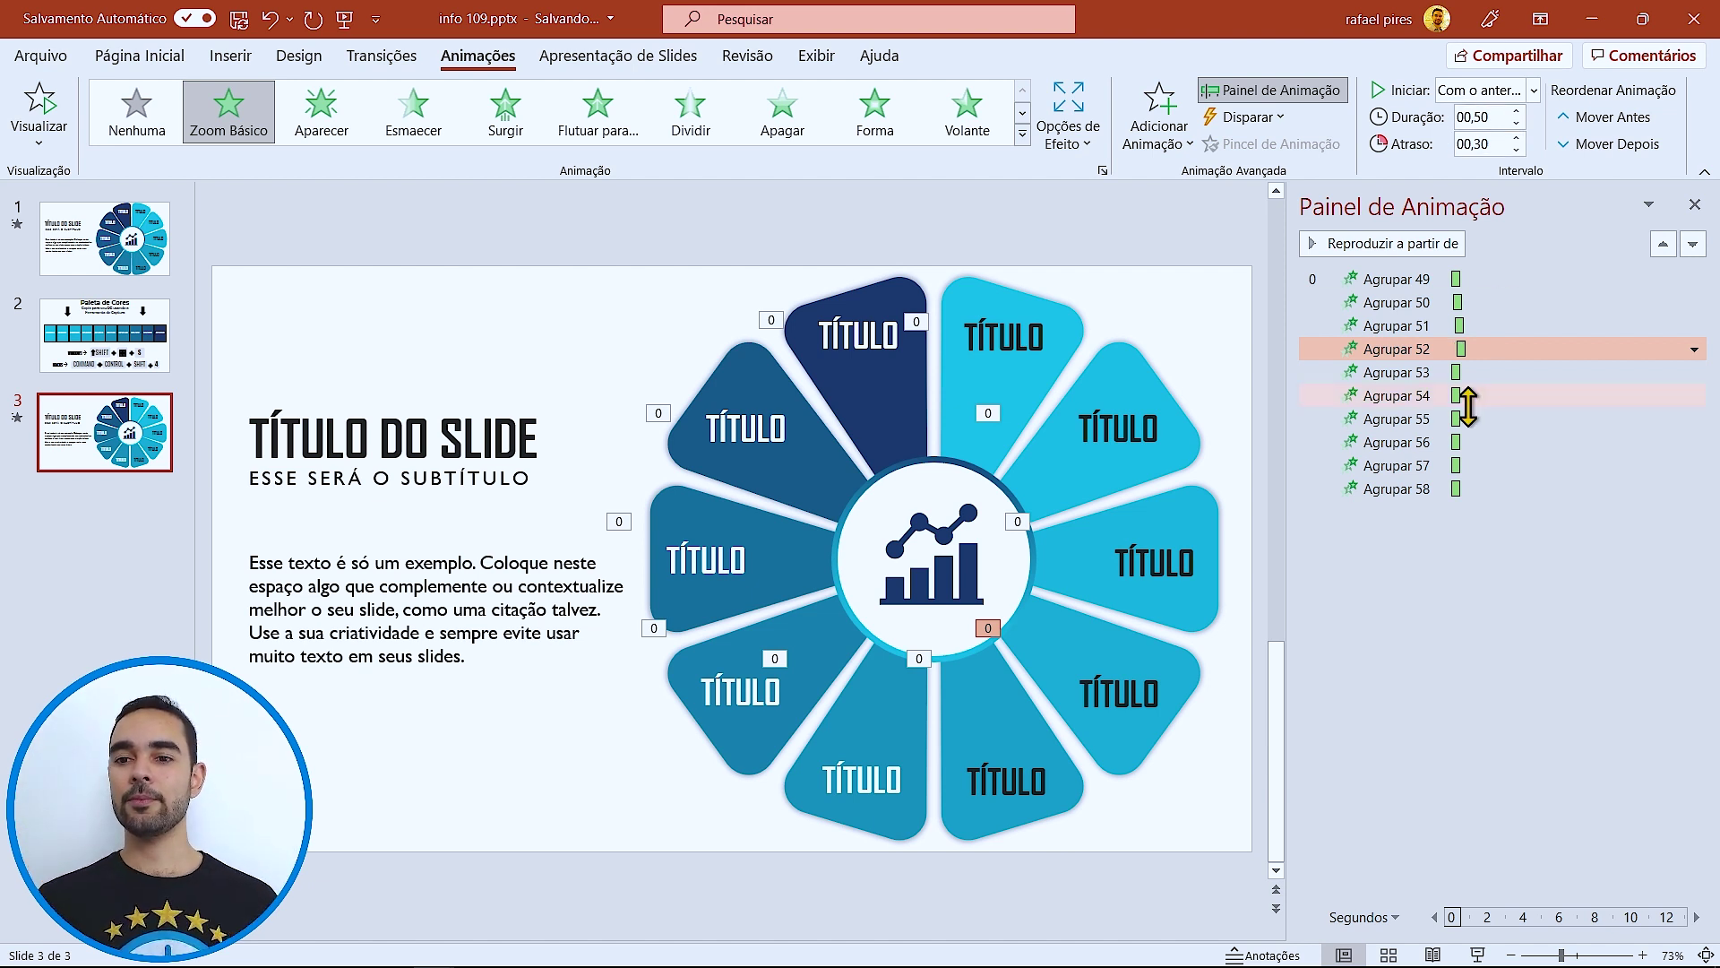
# - Give Agrupar 53, 54 and 55 delays of 0,4, 0,5 and 0,6 seconds
pyautogui.click(1422, 372)
pyautogui.tripleClick(1469, 145)
pyautogui.write('0,4')
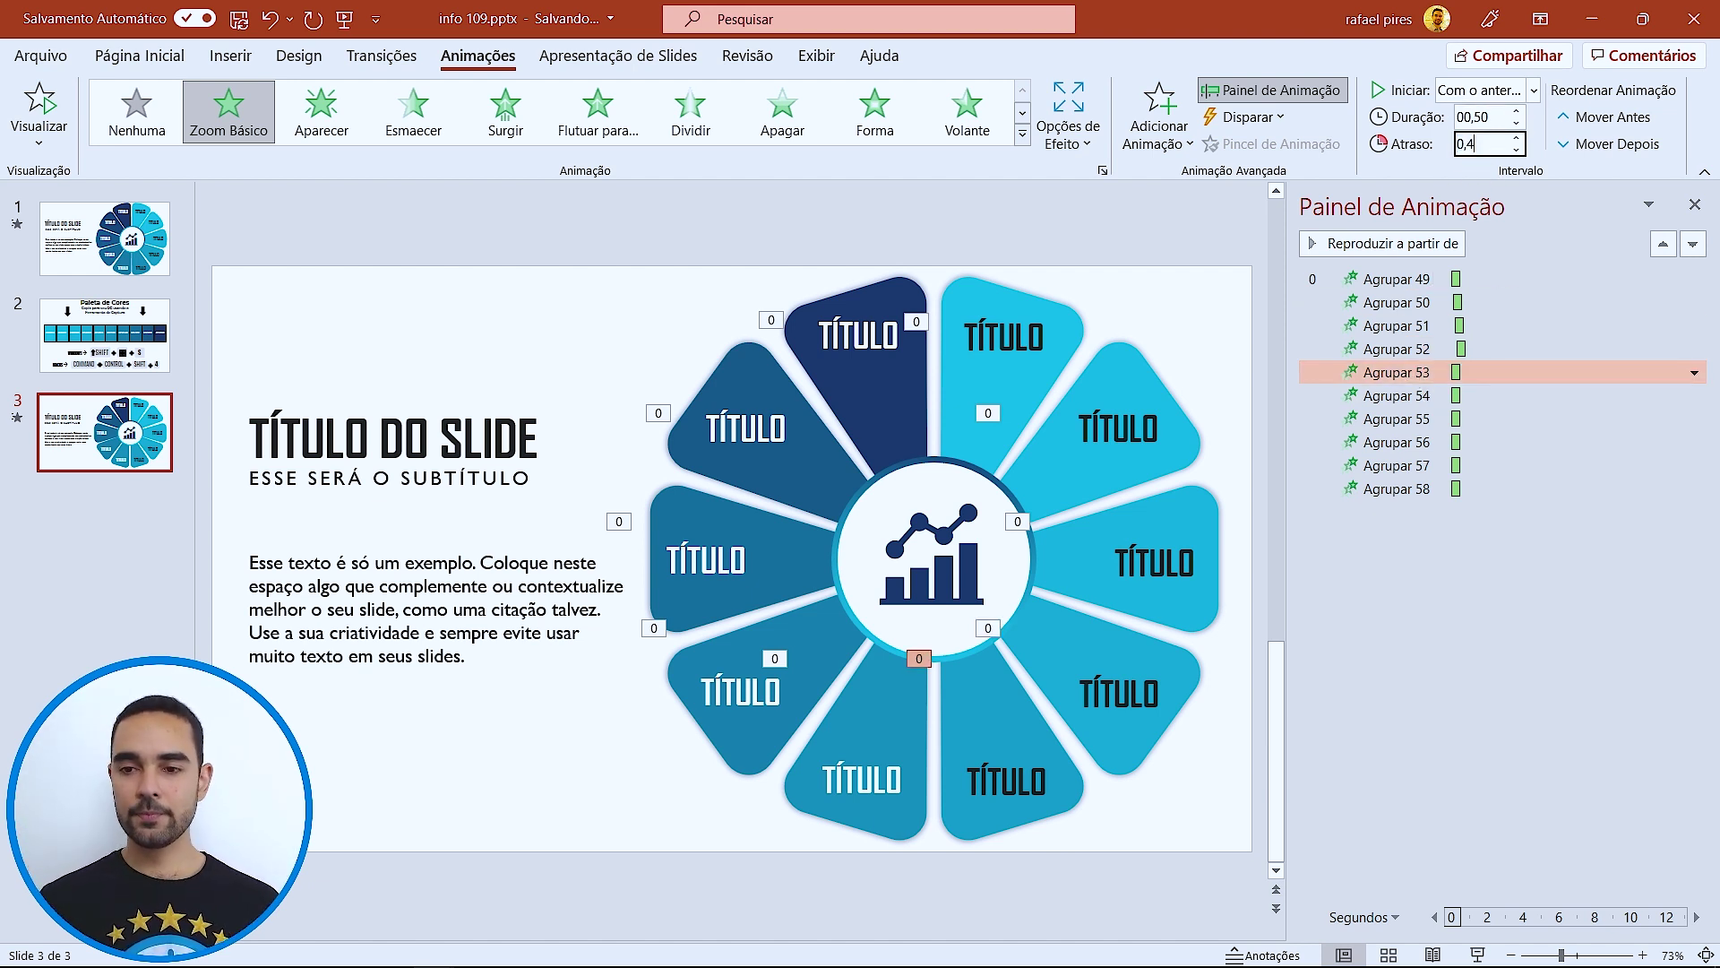
pyautogui.press('Return')
pyautogui.click(1421, 396)
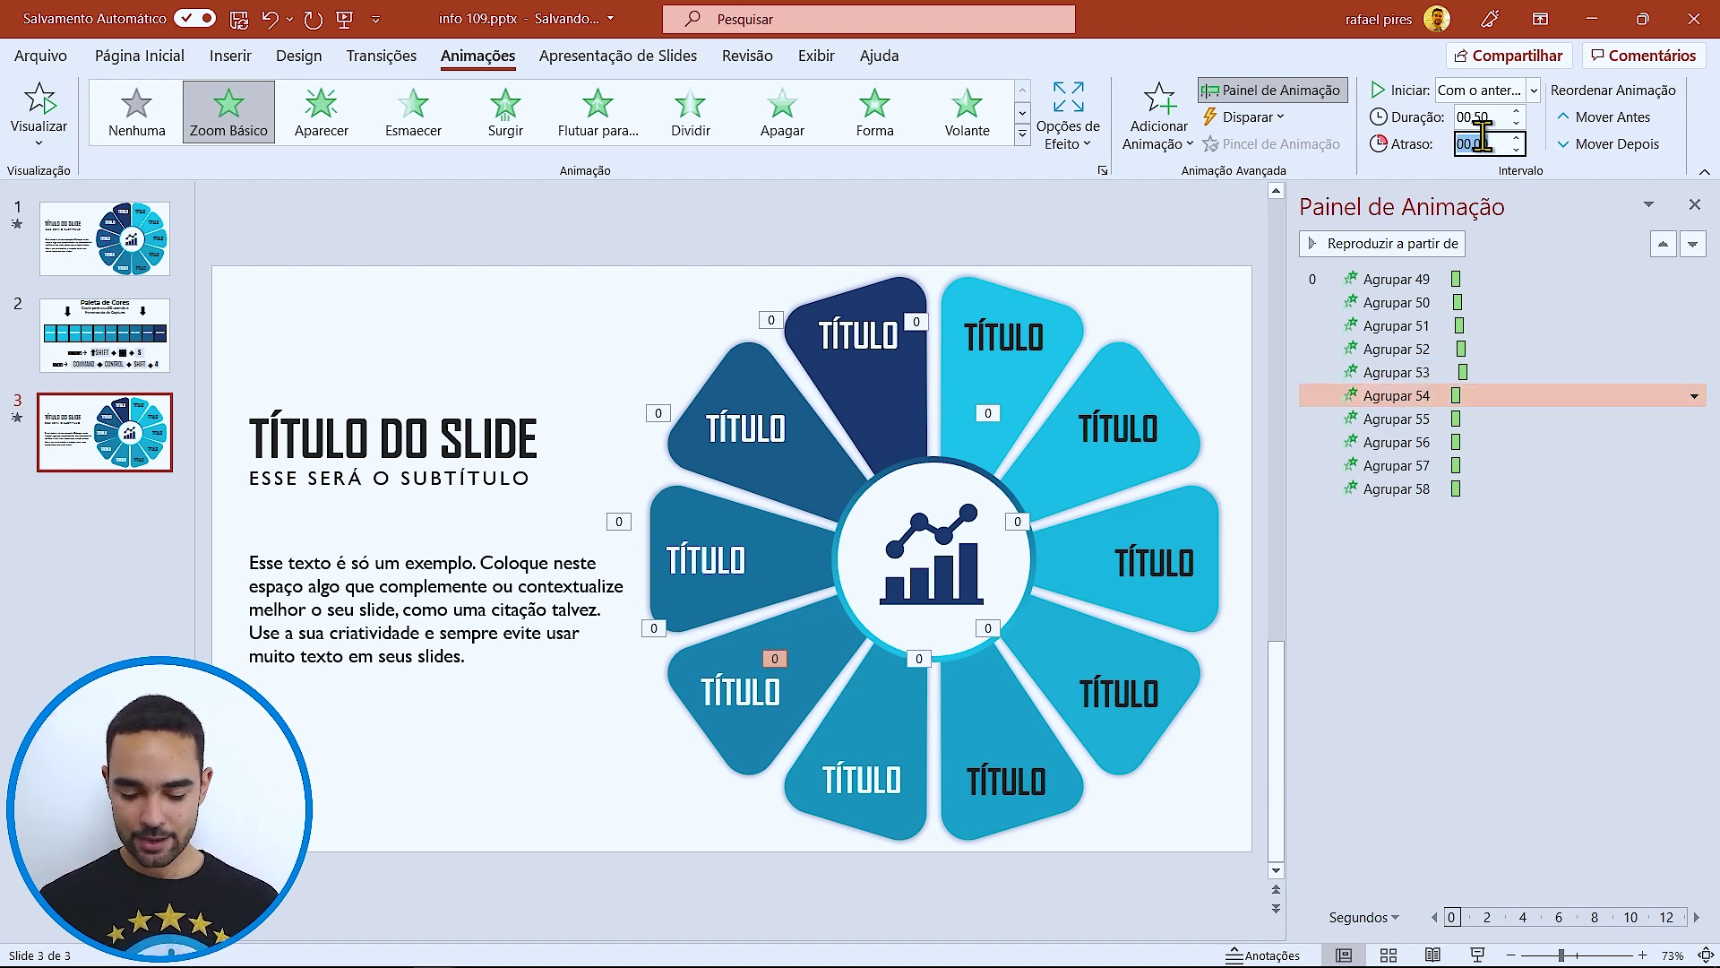
pyautogui.press('Return')
pyautogui.click(1407, 418)
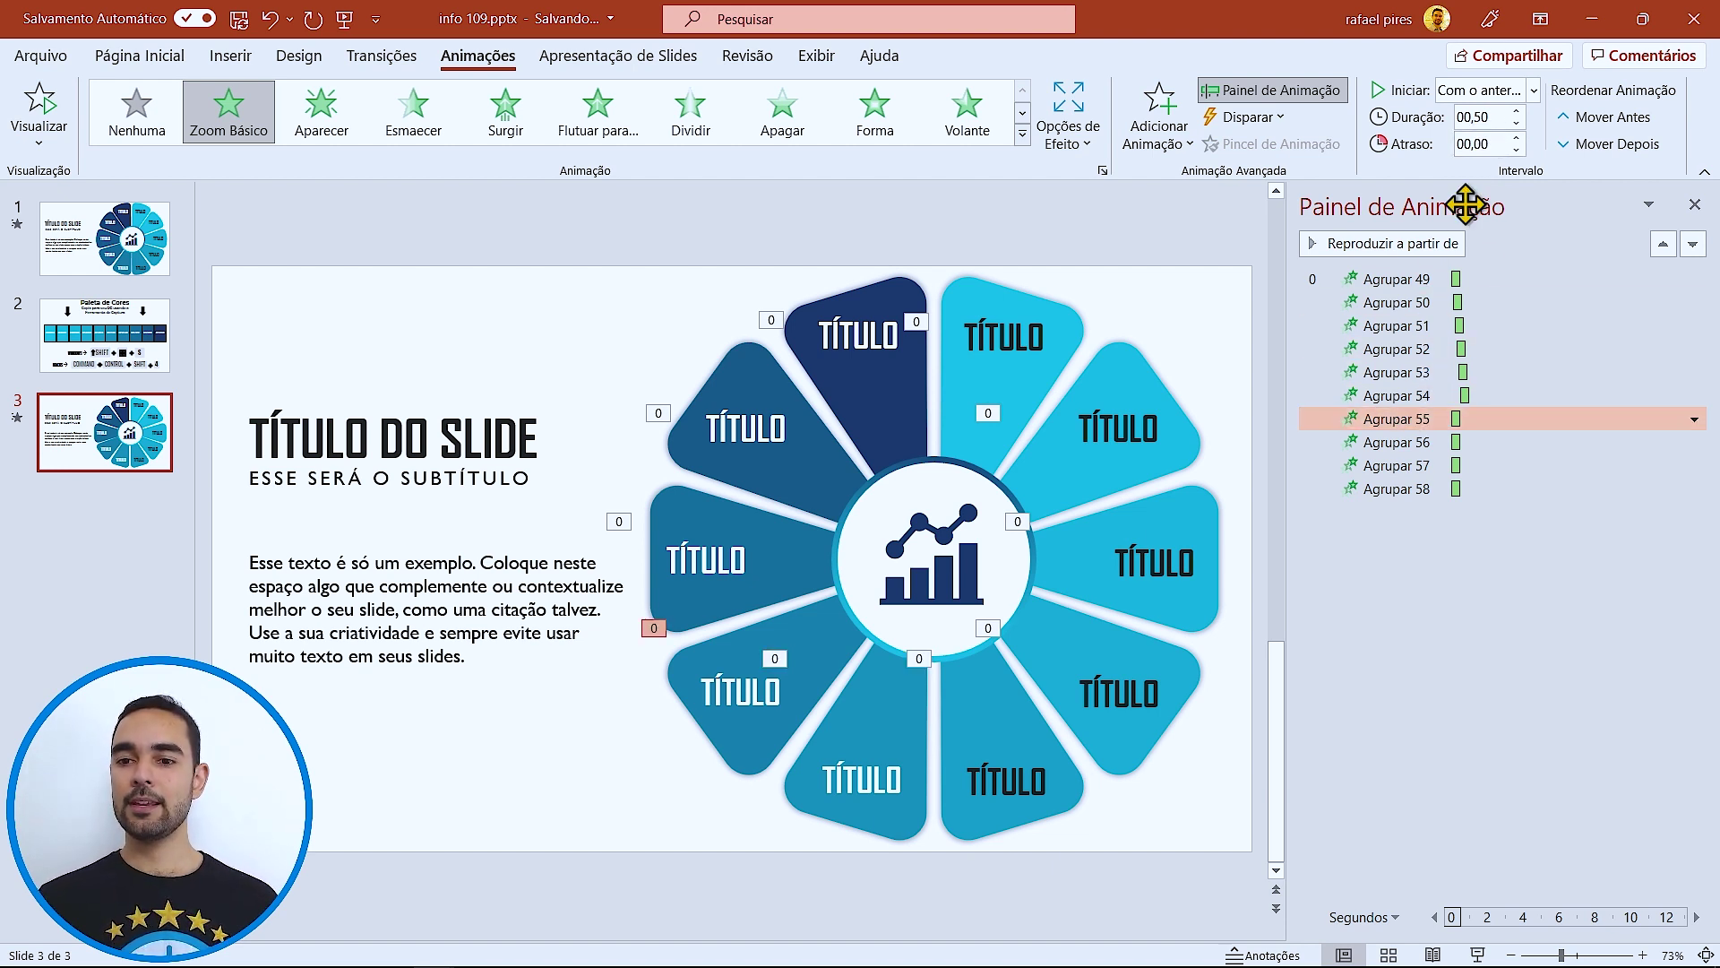
pyautogui.tripleClick(1480, 143)
pyautogui.write(',6')
pyautogui.press('Return')
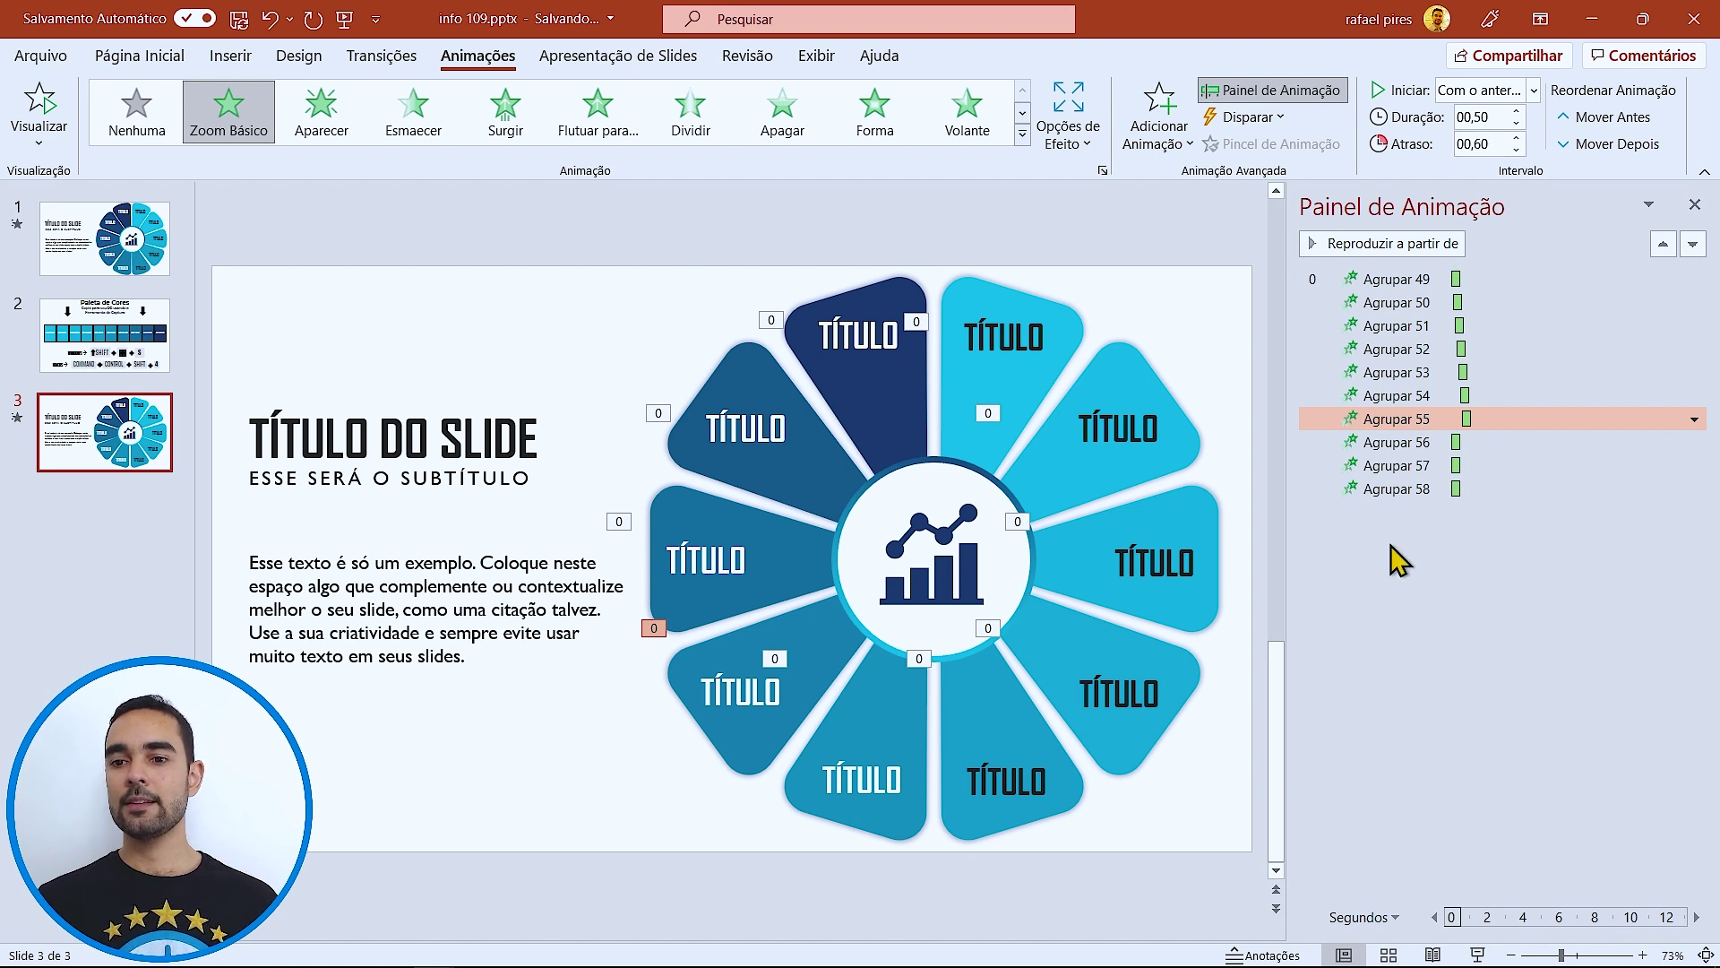
# - Give Agrupar 56, 57 and 58 delays of 0,7, 0,8 and 0,9 seconds
pyautogui.click(1409, 442)
pyautogui.tripleClick(1480, 143)
pyautogui.write(',7')
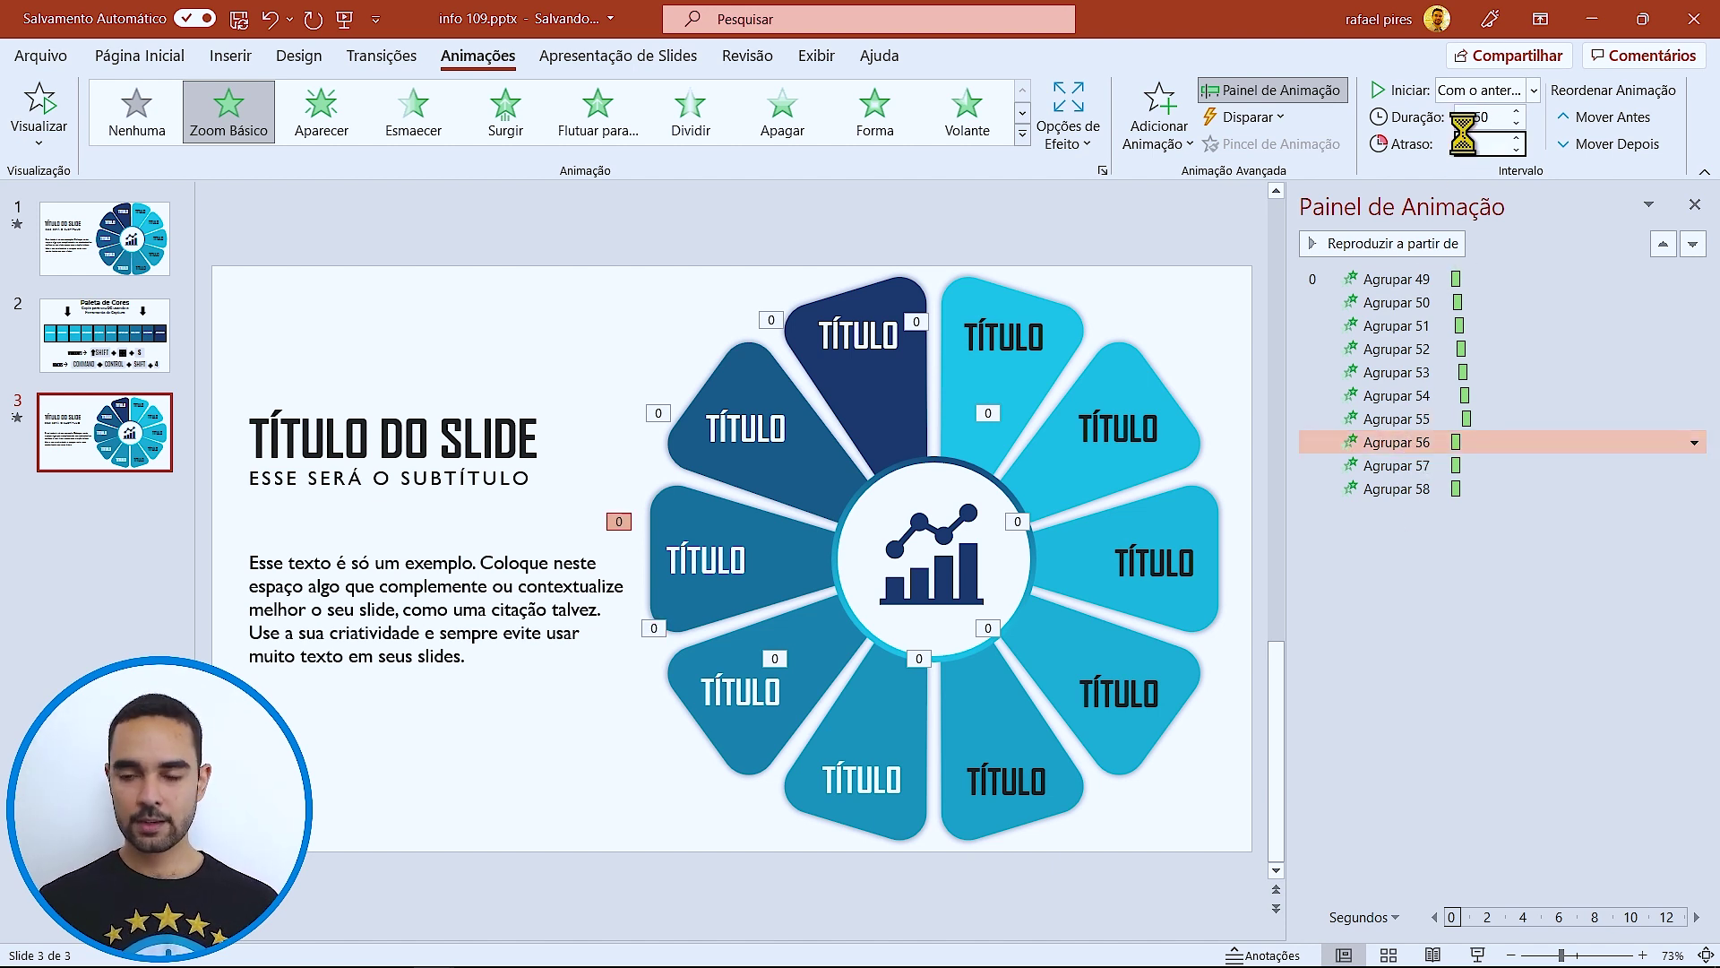
pyautogui.press('Return')
pyautogui.click(1411, 465)
pyautogui.tripleClick(1480, 143)
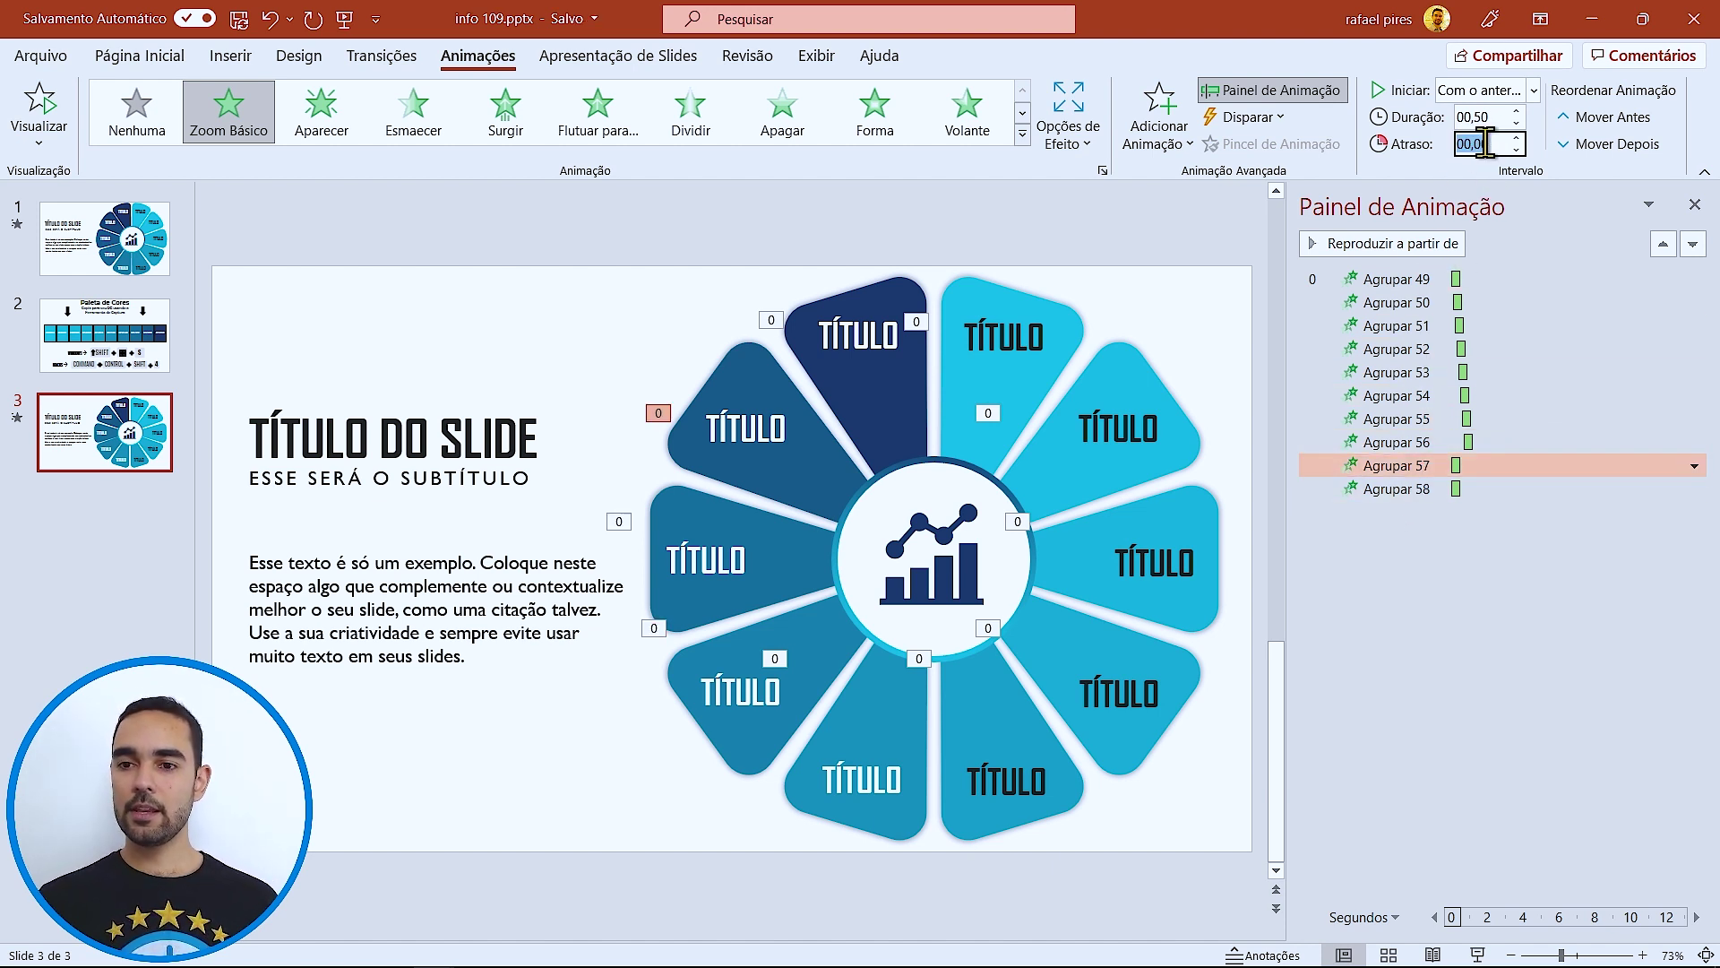
pyautogui.write(',8')
pyautogui.press('Return')
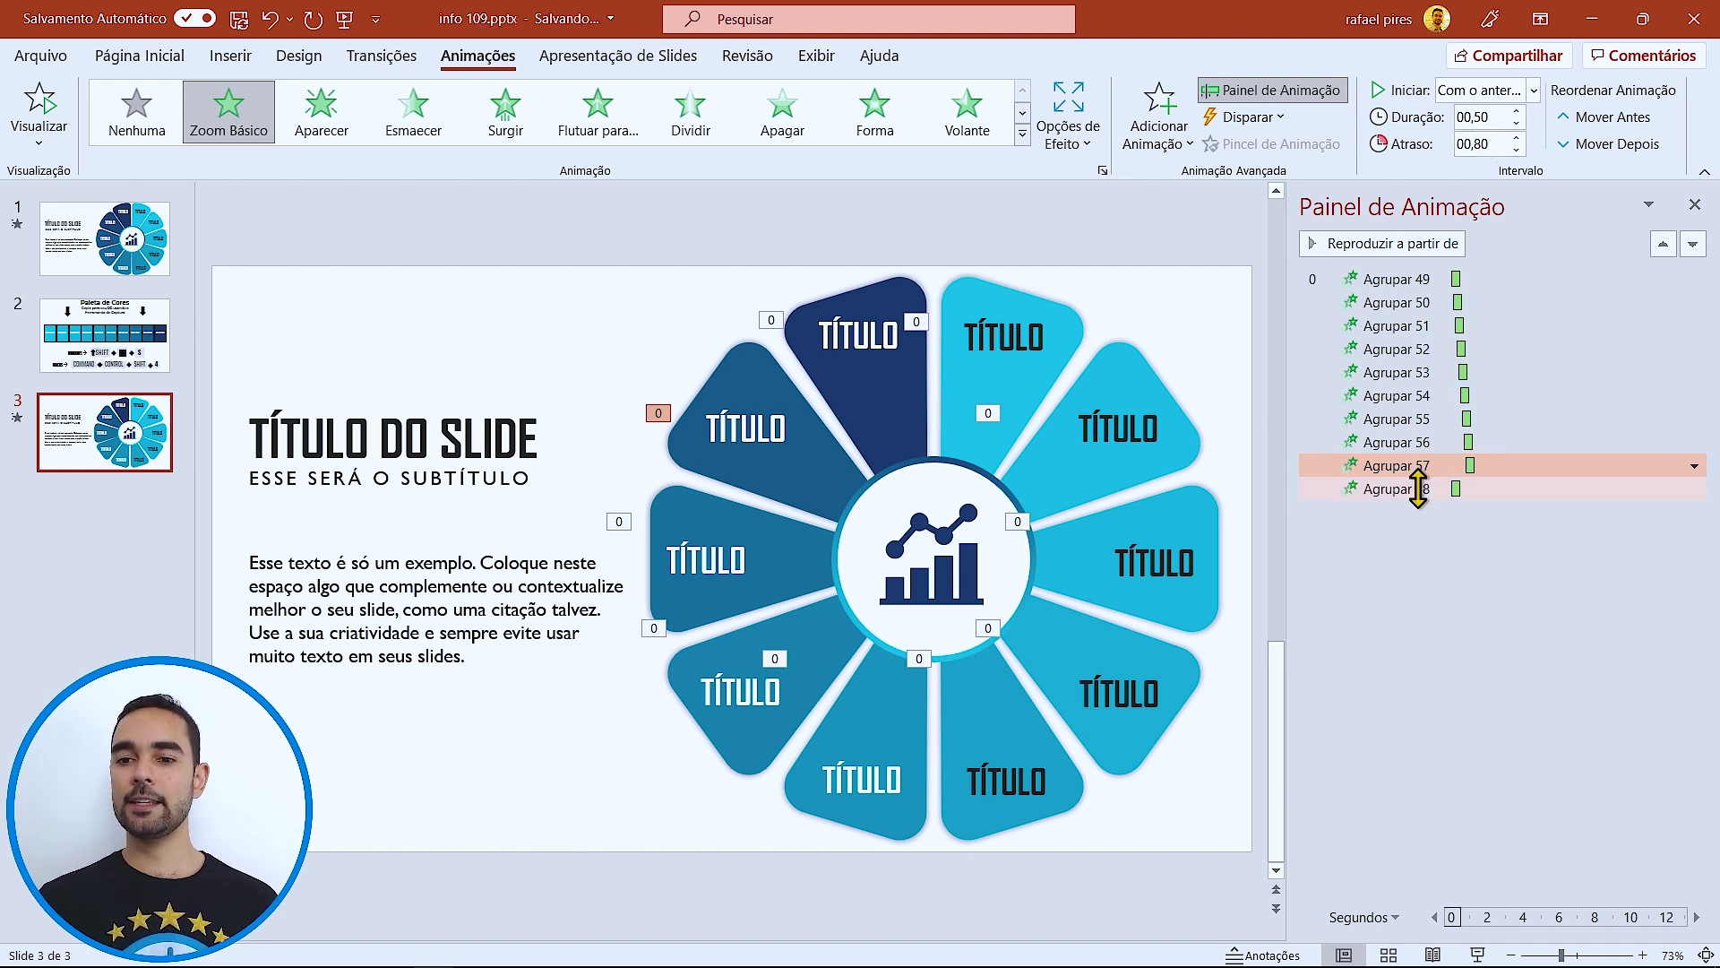
pyautogui.click(1418, 489)
pyautogui.write('0,9')
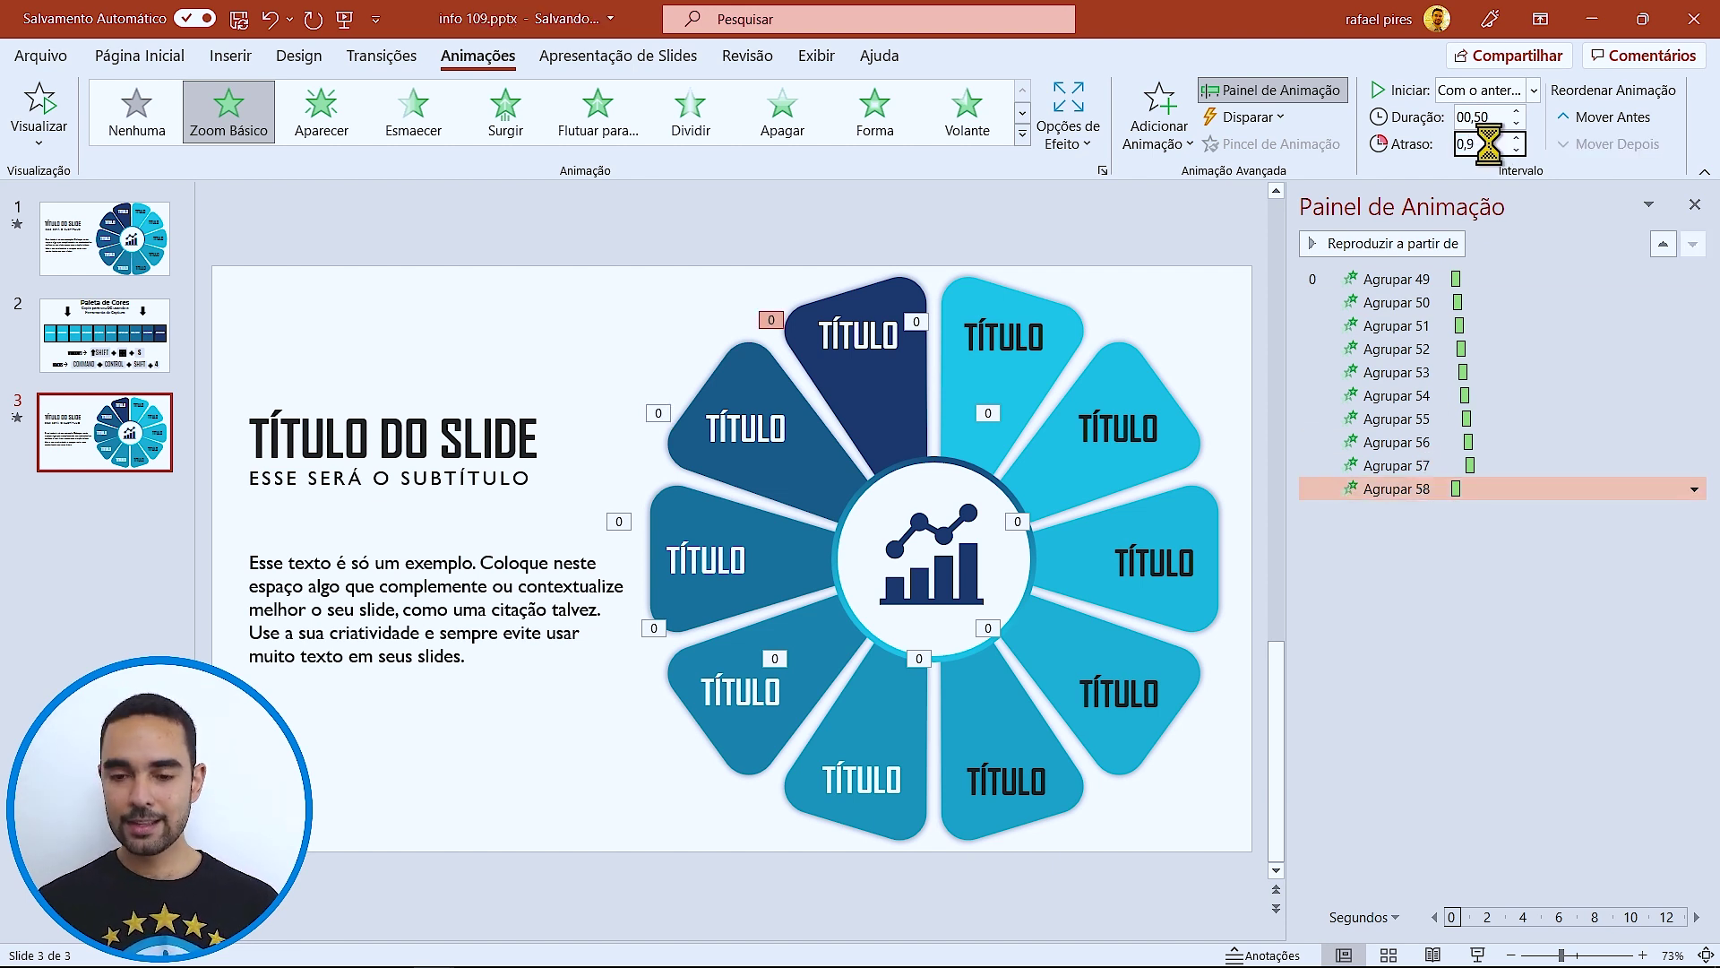
pyautogui.press('Return')
pyautogui.click(966, 506)
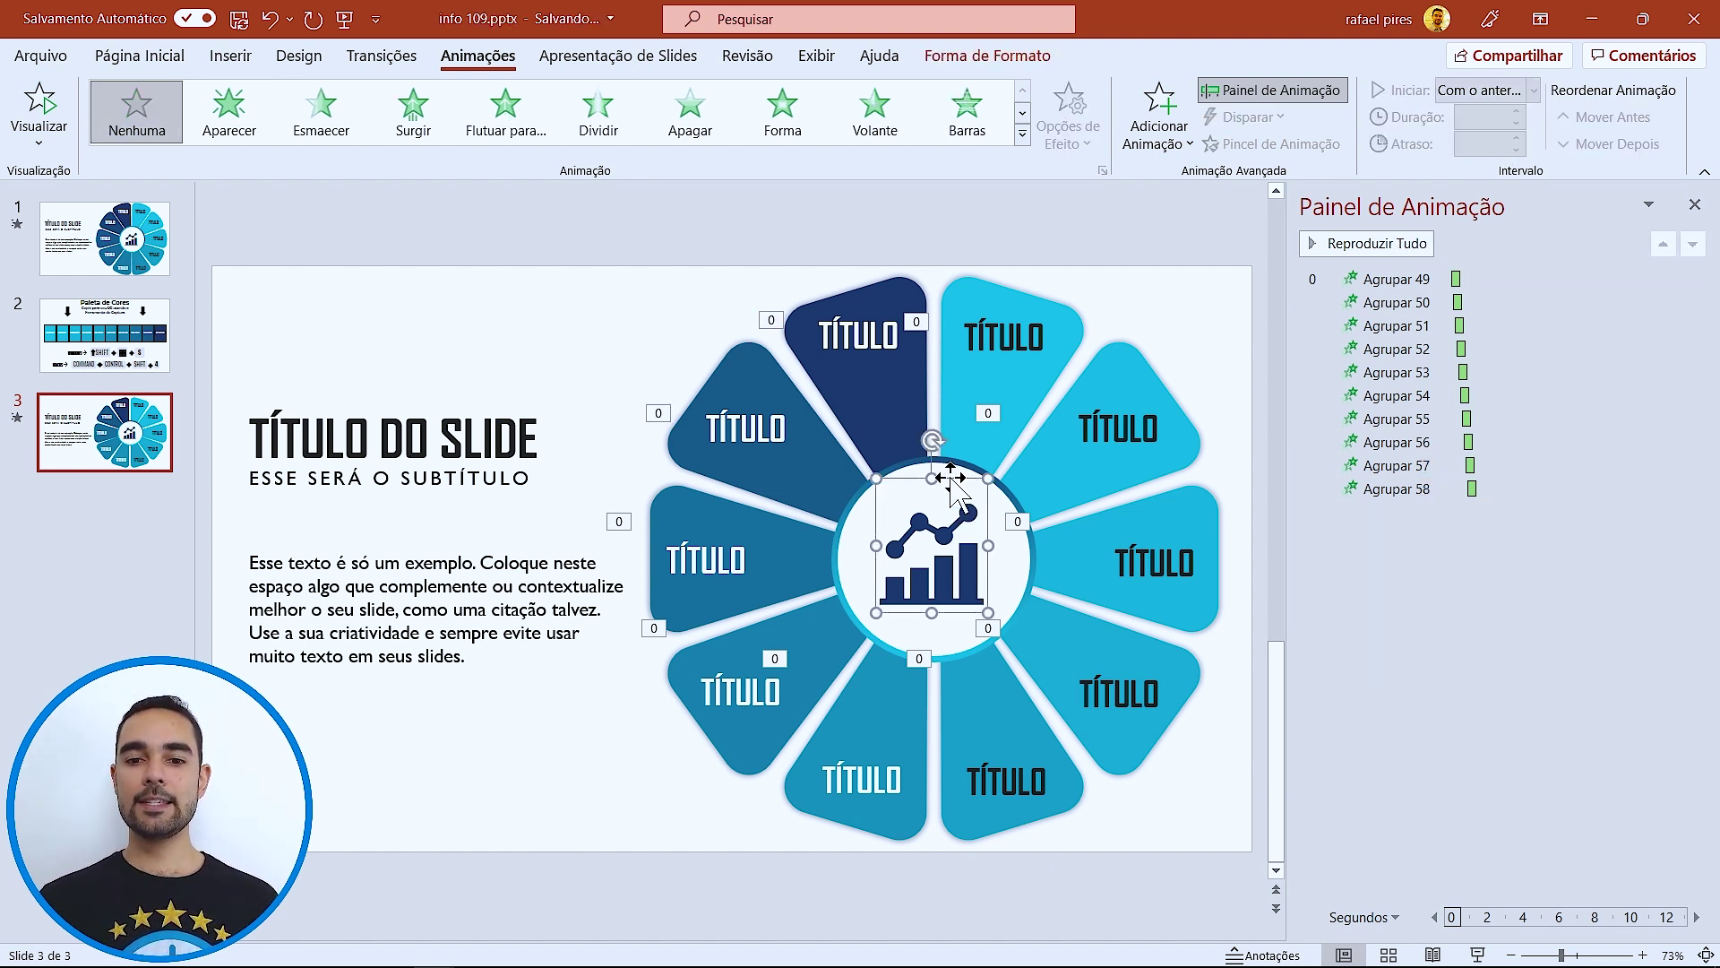
# - Add the Controle giratório entrance effect to the center chart icon
pyautogui.click(1155, 117)
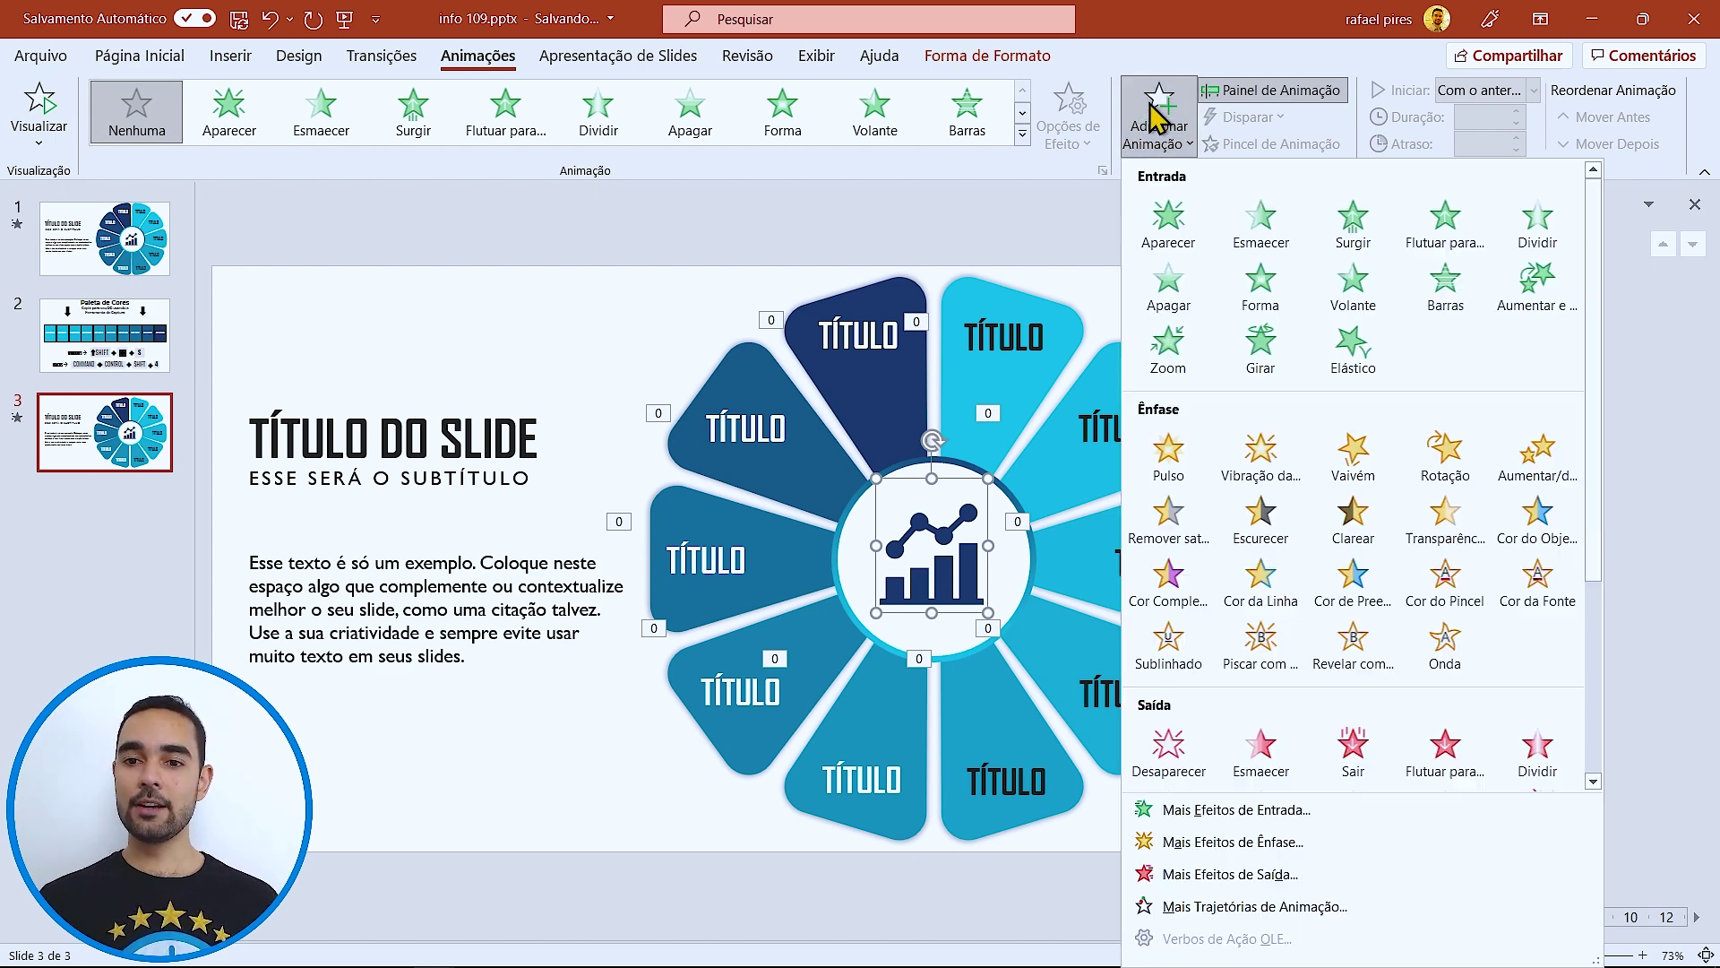
pyautogui.click(1263, 809)
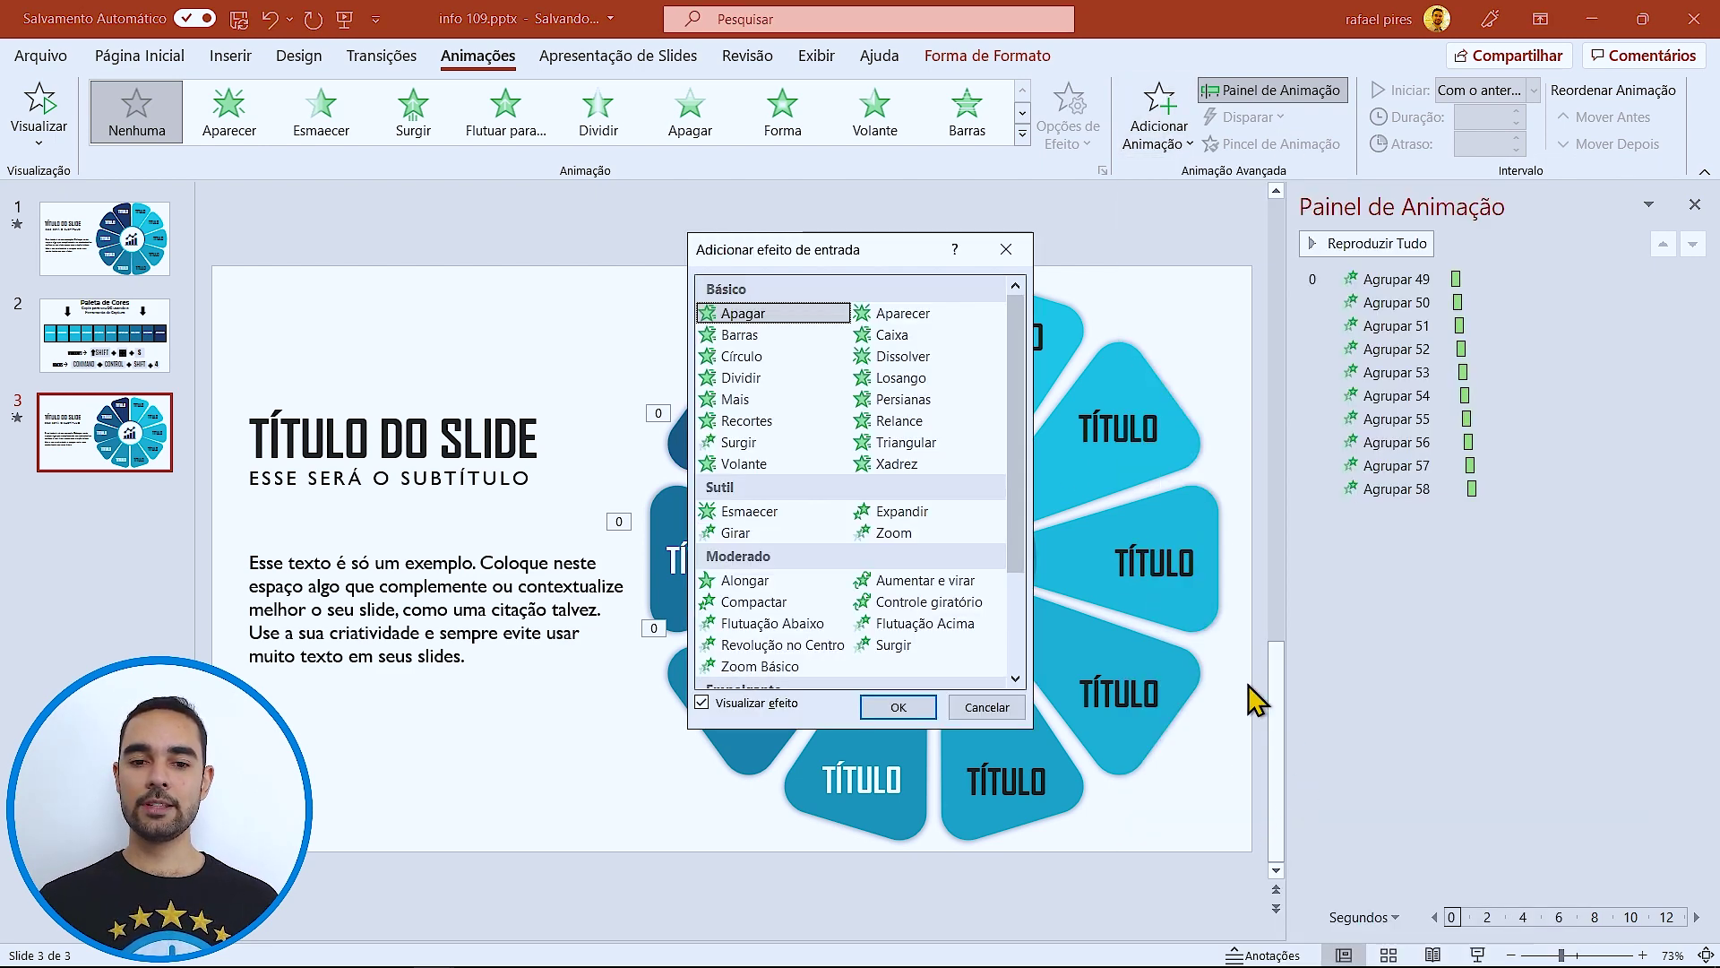
pyautogui.click(875, 610)
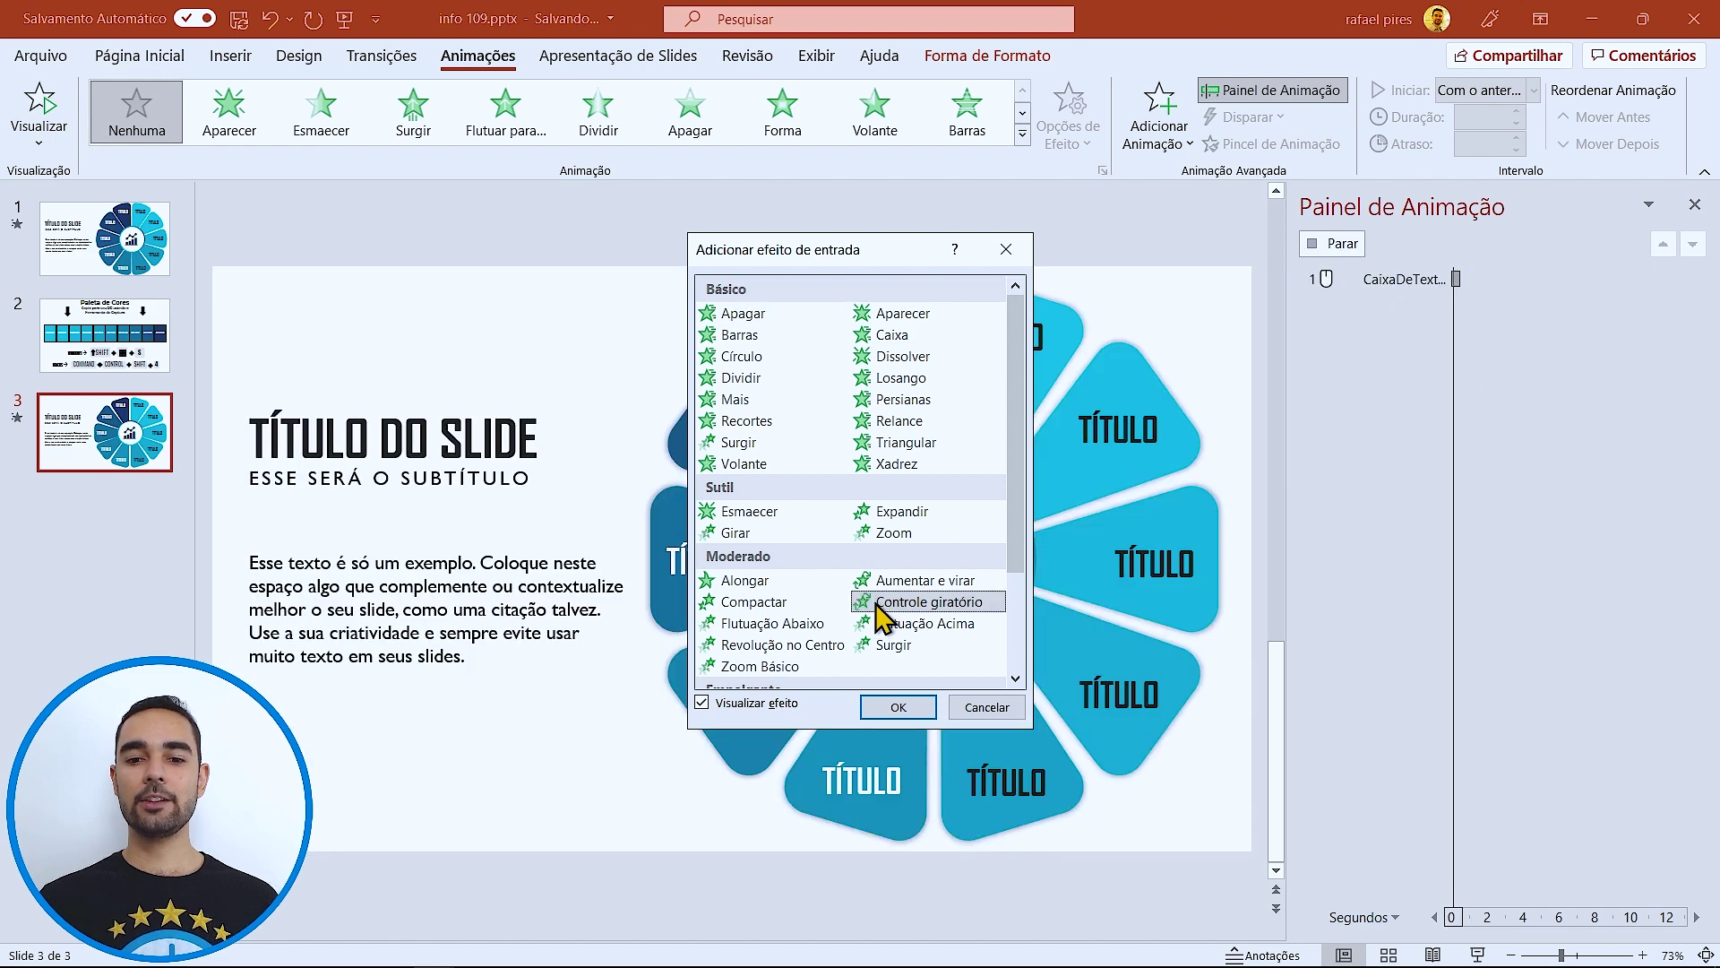
pyautogui.click(896, 707)
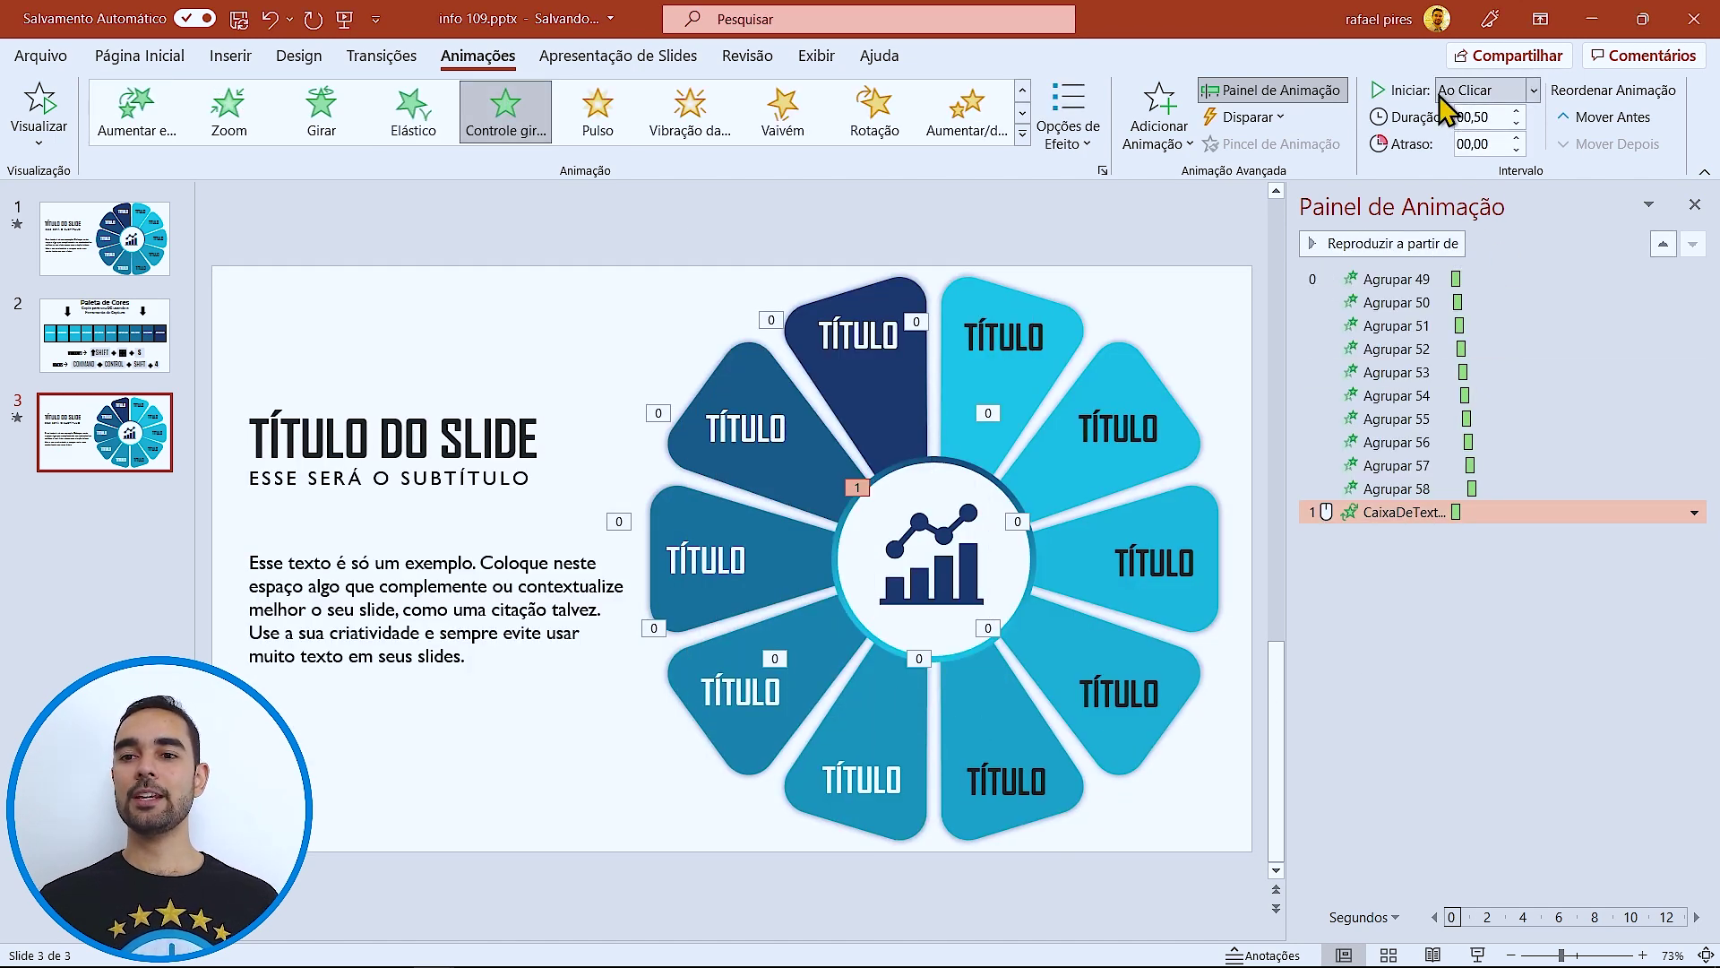
# - Set the icon animation to start Com o anterior with a 1,1 second delay
pyautogui.click(1483, 91)
pyautogui.click(1487, 148)
pyautogui.write('00,9')
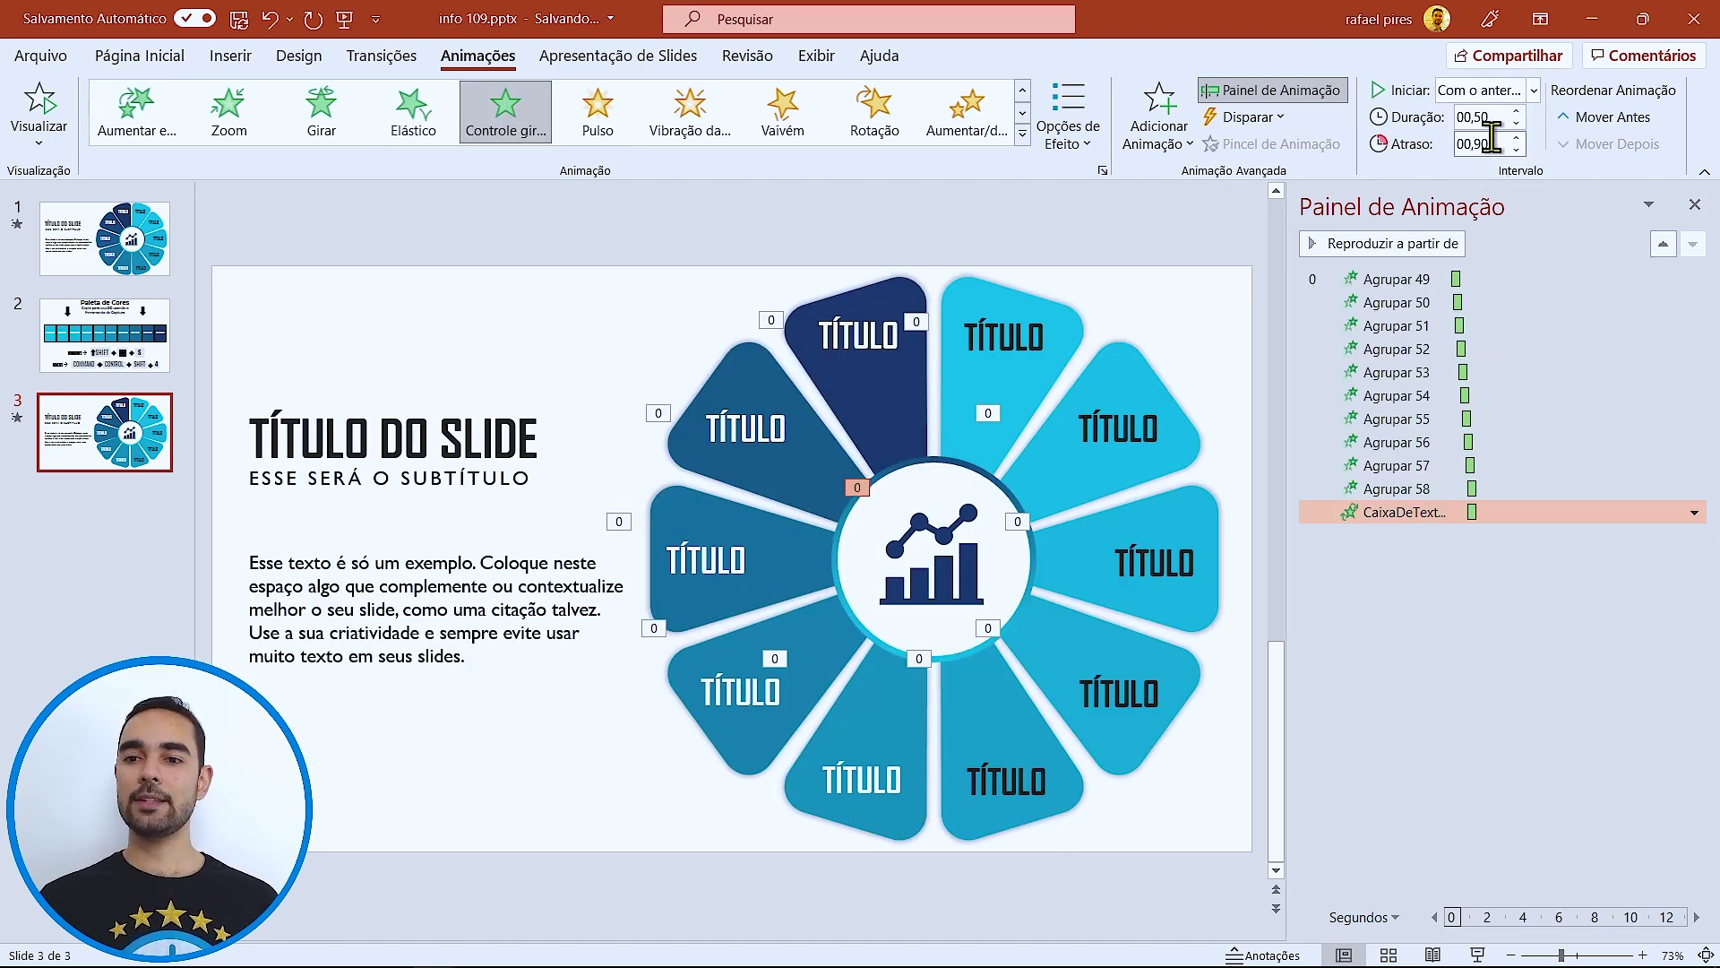
pyautogui.doubleClick(1469, 143)
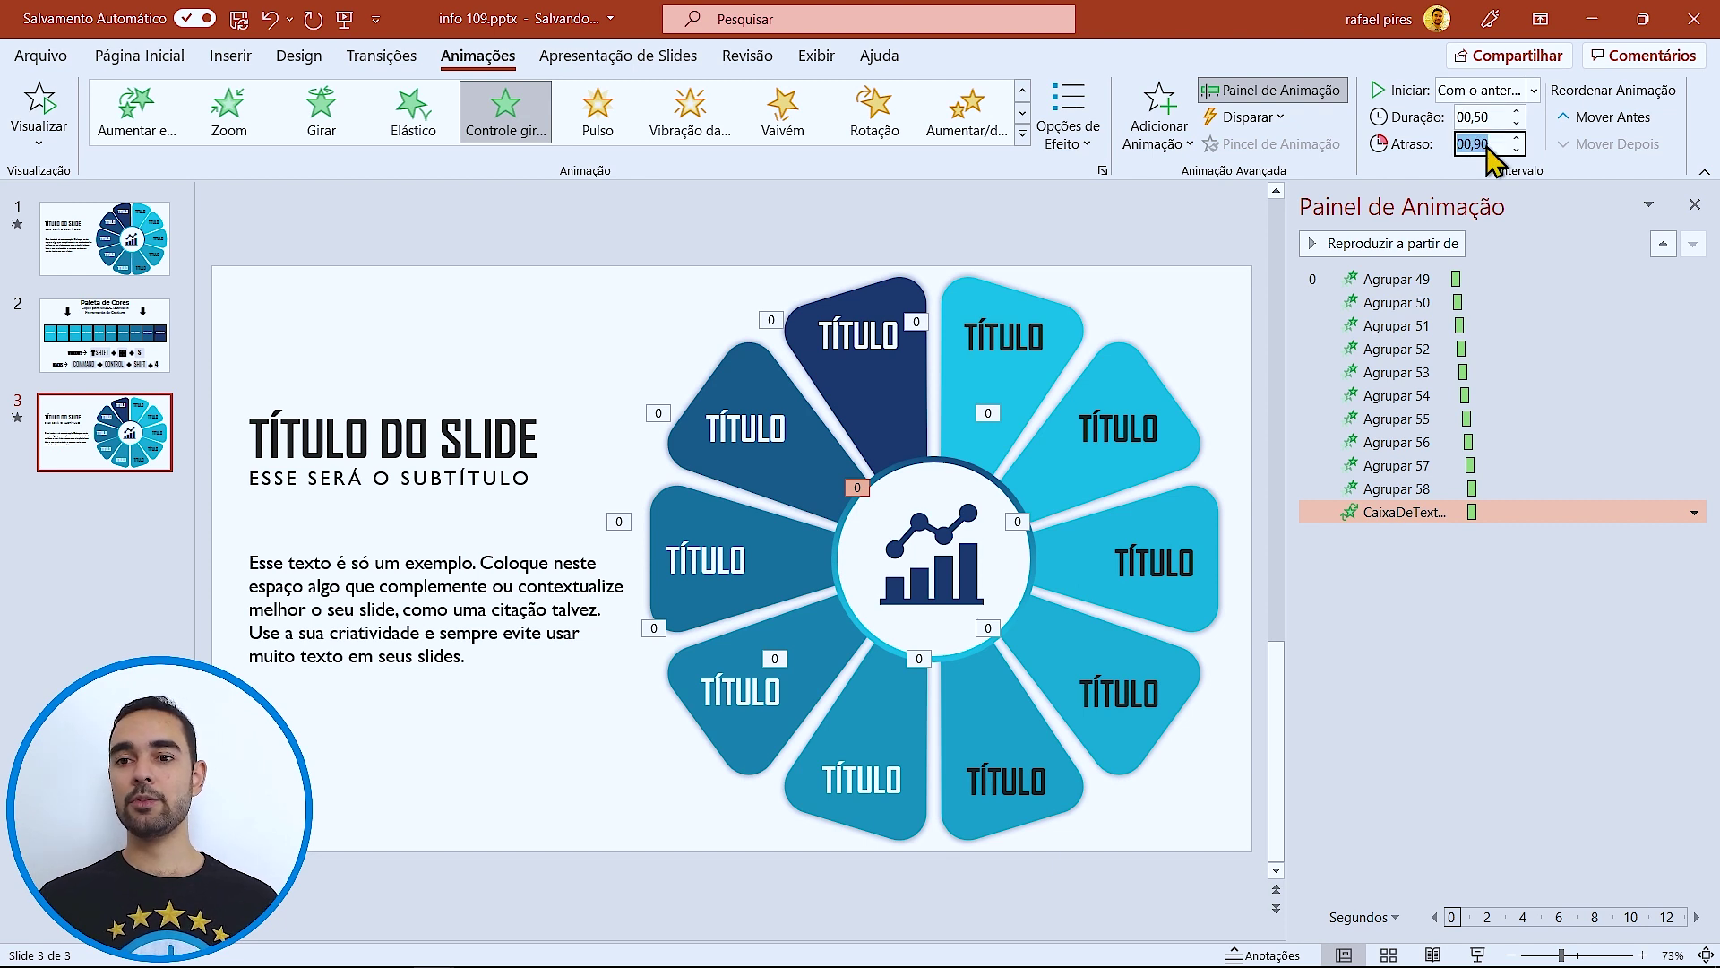
pyautogui.write('0,9')
pyautogui.press('Return')
pyautogui.write('1,1')
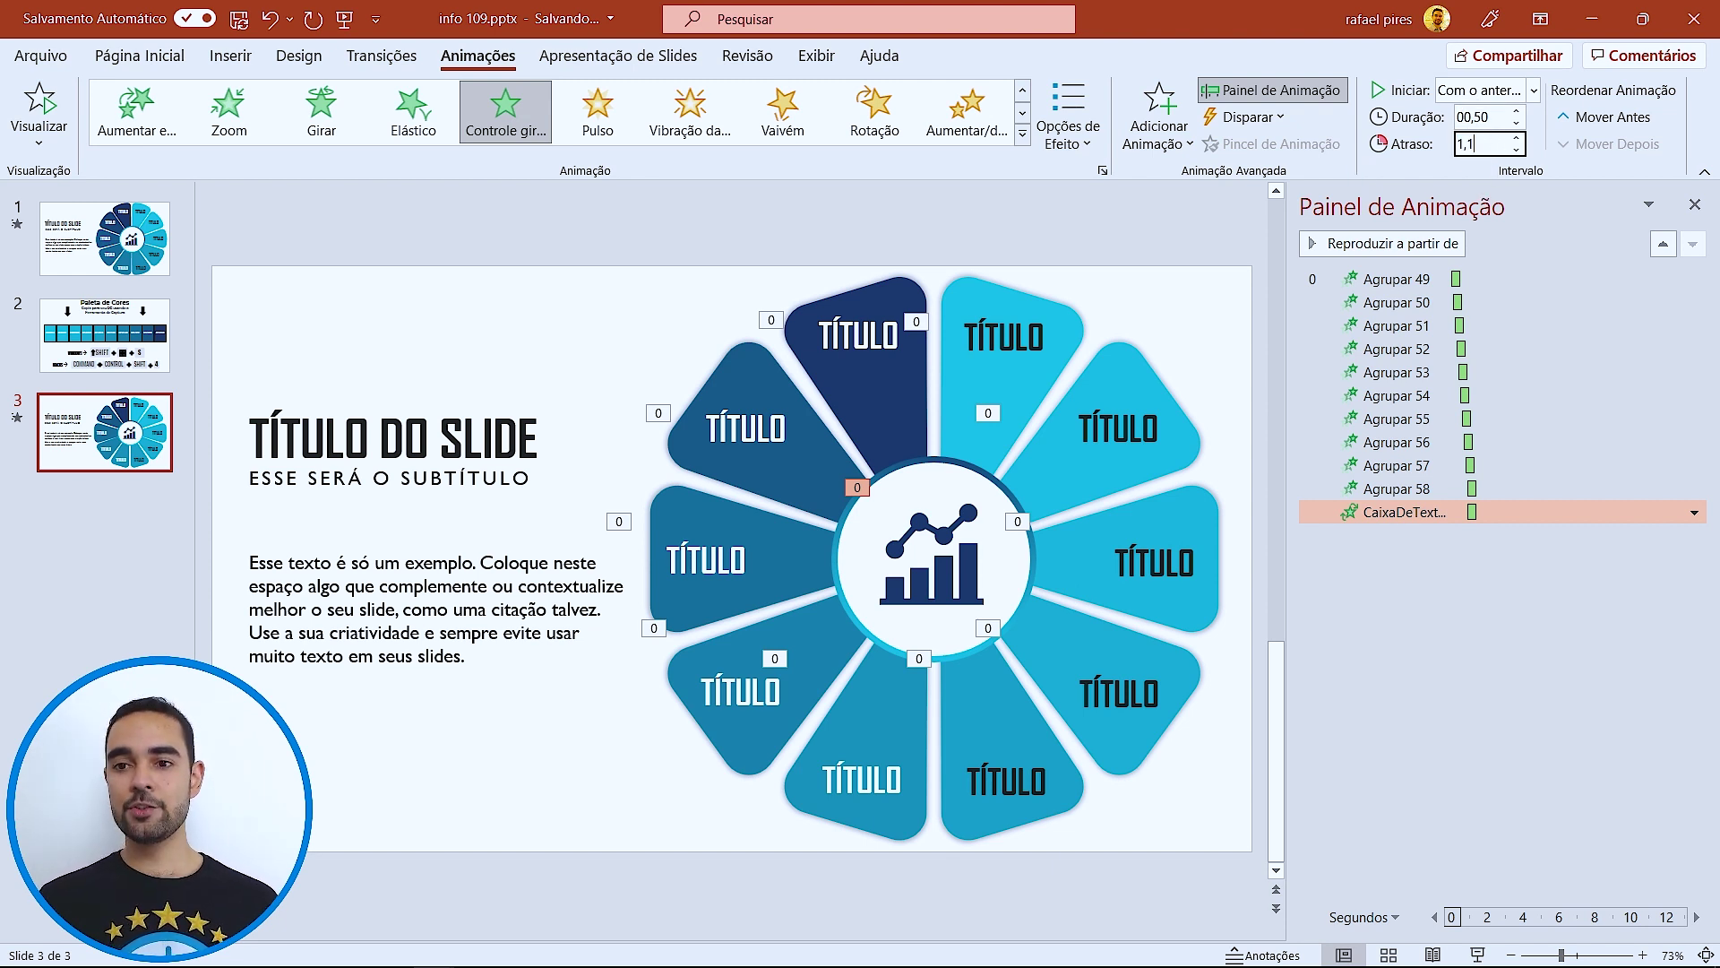
pyautogui.press('Return')
pyautogui.click(1247, 245)
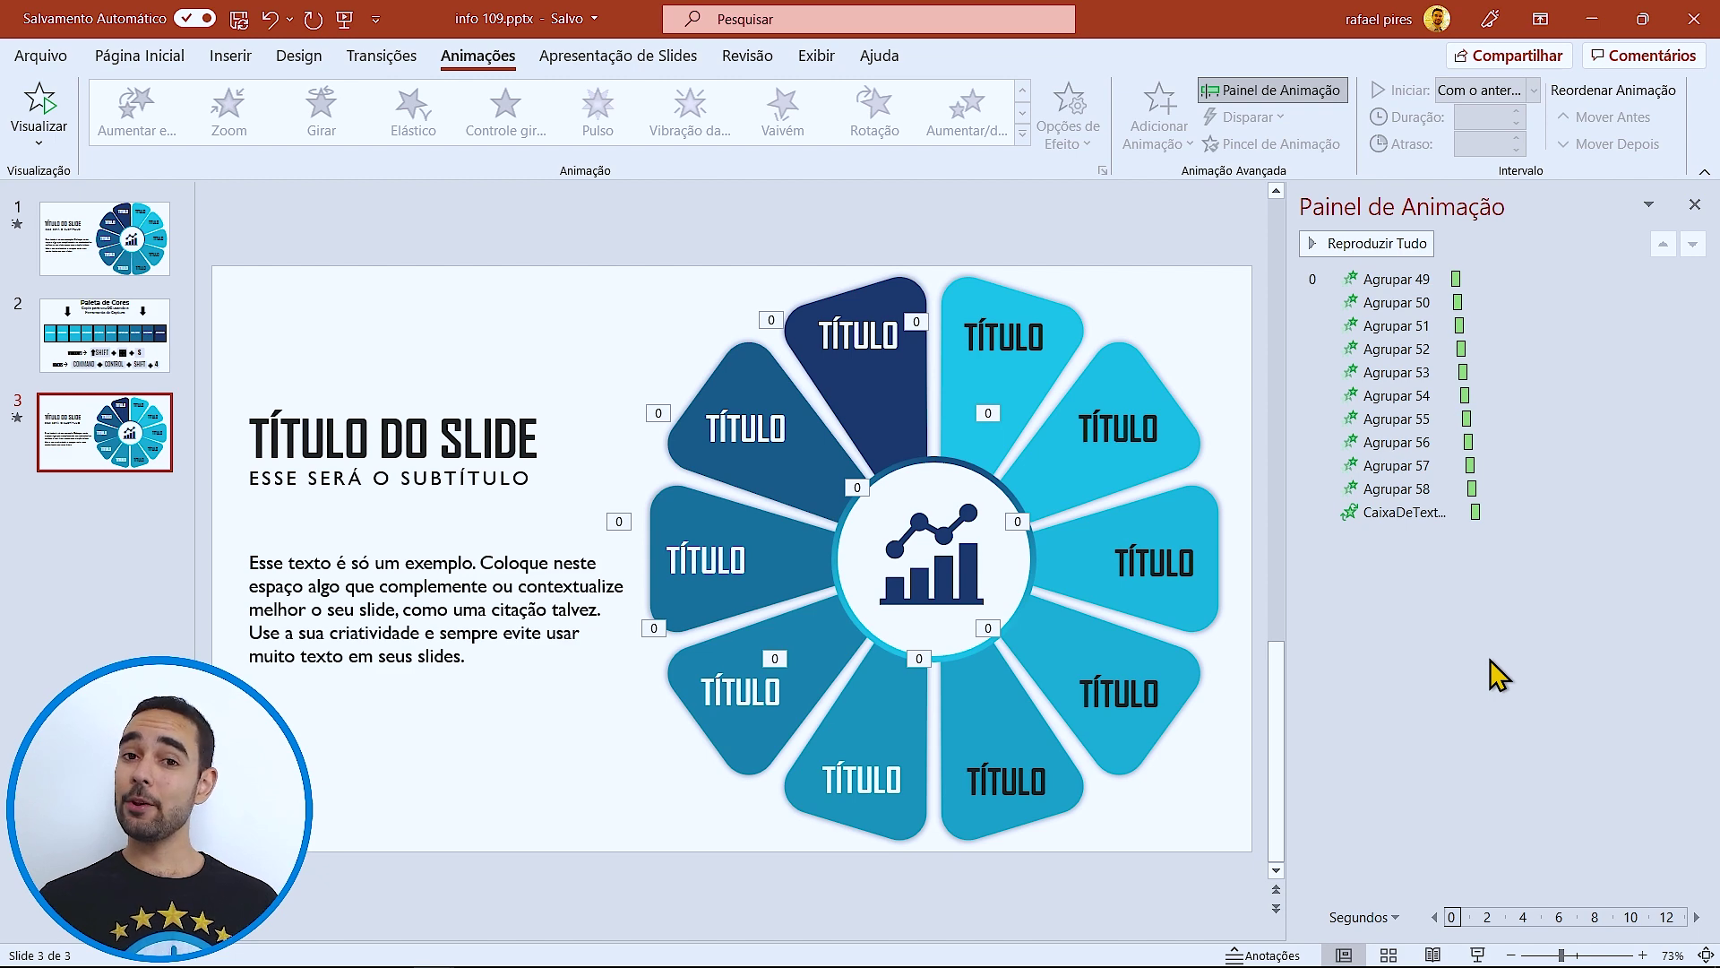
# - Run the slide show and advance to play the petal Zoom and chart icon animations
pyautogui.click(1479, 956)
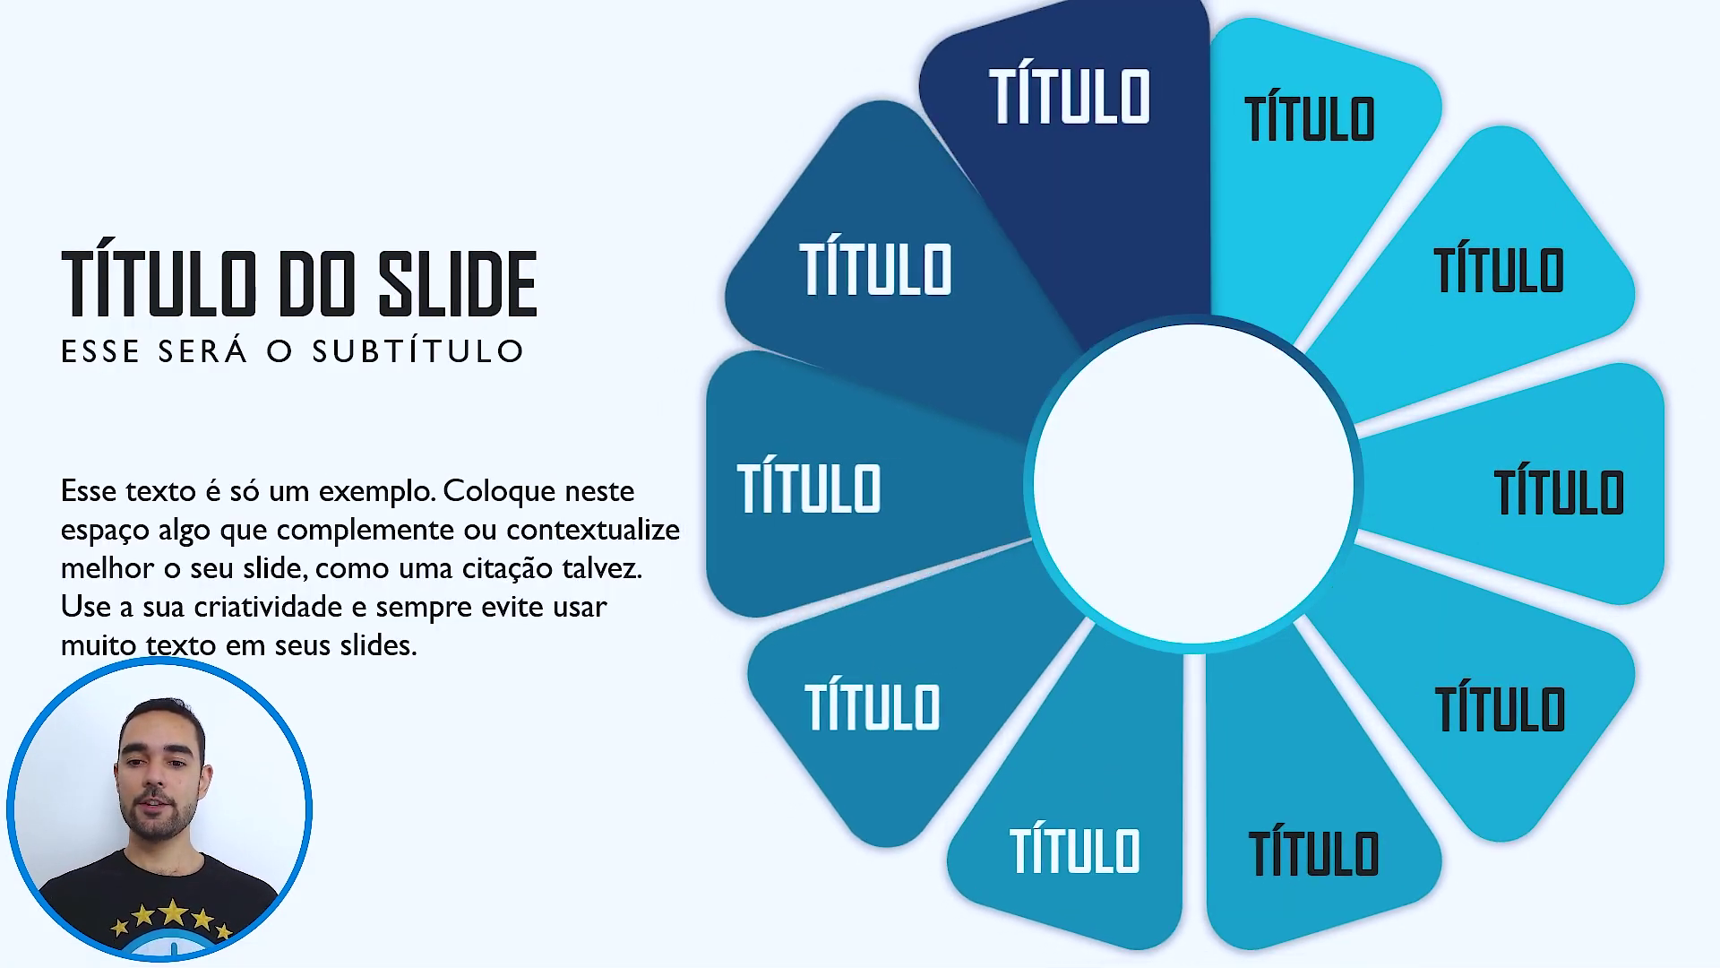
pyautogui.press('Right')
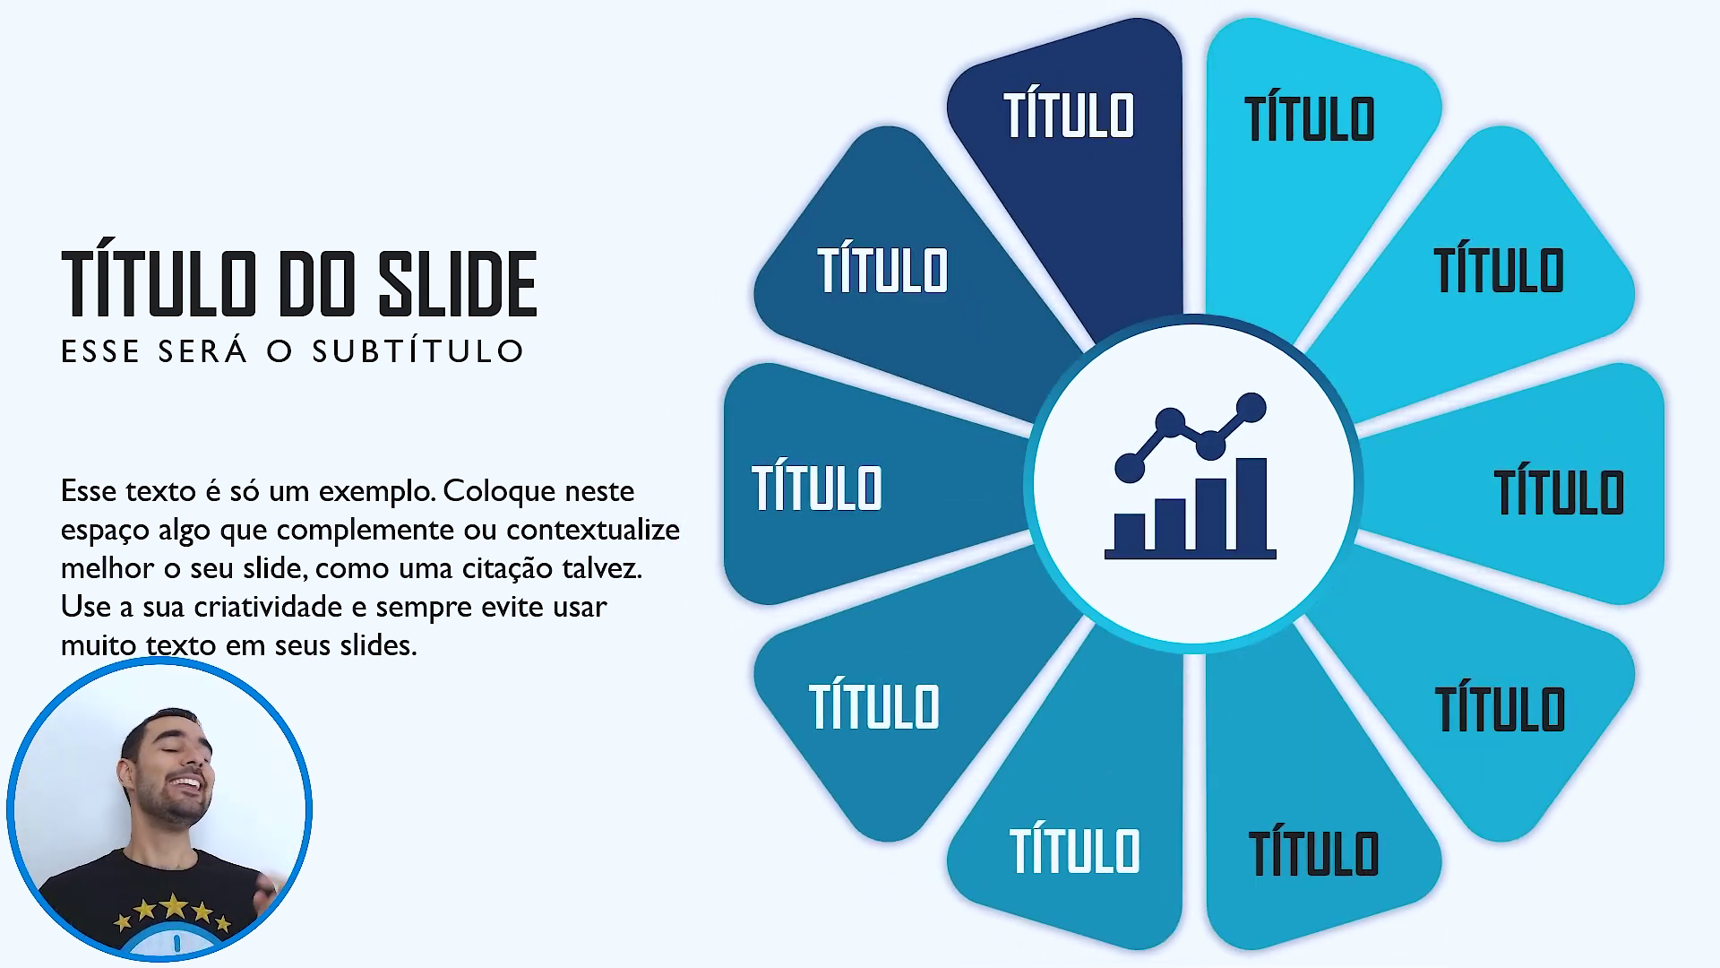
pyautogui.press('Right')
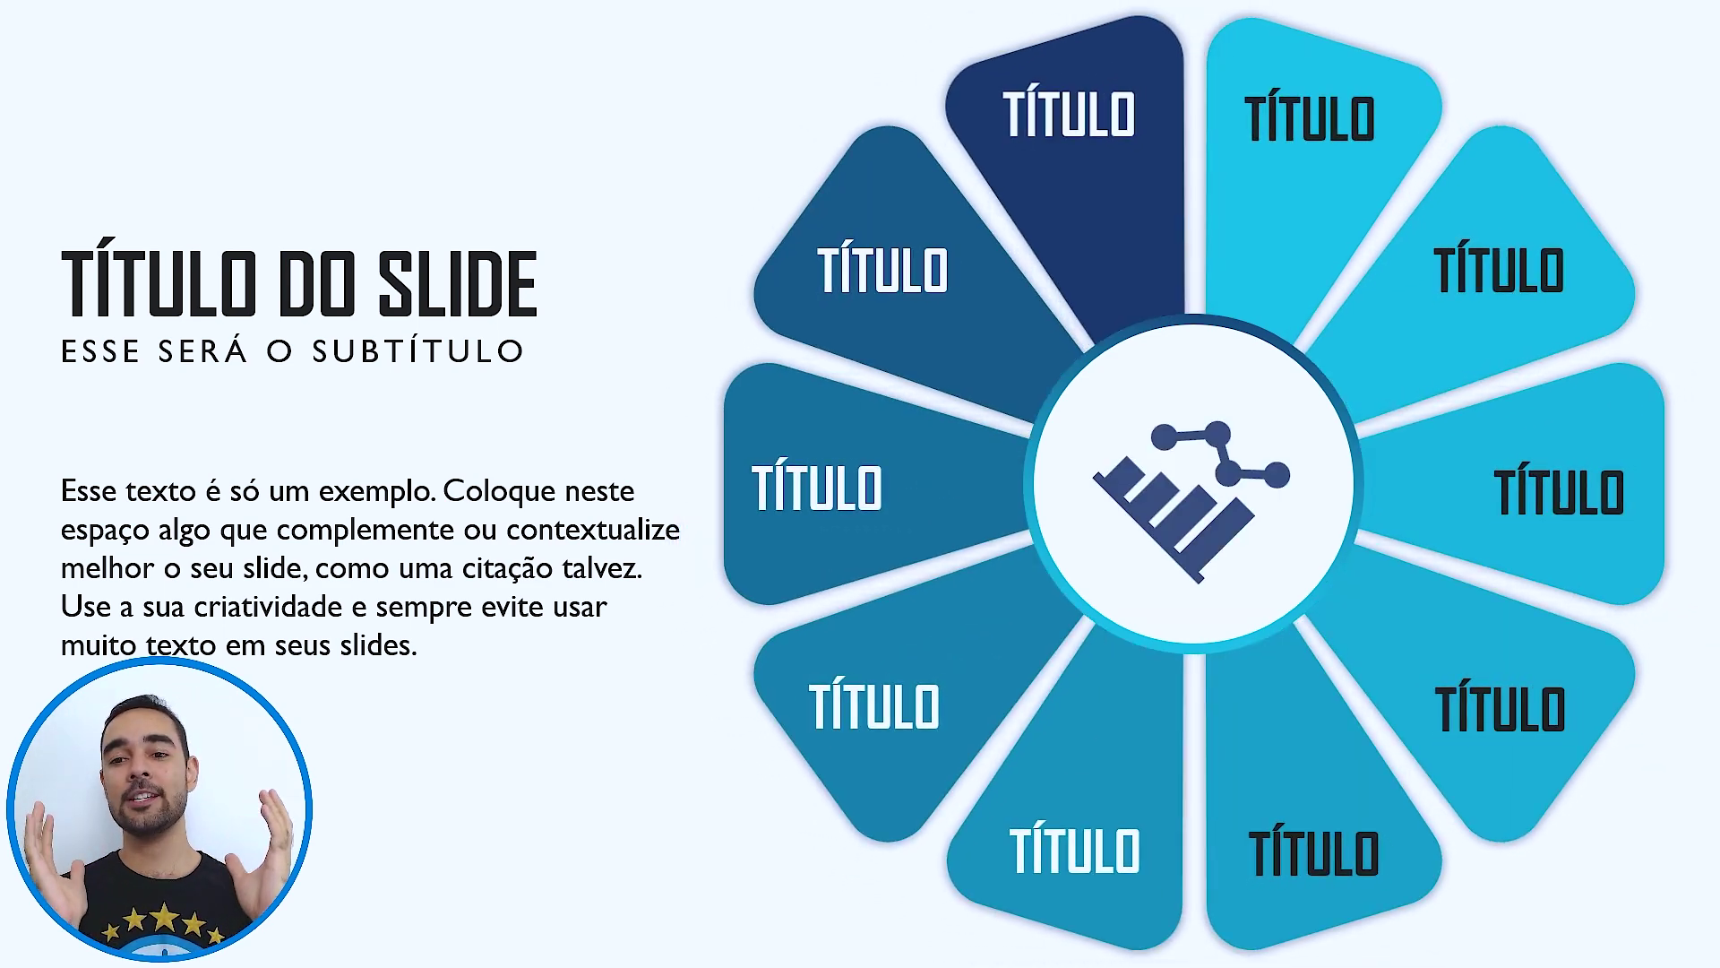